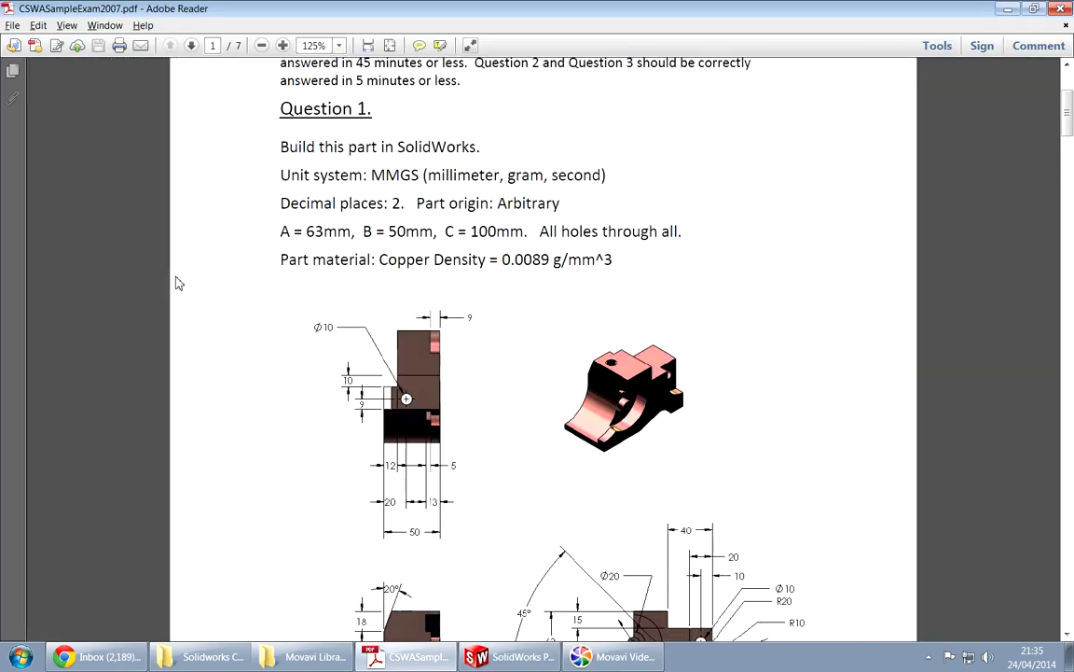
Examine Question 1 of the CSWA sample exam for the part's views, A, B and C values, and material.
{"action": "scroll", "coordinate": [187, 308], "scroll_direction": "down", "scroll_amount": 4}
{"action": "scroll", "coordinate": [261, 338], "scroll_direction": "down", "scroll_amount": 2}
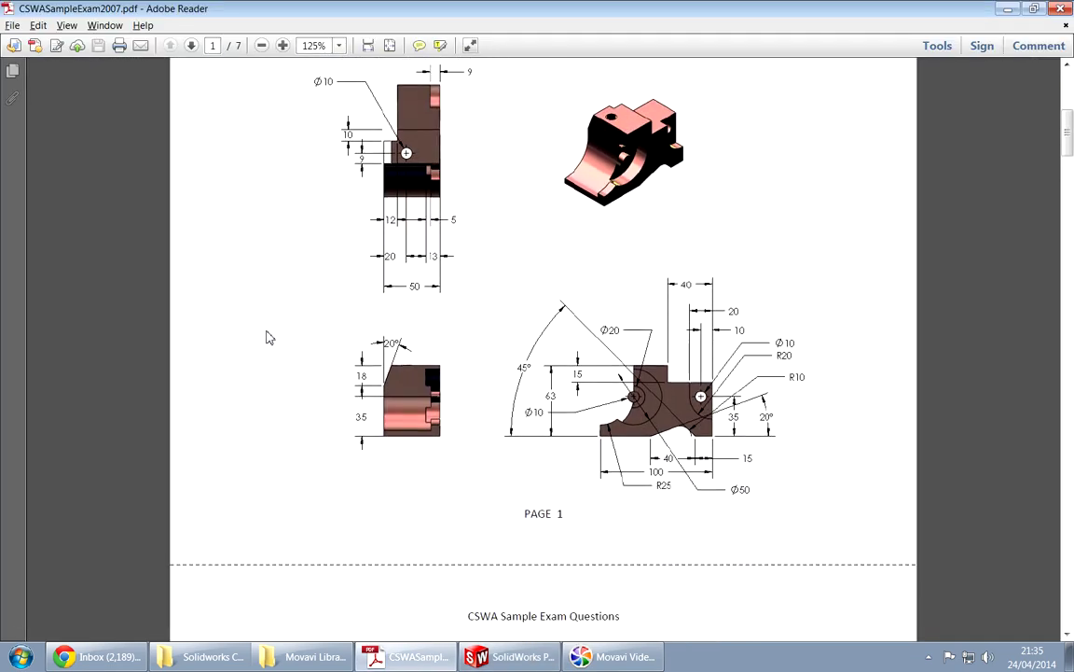
{"action": "scroll", "coordinate": [392, 415], "scroll_direction": "down", "scroll_amount": 10}
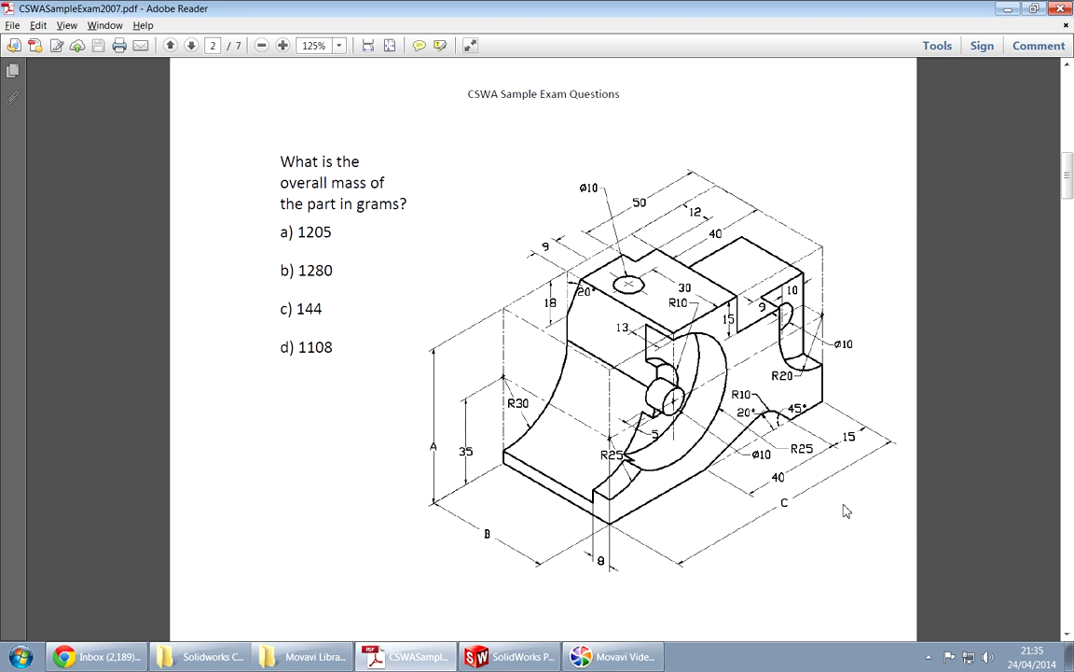
{"action": "key", "text": "alt+Tab"}
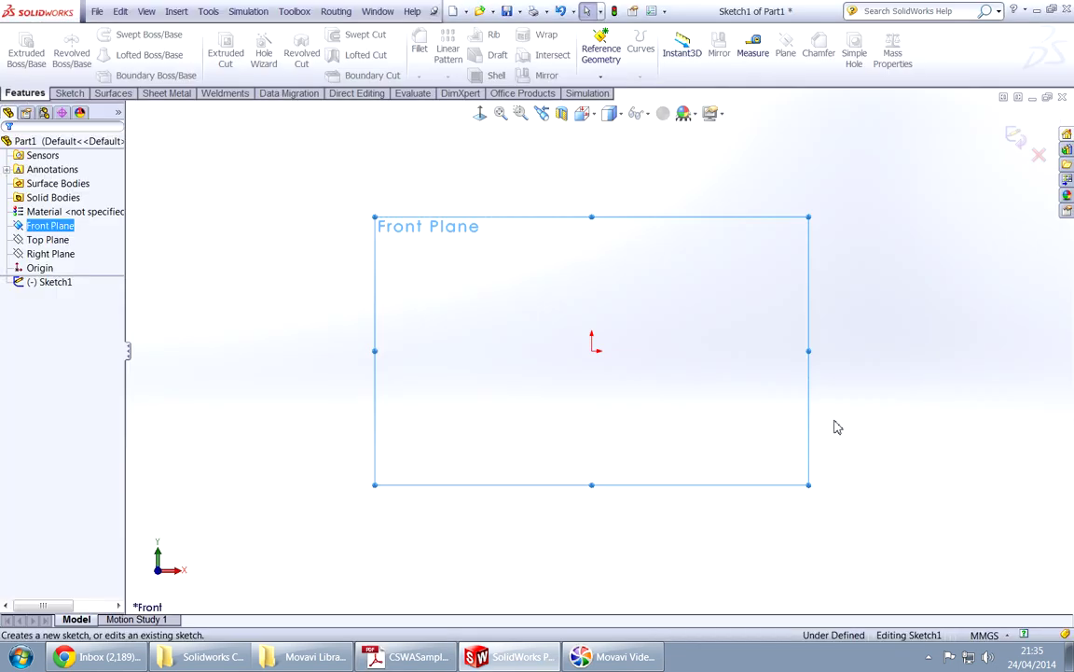
{"action": "key", "text": "alt+Tab"}
{"action": "scroll", "coordinate": [804, 431], "scroll_direction": "up", "scroll_amount": 15}
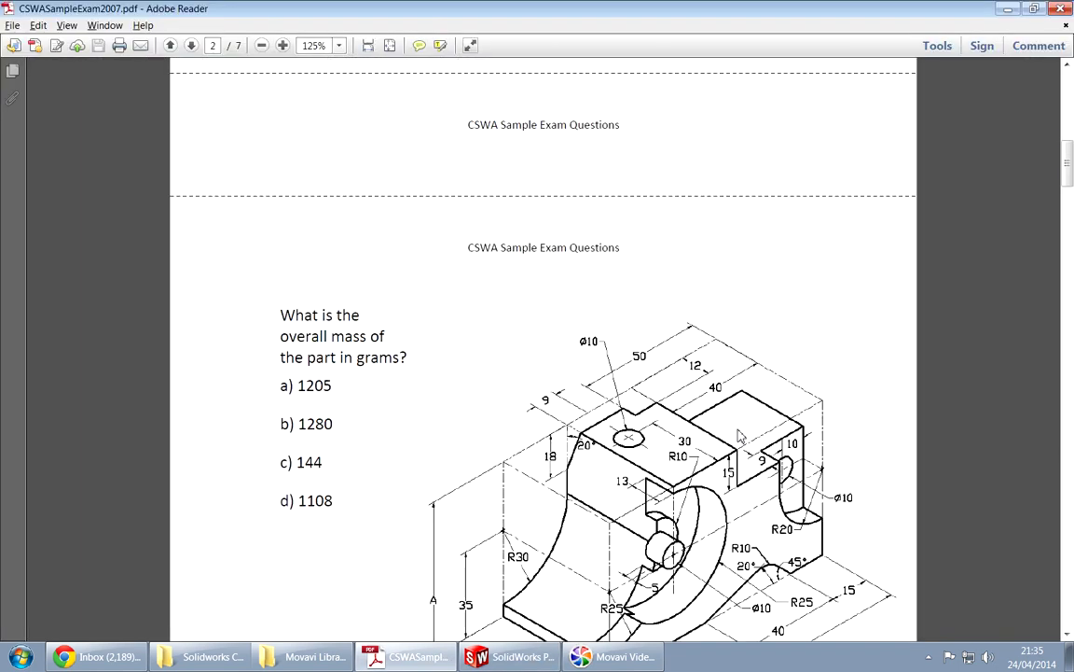
{"action": "scroll", "coordinate": [729, 428], "scroll_direction": "up", "scroll_amount": 4}
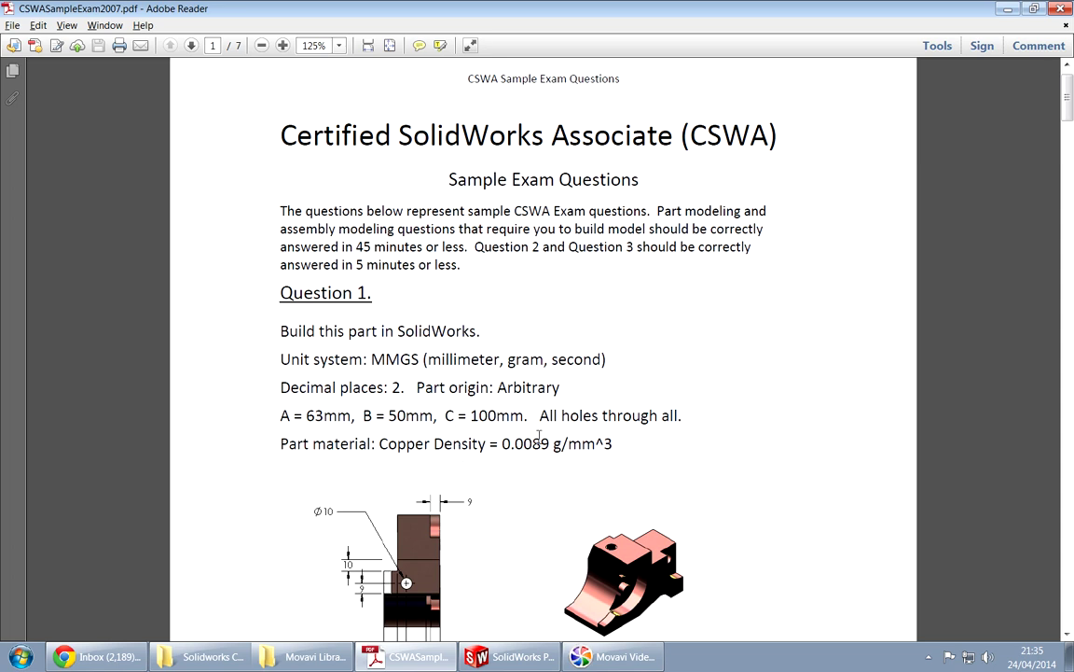
Switch to SolidWorks and draw a center rectangle on the Front Plane, centred on the origin, 63 mm high and 100 mm wide.
{"action": "key", "text": "alt+Tab"}
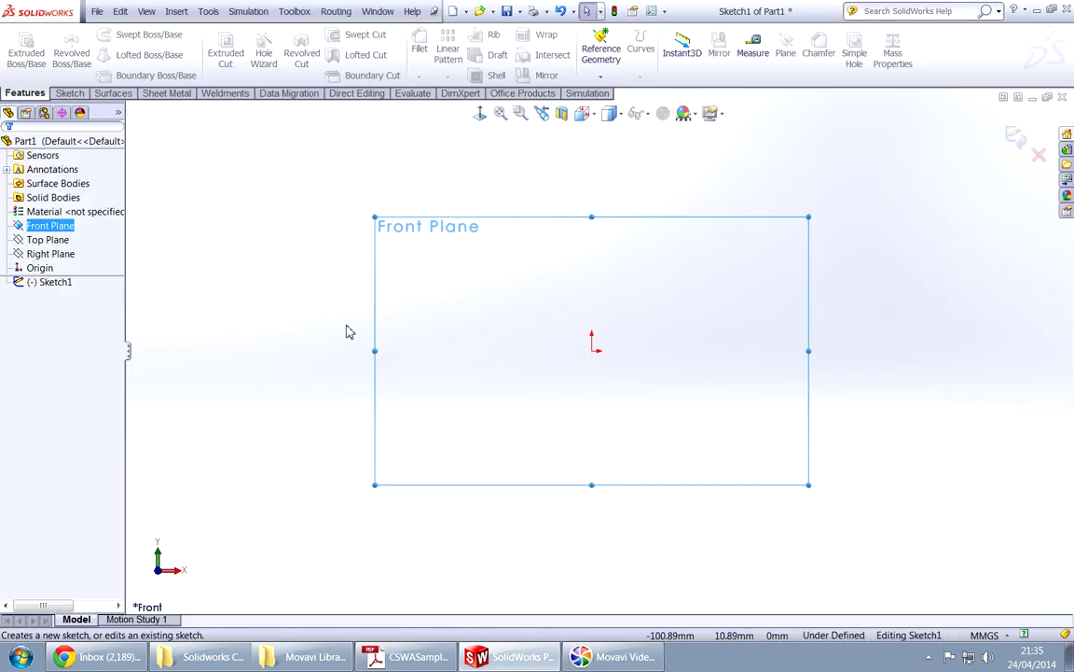
{"action": "right_click_drag", "start_coordinate": [469, 318], "coordinate": [467, 371]}
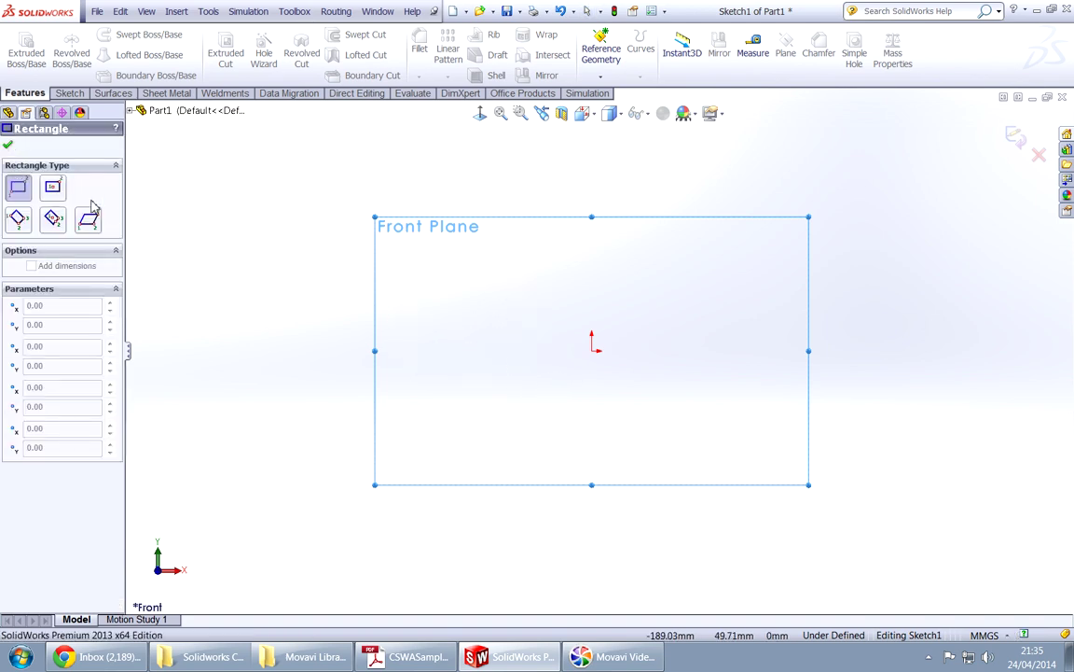
{"action": "left_click", "coordinate": [52, 187]}
{"action": "left_click", "coordinate": [592, 347]}
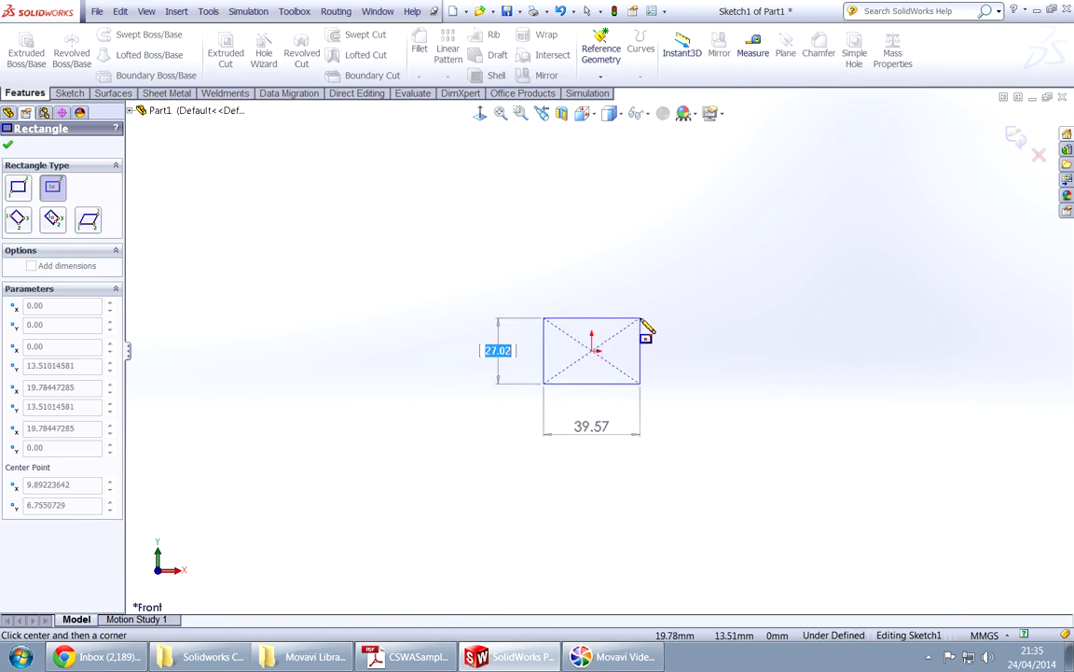
{"action": "key", "text": "alt+Tab"}
{"action": "scroll", "coordinate": [605, 411], "scroll_direction": "down", "scroll_amount": 15}
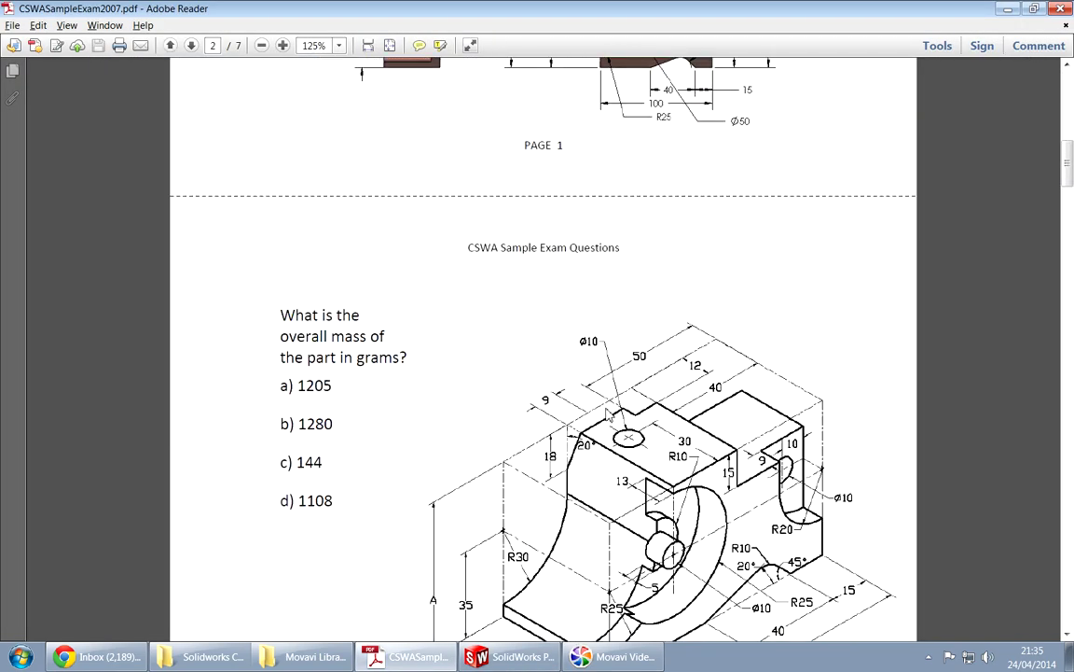
{"action": "scroll", "coordinate": [494, 373], "scroll_direction": "up", "scroll_amount": 15}
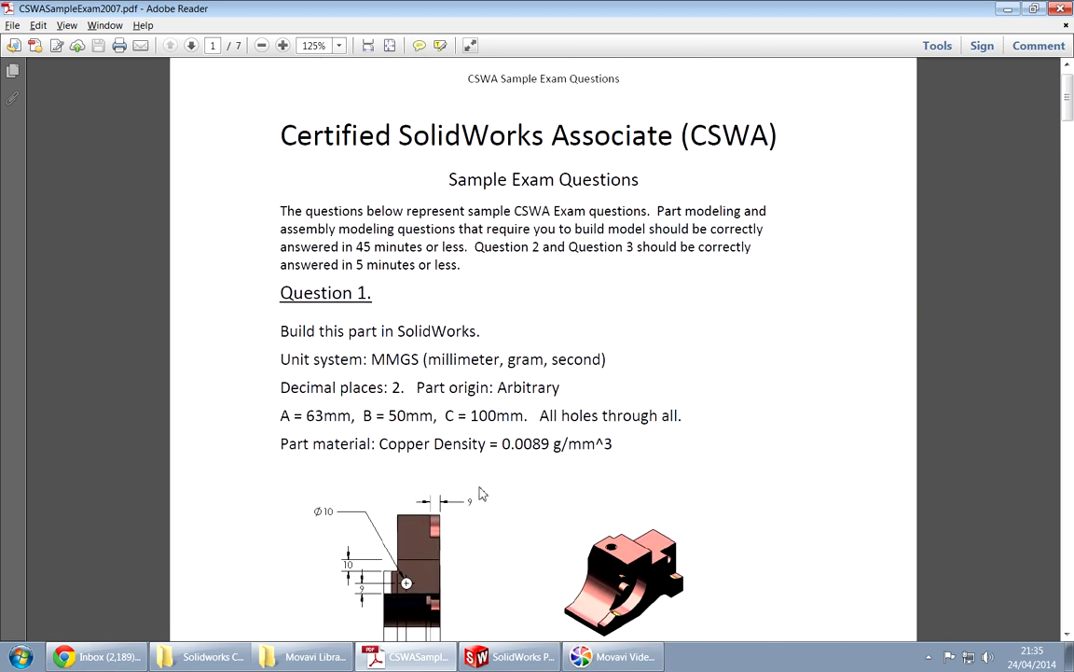
{"action": "key", "text": "alt+Tab"}
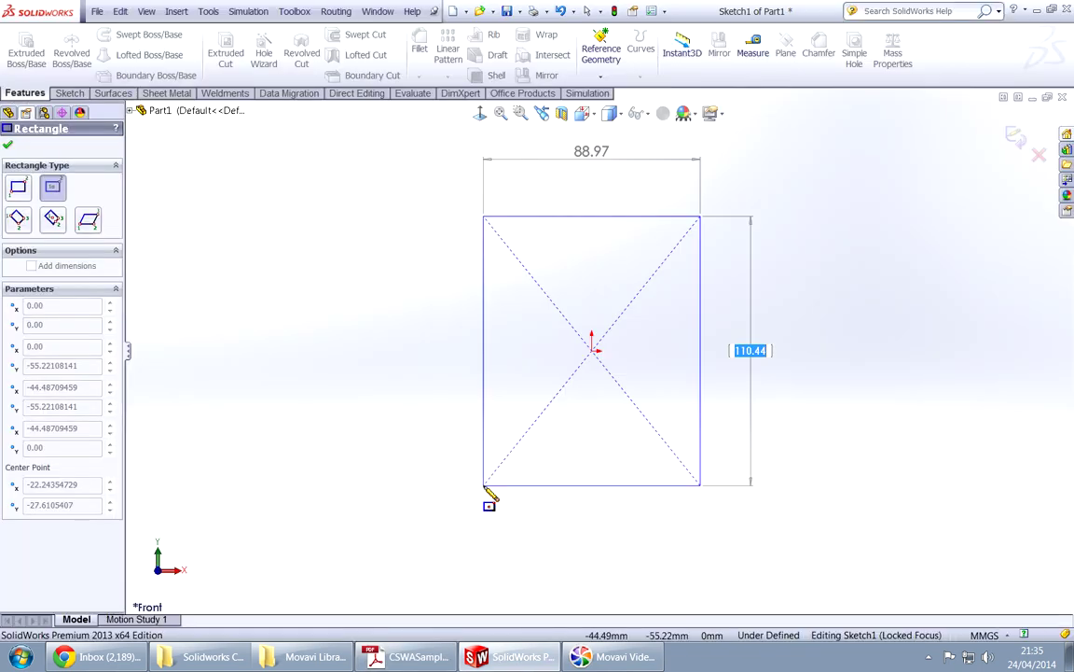
{"action": "type", "text": "63"}
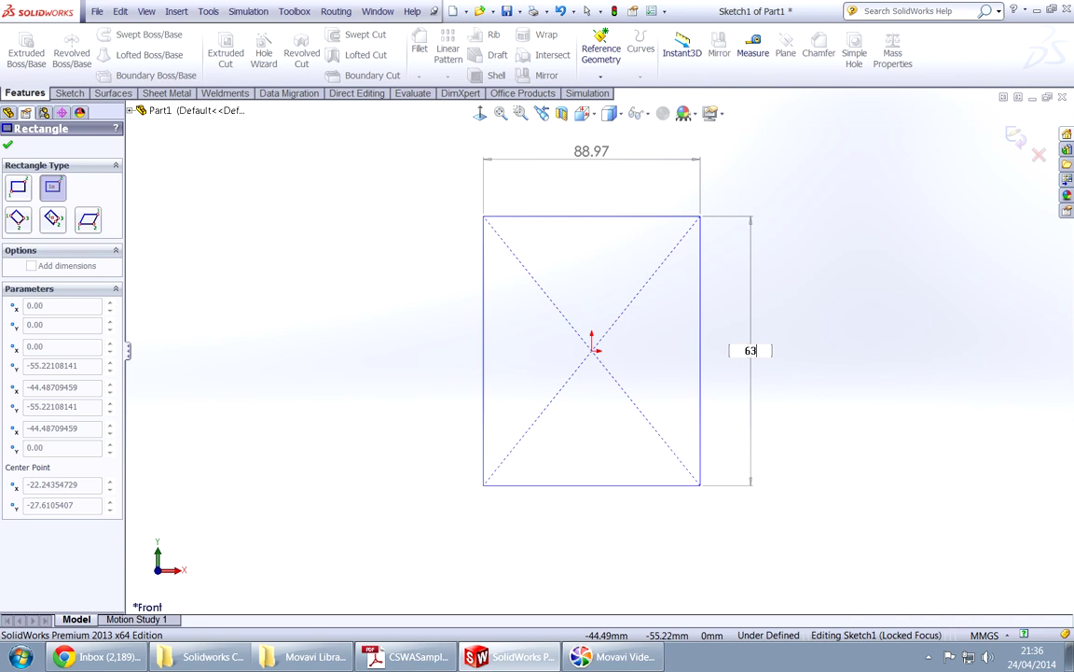
{"action": "key", "text": "Tab"}
{"action": "type", "text": "1"}
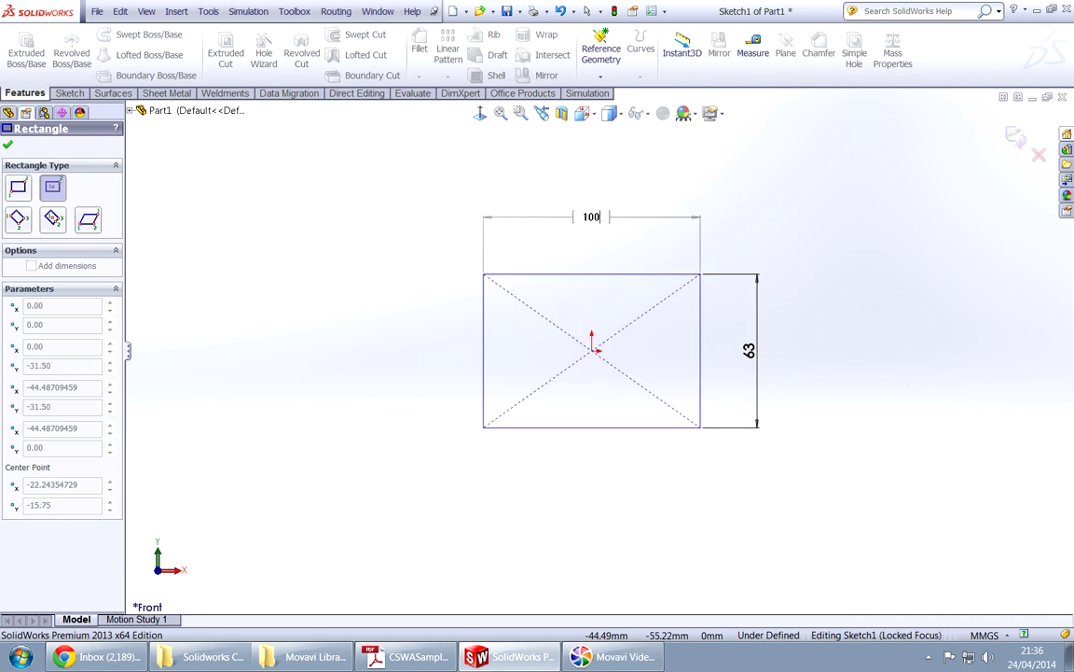
{"action": "type", "text": "00"}
{"action": "key", "text": "Return"}
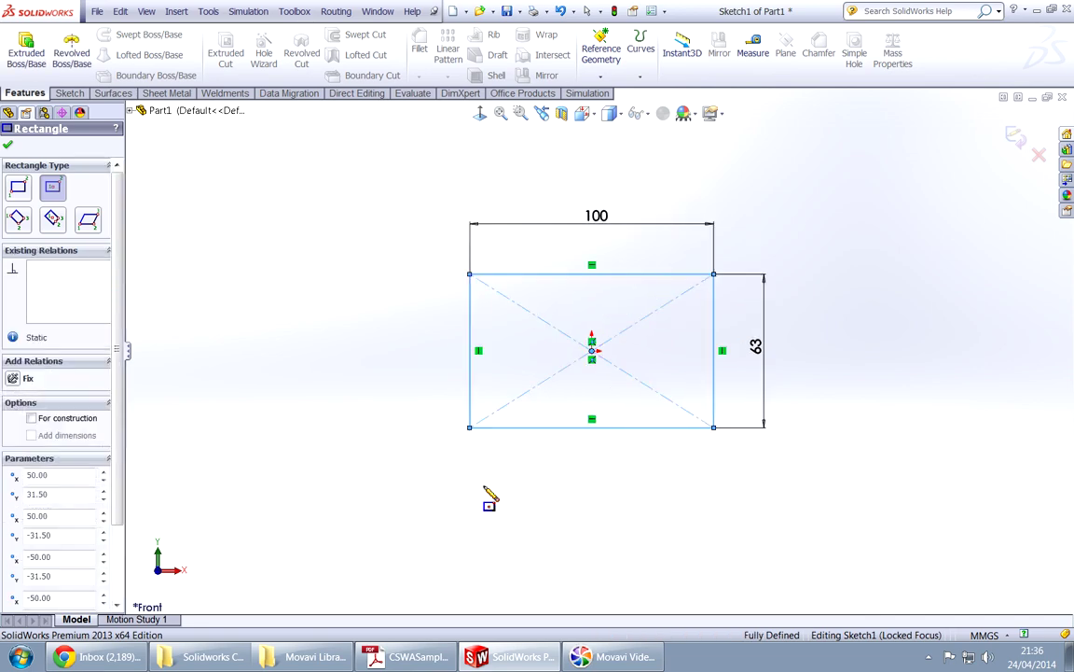
Check value B in the exam PDF and extrude the rectangle to a depth of 50 mm.
{"action": "key", "text": "alt+Tab"}
{"action": "scroll", "coordinate": [506, 508], "scroll_direction": "down", "scroll_amount": 15}
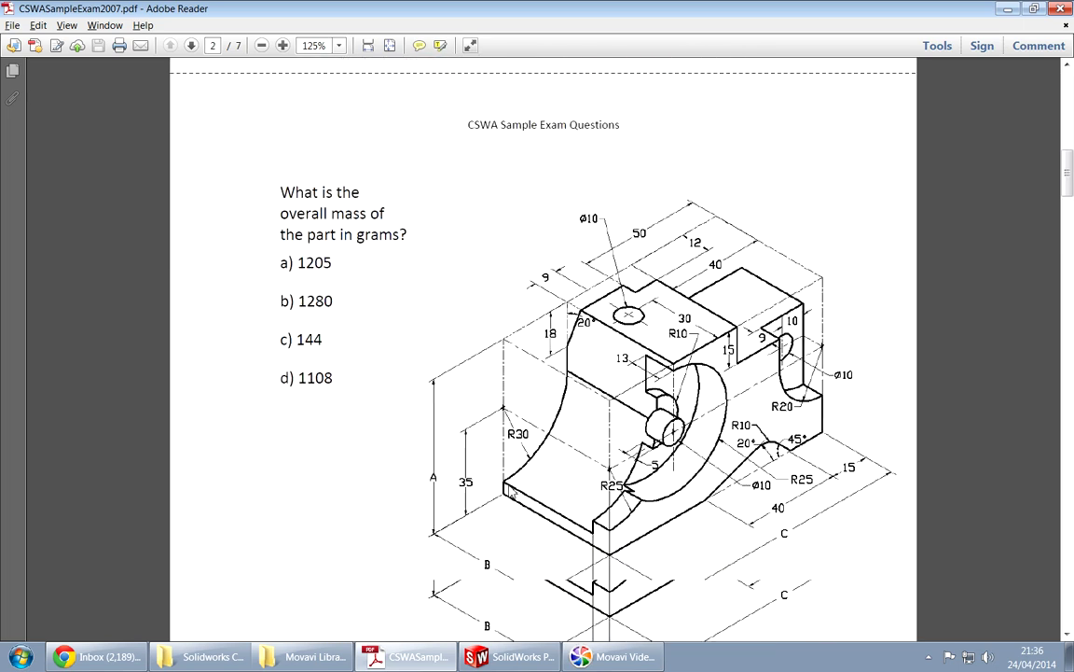
{"action": "scroll", "coordinate": [509, 490], "scroll_direction": "up", "scroll_amount": 12}
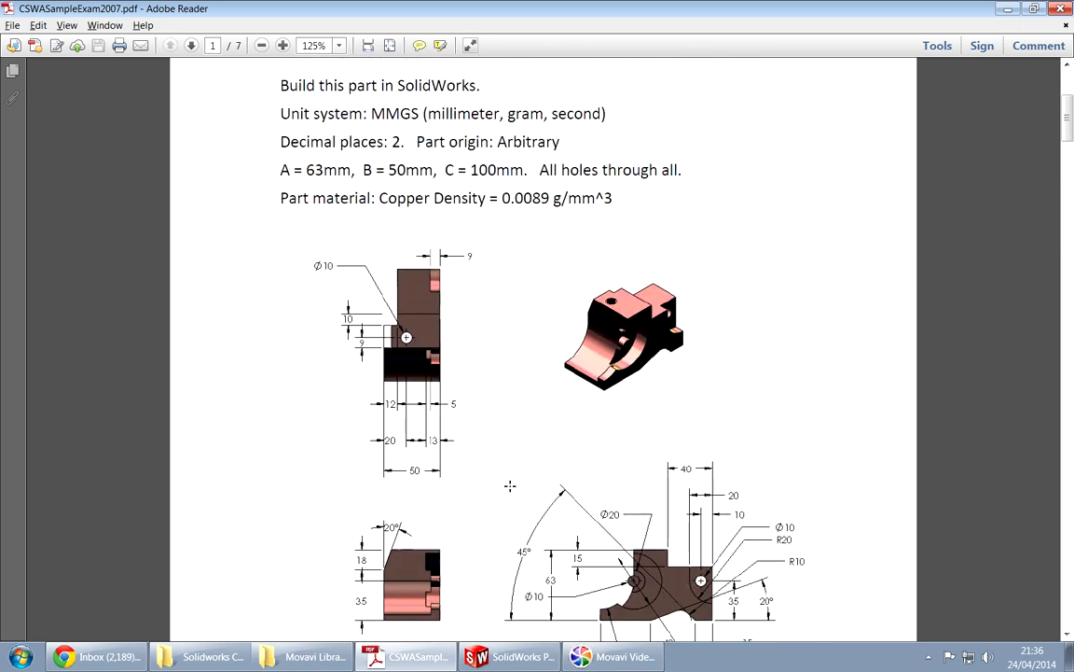
{"action": "key", "text": "alt+Tab"}
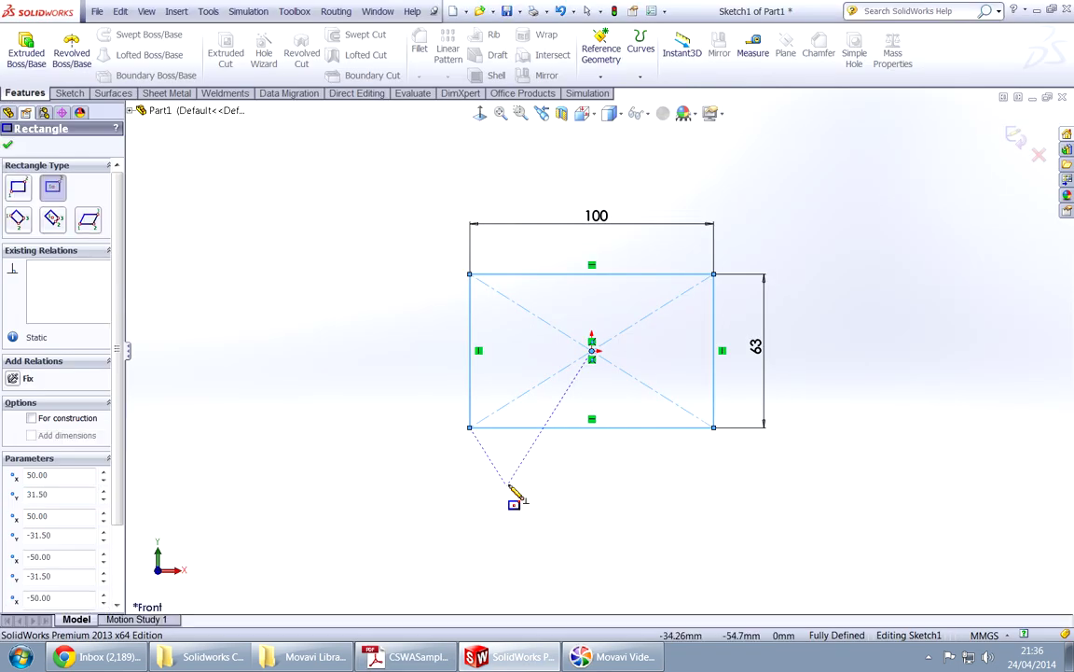
{"action": "key", "text": "e"}
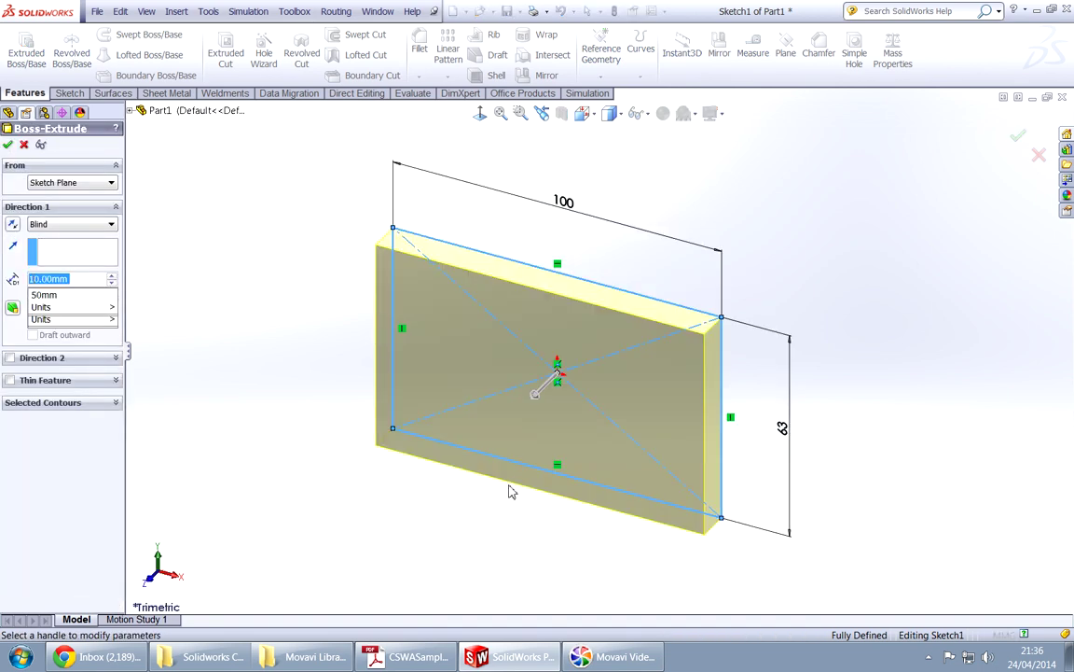
{"action": "type", "text": "50"}
{"action": "key", "text": "Return"}
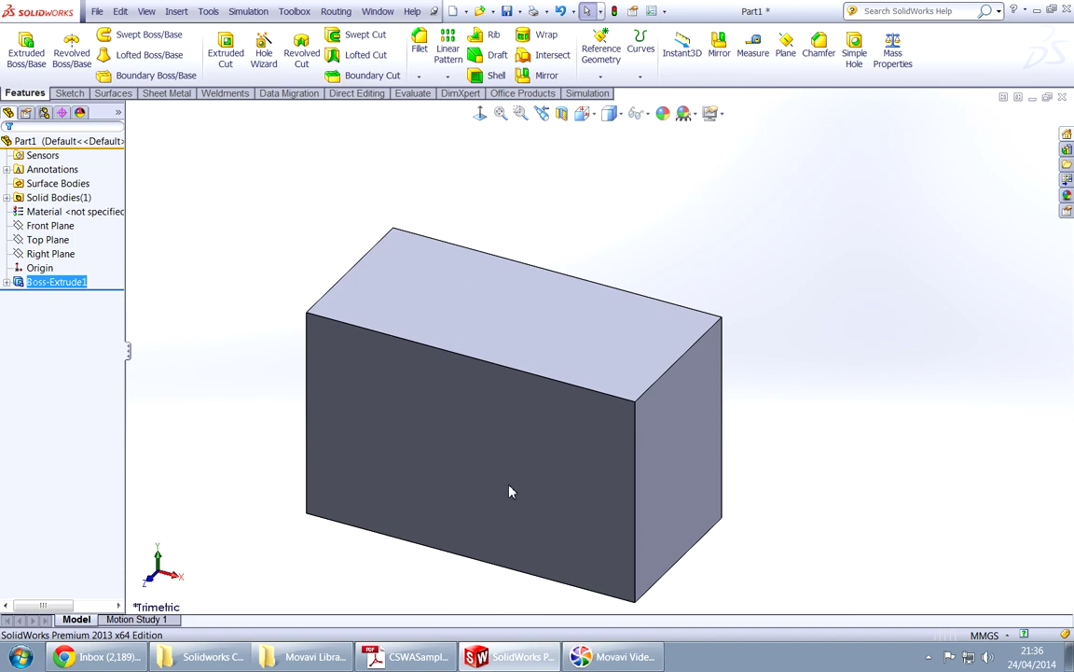
Check the isometric drawing in the exam PDF and open a new sketch on the block's front face, viewed face-on.
{"action": "key", "text": "alt+Tab"}
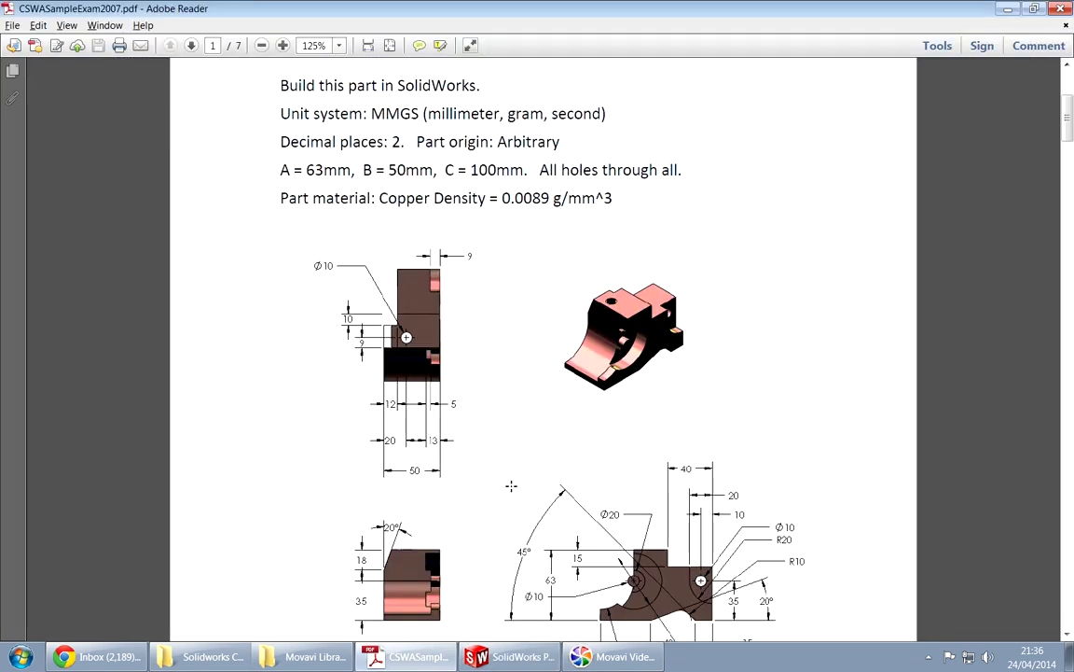
{"action": "scroll", "coordinate": [478, 484], "scroll_direction": "down", "scroll_amount": 10}
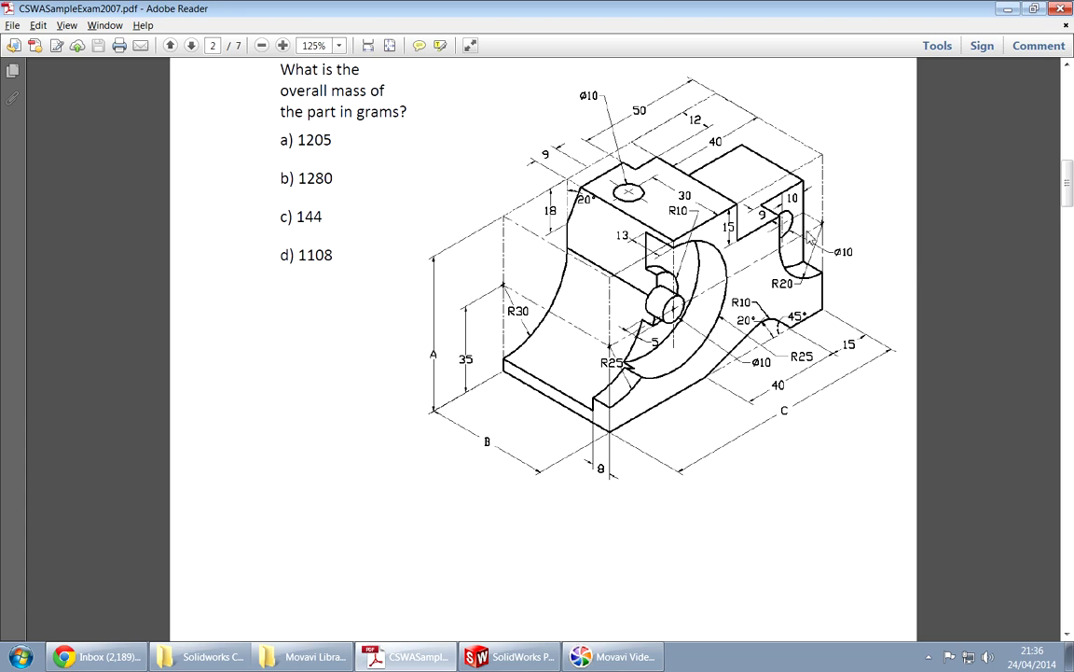
{"action": "key", "text": "alt+Tab"}
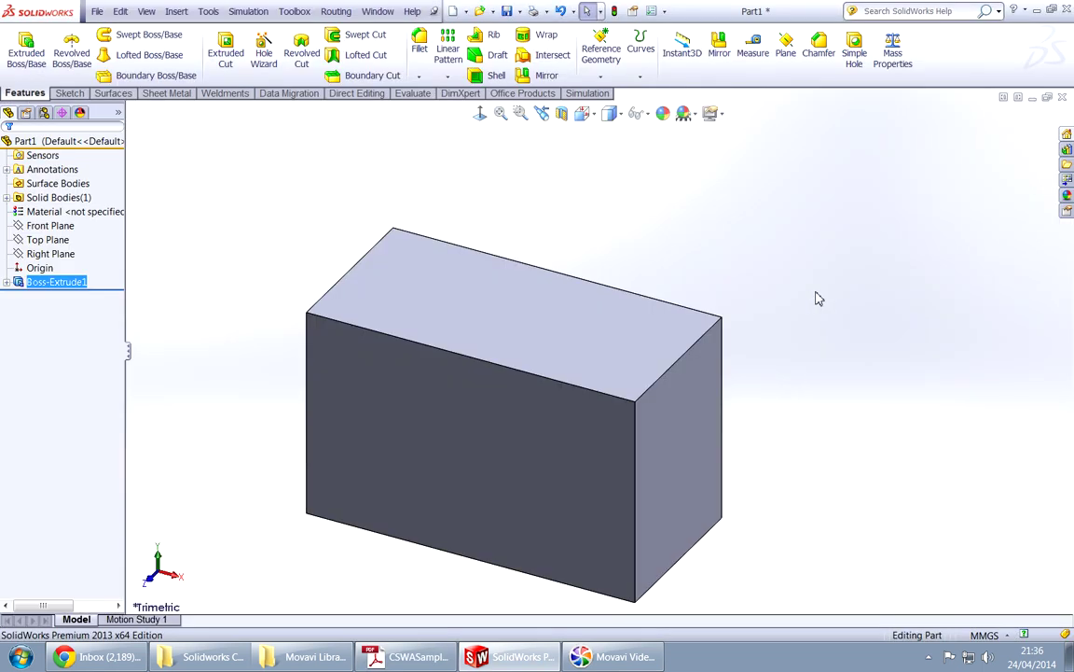
{"action": "left_click", "coordinate": [541, 494]}
{"action": "left_click", "coordinate": [579, 466]}
{"action": "left_click", "coordinate": [481, 113]}
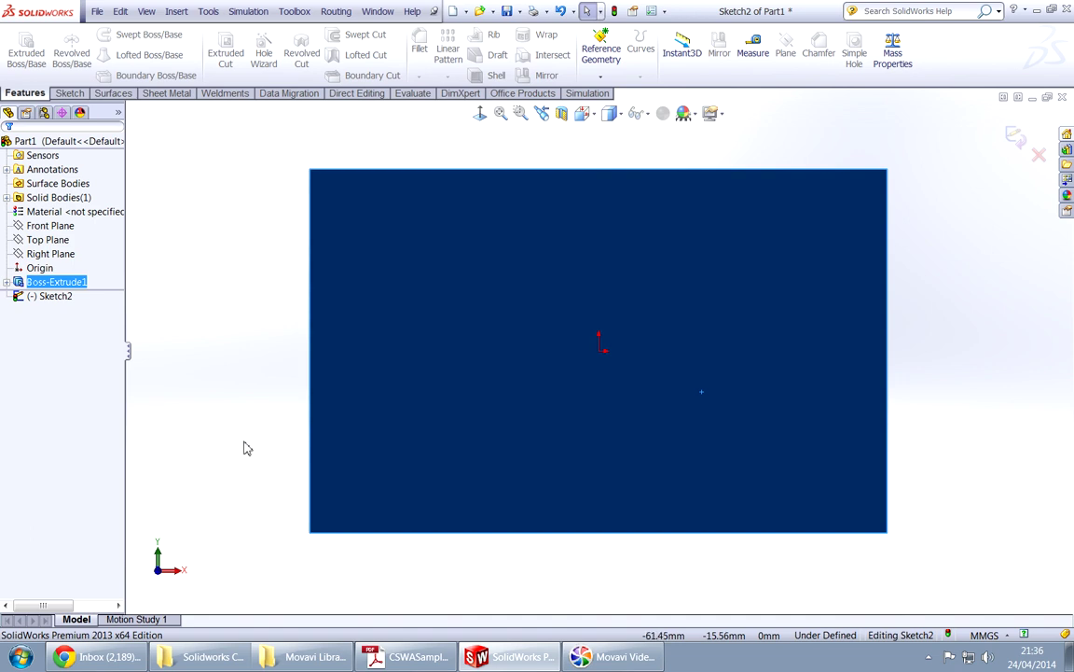
Sketch a closed triangle about 20 mm wide along the front face's bottom edge, right of the origin.
{"action": "right_click_drag", "start_coordinate": [243, 446], "coordinate": [192, 456]}
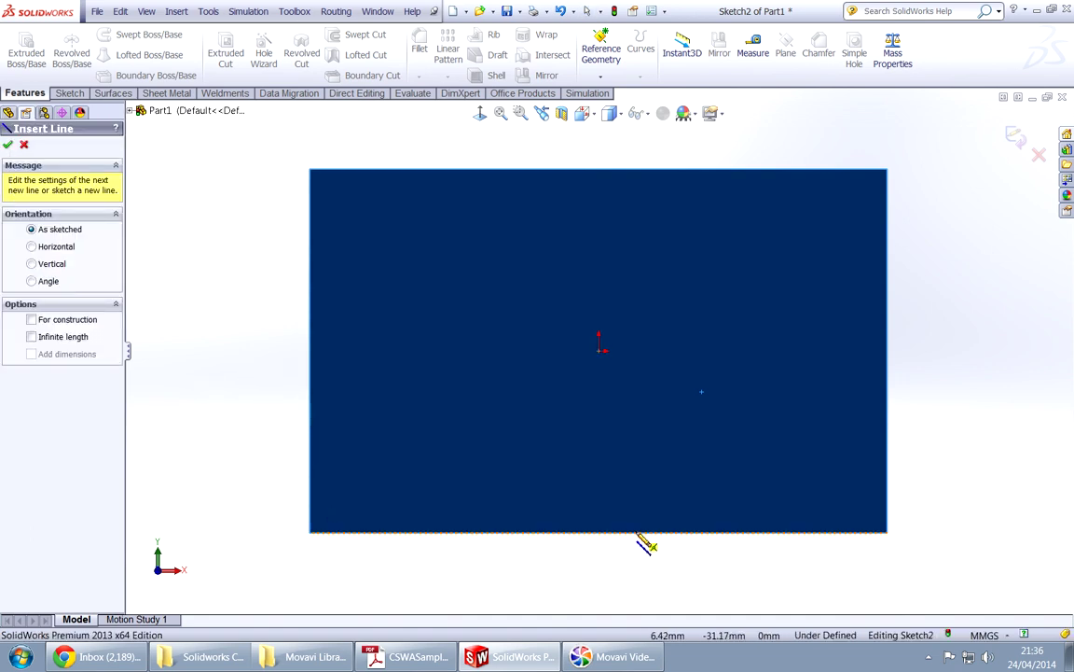
{"action": "left_click", "coordinate": [637, 533]}
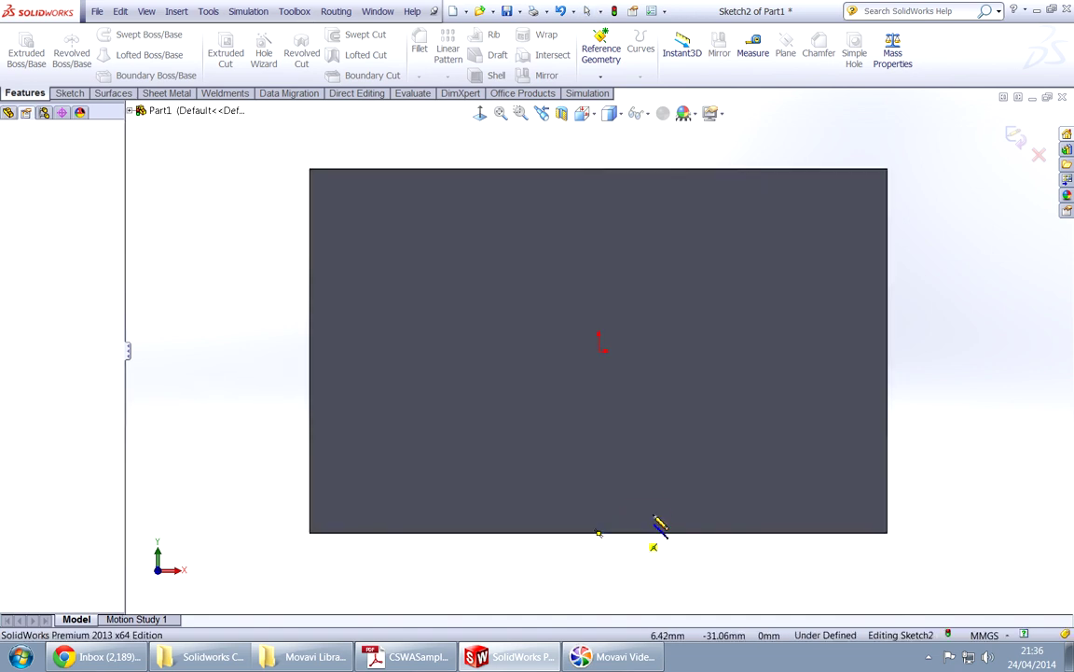
{"action": "left_click", "coordinate": [708, 496]}
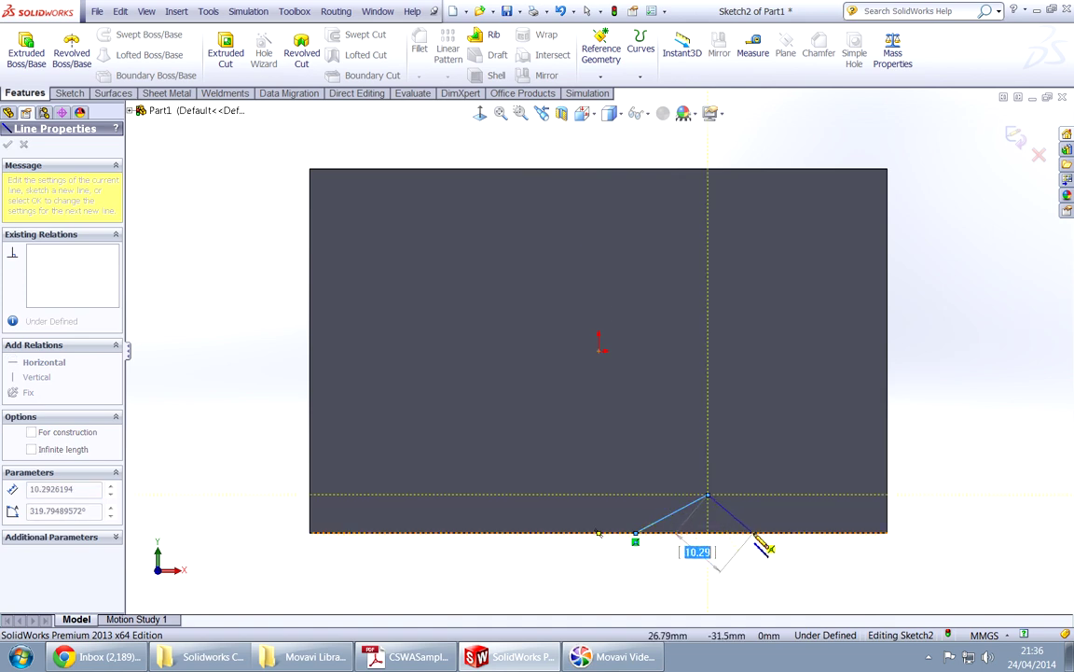
{"action": "left_click", "coordinate": [755, 537]}
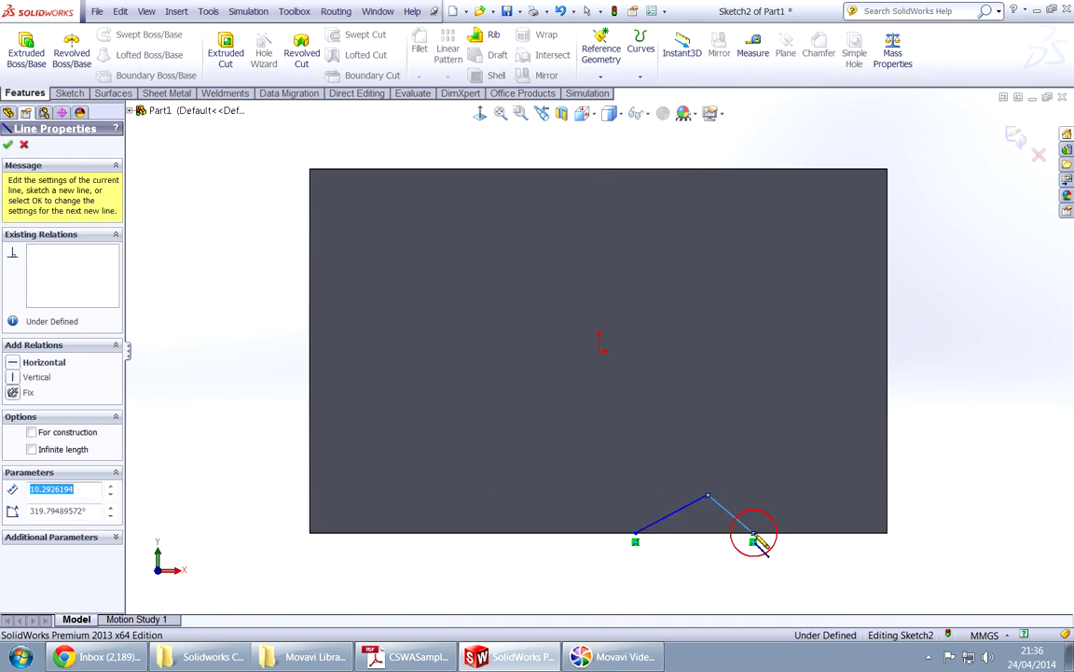
{"action": "left_click", "coordinate": [637, 534]}
Check the hole size in the exam PDF and sketch a 10 mm diameter circle on the right part of the front face.
{"action": "right_click_drag", "start_coordinate": [693, 550], "coordinate": [737, 508]}
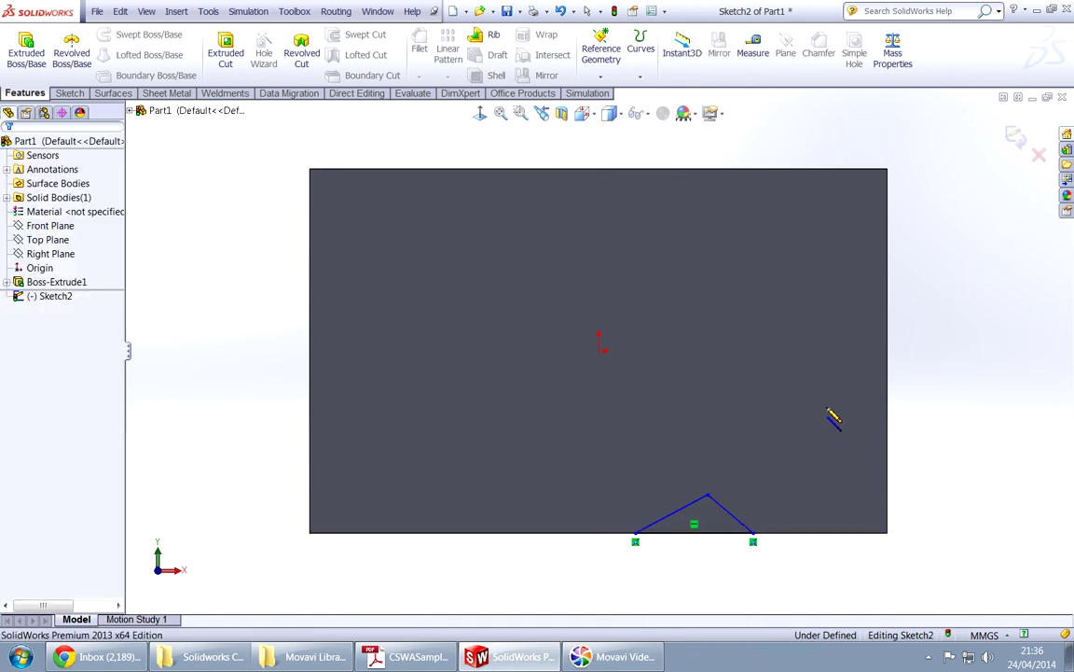
{"action": "key", "text": "alt+Tab"}
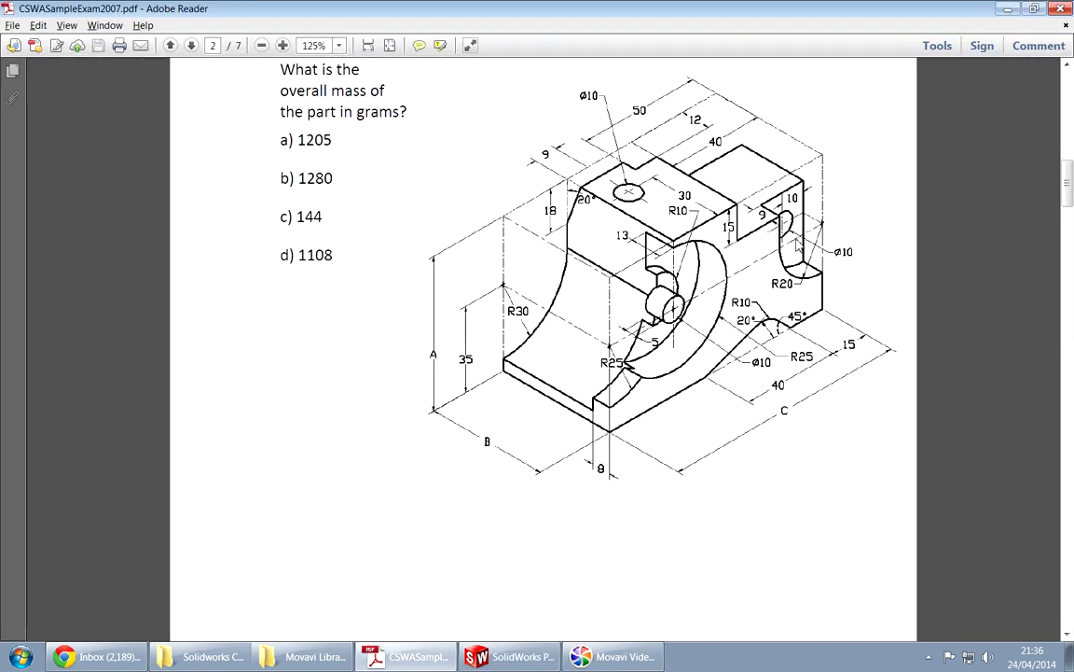
{"action": "key", "text": "alt+Tab"}
{"action": "left_click", "coordinate": [811, 346]}
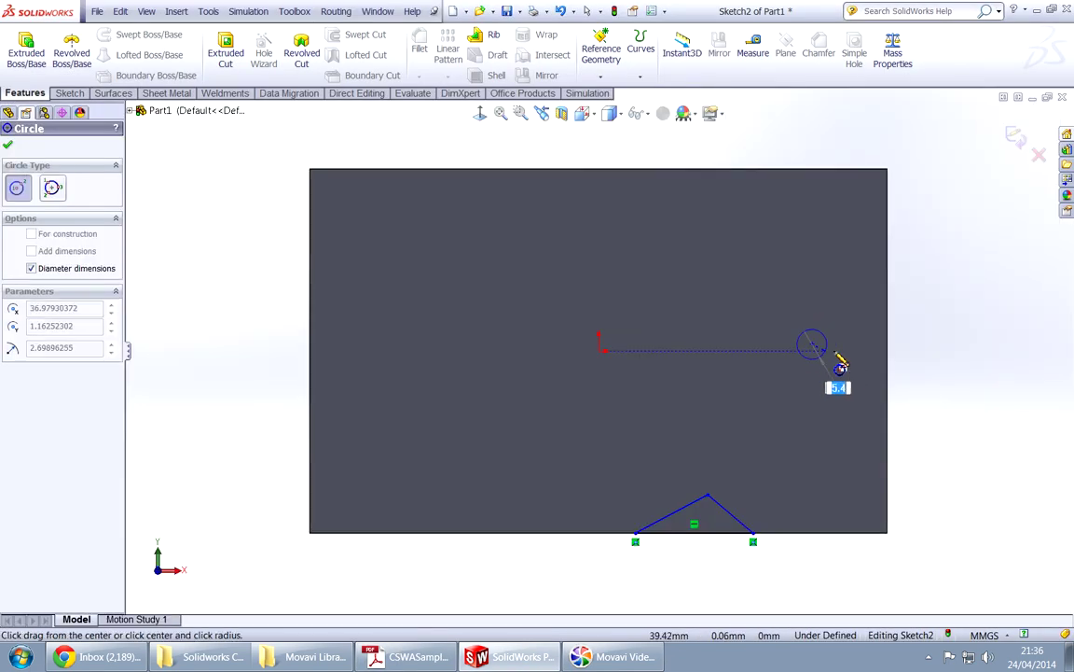
{"action": "type", "text": "10"}
{"action": "key", "text": "Return"}
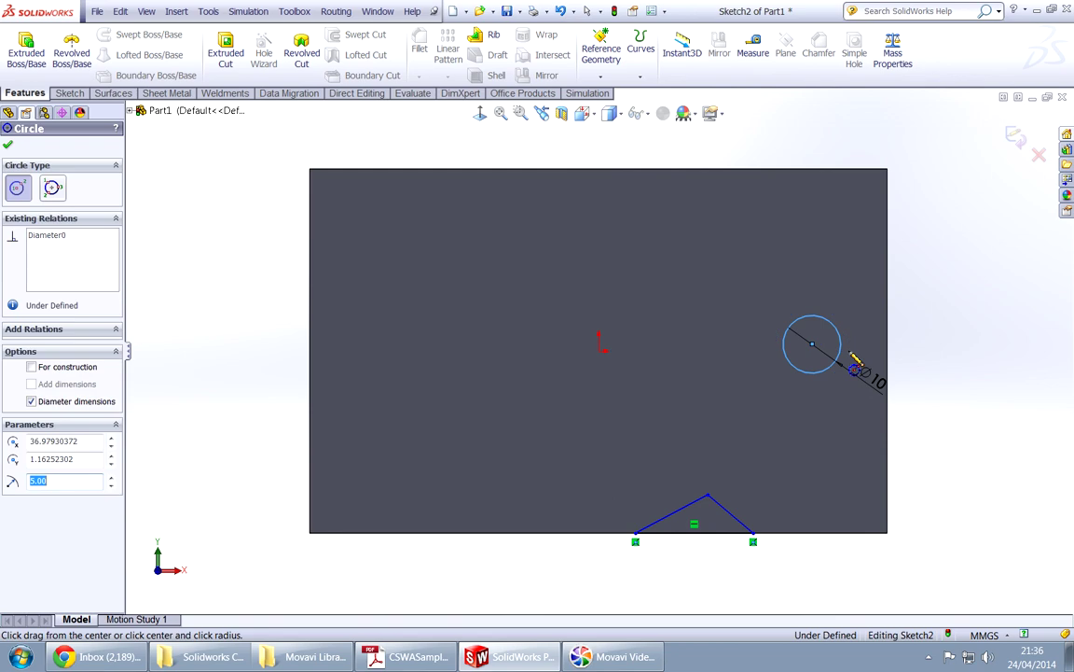
Check the notch width in the exam PDF and dimension the triangle's base to 40 mm.
{"action": "key", "text": "alt+Tab"}
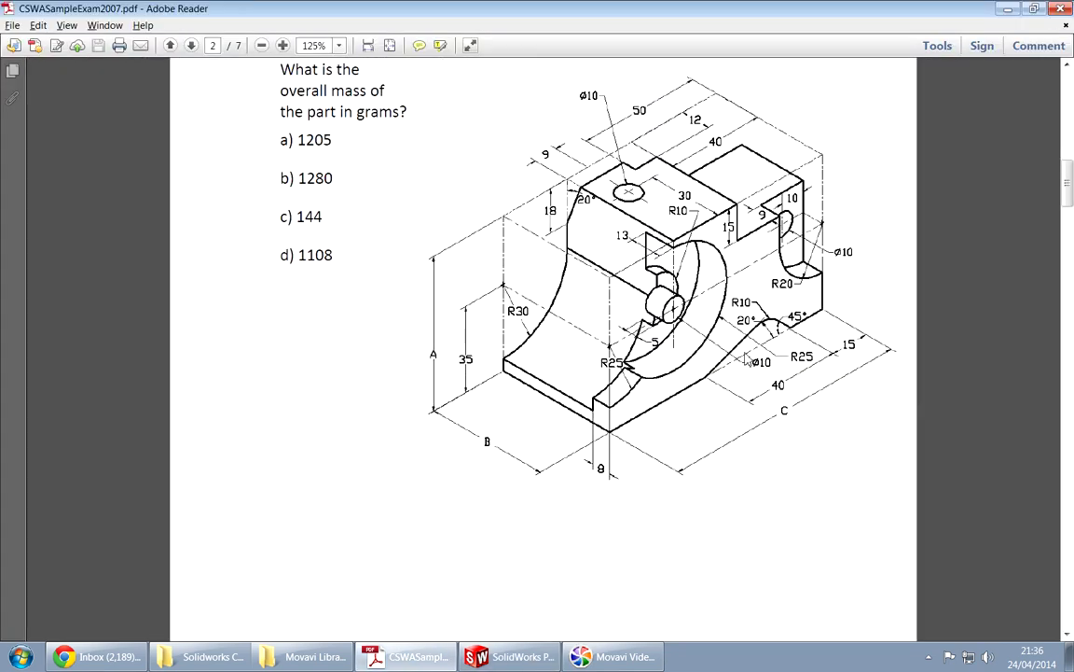
{"action": "key", "text": "alt+Tab"}
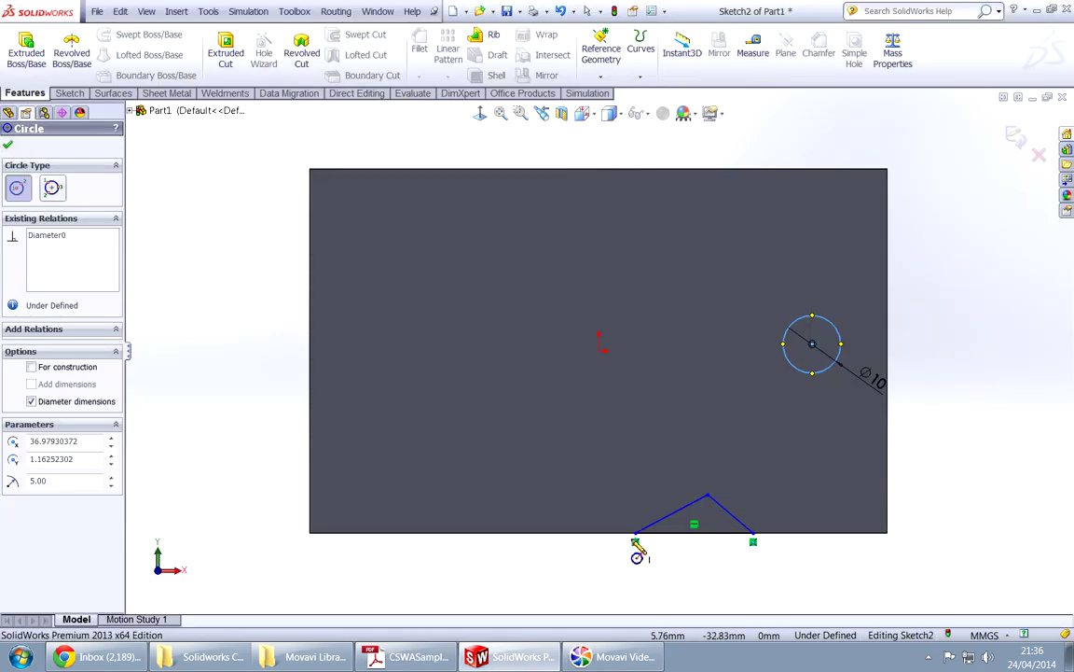
{"action": "left_click", "coordinate": [637, 540]}
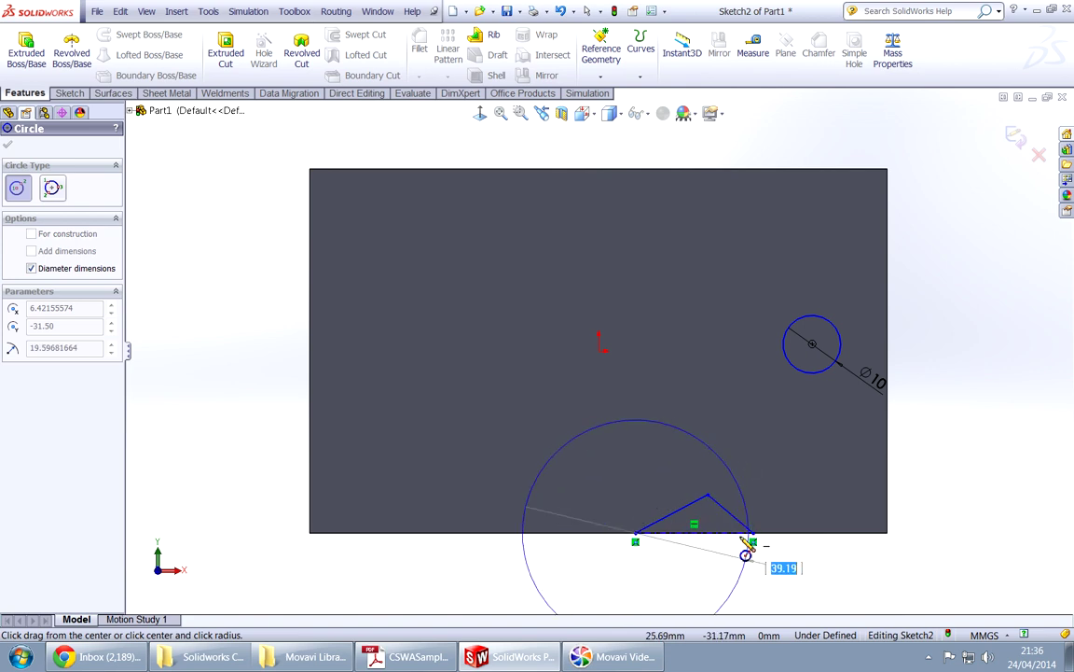
{"action": "key", "text": "Escape"}
{"action": "right_click_drag", "start_coordinate": [690, 530], "coordinate": [690, 503]}
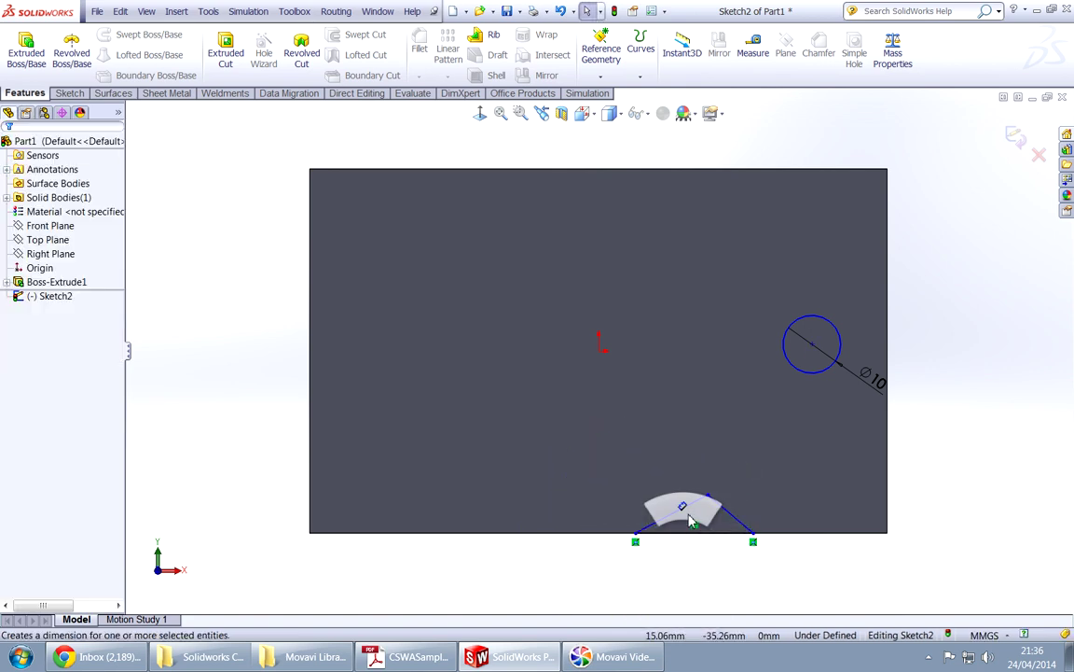
{"action": "left_click", "coordinate": [636, 540]}
{"action": "left_click", "coordinate": [754, 541]}
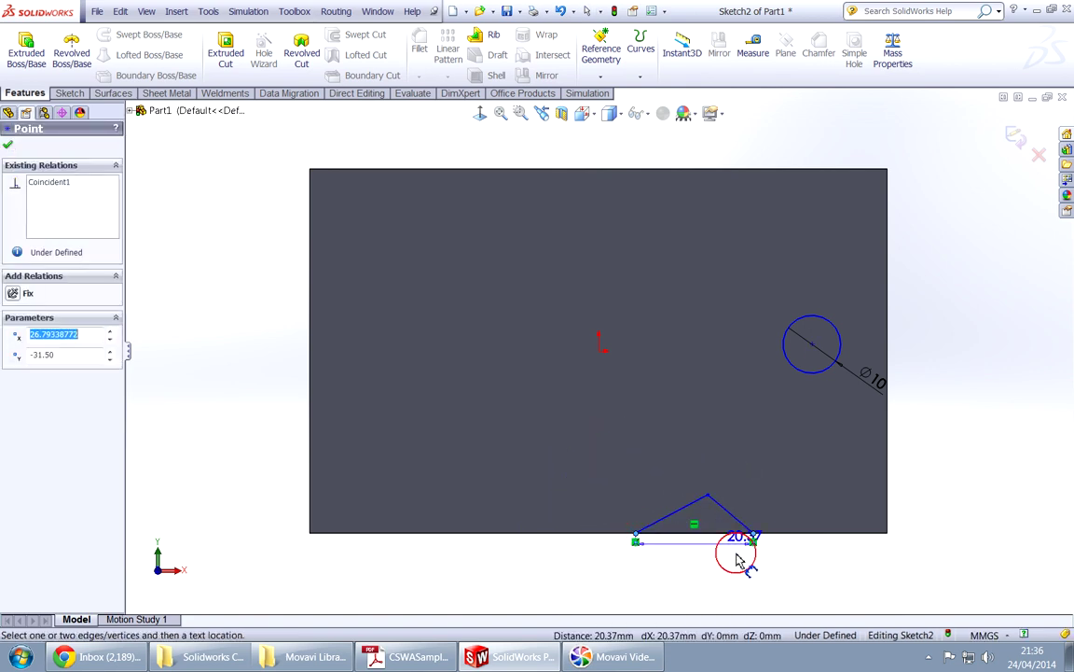
{"action": "left_click", "coordinate": [710, 571]}
{"action": "type", "text": "40"}
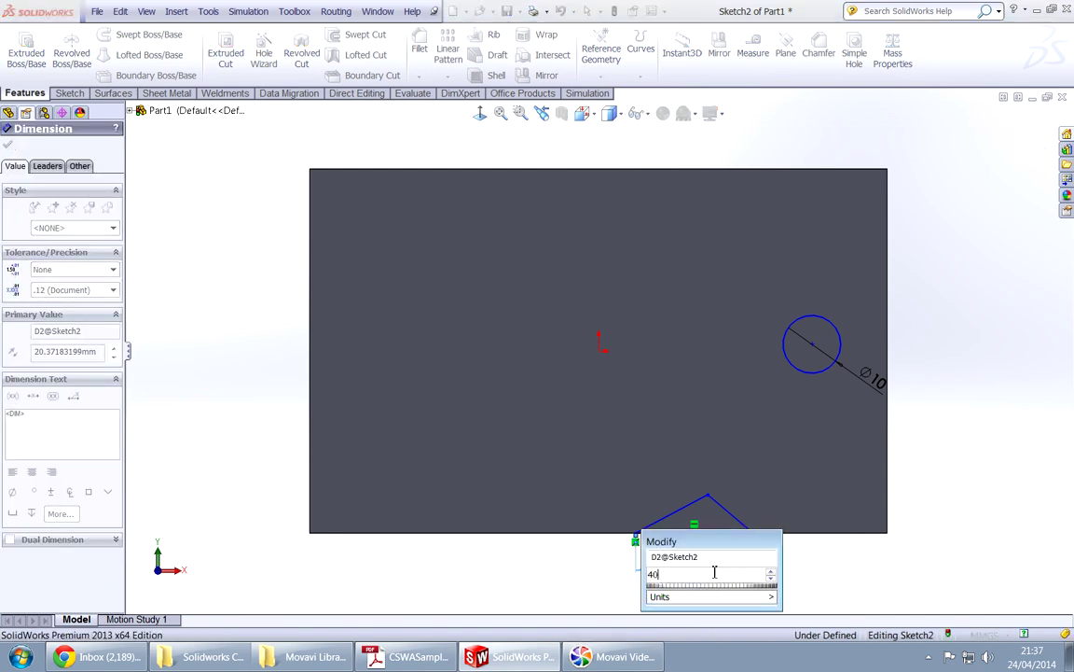
{"action": "key", "text": "Return"}
Check the notch angles in the exam PDF and set the angle between the triangle's left side and base to 20°.
{"action": "key", "text": "alt+Tab"}
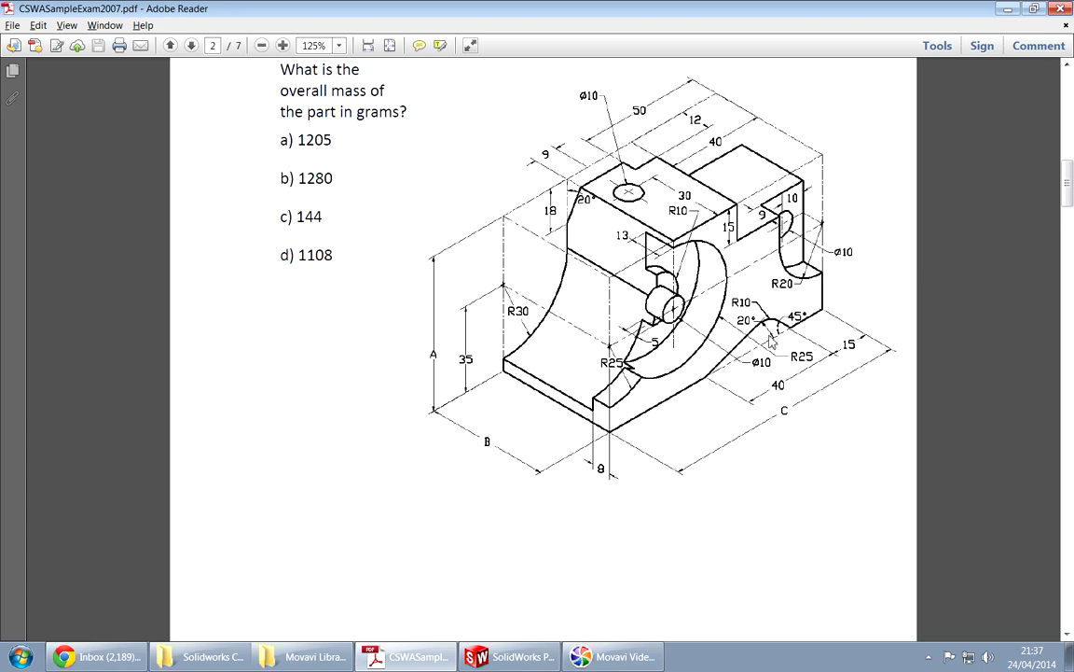
{"action": "key", "text": "alt+Tab"}
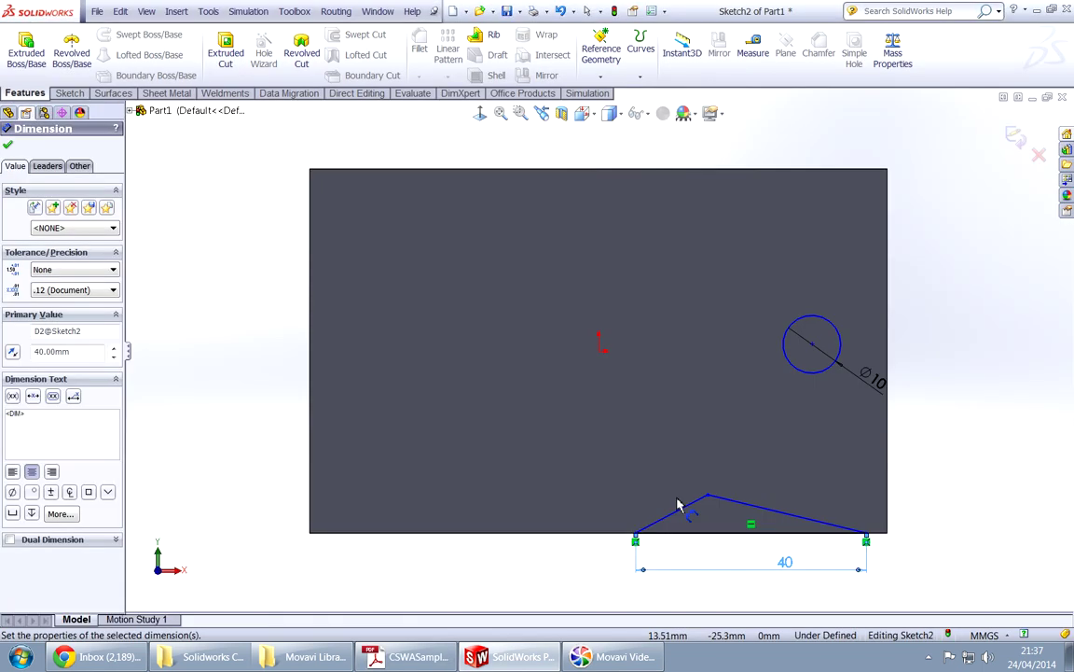
{"action": "left_click", "coordinate": [685, 507]}
{"action": "left_click", "coordinate": [691, 534]}
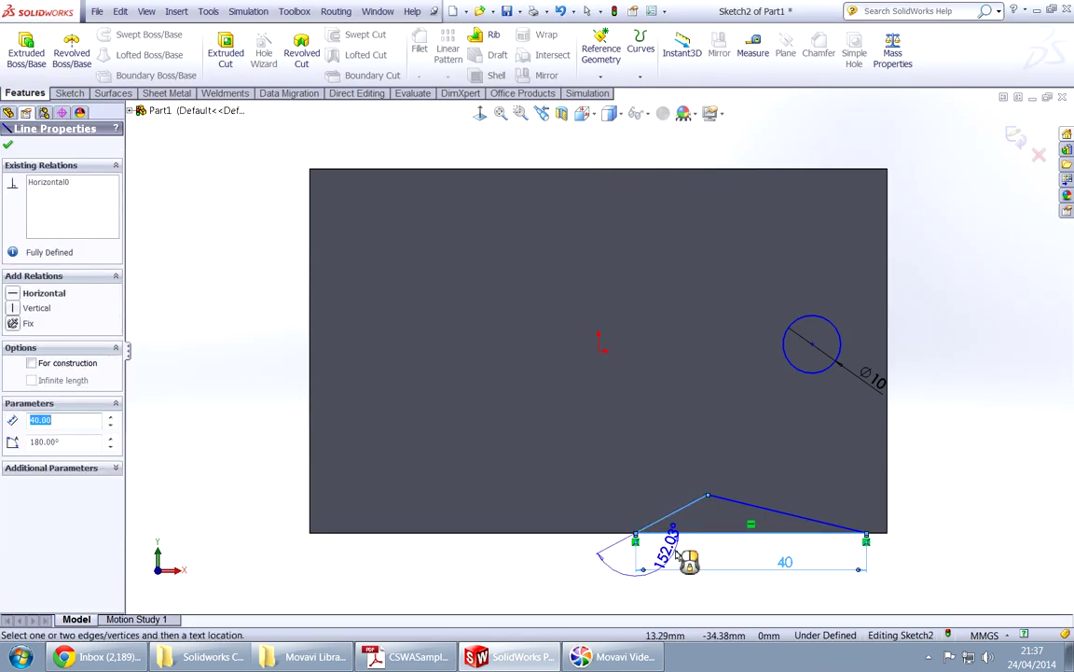
{"action": "left_click", "coordinate": [698, 533]}
{"action": "type", "text": "20"}
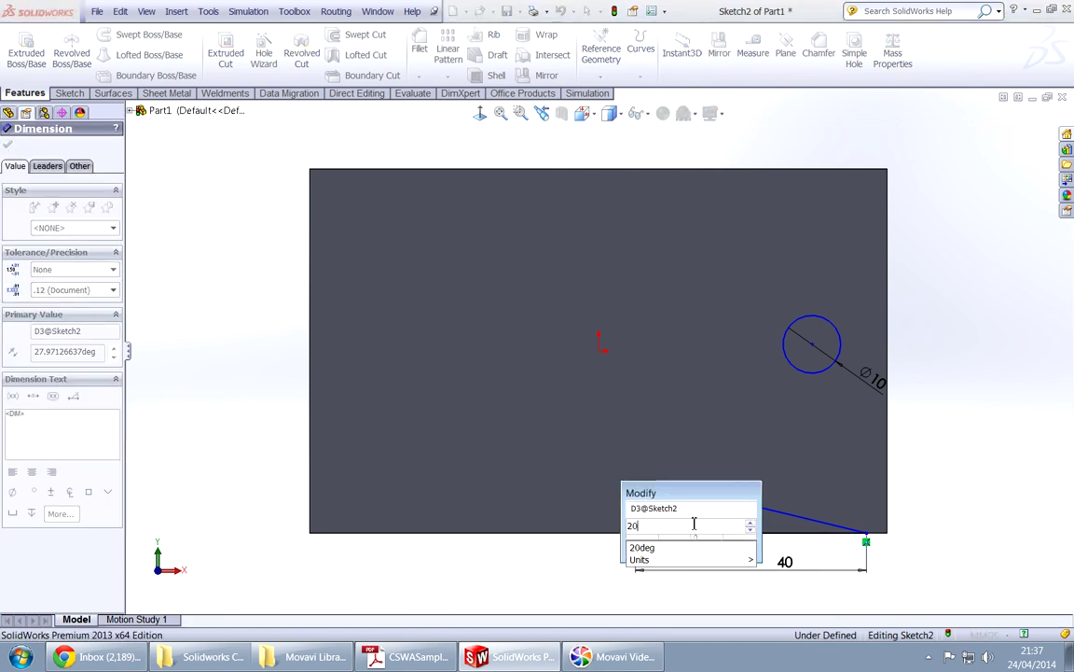
{"action": "key", "text": "Return"}
Set the angle between the triangle's right side and base to 45°.
{"action": "left_click", "coordinate": [785, 531]}
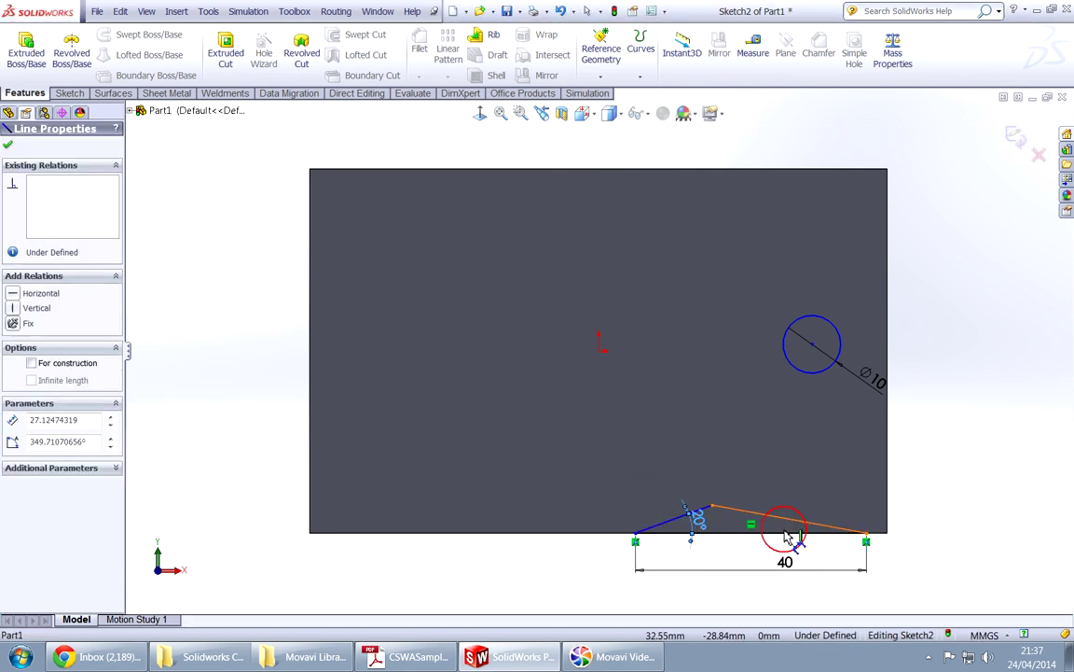
{"action": "left_click", "coordinate": [792, 534]}
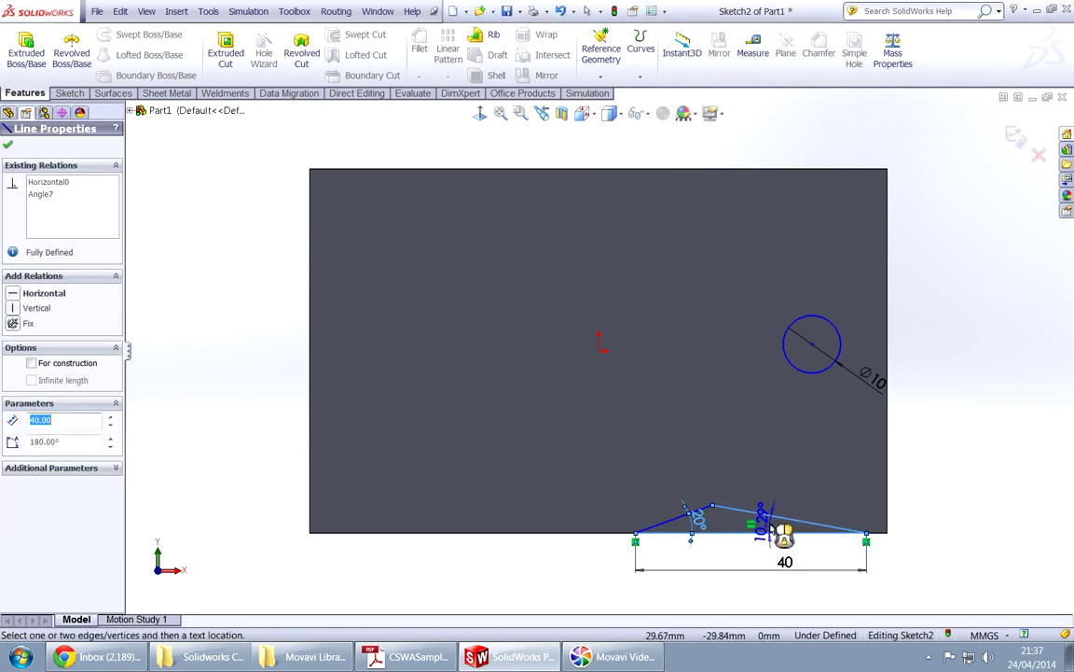
{"action": "left_click", "coordinate": [781, 531]}
{"action": "type", "text": "45"}
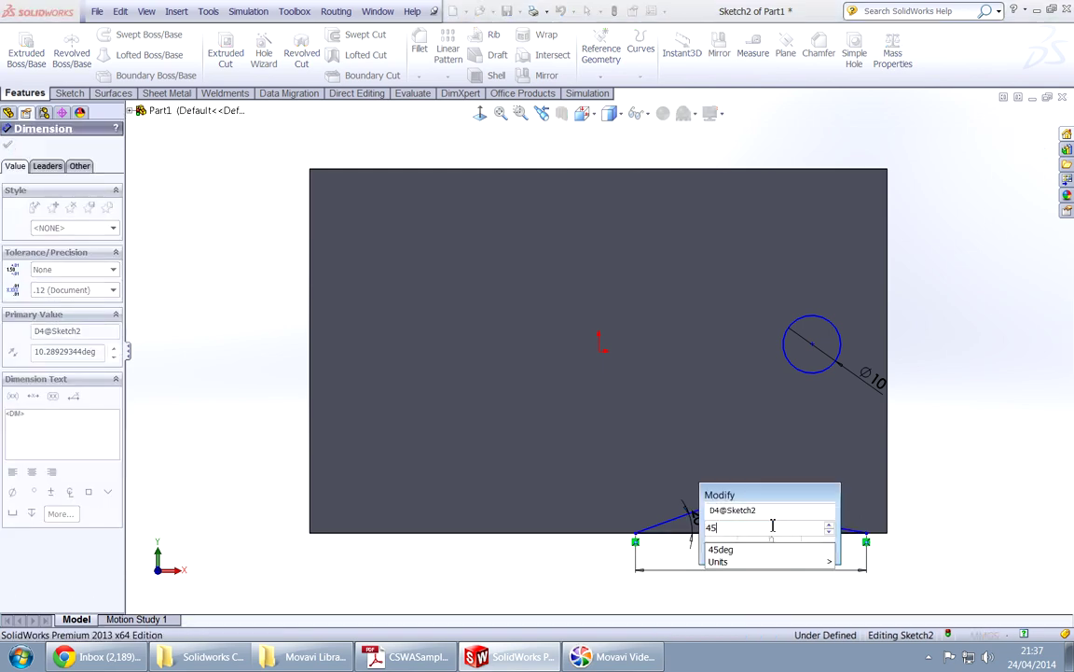
{"action": "key", "text": "Return"}
Check the notch position in the exam PDF and place the triangle's right corner 15 mm from the block's right edge.
{"action": "key", "text": "alt+Tab"}
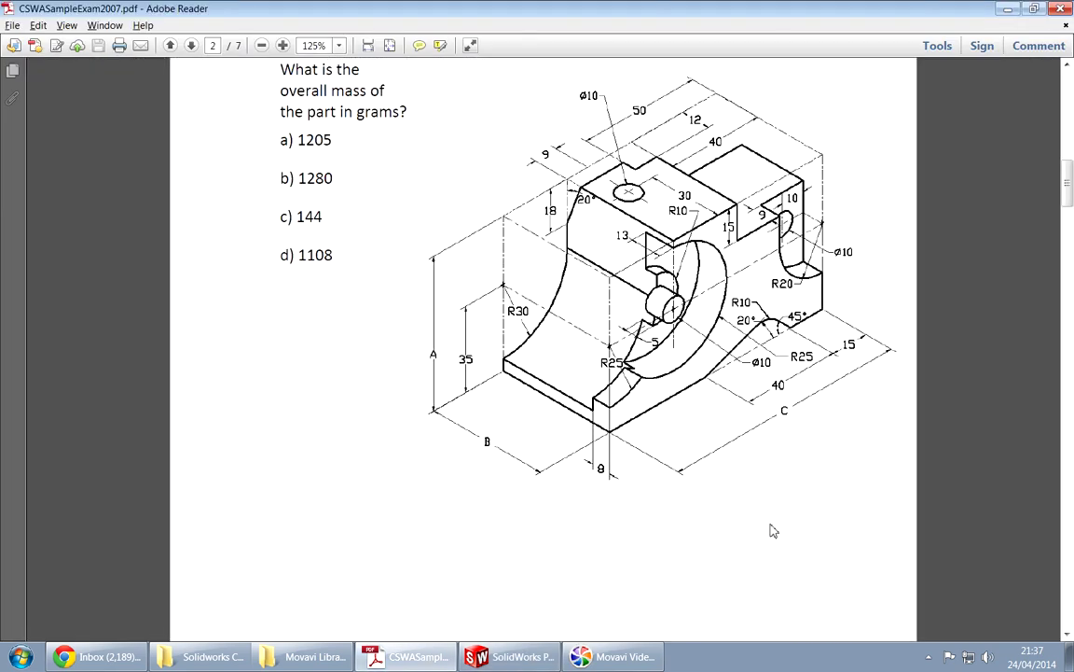
{"action": "key", "text": "alt+Tab"}
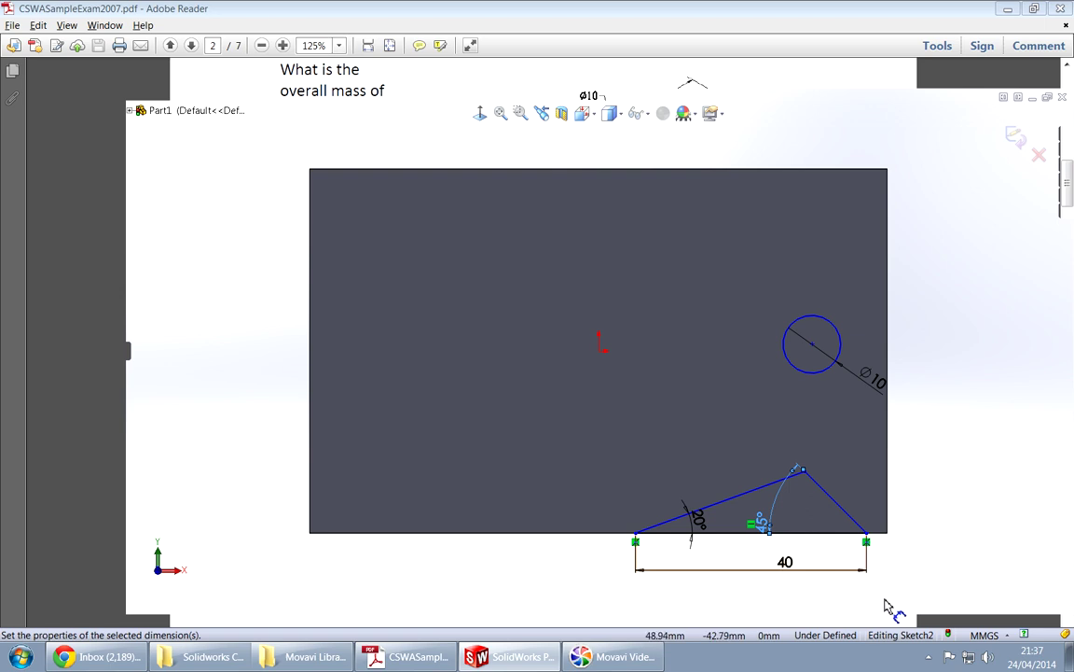
{"action": "left_click", "coordinate": [871, 543]}
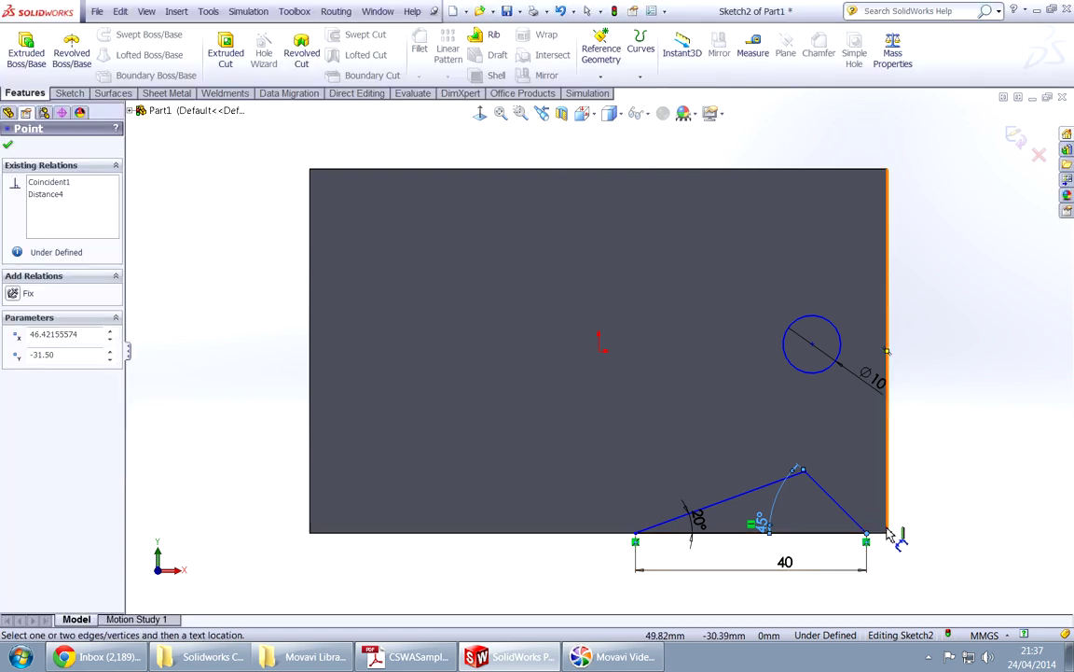
{"action": "left_click", "coordinate": [888, 549]}
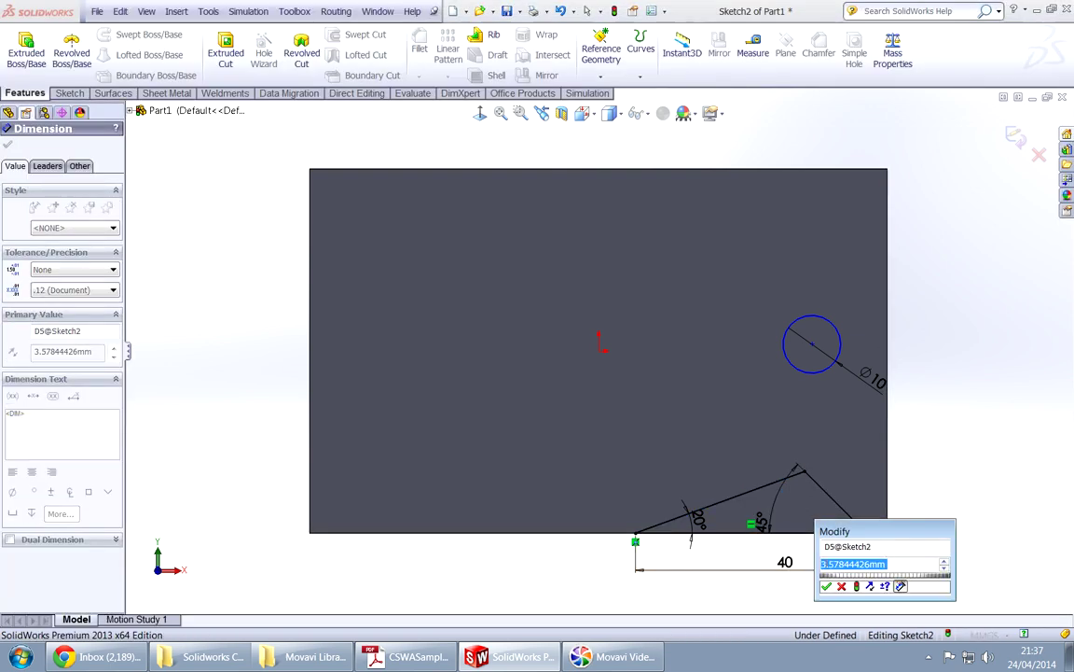
{"action": "type", "text": "15"}
{"action": "key", "text": "Return"}
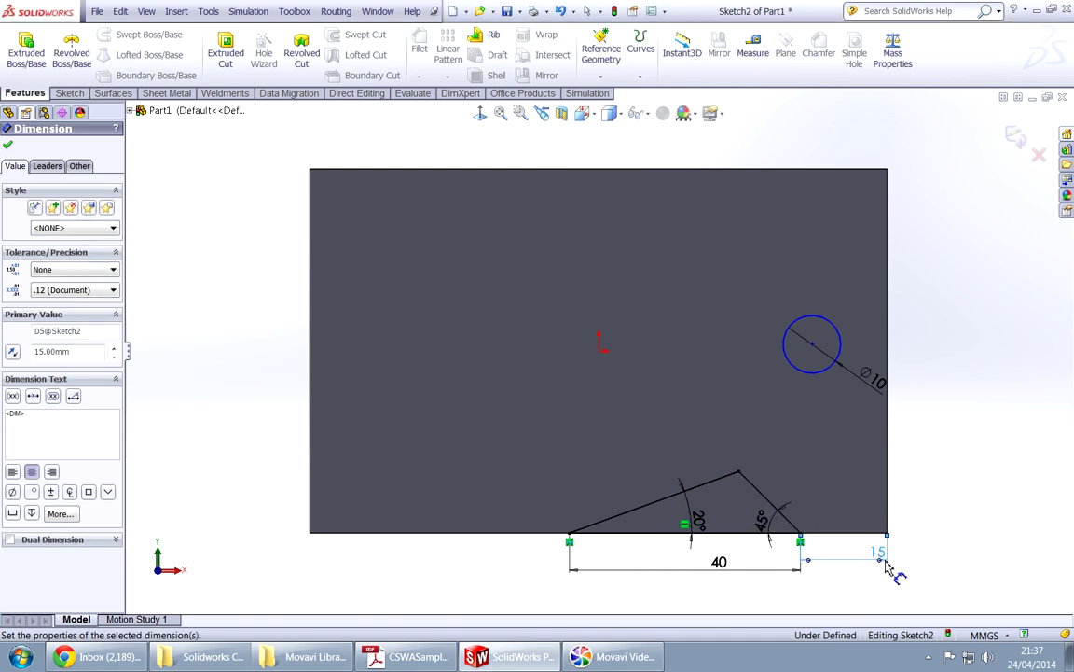
Check the hole position in the exam PDF and place the circle's centre 10 mm from the block's right edge.
{"action": "key", "text": "alt+Tab"}
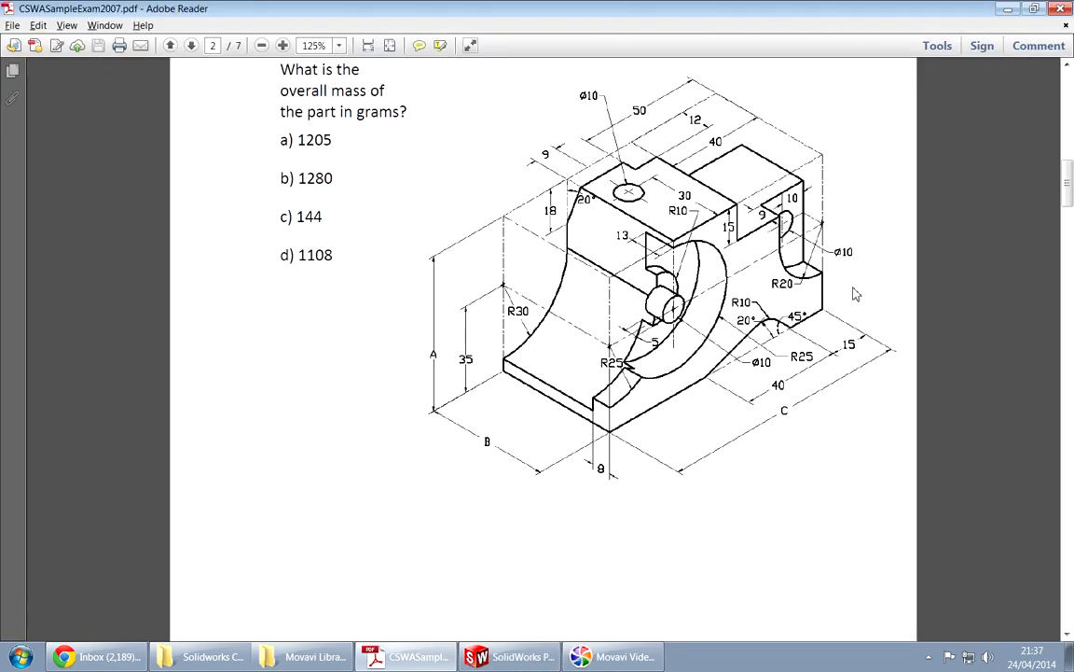
{"action": "key", "text": "alt+Tab"}
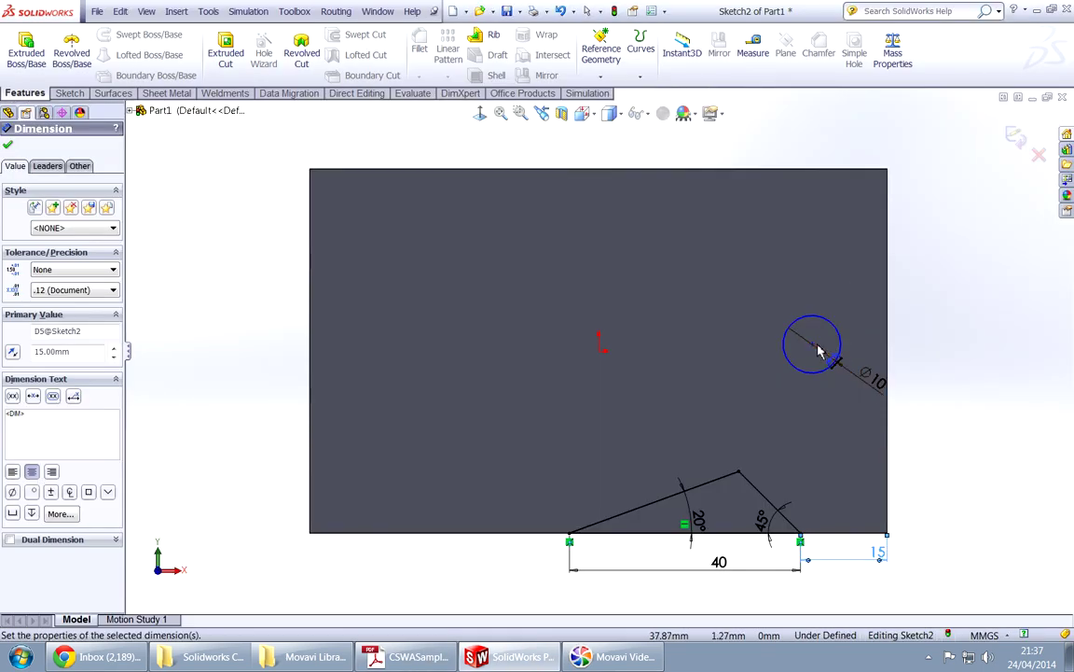
{"action": "left_click", "coordinate": [812, 344]}
{"action": "left_click", "coordinate": [887, 351]}
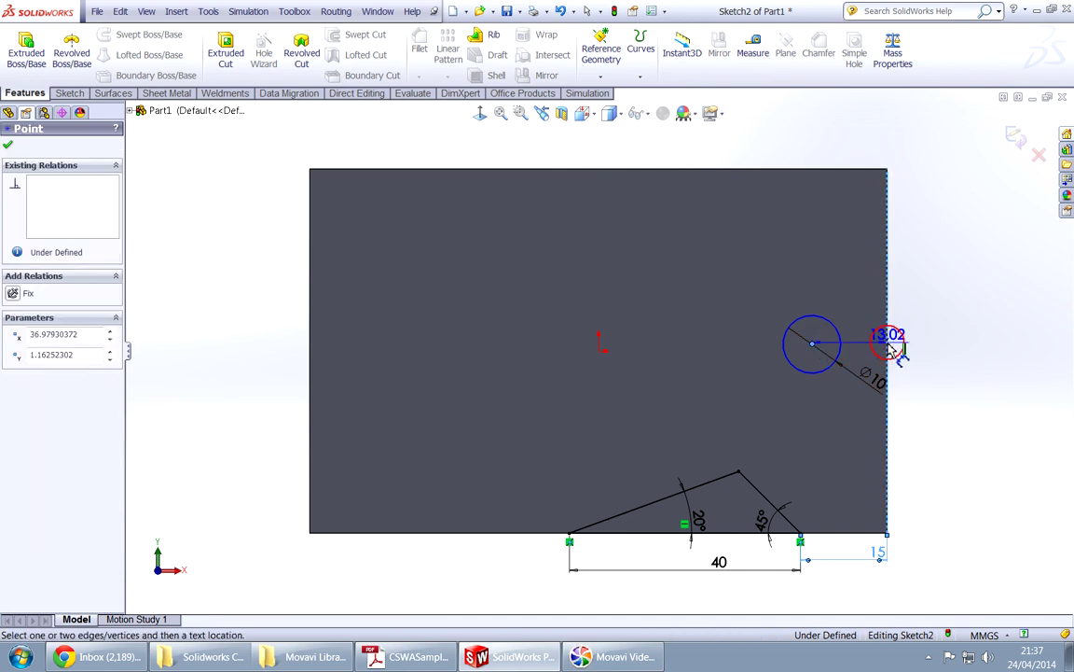
{"action": "left_click", "coordinate": [839, 138]}
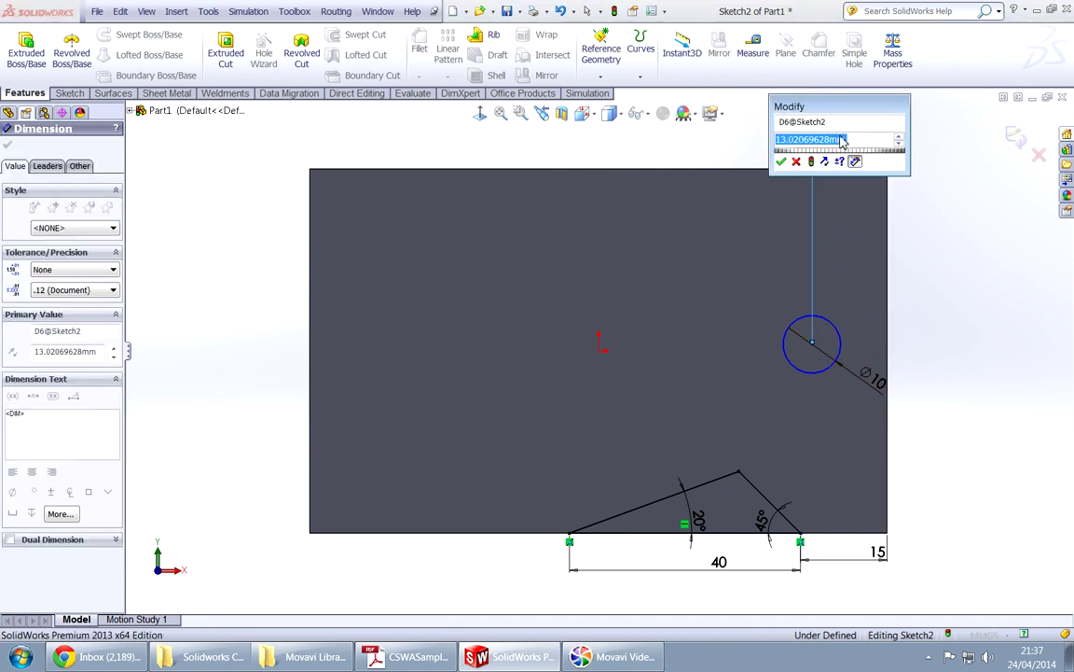
{"action": "type", "text": "10"}
{"action": "key", "text": "Return"}
Check the hole height in the exam PDF and place the circle's centre 35 mm above the block's bottom edge.
{"action": "key", "text": "alt+Tab"}
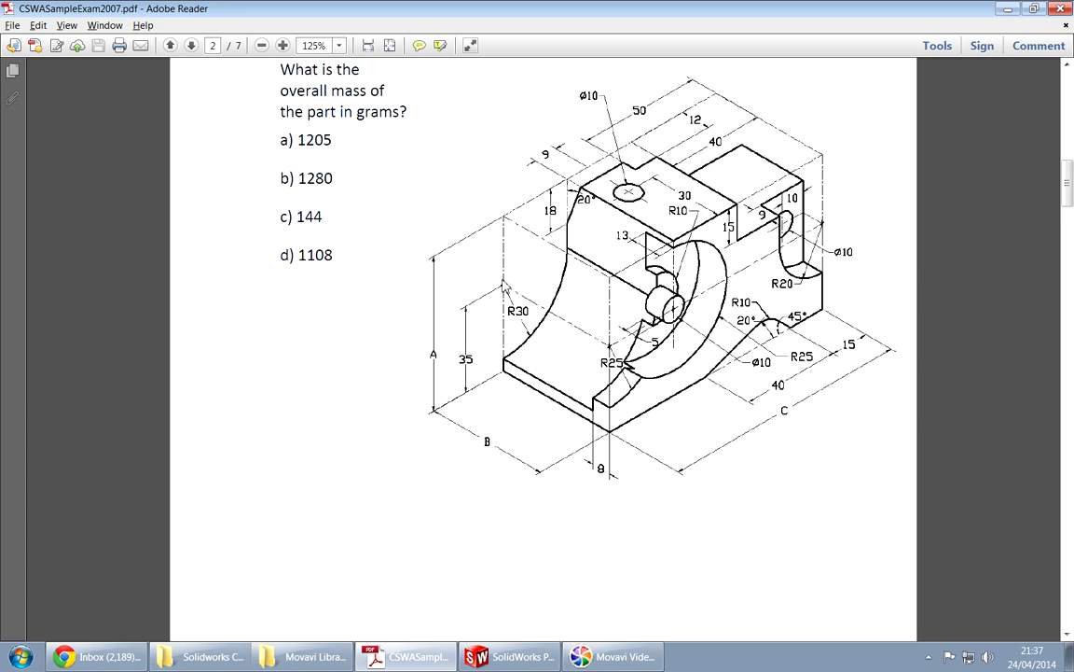
{"action": "key", "text": "alt+Tab"}
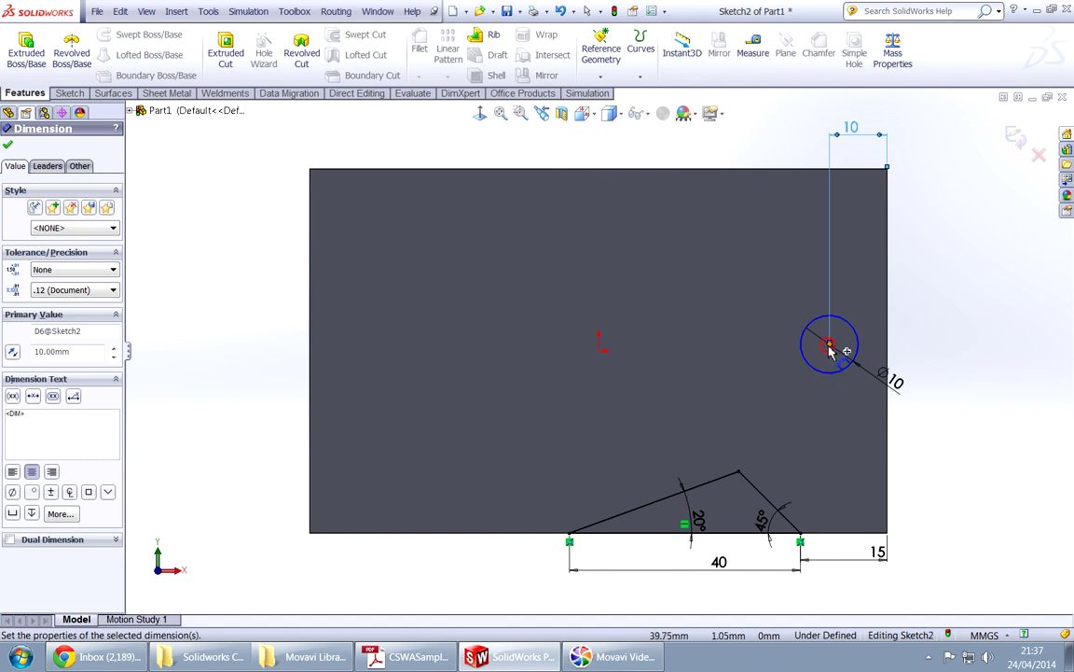
{"action": "left_click", "coordinate": [829, 344]}
{"action": "left_click", "coordinate": [835, 538]}
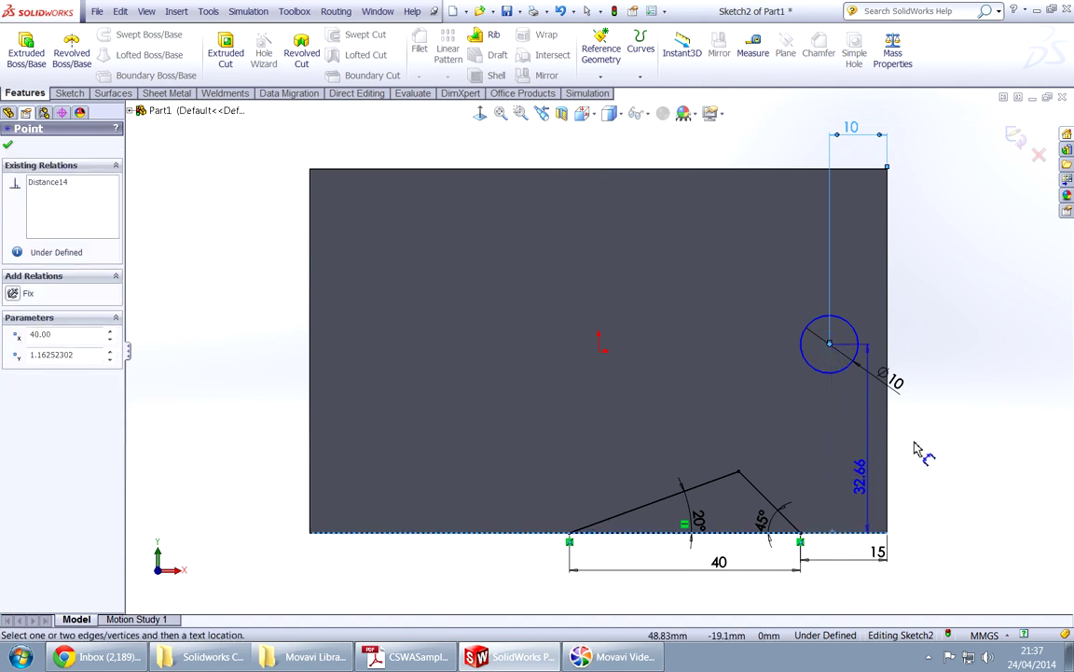
{"action": "left_click", "coordinate": [944, 415]}
{"action": "type", "text": "35"}
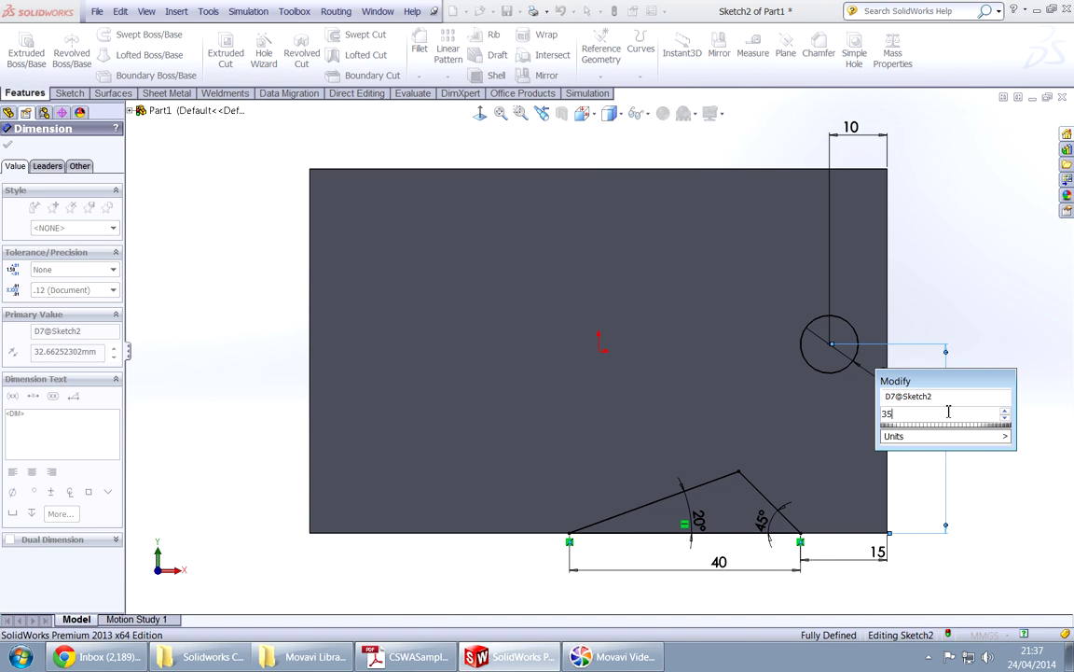
{"action": "key", "text": "Return"}
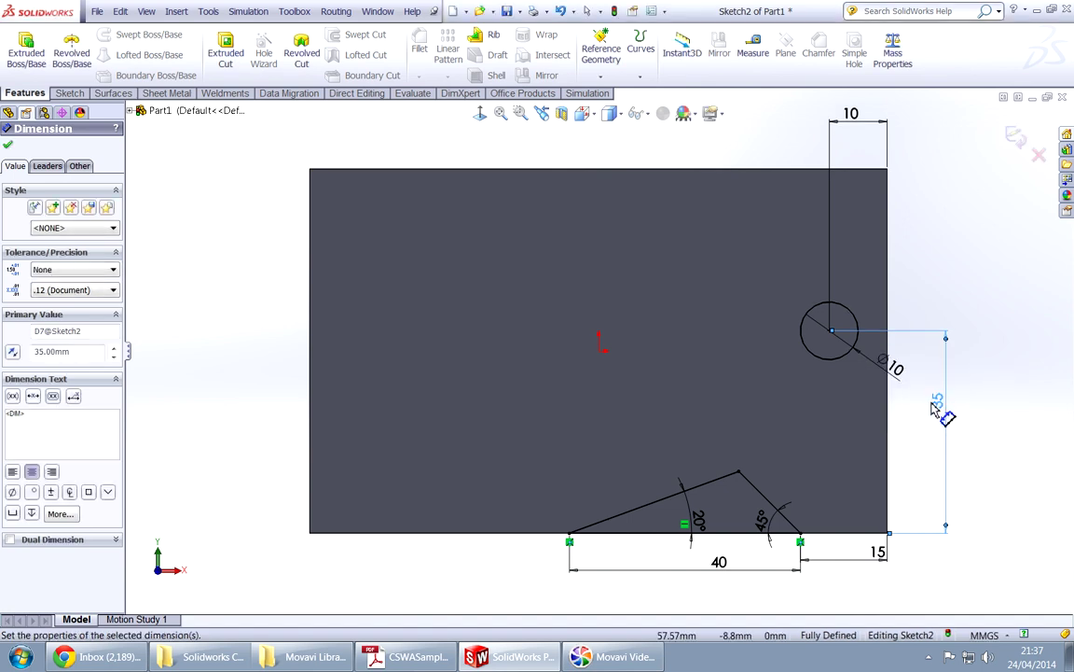
Cut the triangle and circle through the whole block with an Extruded Cut set to Through All.
{"action": "key", "text": "c"}
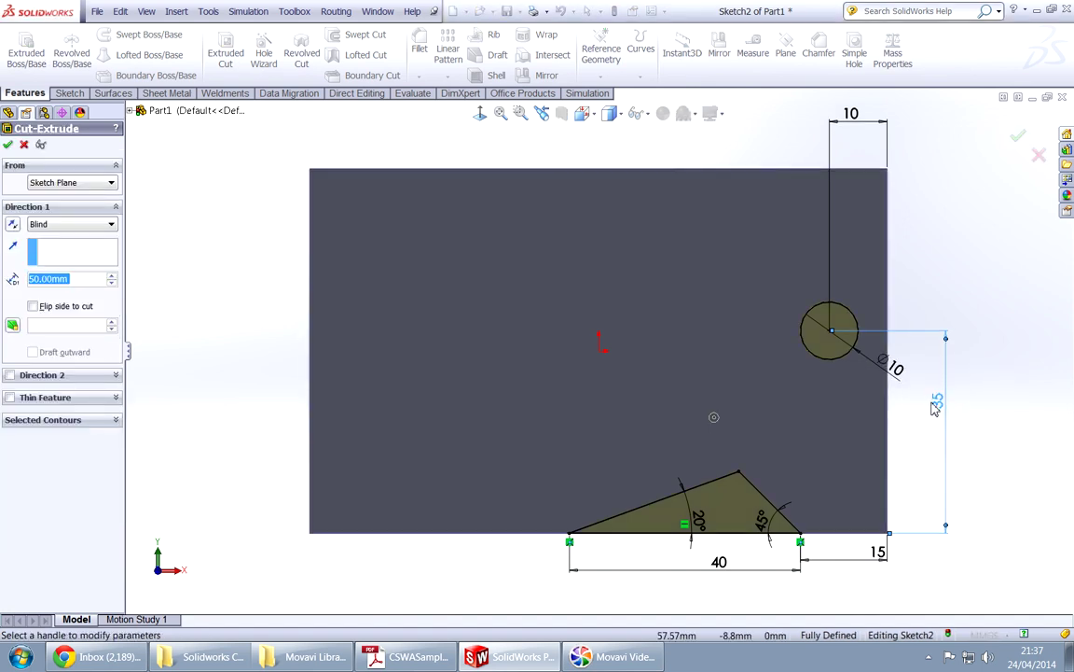
{"action": "right_click", "coordinate": [935, 407]}
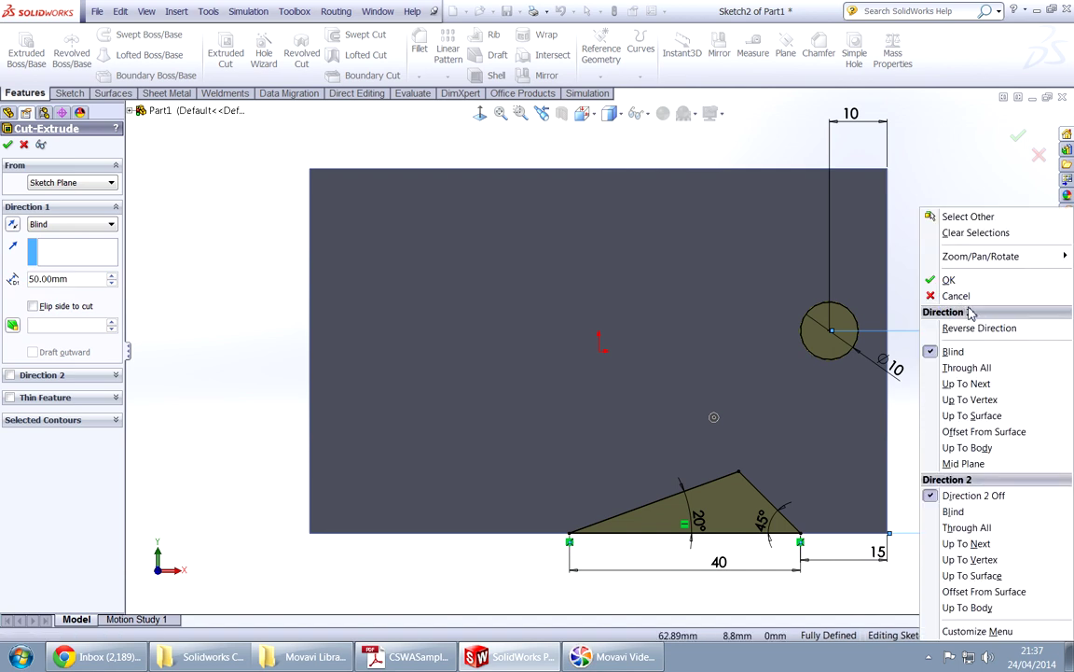
{"action": "left_click", "coordinate": [948, 368]}
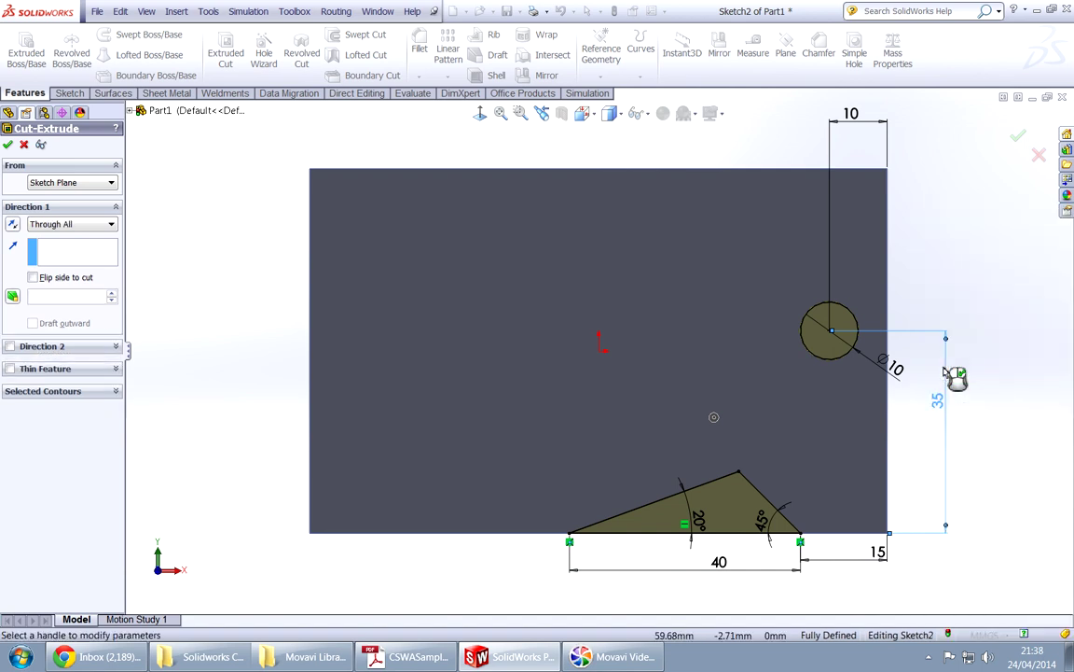
{"action": "key", "text": "Return"}
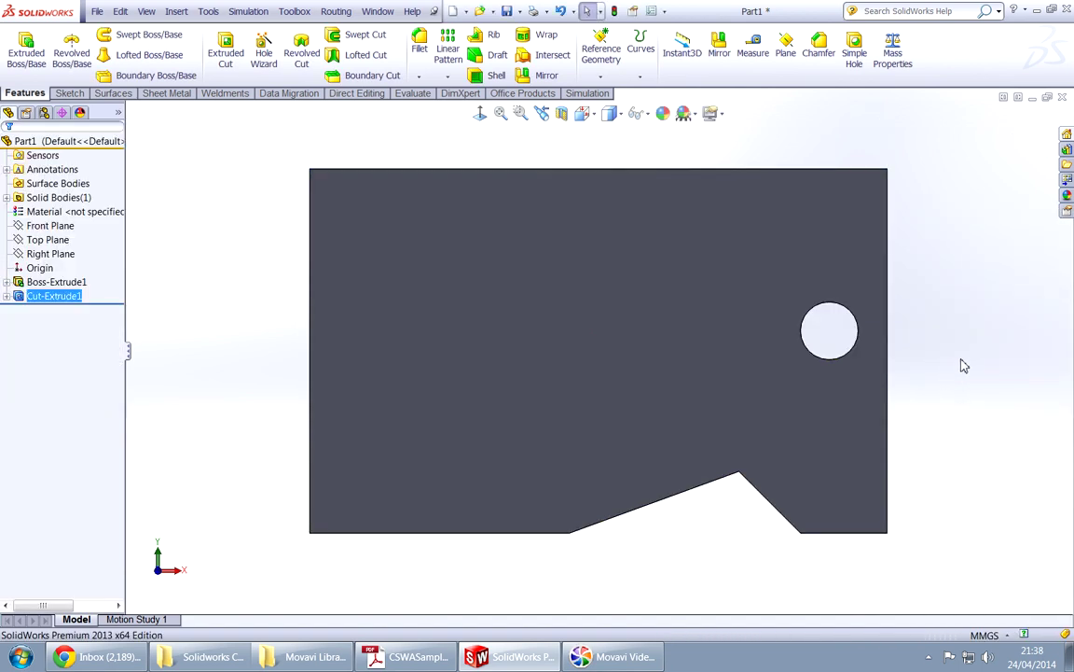
Open a new sketch on the block's back face and check the R30 and R25 arcs in the exam PDF.
{"action": "key", "text": "alt+Tab"}
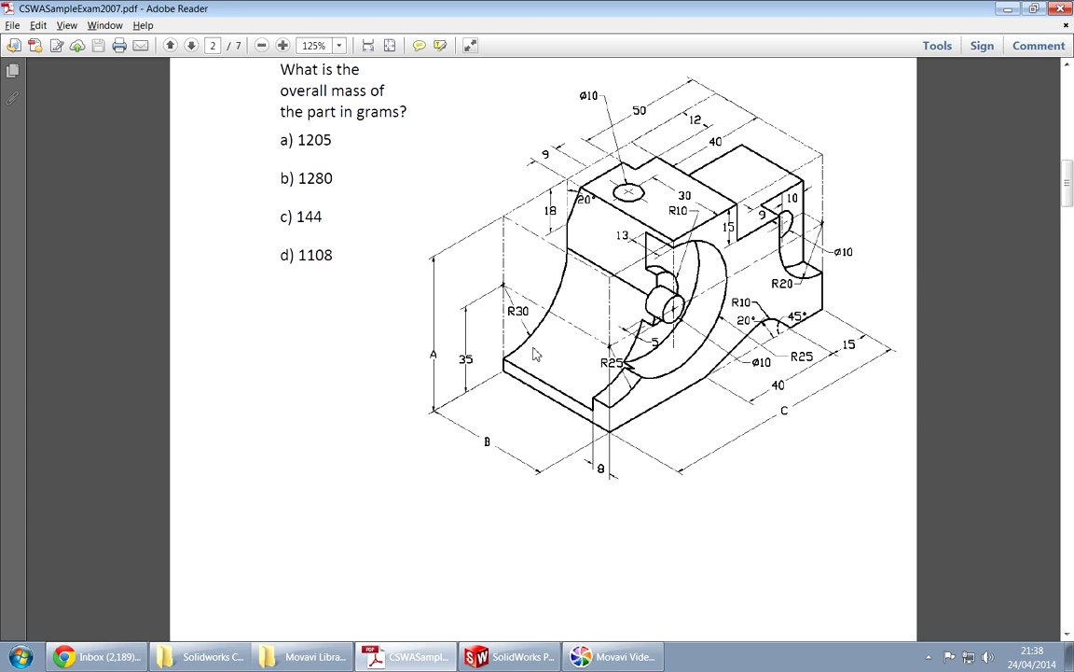
{"action": "key", "text": "alt+Tab"}
{"action": "middle_click_drag", "start_coordinate": [494, 353], "coordinate": [660, 343]}
{"action": "left_click", "coordinate": [656, 353]}
{"action": "left_click", "coordinate": [710, 312]}
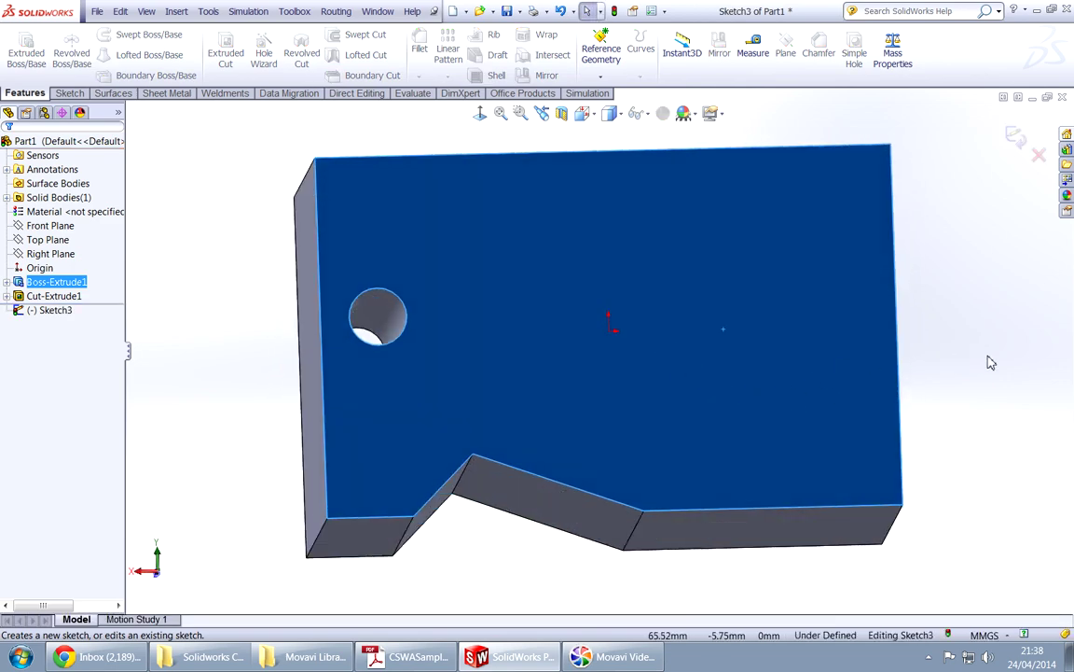
{"action": "middle_click_drag", "start_coordinate": [973, 363], "coordinate": [960, 400]}
{"action": "key", "text": "alt+Tab"}
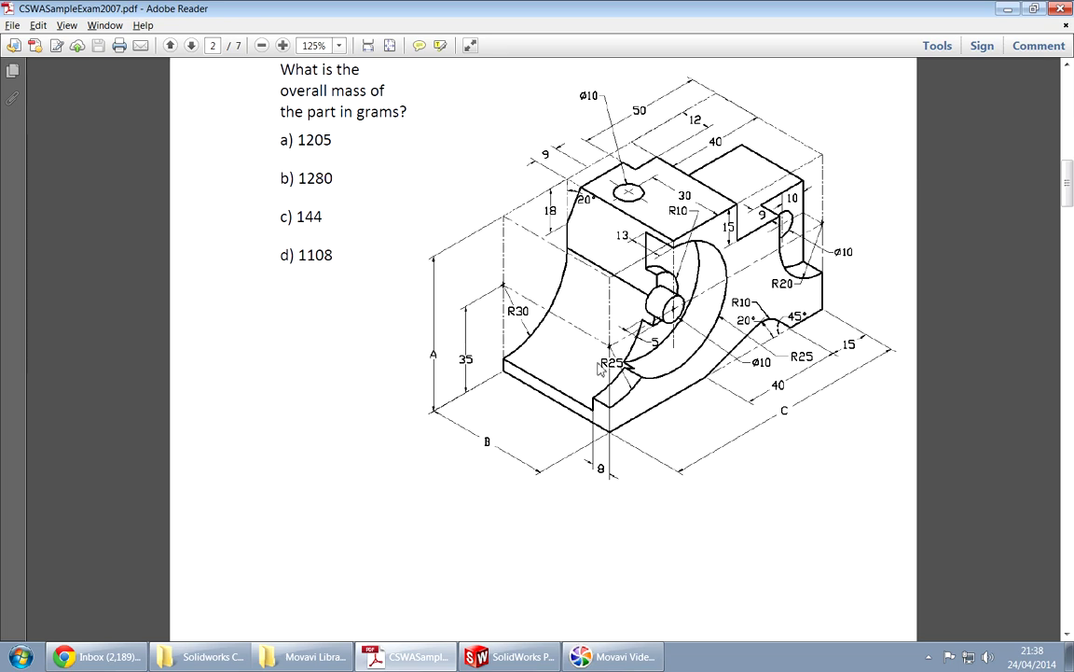
{"action": "key", "text": "alt+Tab"}
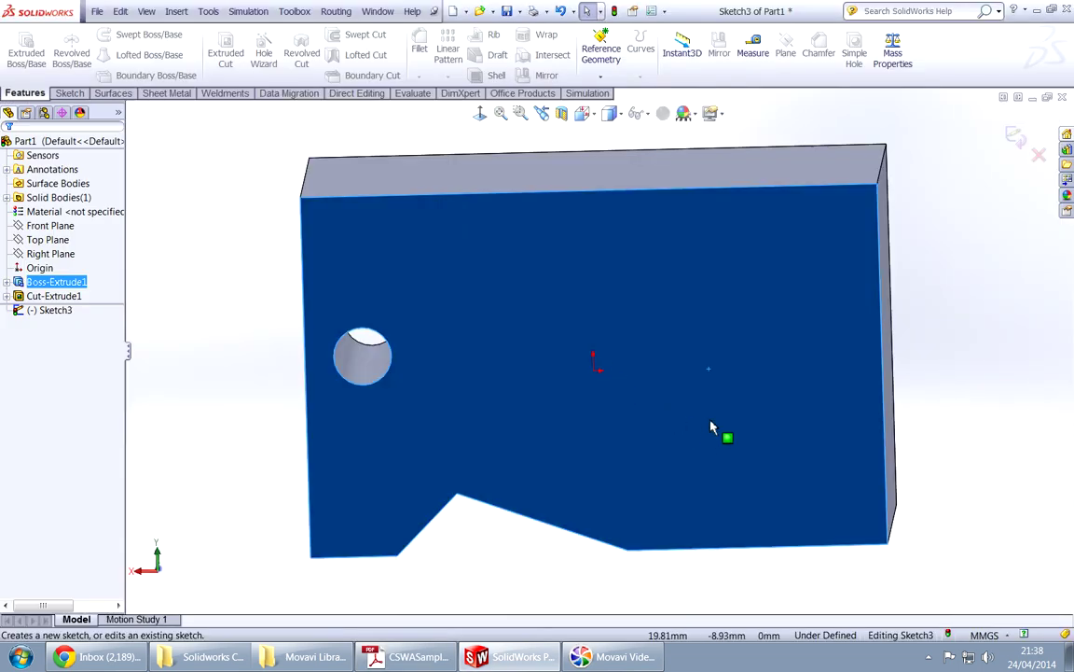
Sketch a centrepoint arc of about 28.6 mm radius, centred on the back face's right edge and sweeping from that edge into the face.
{"action": "right_click", "coordinate": [967, 297]}
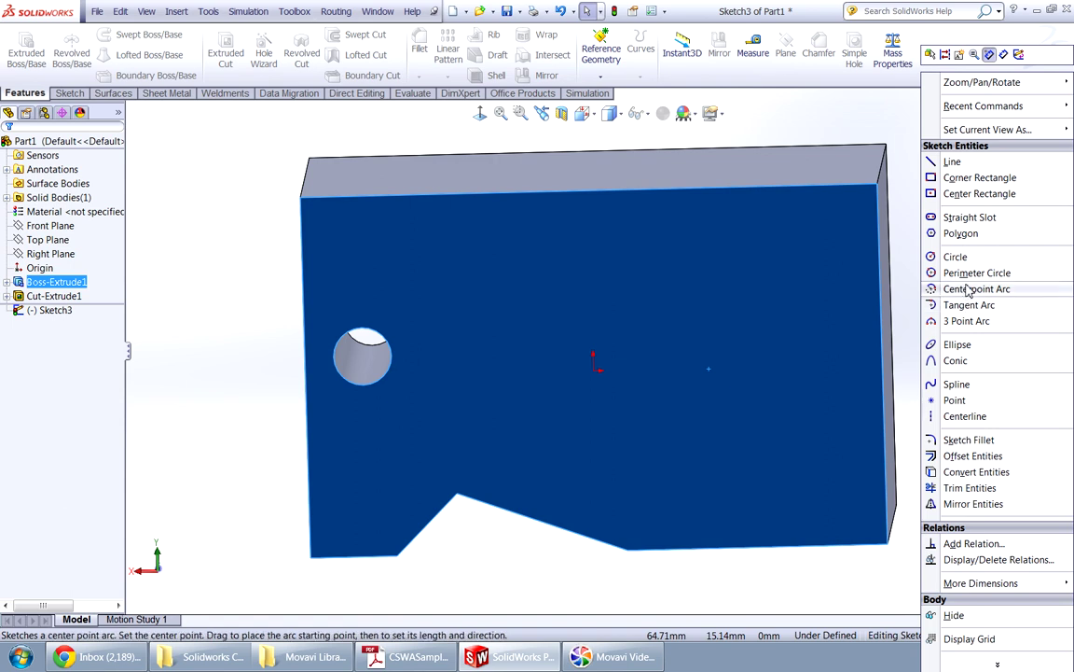
{"action": "left_click", "coordinate": [967, 290]}
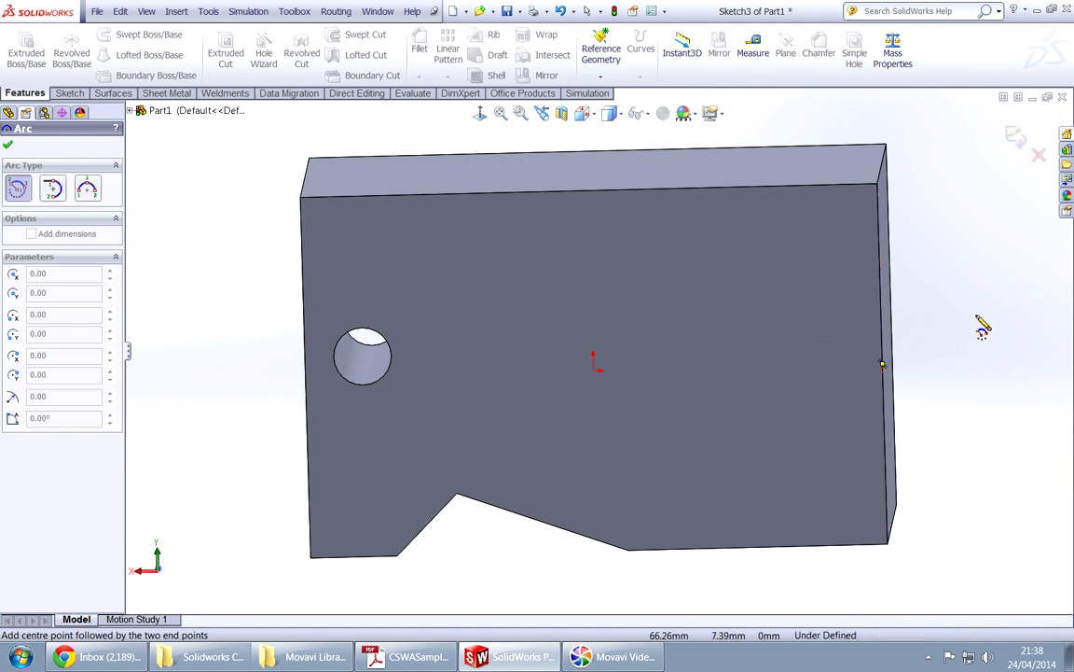
{"action": "left_click", "coordinate": [884, 326]}
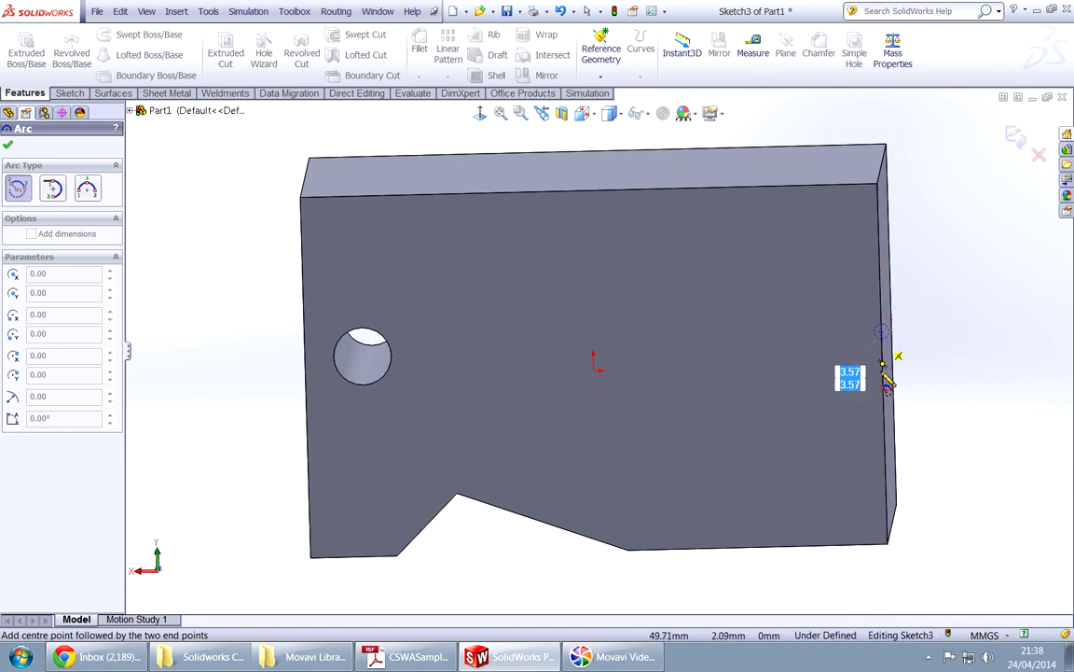
{"action": "left_click", "coordinate": [886, 494]}
{"action": "left_click", "coordinate": [715, 317]}
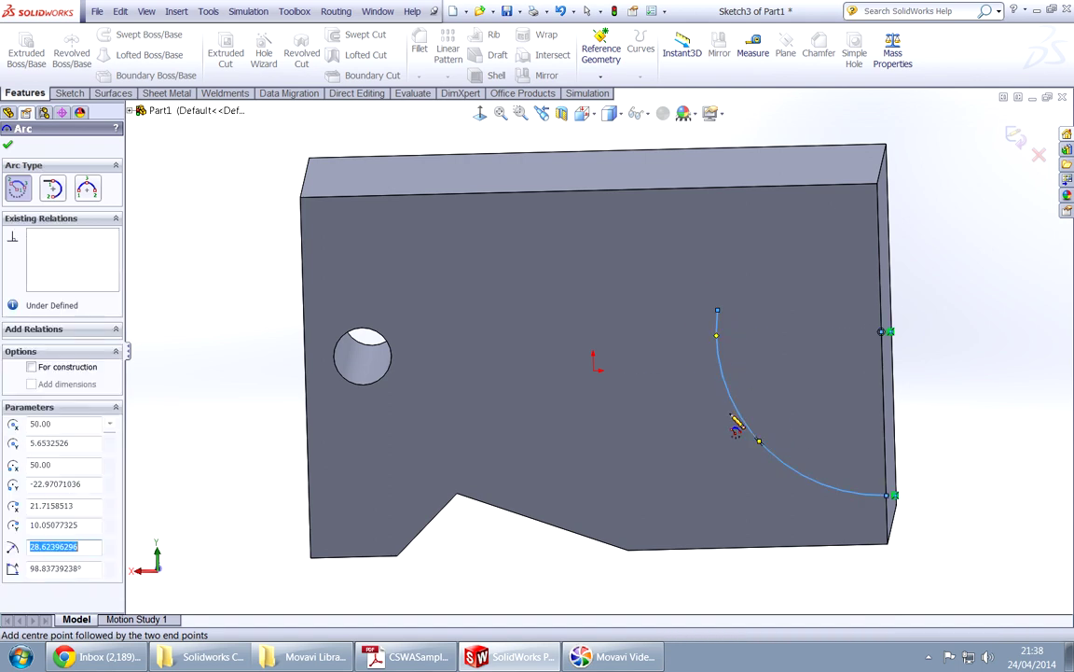
Dimension the arc's radius as 30 mm.
{"action": "right_click_drag", "start_coordinate": [743, 575], "coordinate": [744, 519]}
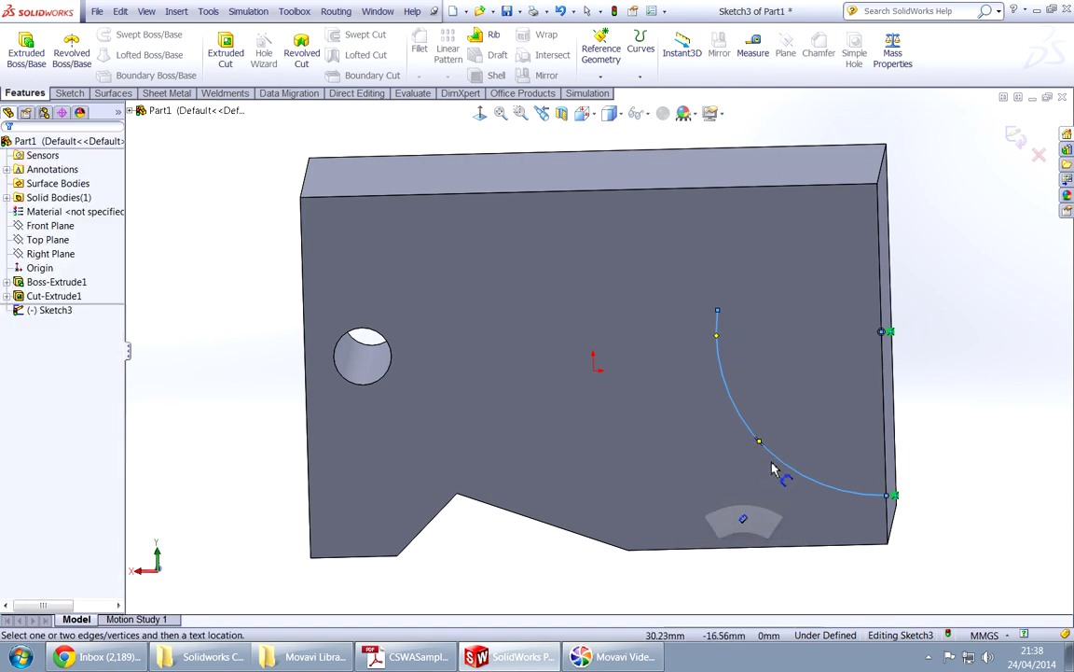
{"action": "left_click", "coordinate": [773, 456]}
{"action": "left_click", "coordinate": [808, 403]}
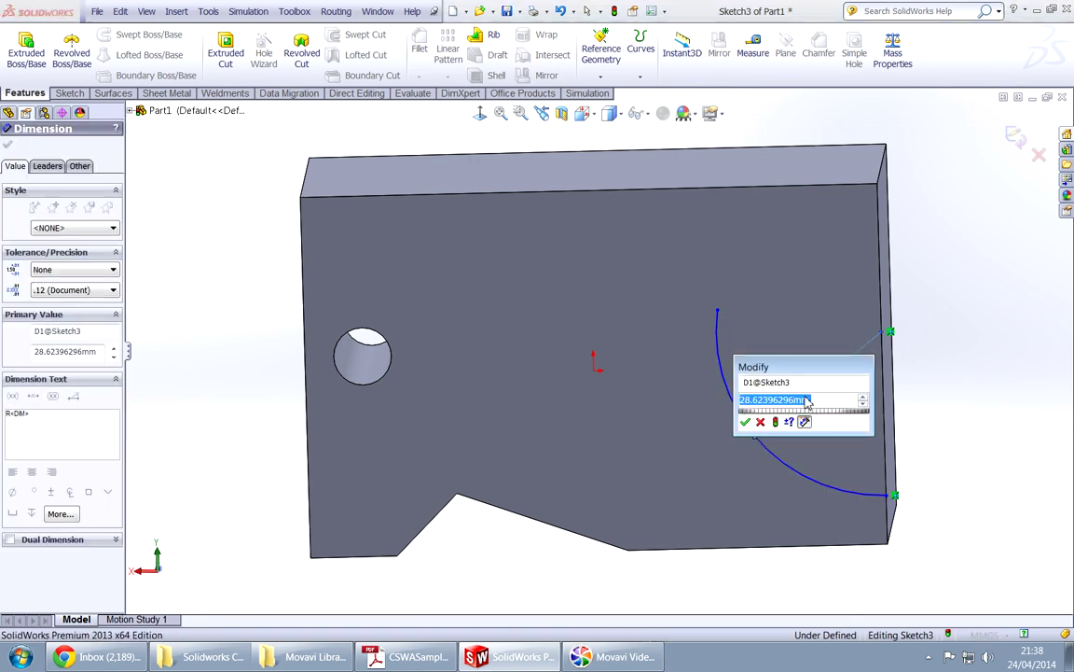
{"action": "type", "text": "30"}
{"action": "key", "text": "Return"}
Check the arc's height in the exam PDF and place its centre 35 mm above the block's bottom edge.
{"action": "key", "text": "alt+Tab"}
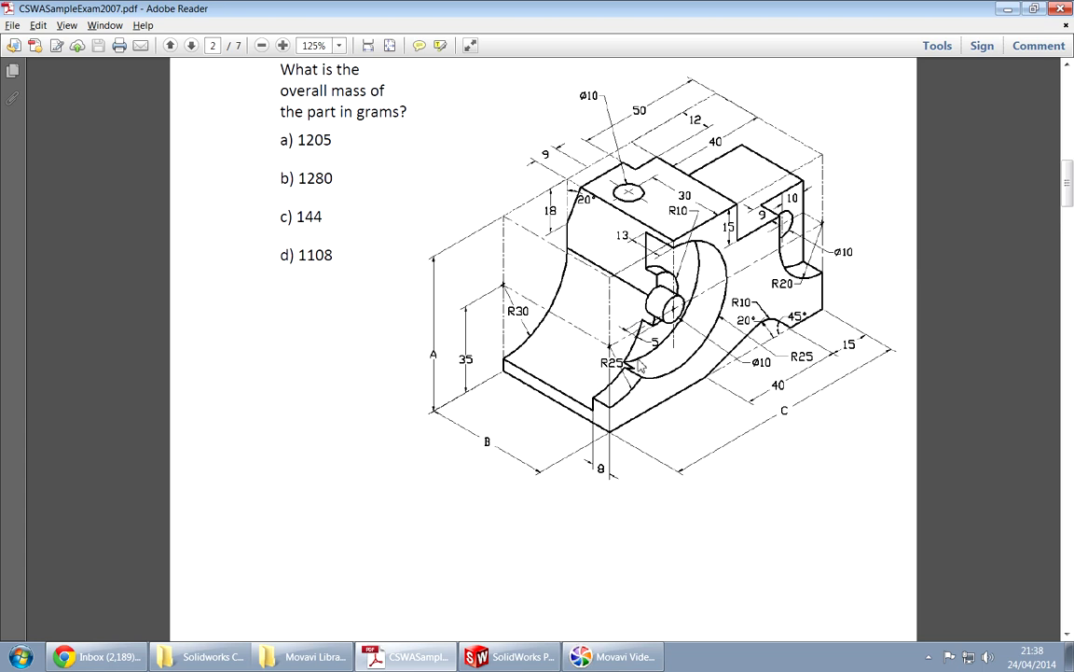
{"action": "key", "text": "alt+Tab"}
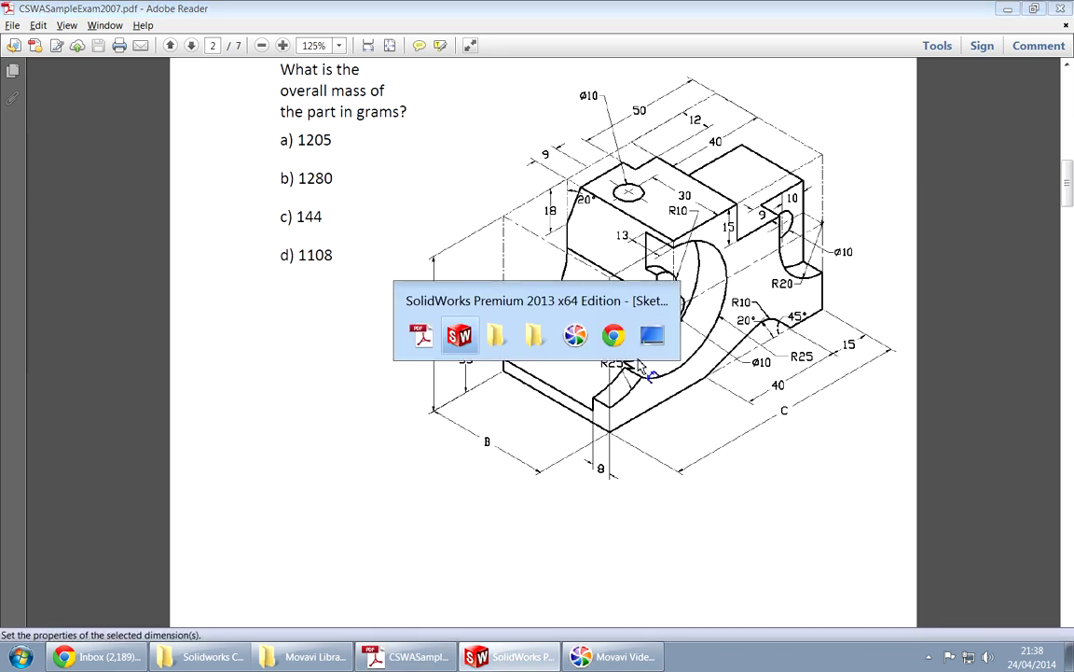
{"action": "key", "text": "alt+Tab"}
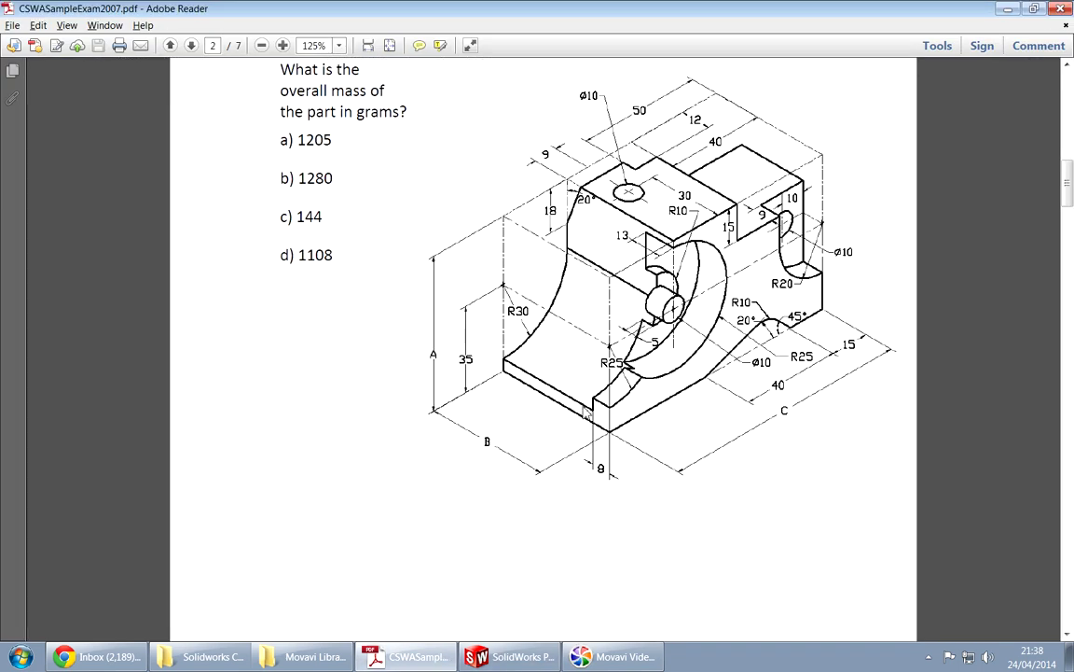
{"action": "key", "text": "alt+Tab"}
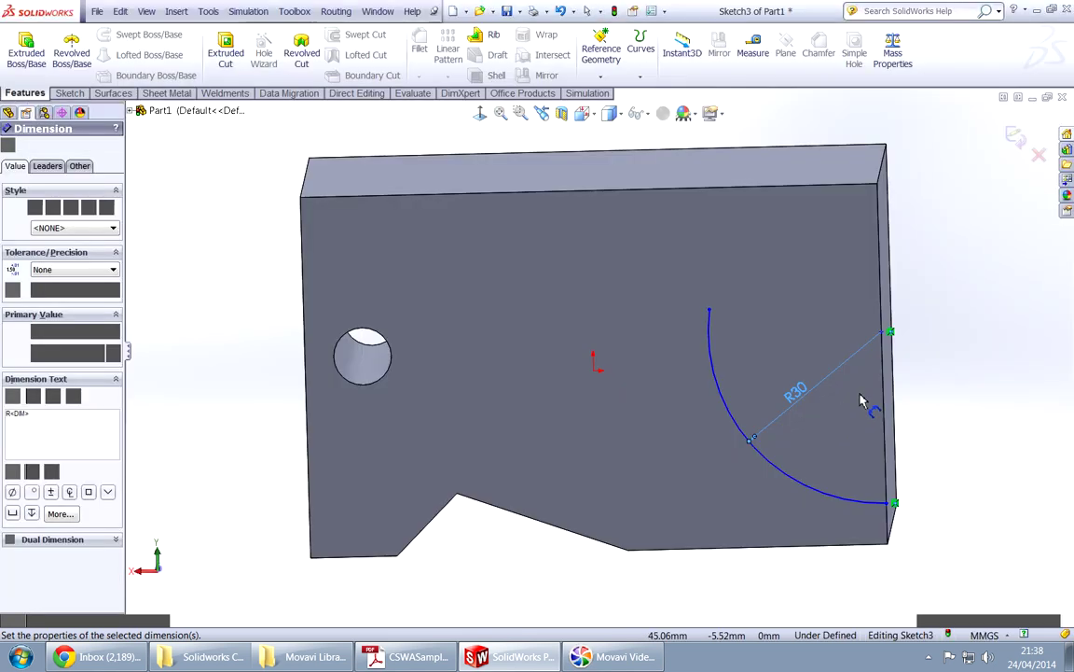
{"action": "left_click", "coordinate": [883, 333]}
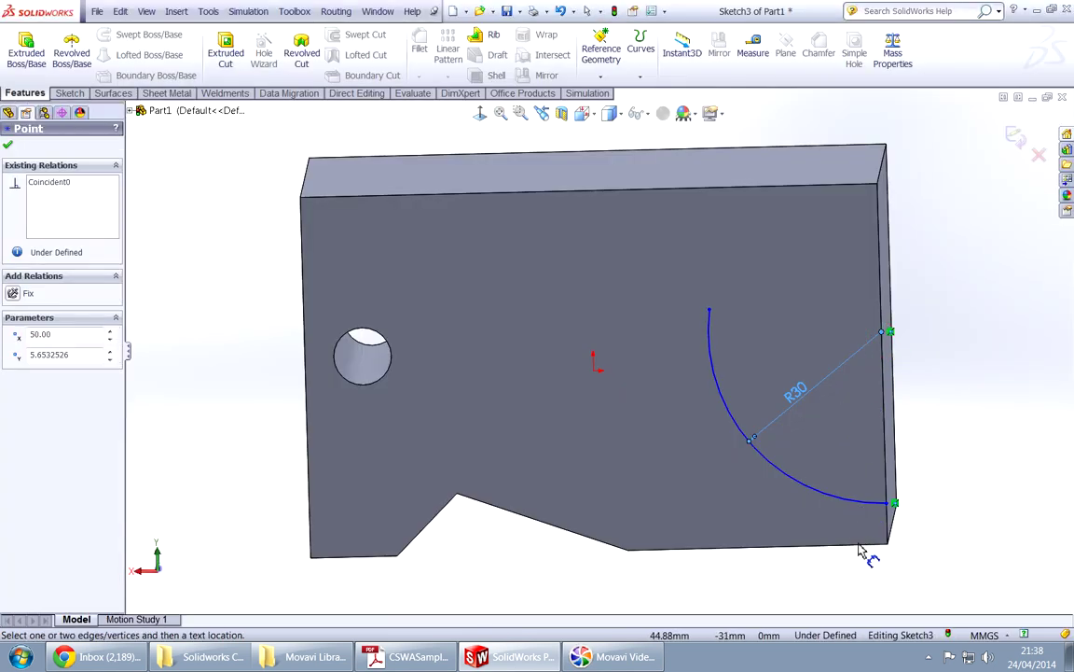
{"action": "left_click", "coordinate": [866, 548]}
{"action": "left_click", "coordinate": [984, 457]}
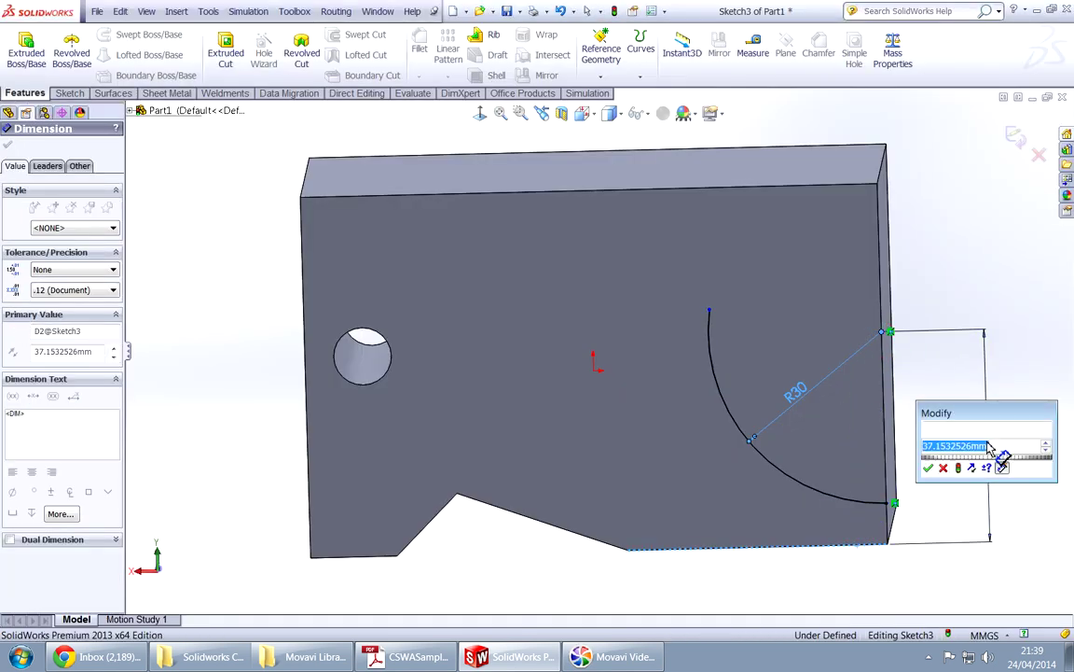
{"action": "type", "text": "35"}
{"action": "key", "text": "Return"}
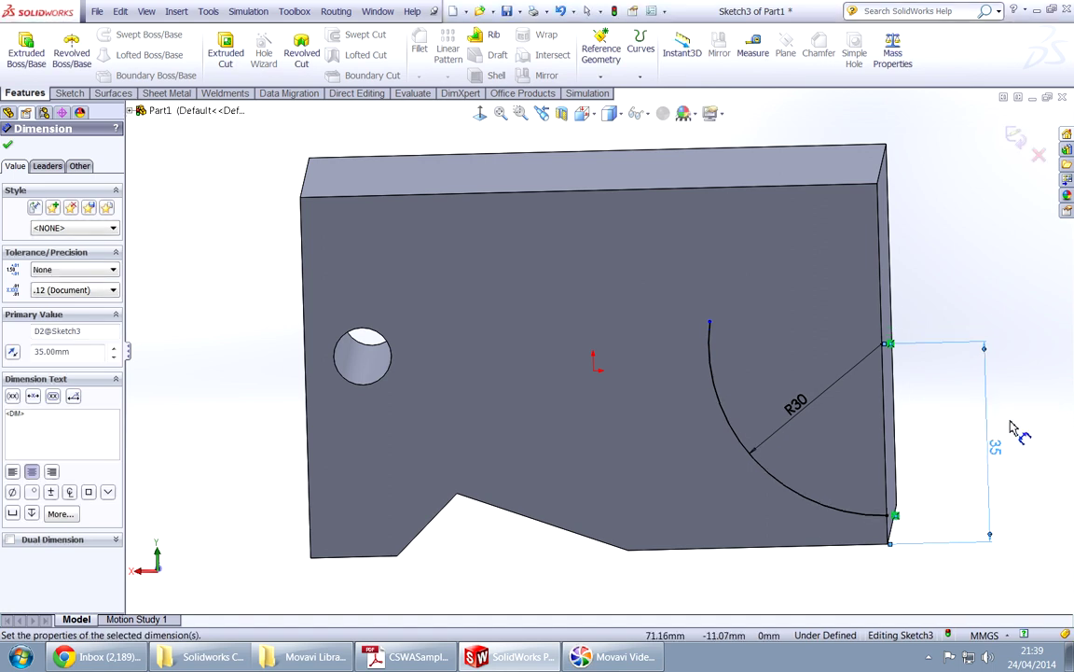
Close the profile with lines from the arc's upper end to the top edge, along to the corner, and down to the arc's lower end.
{"action": "right_click_drag", "start_coordinate": [995, 457], "coordinate": [970, 420]}
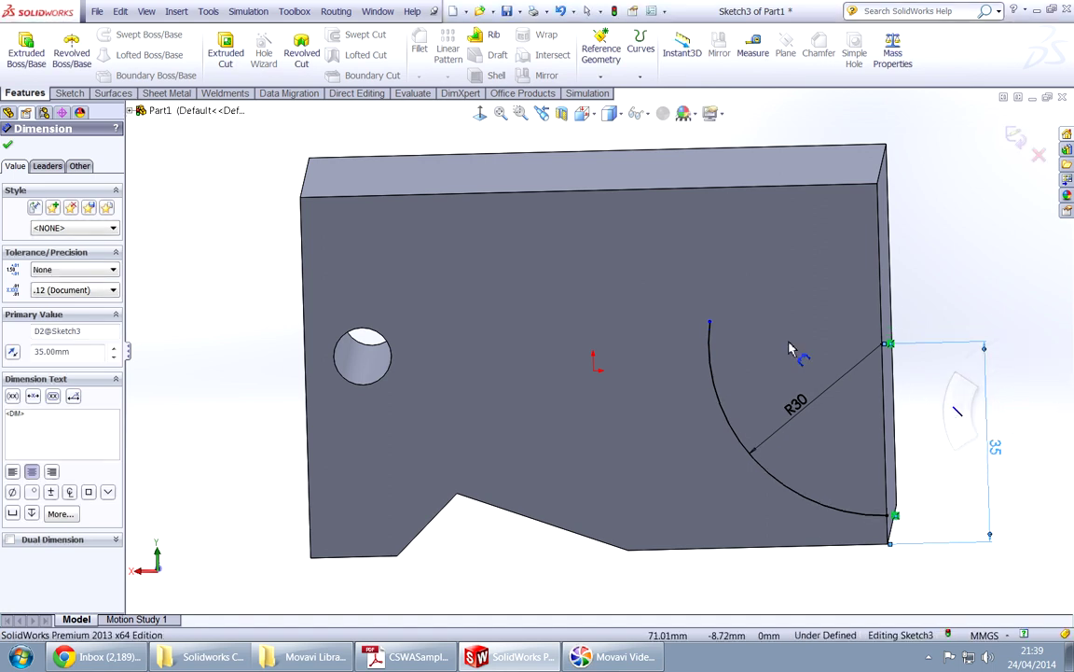
{"action": "left_click", "coordinate": [710, 322]}
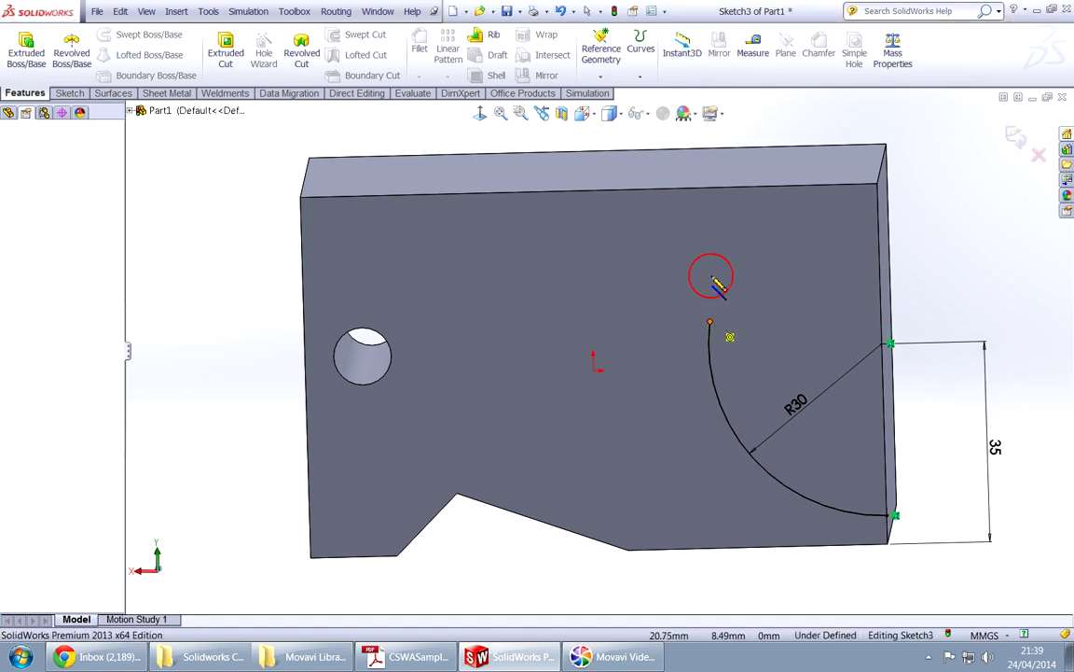
{"action": "left_click", "coordinate": [706, 192]}
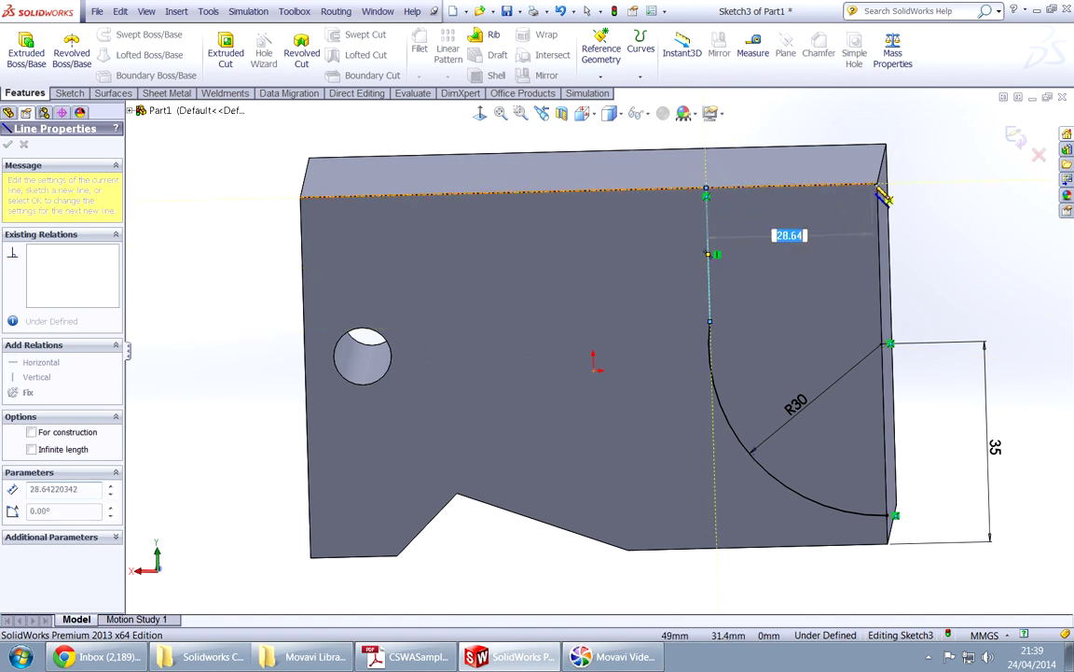
{"action": "left_click", "coordinate": [879, 188]}
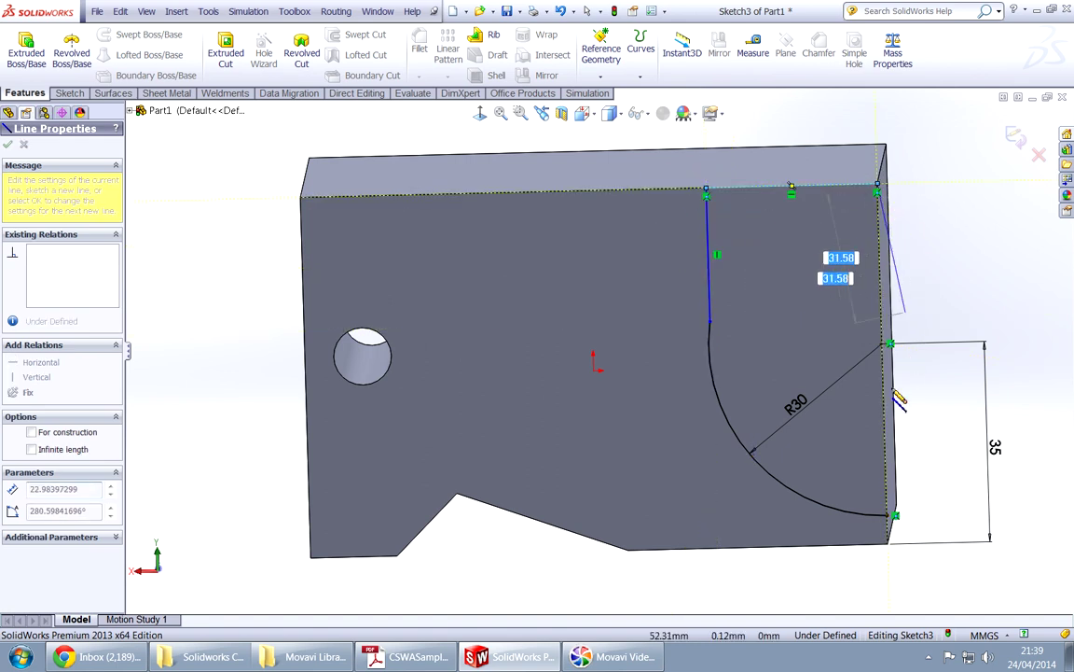
{"action": "left_click", "coordinate": [887, 513]}
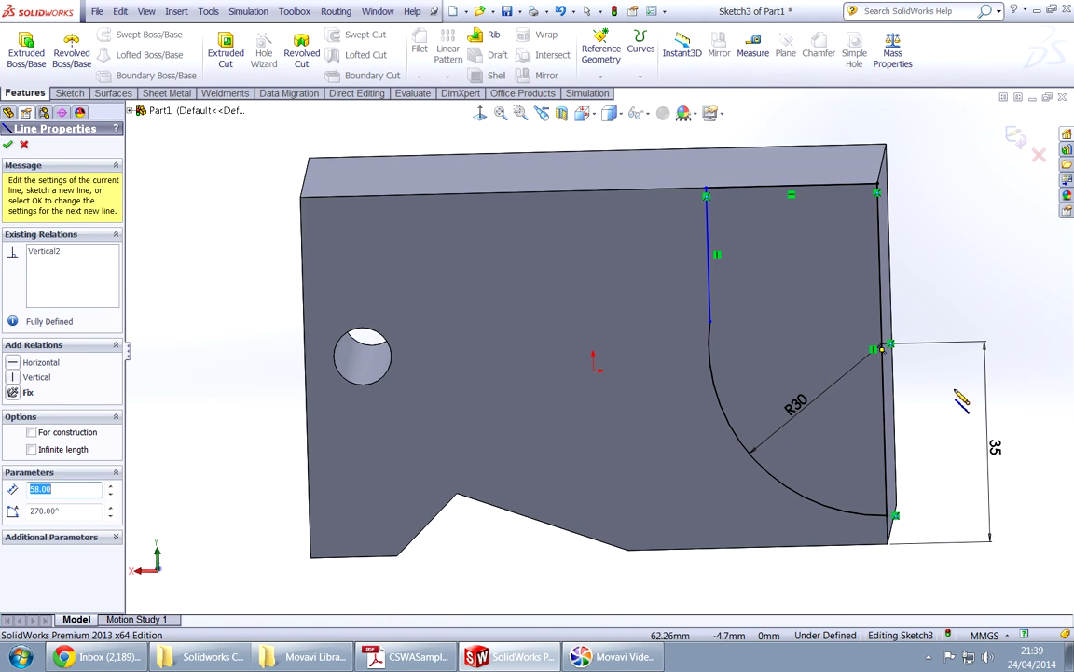
{"action": "scroll", "coordinate": [895, 331], "scroll_direction": "down", "scroll_amount": 1}
{"action": "scroll", "coordinate": [914, 320], "scroll_direction": "up", "scroll_amount": 2}
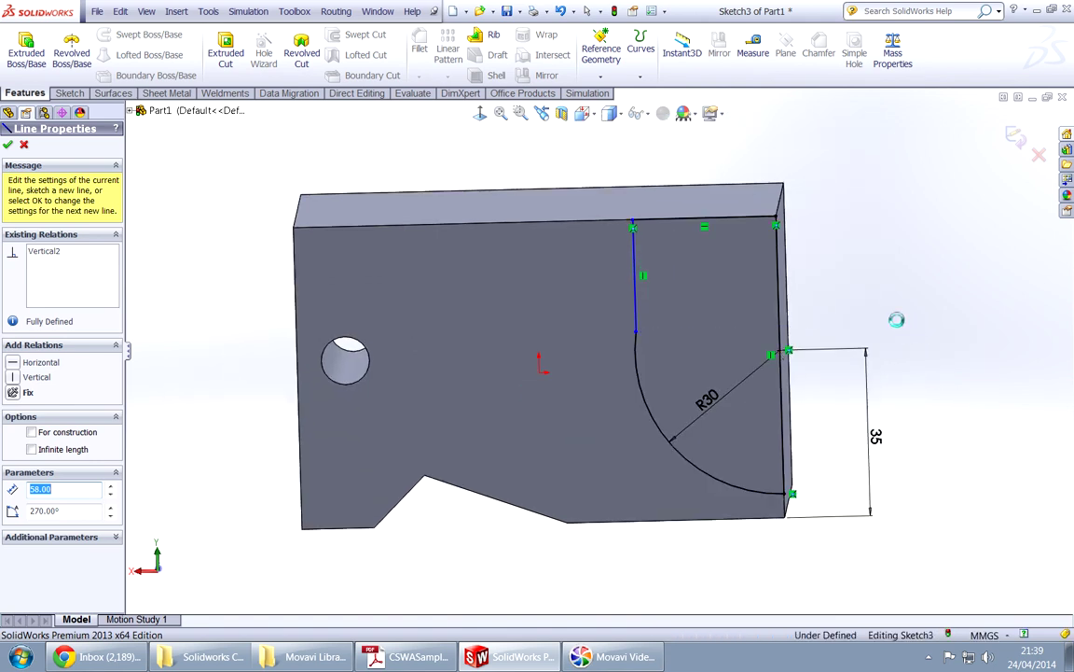
{"action": "key", "text": "Escape"}
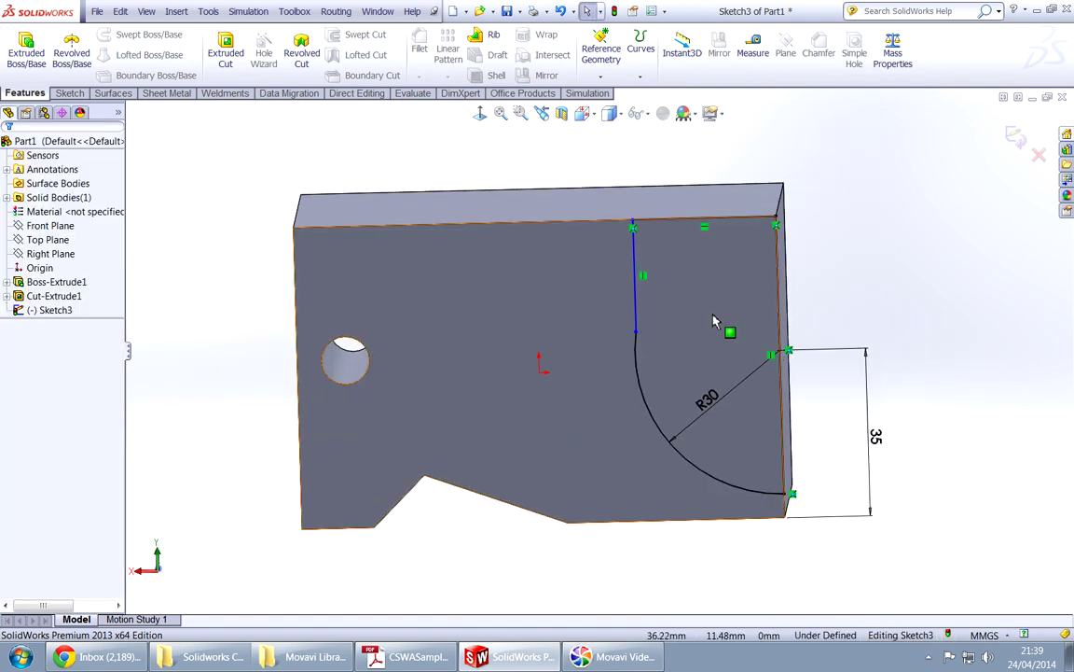
Add a tangent relation between the R30 arc and the vertical line above it.
{"action": "left_click", "coordinate": [637, 347]}
{"action": "left_click", "coordinate": [640, 322], "text": "ctrl"}
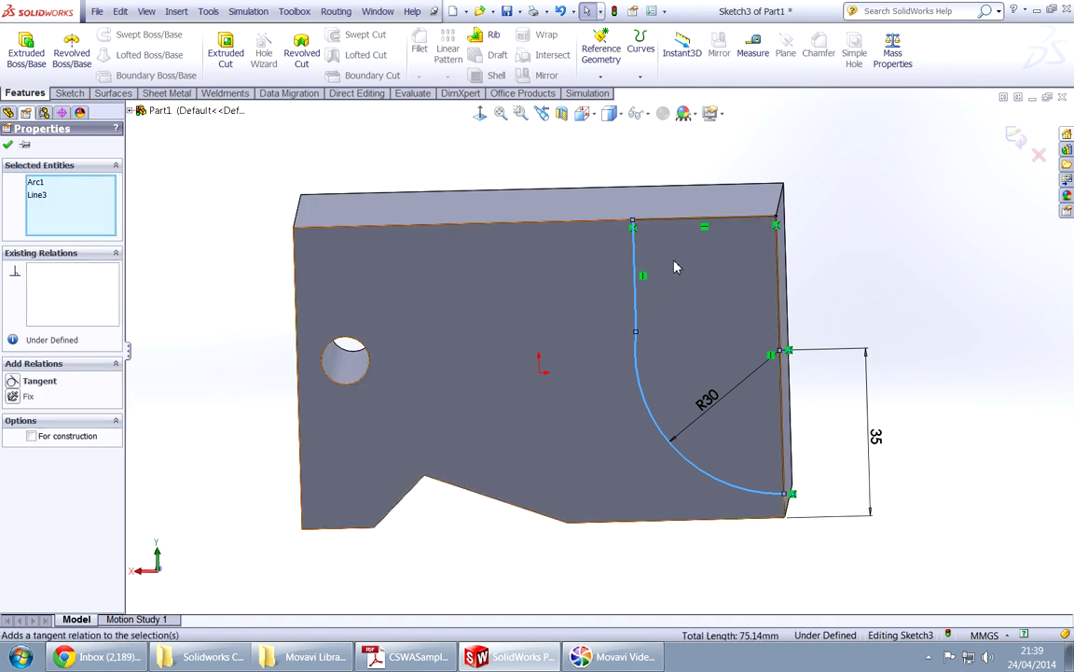
{"action": "left_click", "coordinate": [40, 380]}
{"action": "left_click", "coordinate": [844, 279]}
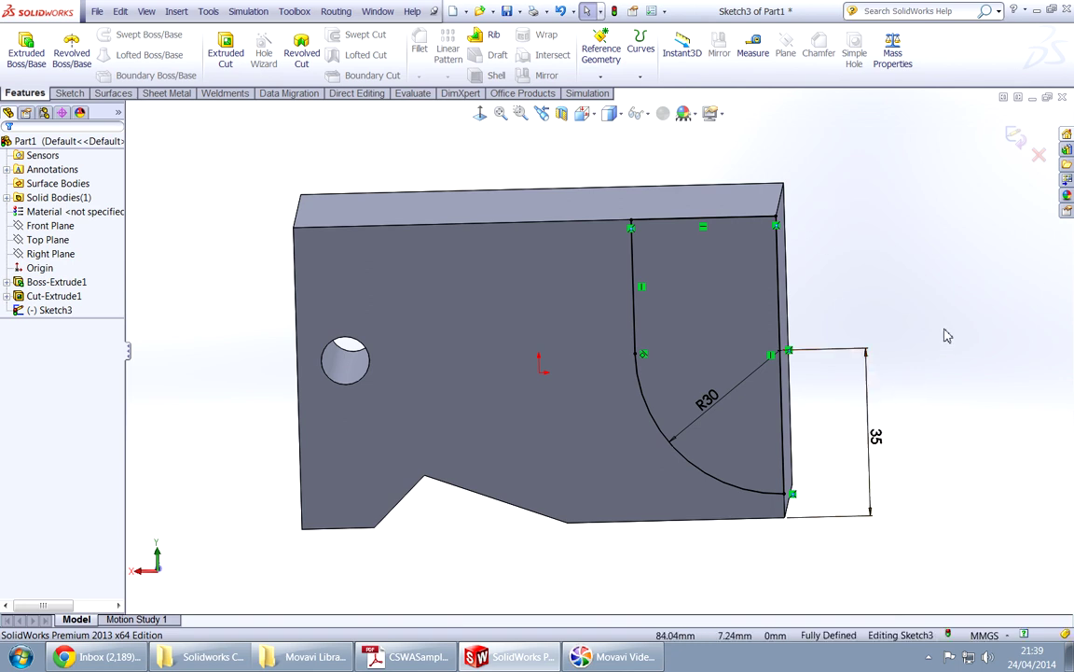
{"action": "key", "text": "c"}
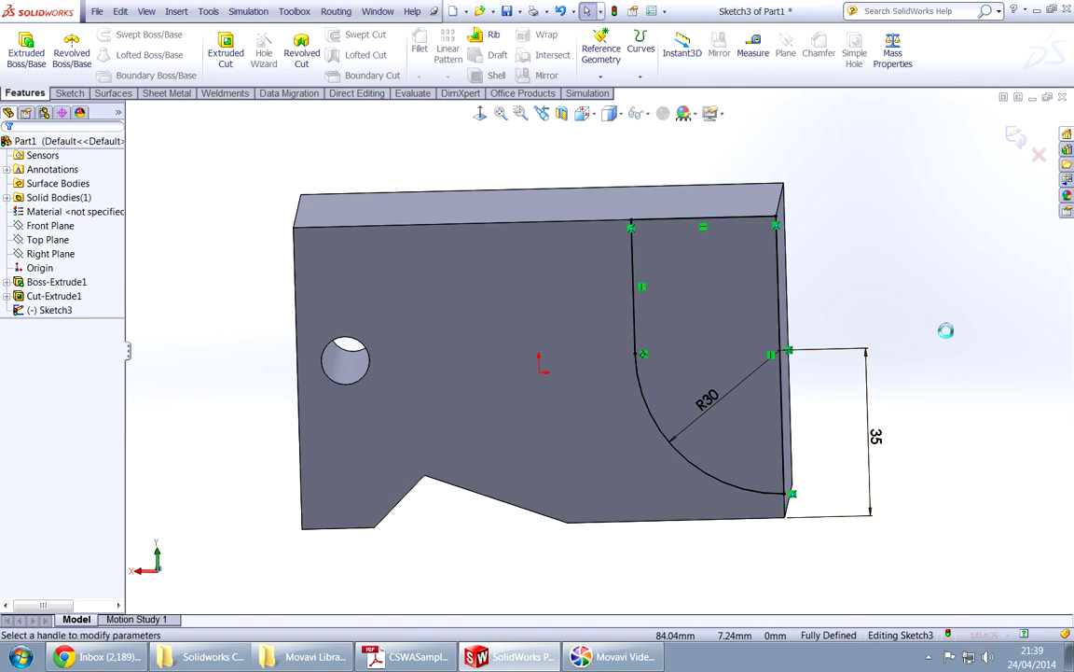
{"action": "key", "text": "alt+Tab"}
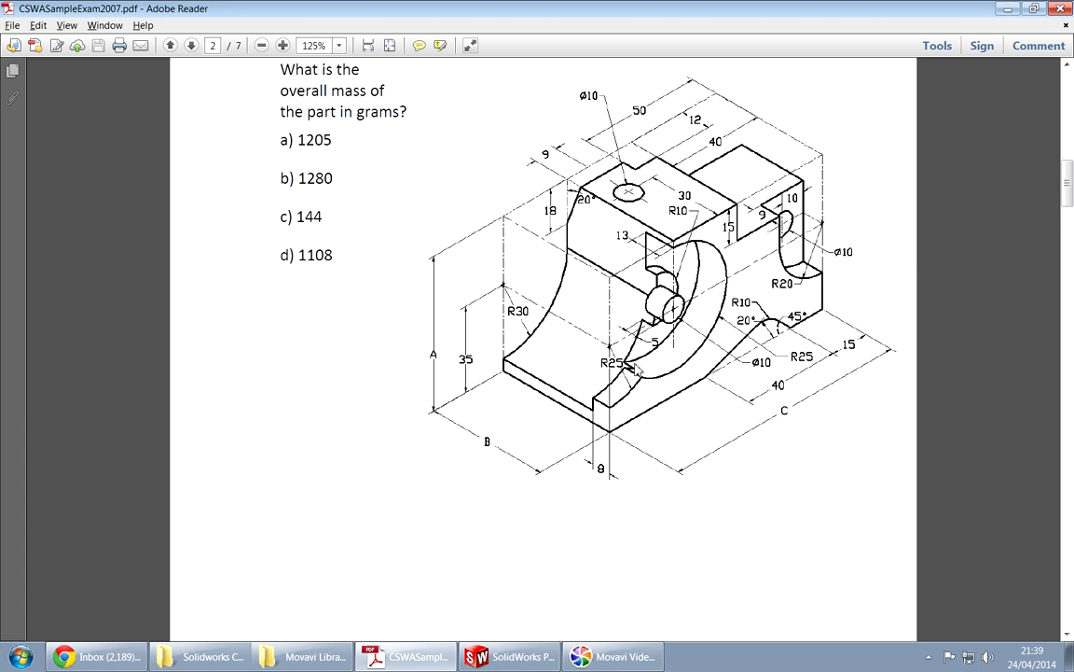
{"action": "key", "text": "alt+Tab"}
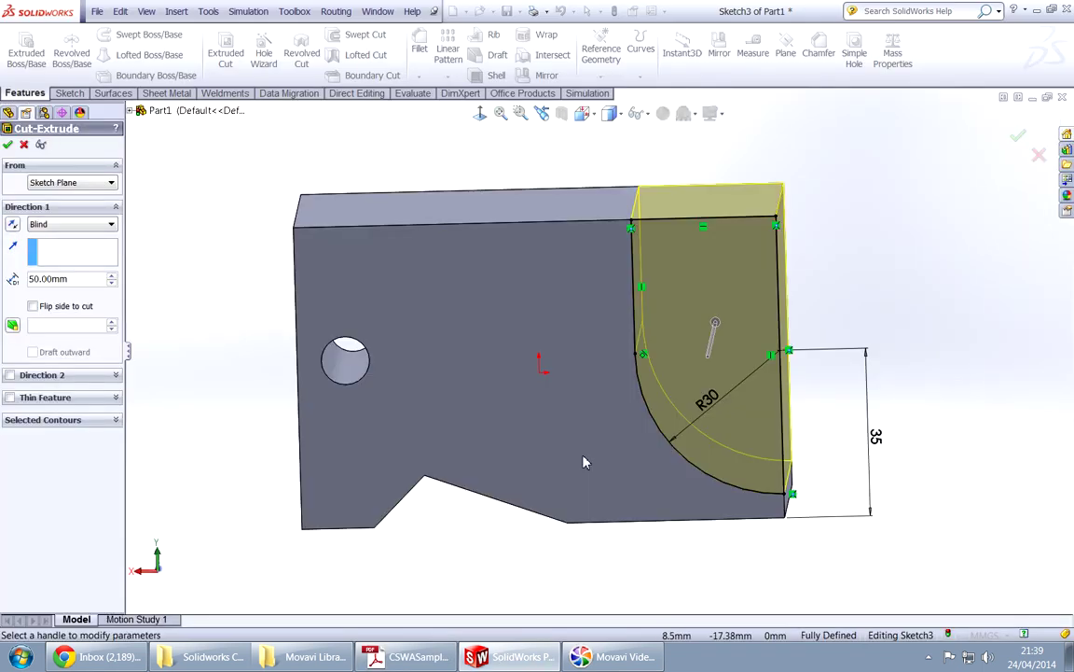
{"action": "left_click", "coordinate": [1039, 158]}
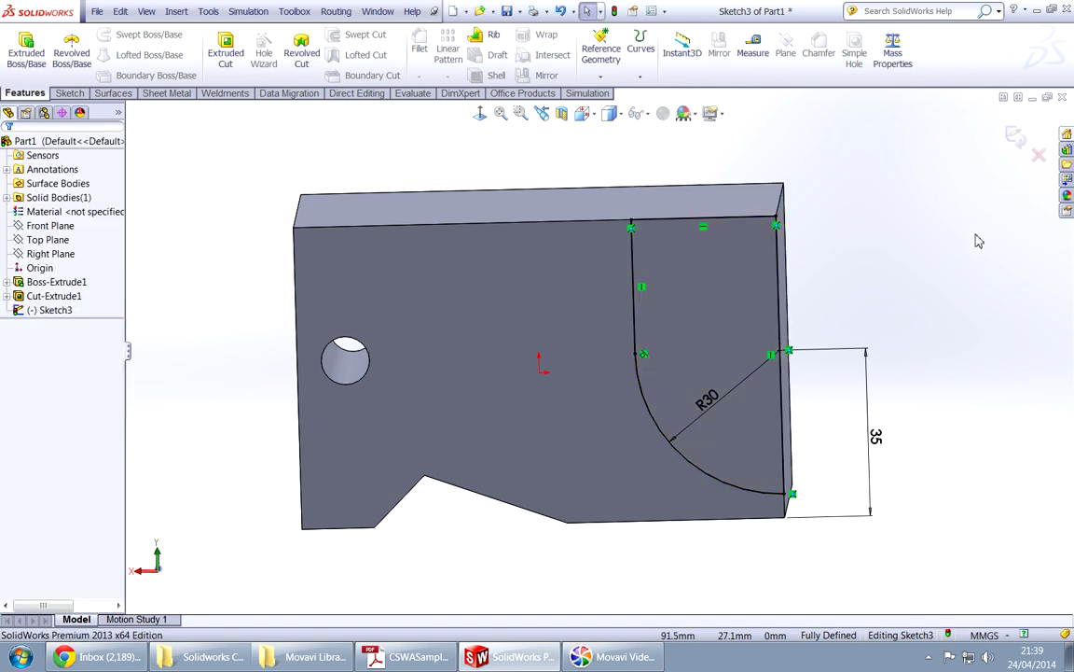
Exit the R30 profile sketch, look over the exam PDF drawing, and open a new sketch on the block's front face.
{"action": "left_click", "coordinate": [1015, 135]}
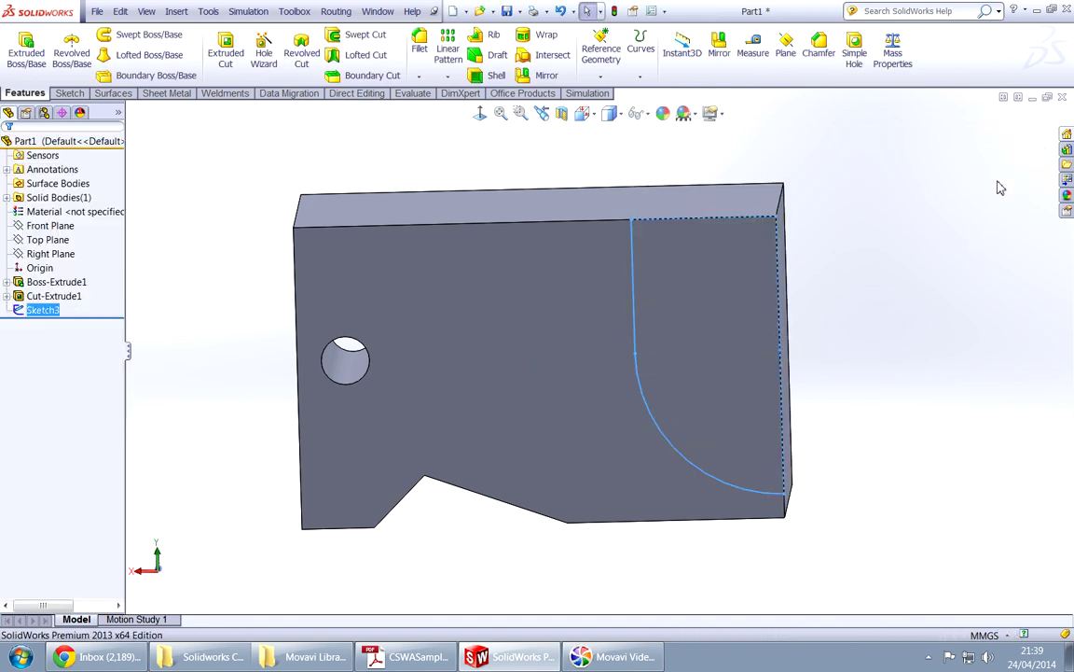
{"action": "middle_click_drag", "start_coordinate": [954, 322], "coordinate": [635, 511]}
{"action": "key", "text": "alt+Tab"}
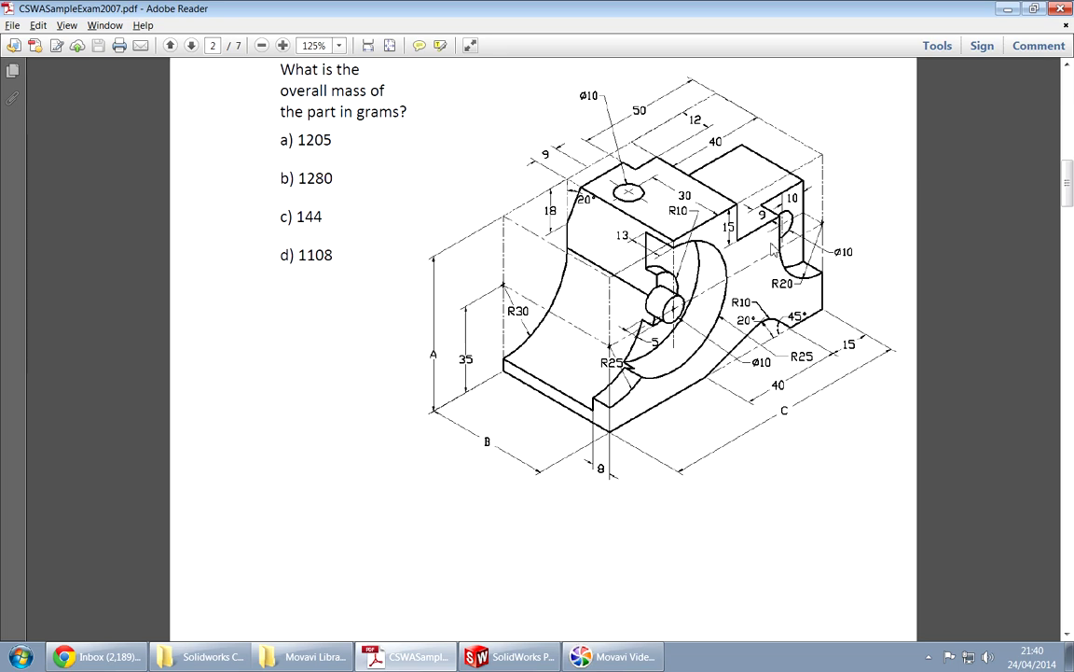
{"action": "key", "text": "alt+Tab"}
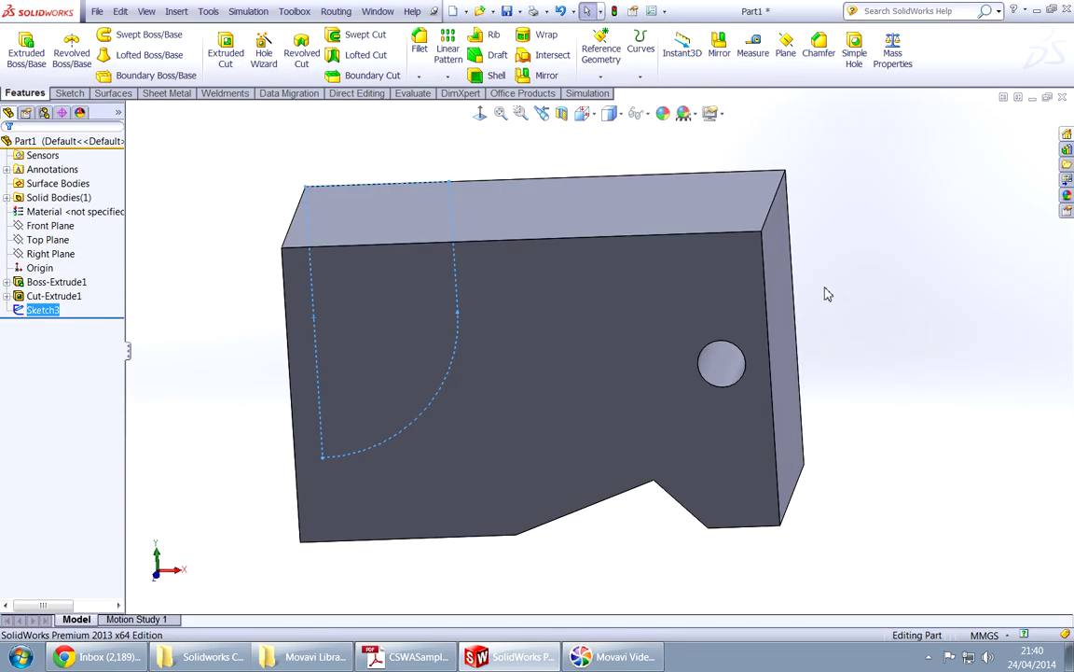
{"action": "left_click", "coordinate": [722, 281]}
{"action": "left_click", "coordinate": [736, 264]}
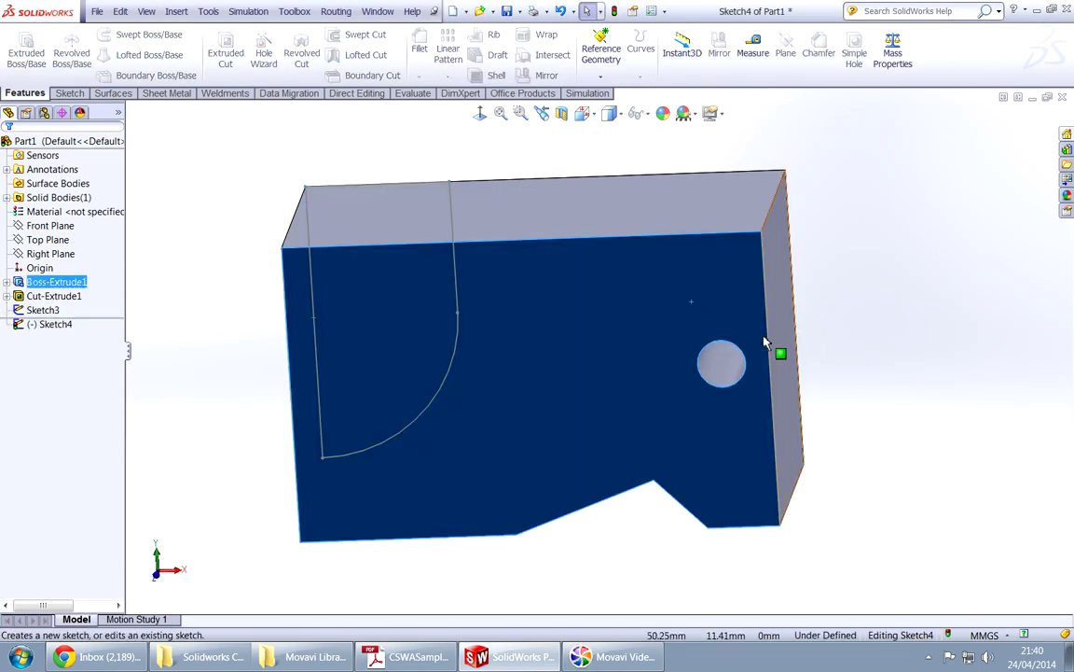
{"action": "key", "text": "ctrl+8"}
{"action": "left_click", "coordinate": [919, 257]}
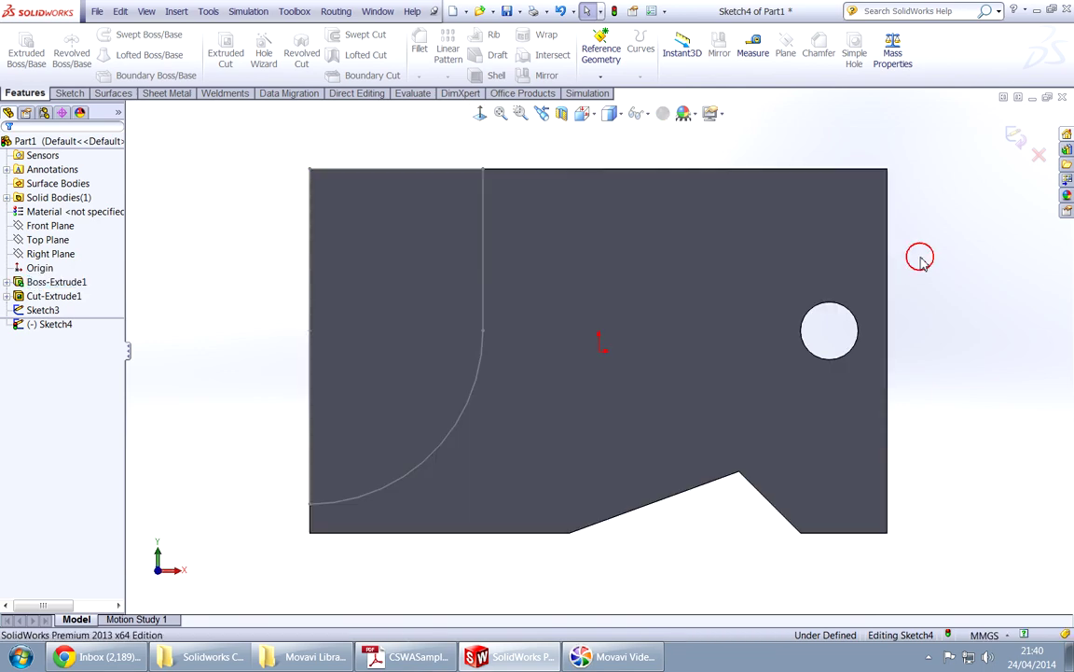
Check the notch in the exam PDF and sketch a 20 mm radius centre-point arc centred on the block's right edge, curving around the hole.
{"action": "key", "text": "alt+Tab"}
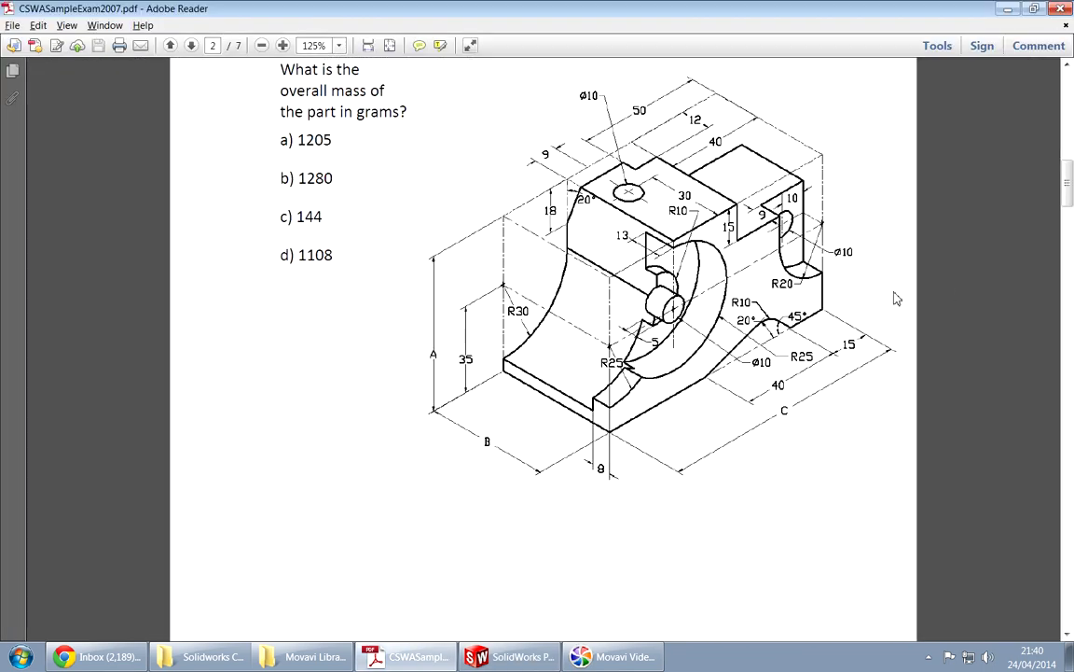
{"action": "key", "text": "alt+Tab"}
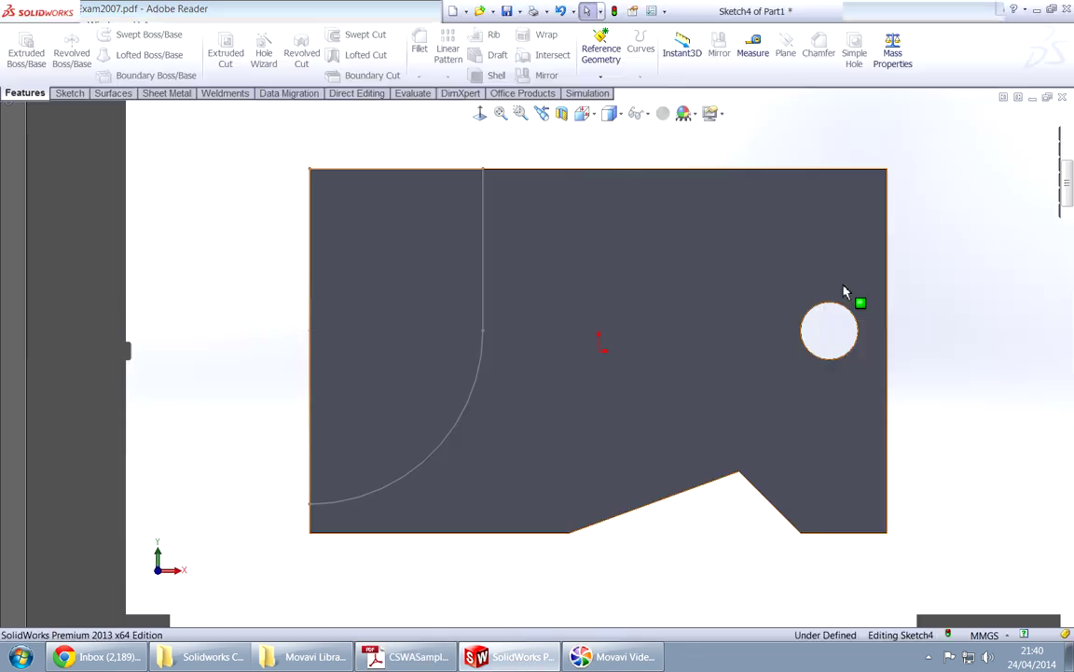
{"action": "mouse_move", "coordinate": [952, 315]}
{"action": "right_mouse_down"}
{"action": "mouse_move", "coordinate": [987, 315]}
{"action": "mouse_move", "coordinate": [964, 308]}
{"action": "right_mouse_up"}
{"action": "right_click", "coordinate": [957, 299]}
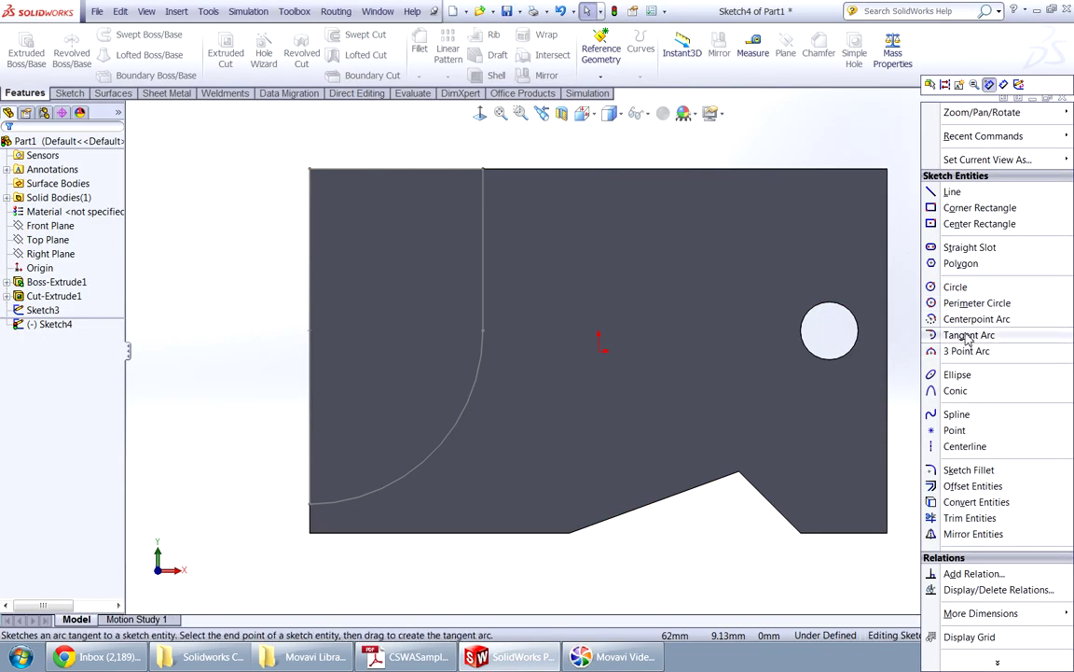
{"action": "left_click", "coordinate": [974, 318]}
{"action": "left_click", "coordinate": [887, 321]}
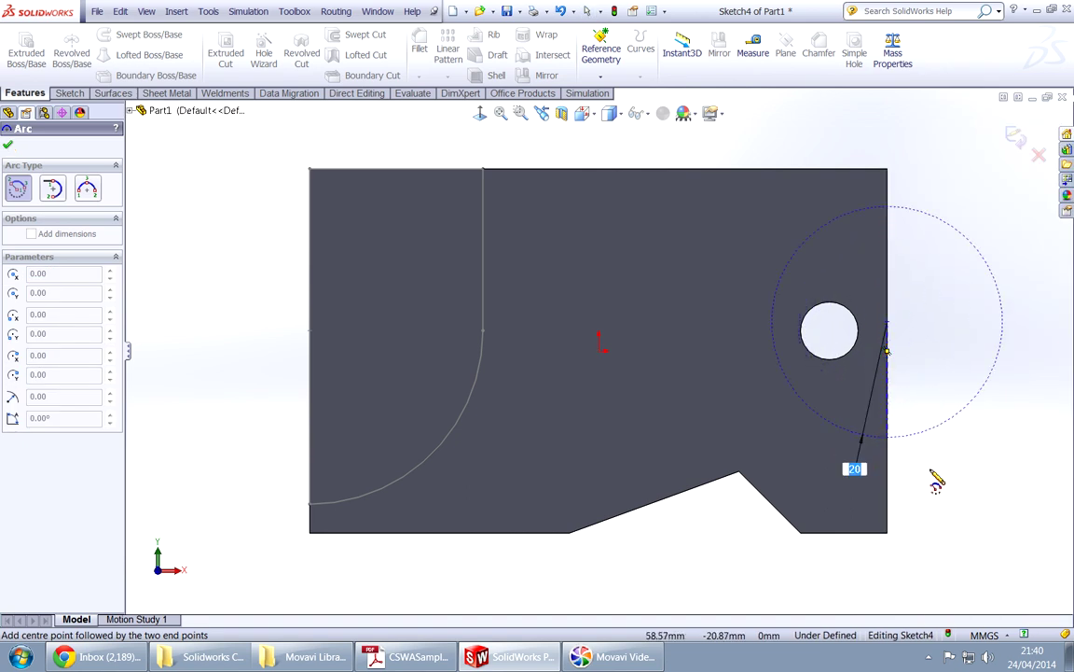
{"action": "left_click", "coordinate": [888, 438]}
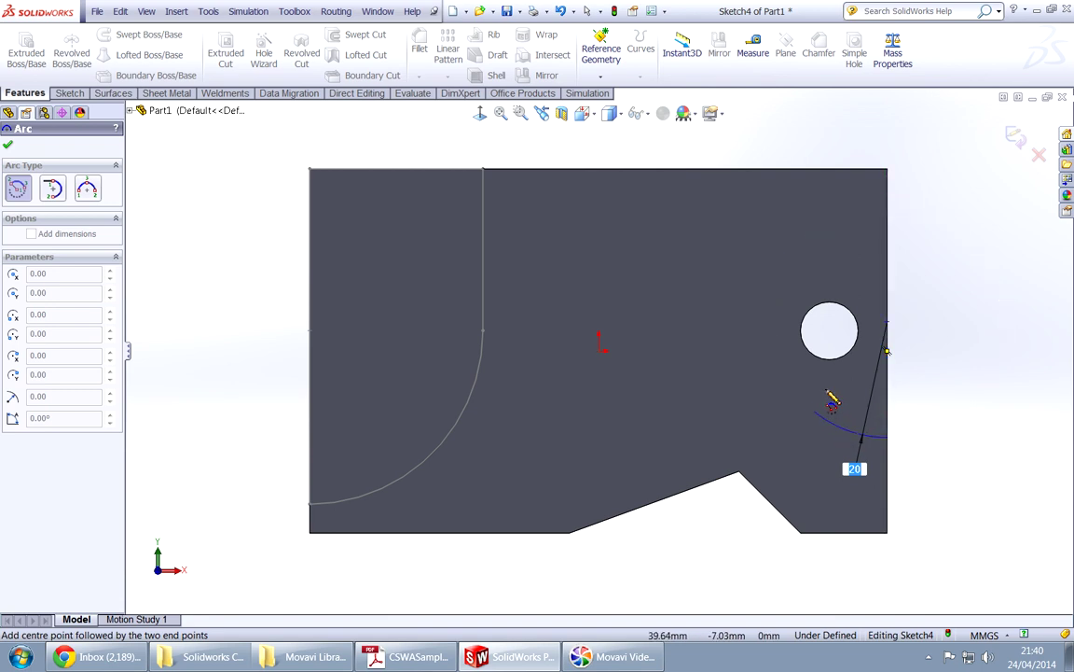
{"action": "left_click", "coordinate": [775, 316]}
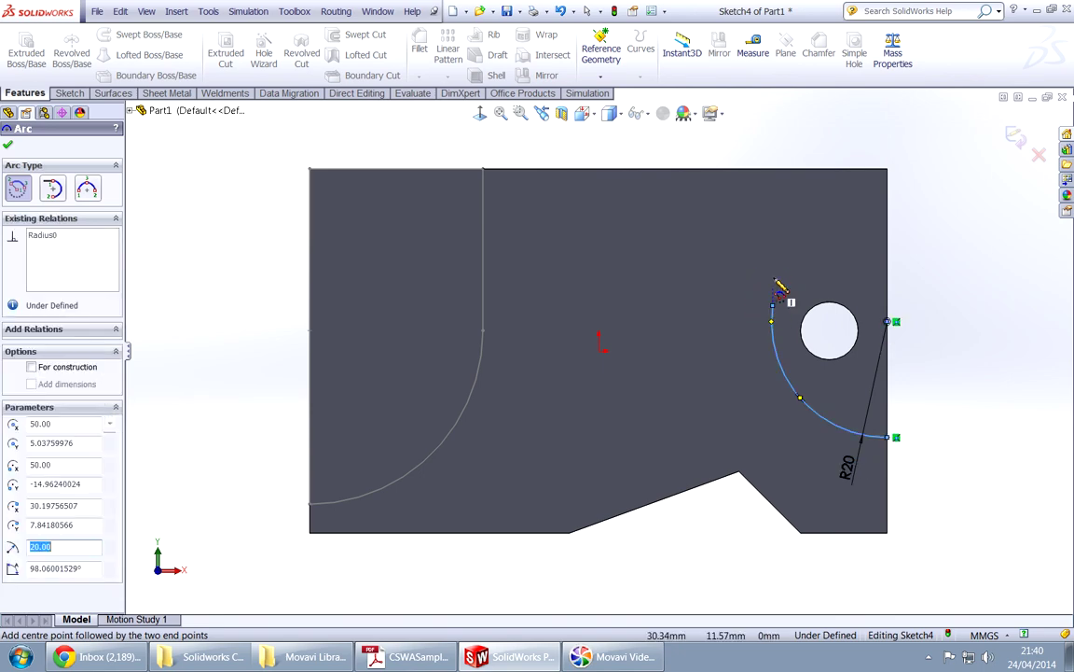
{"action": "key", "text": "alt+Tab"}
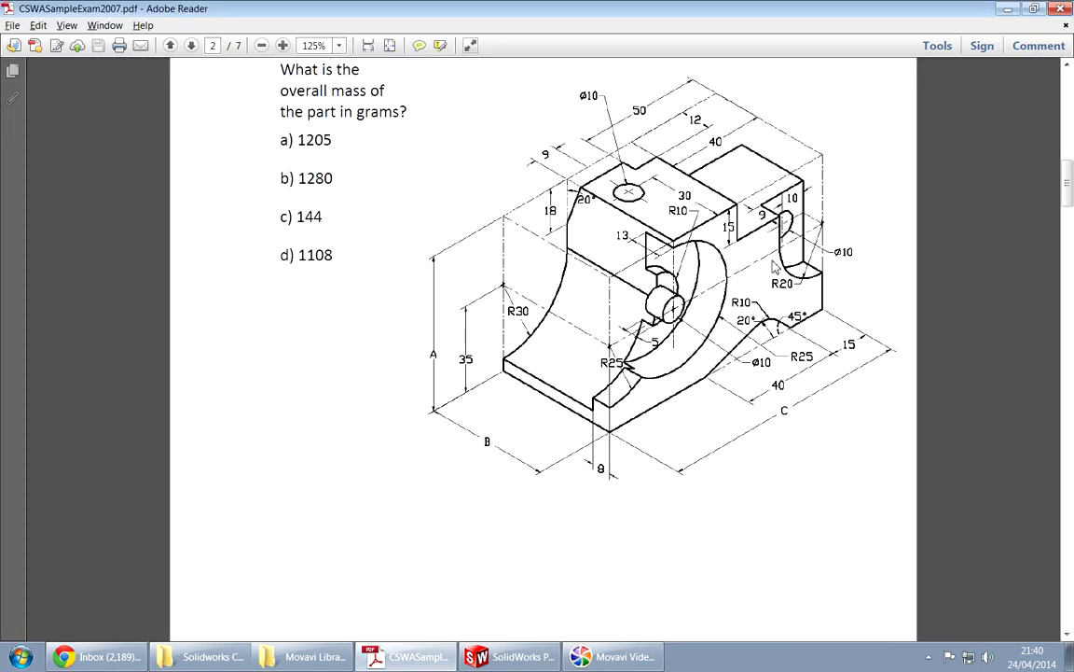
{"action": "key", "text": "alt+Tab"}
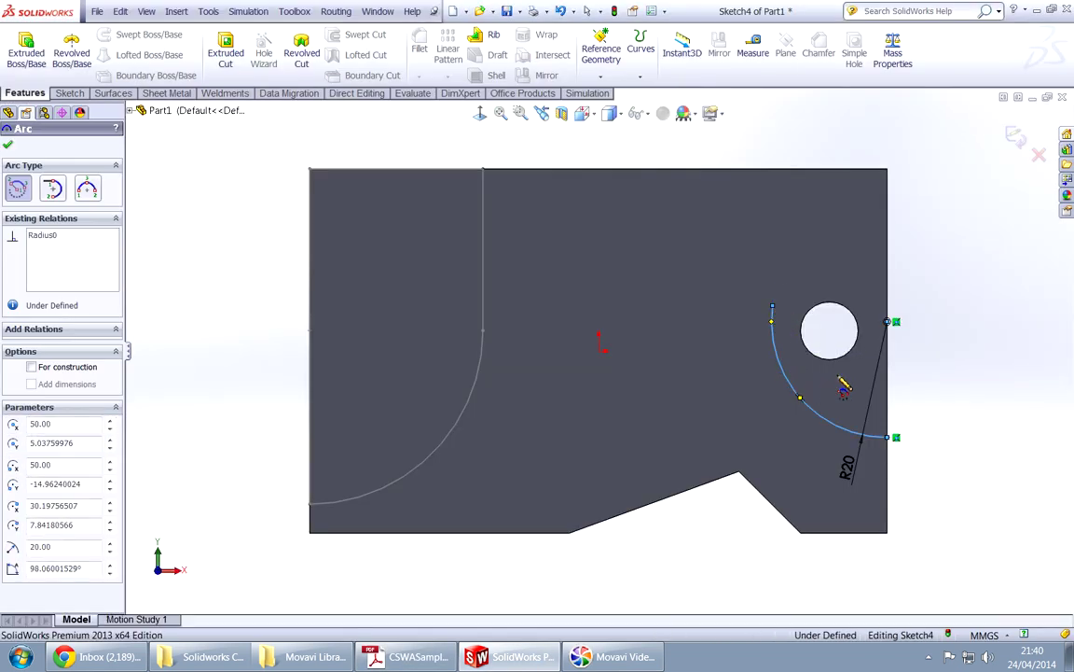
{"action": "right_click_drag", "start_coordinate": [940, 415], "coordinate": [936, 369]}
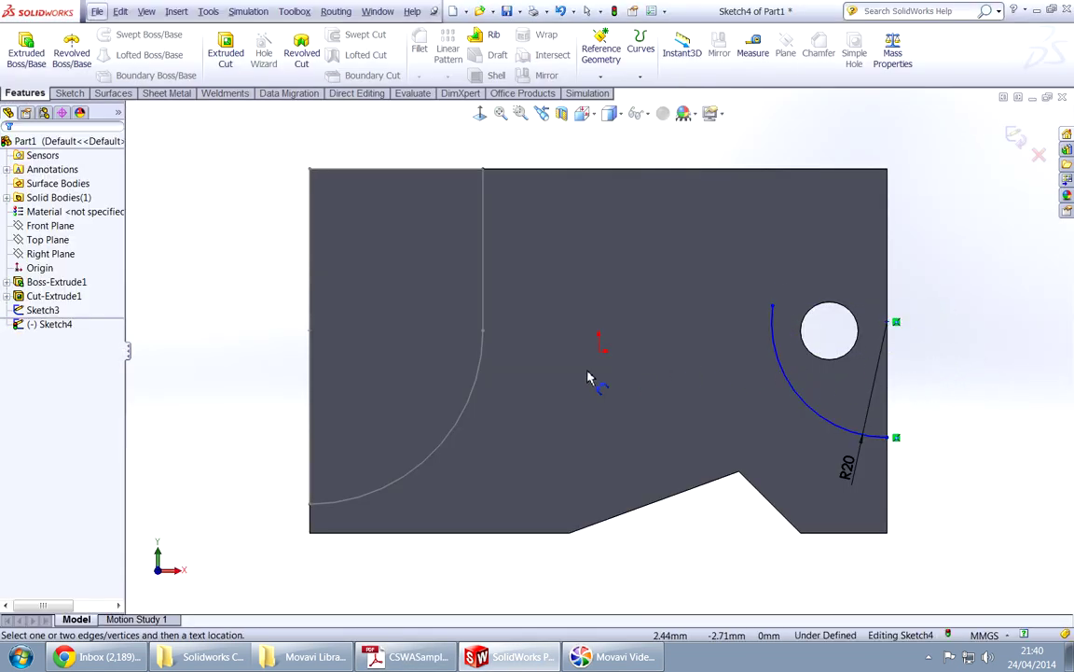
{"action": "left_click", "coordinate": [894, 323]}
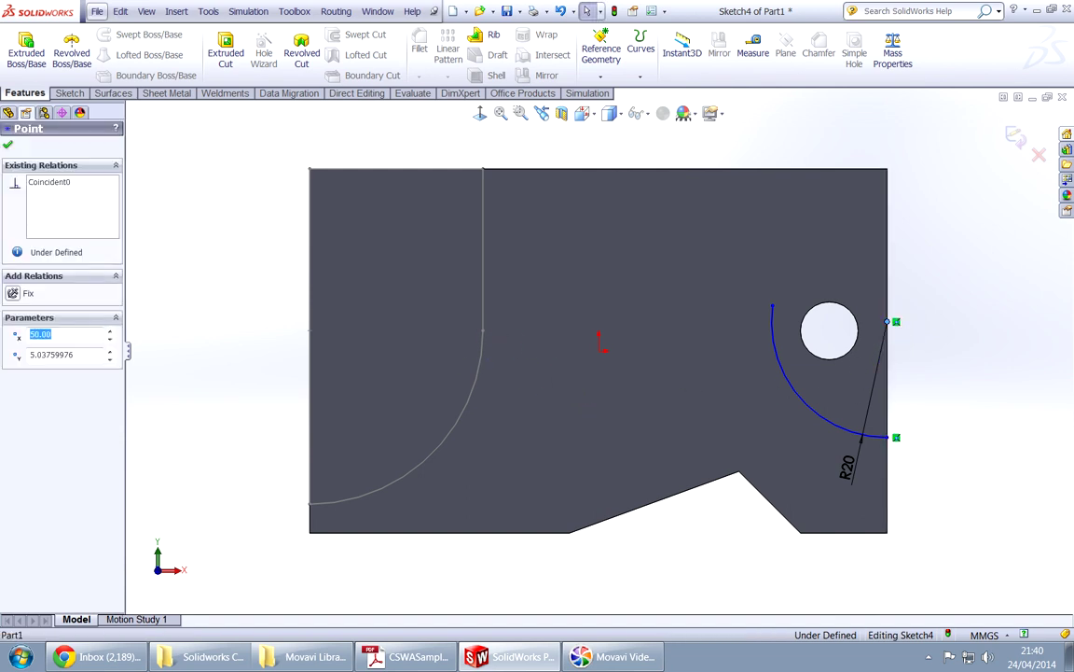
{"action": "left_click", "coordinate": [485, 334], "text": "ctrl"}
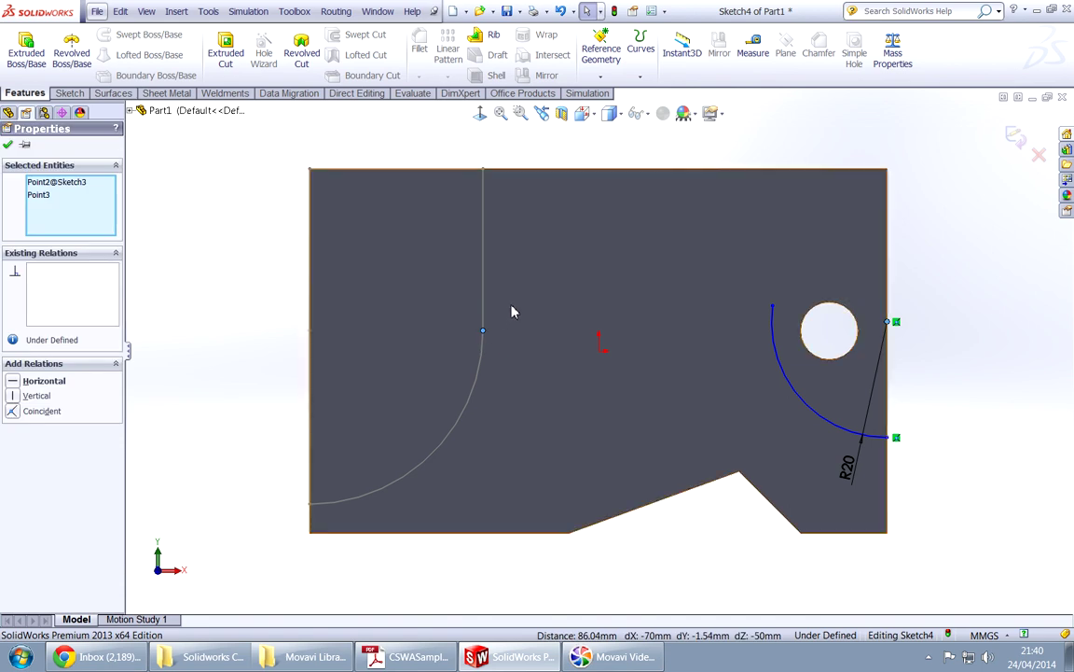
{"action": "left_click", "coordinate": [966, 329]}
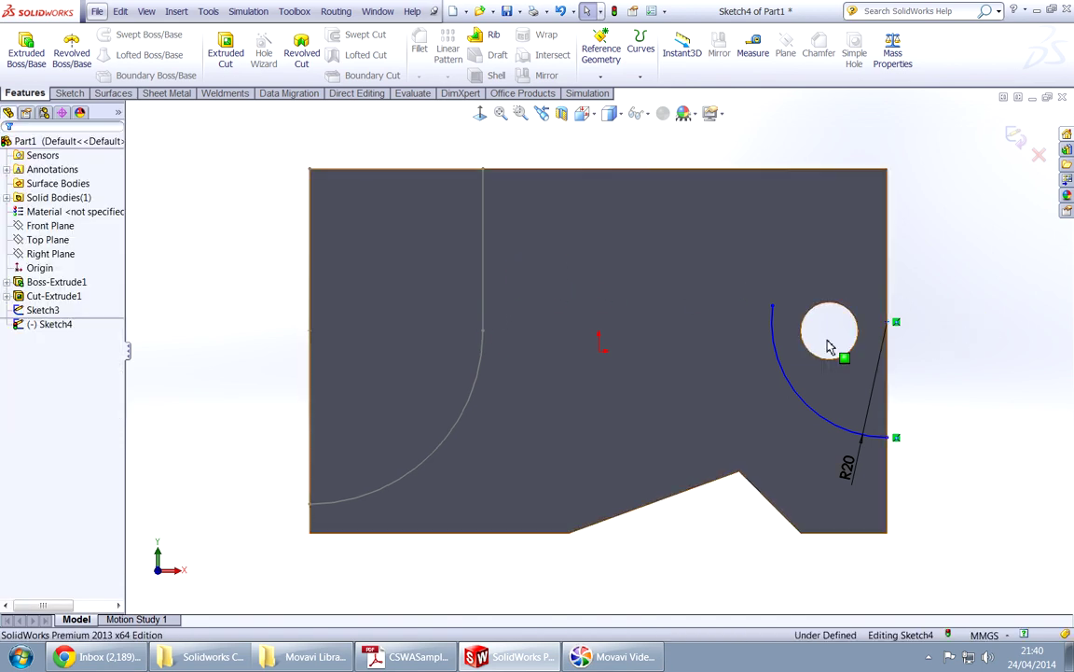
Move the R20 arc down along the block's right edge and check the notch dimensions in the exam PDF's page 1 views.
{"action": "left_click", "coordinate": [773, 310]}
{"action": "left_click_drag", "start_coordinate": [770, 334], "coordinate": [774, 343]}
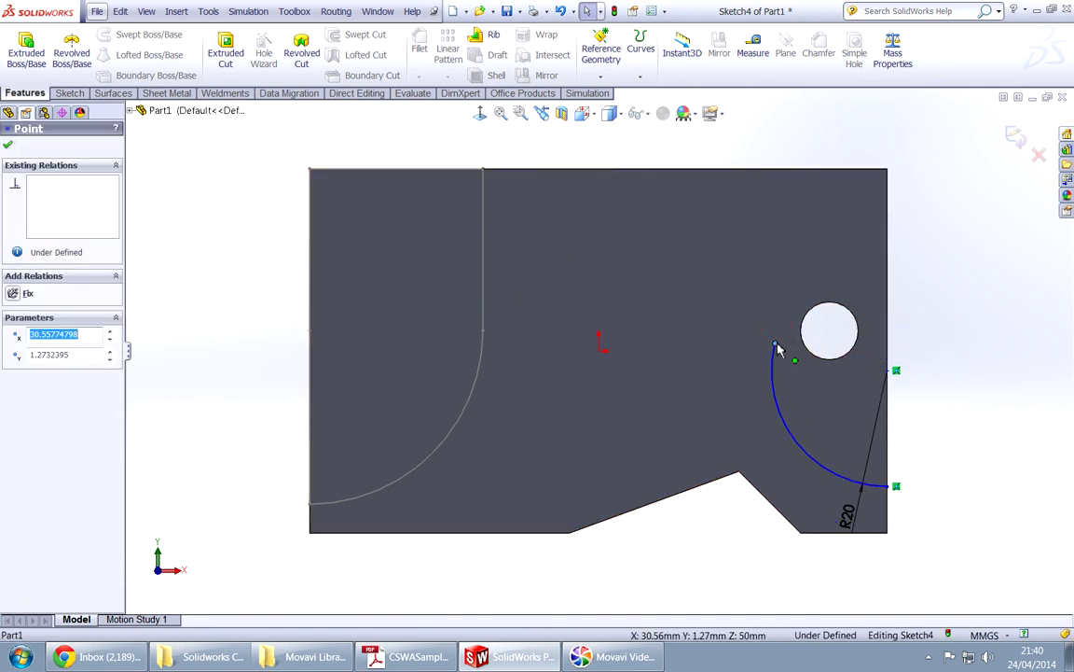
{"action": "key", "text": "alt+Tab"}
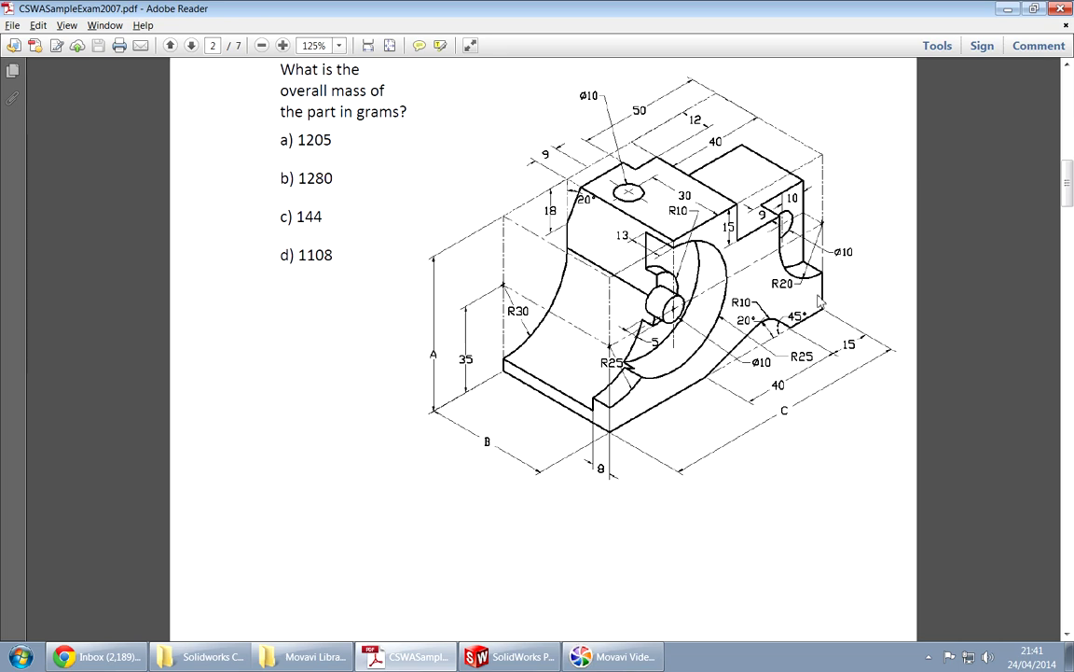
{"action": "scroll", "coordinate": [821, 291], "scroll_direction": "up", "scroll_amount": 10}
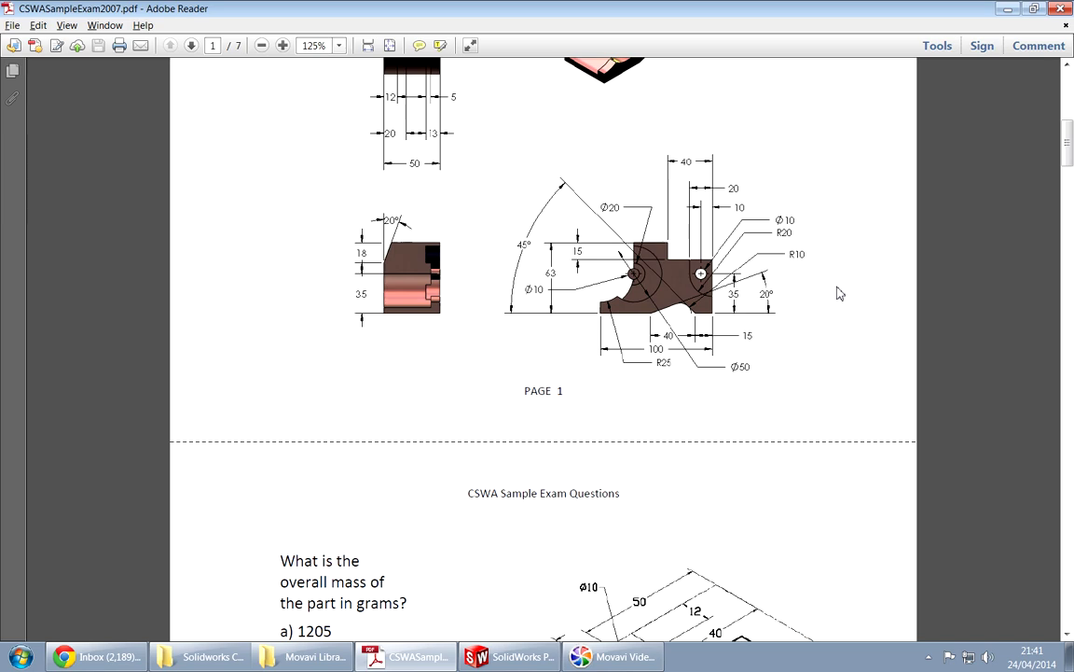
{"action": "key", "text": "alt+Tab"}
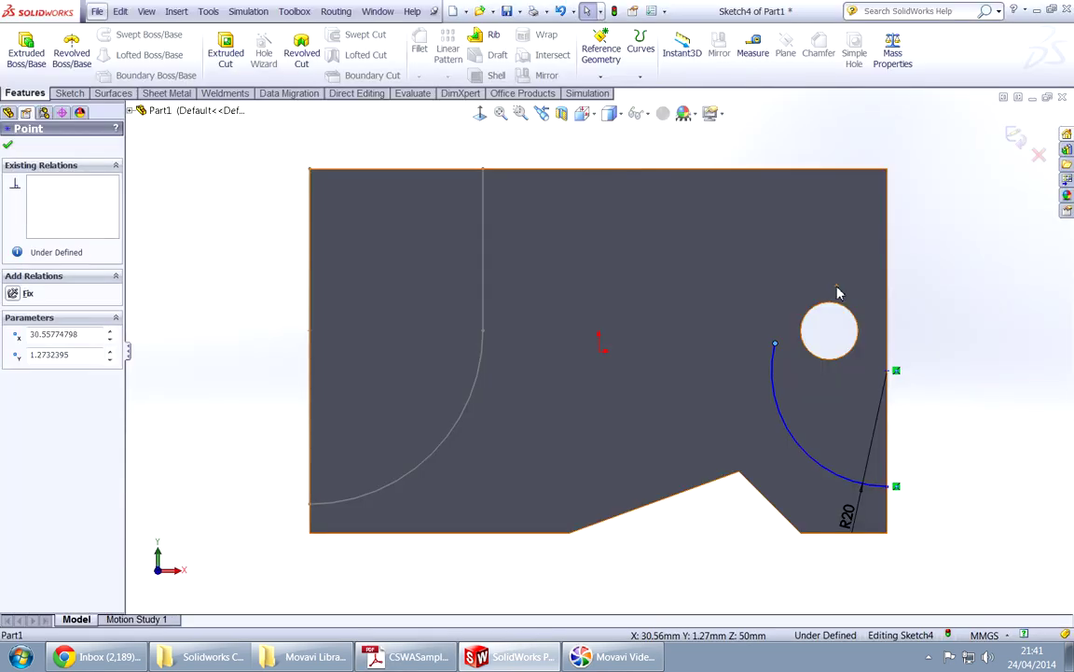
{"action": "key", "text": "alt+Tab"}
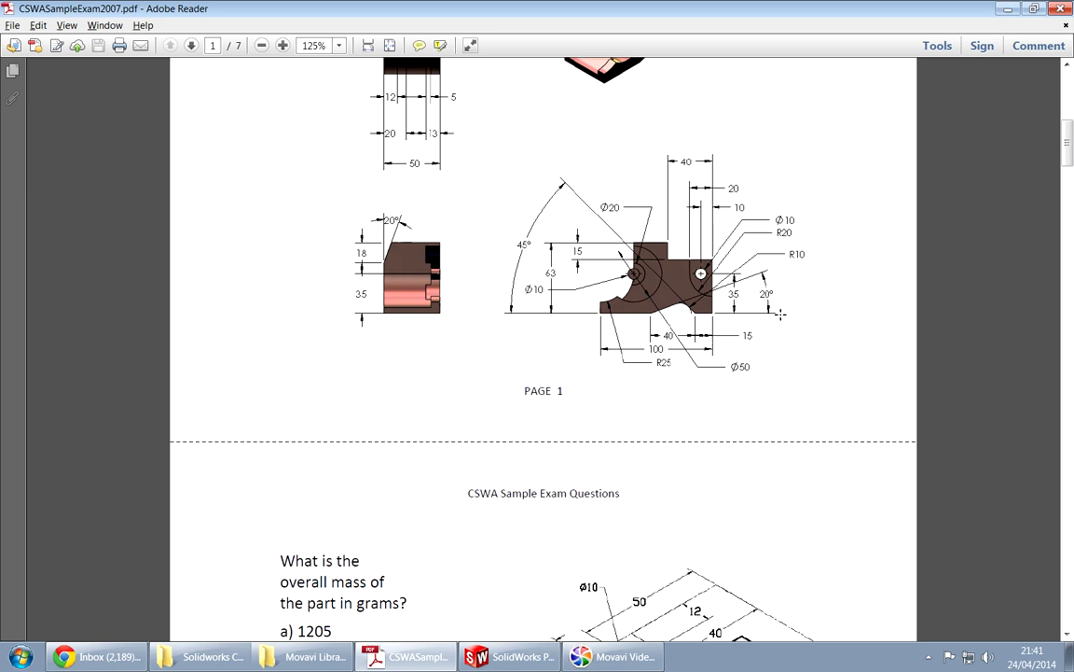
{"action": "key", "text": "alt+Tab"}
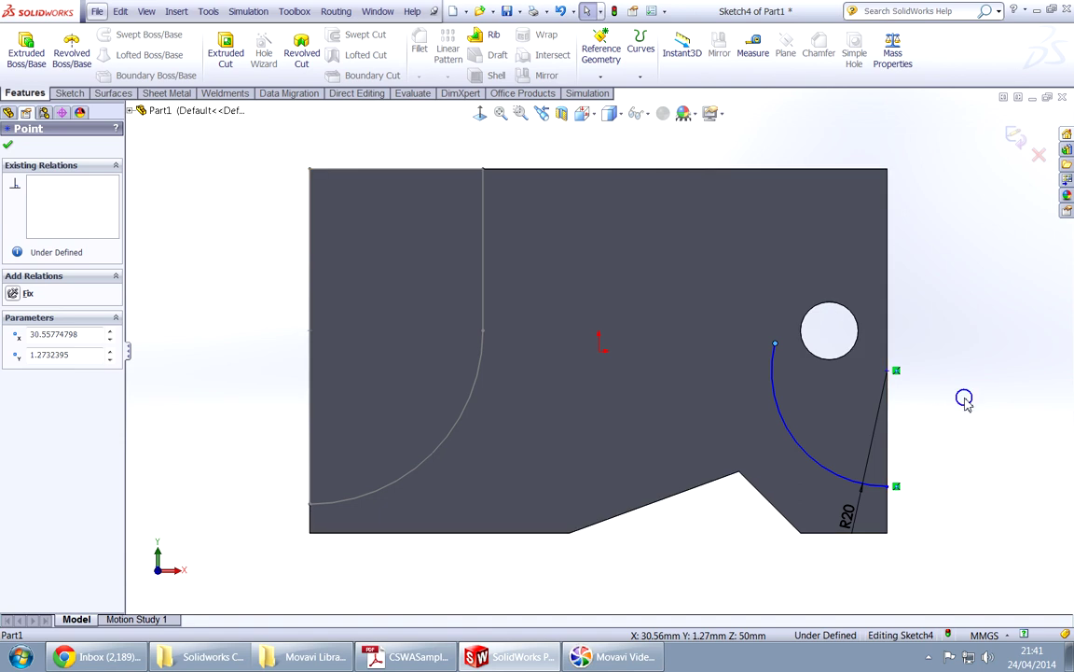
Dimension the horizontal distance between the R20 arc's upper end and the block's right edge.
{"action": "right_click_drag", "start_coordinate": [965, 398], "coordinate": [963, 332]}
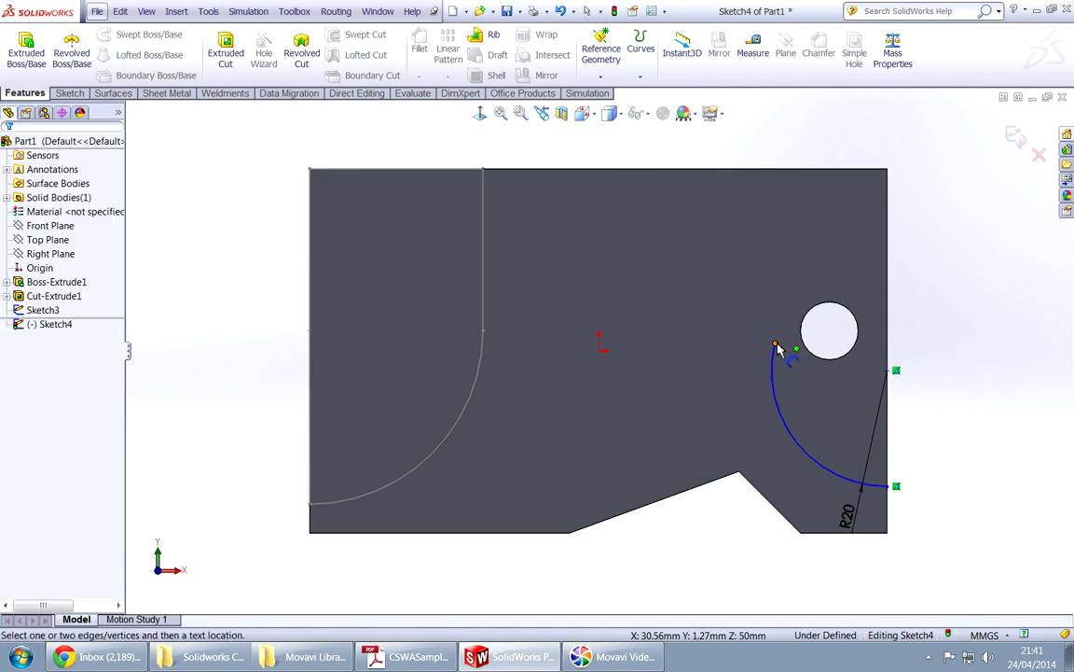
{"action": "left_click", "coordinate": [888, 347]}
{"action": "left_click", "coordinate": [774, 343]}
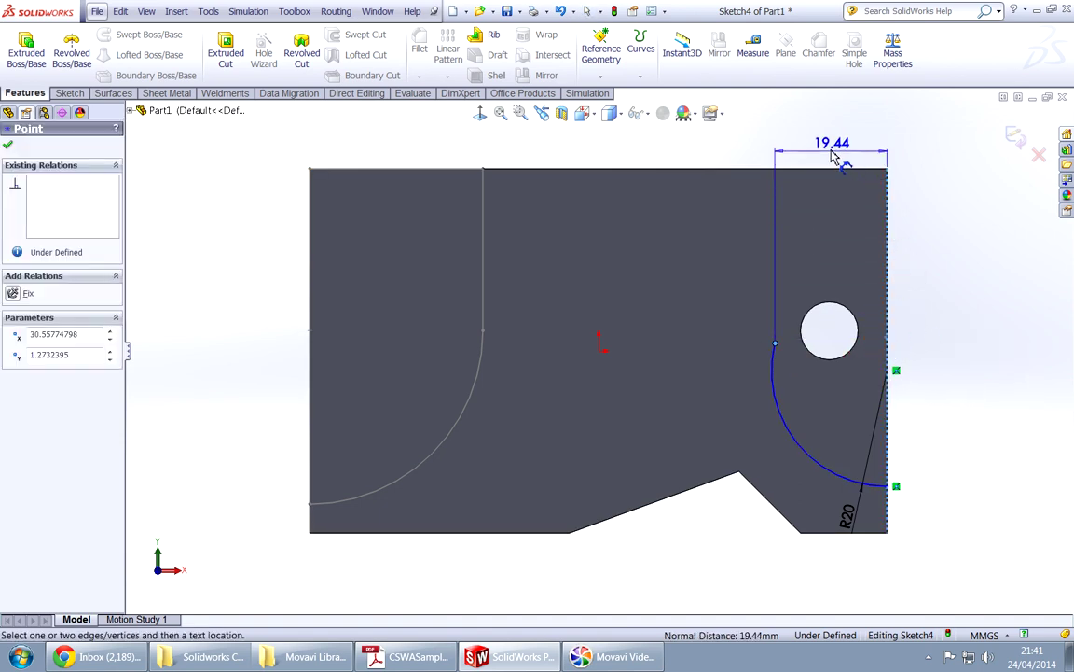
{"action": "left_click", "coordinate": [839, 130]}
{"action": "left_click", "coordinate": [839, 131]}
{"action": "type", "text": "202m20m"}
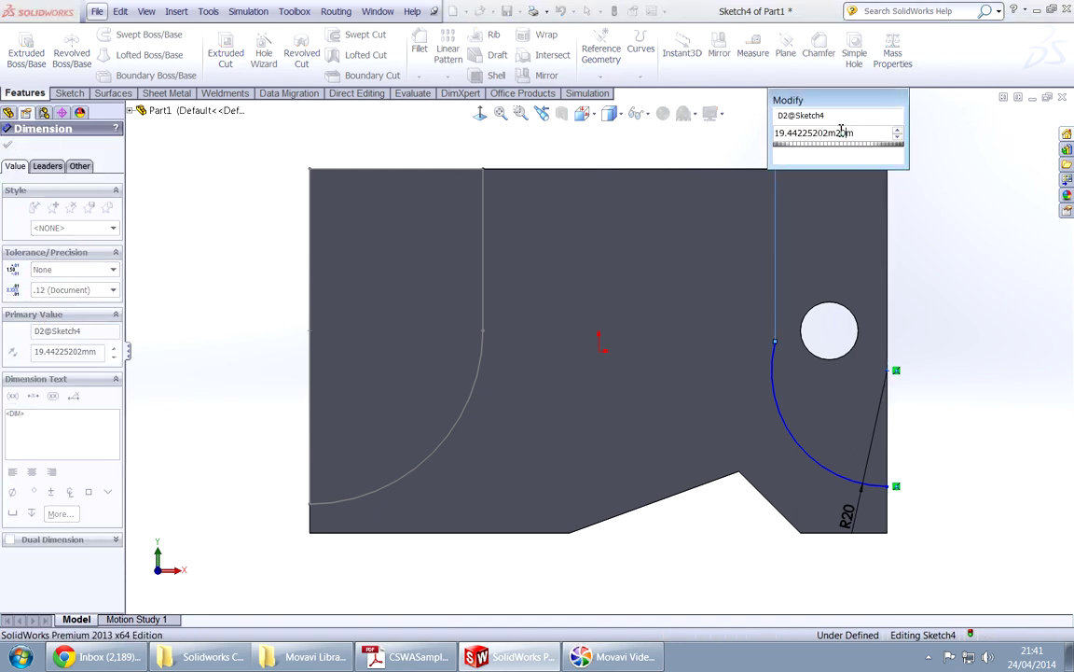
{"action": "key", "text": "Return"}
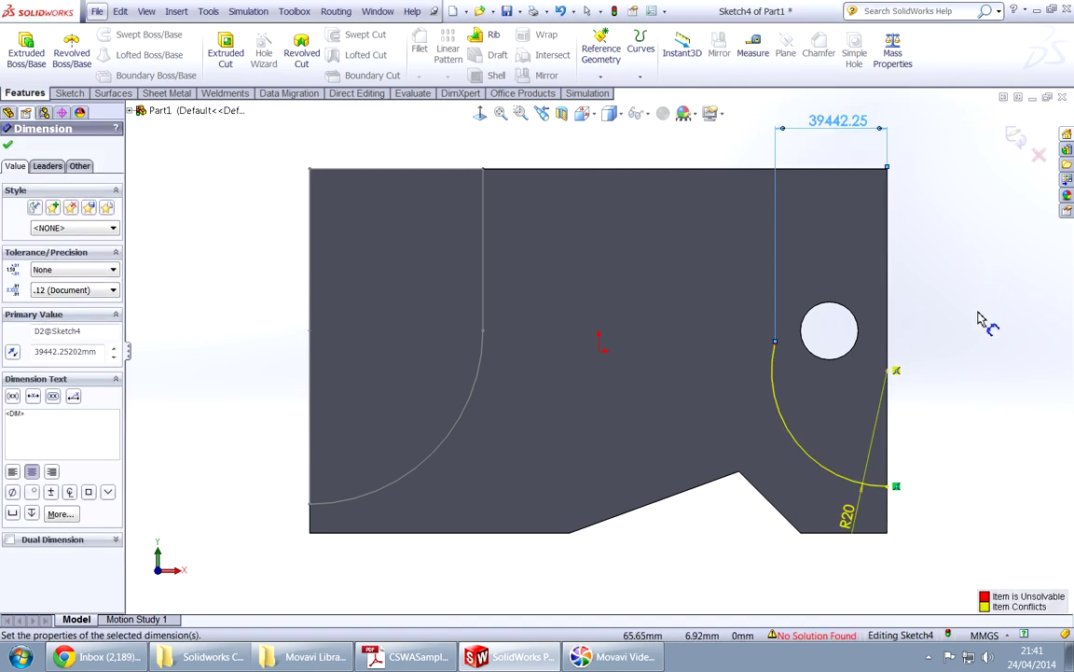
Set the distance from the R20 arc's upper end to the block's right edge to 20 mm.
{"action": "left_click", "coordinate": [968, 390]}
{"action": "left_click", "coordinate": [774, 343]}
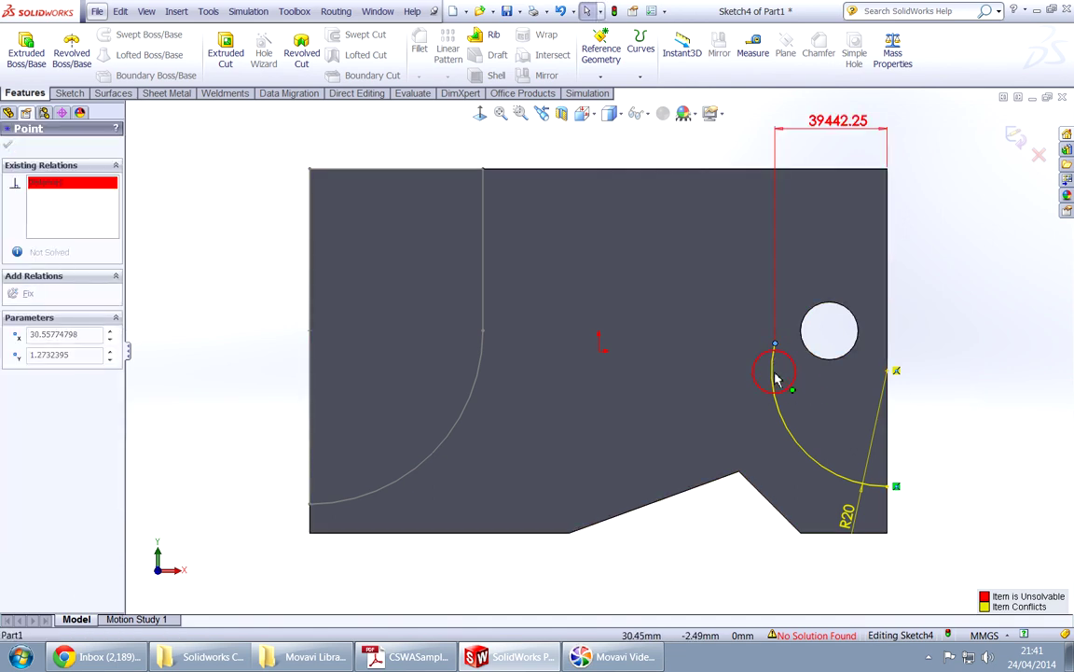
{"action": "left_click", "coordinate": [827, 121]}
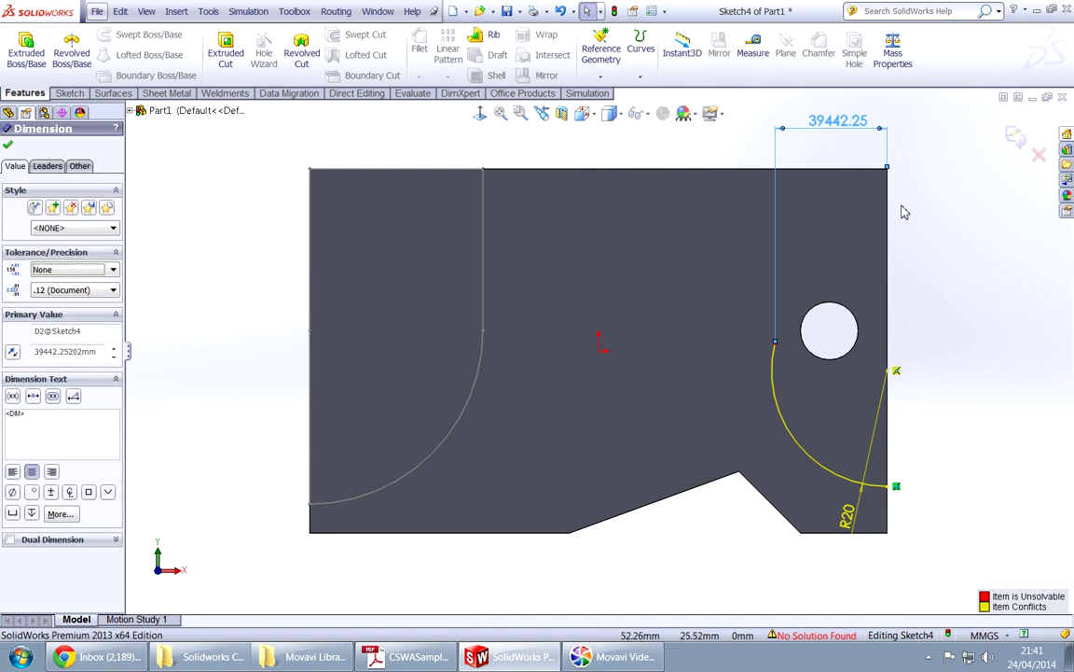
{"action": "double_click", "coordinate": [822, 121]}
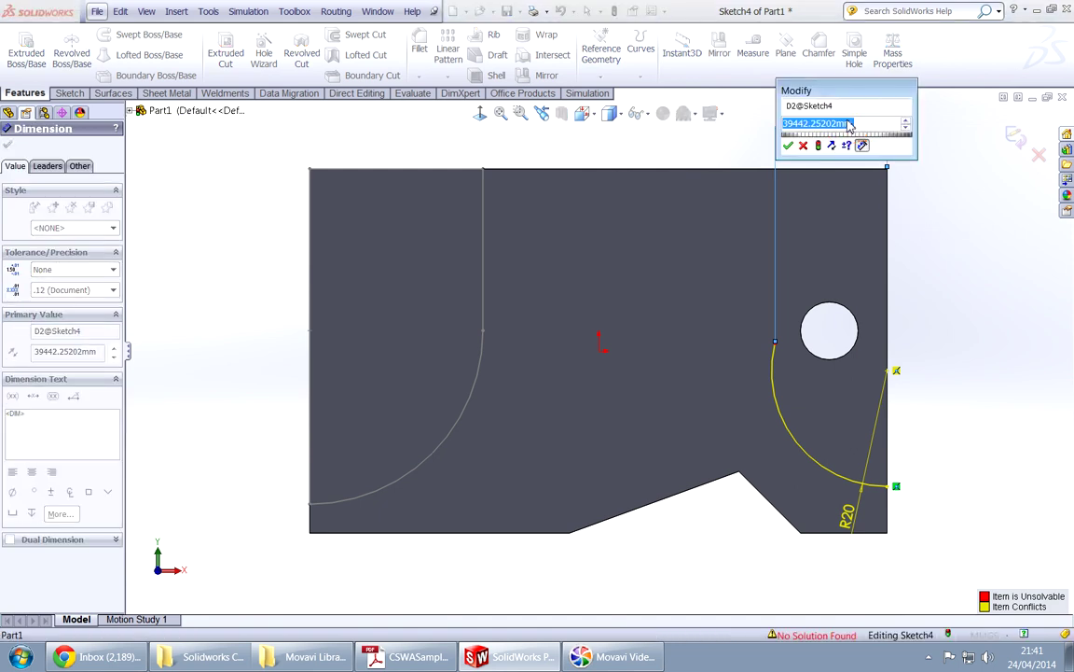
{"action": "type", "text": "20"}
{"action": "key", "text": "Return"}
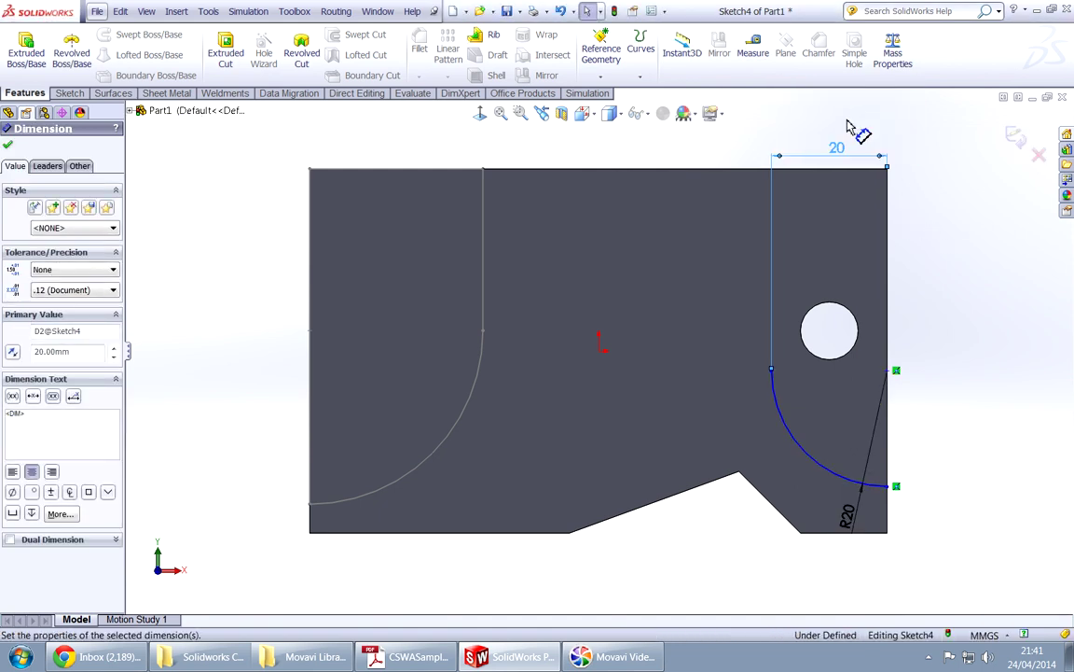
{"action": "left_click", "coordinate": [972, 272]}
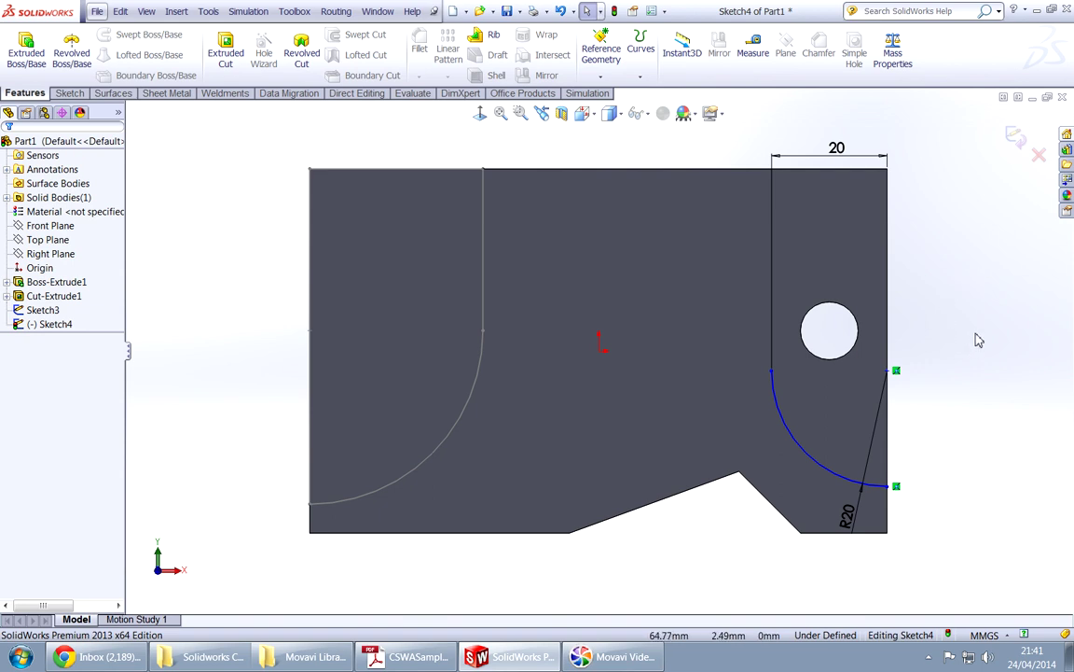
Check the notch in the exam PDF's page 2 view and draw a vertical line about 11 mm long upward from the R20 arc's upper end.
{"action": "right_click_drag", "start_coordinate": [960, 325], "coordinate": [921, 325]}
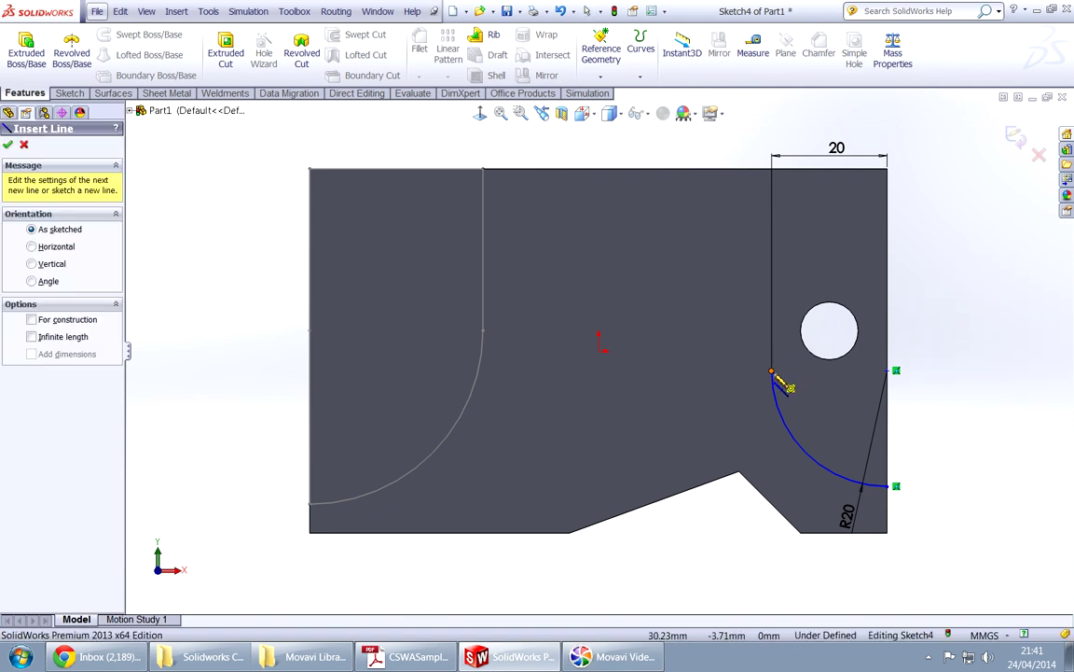
{"action": "left_click_drag", "start_coordinate": [771, 370], "coordinate": [772, 340]}
{"action": "key", "text": "alt+Tab"}
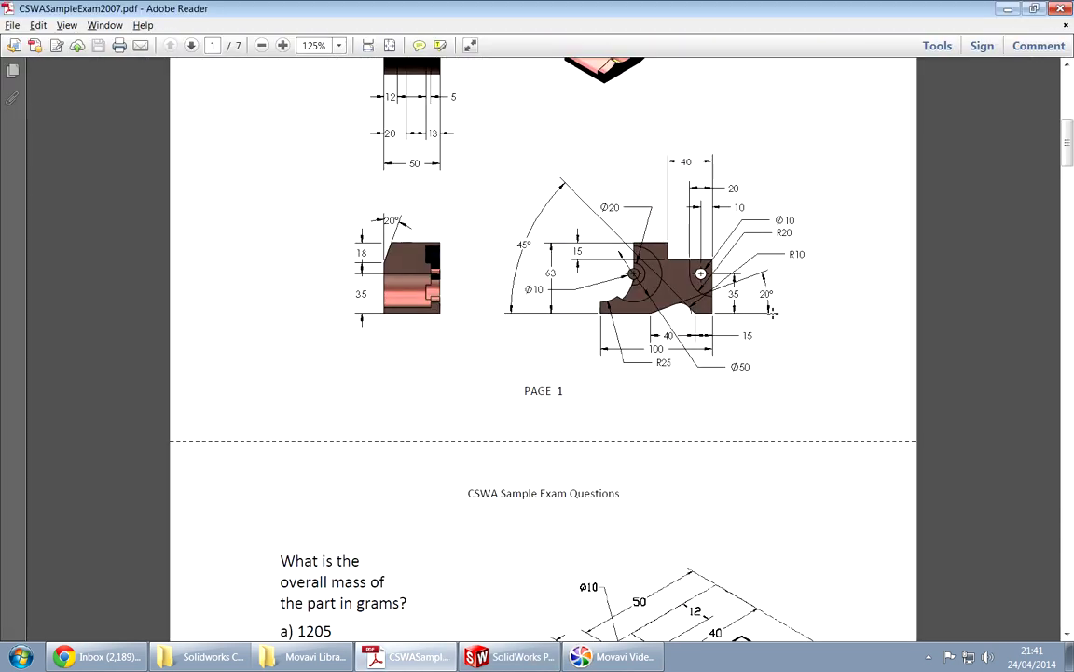
{"action": "scroll", "coordinate": [806, 448], "scroll_direction": "down", "scroll_amount": 5}
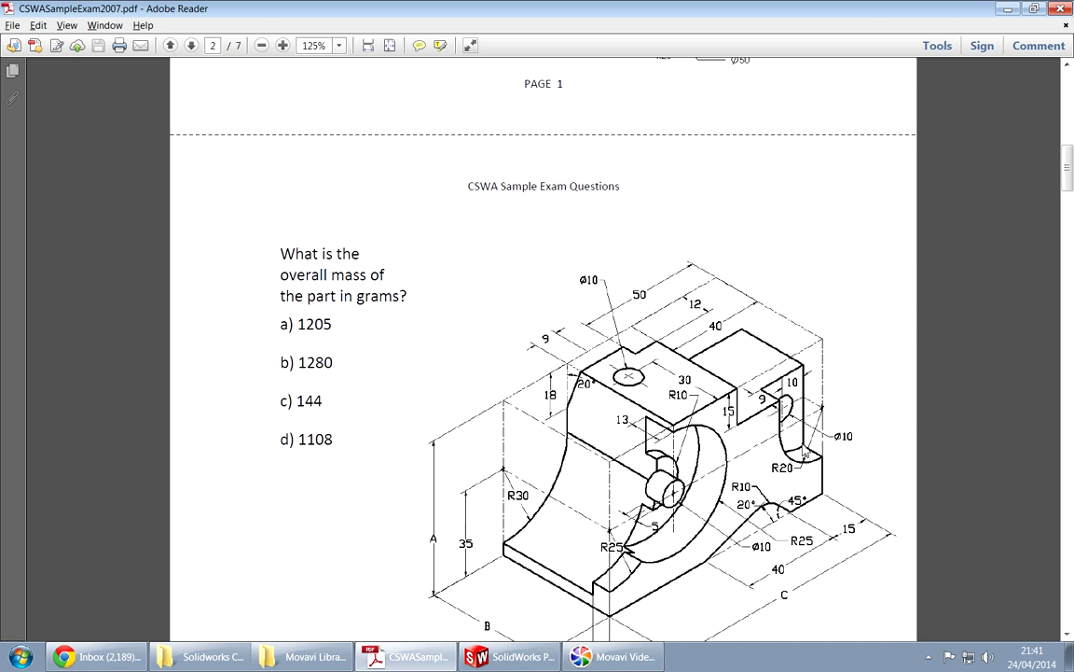
{"action": "key", "text": "alt+Tab"}
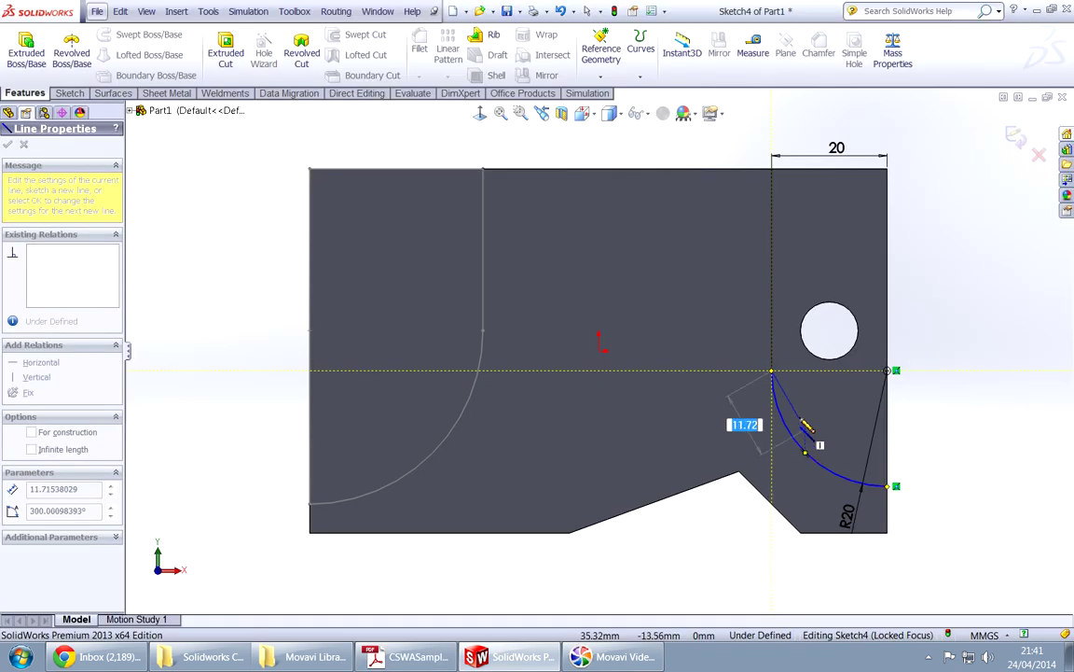
{"action": "left_click", "coordinate": [772, 306]}
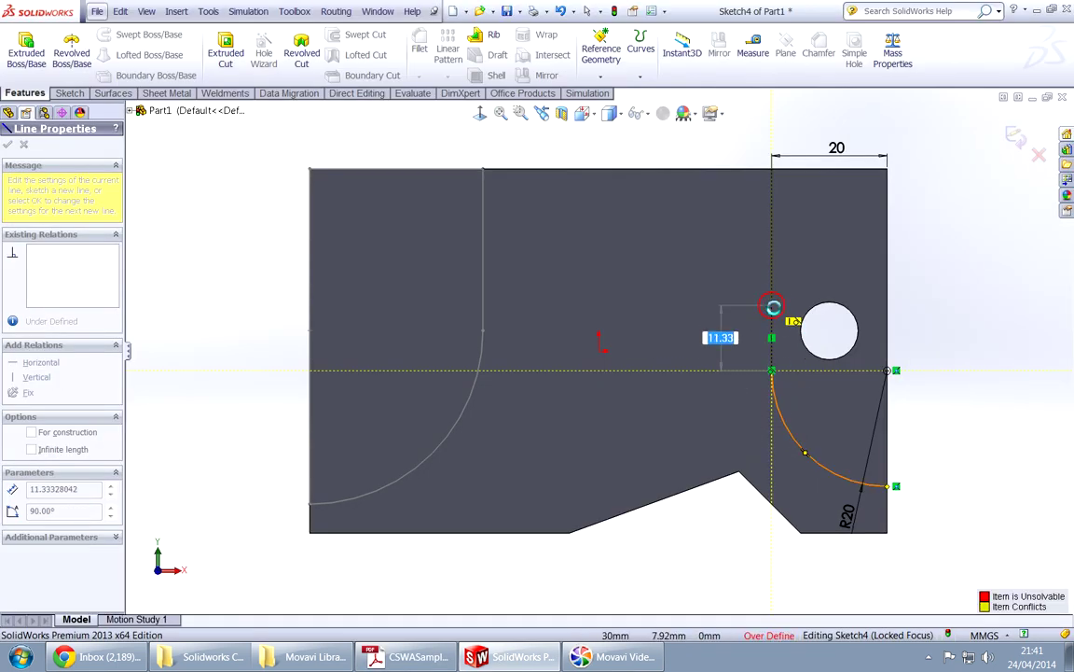
{"action": "left_click", "coordinate": [651, 334]}
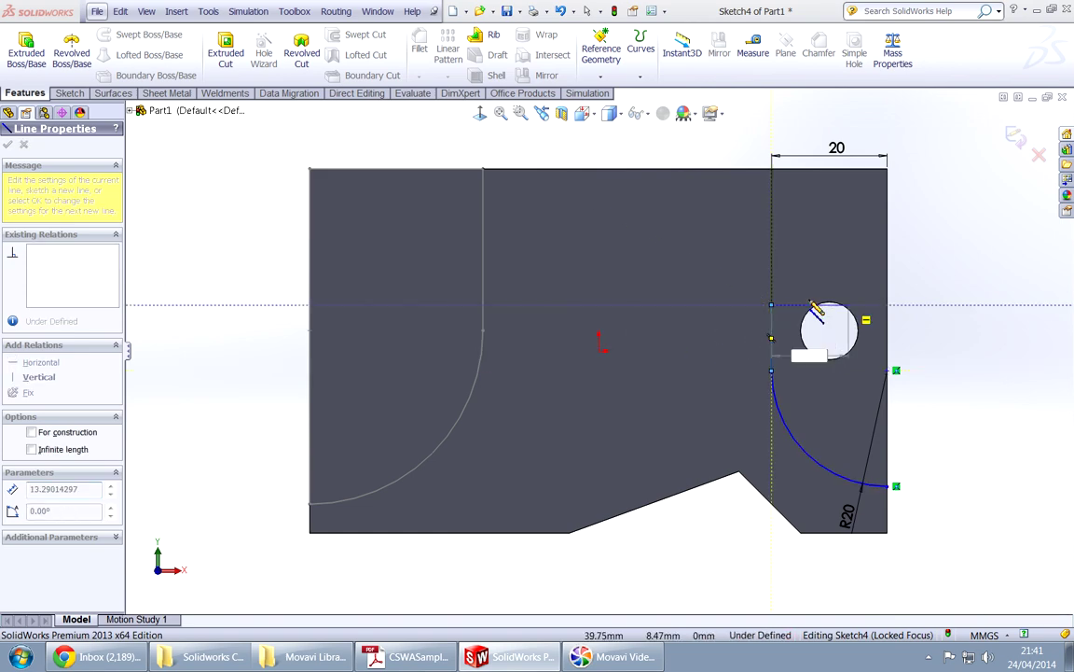
Check the notch shape in the exam PDF and draw a horizontal line about 13 mm long leftward from the vertical line's upper end.
{"action": "key", "text": "alt+Tab"}
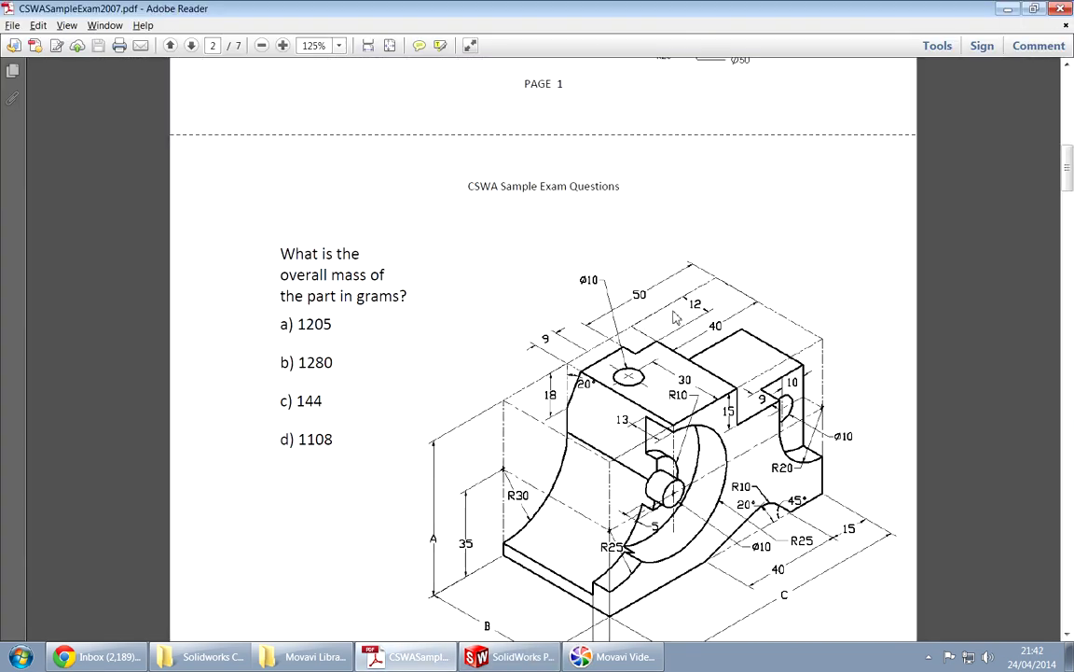
{"action": "key", "text": "alt+Tab"}
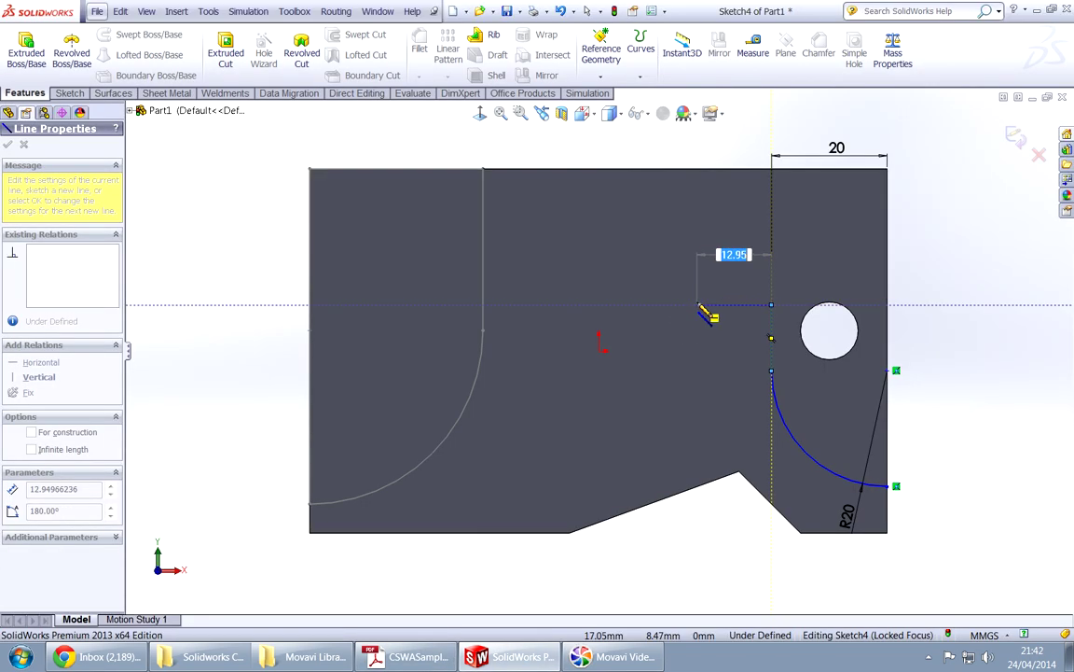
{"action": "key", "text": "alt+Tab"}
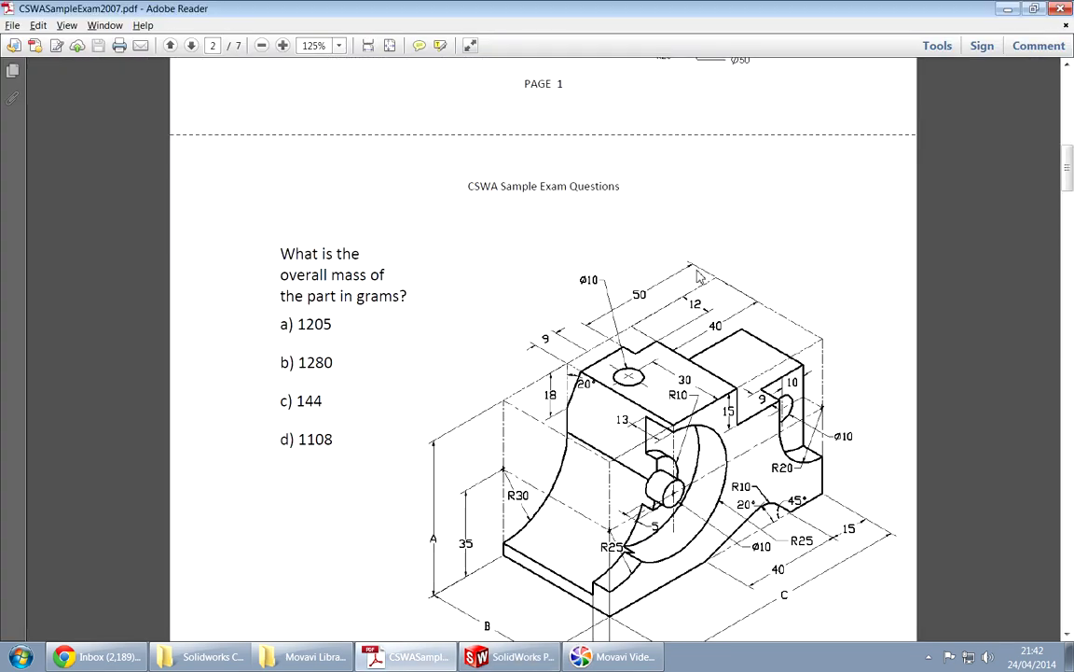
{"action": "key", "text": "alt+Tab"}
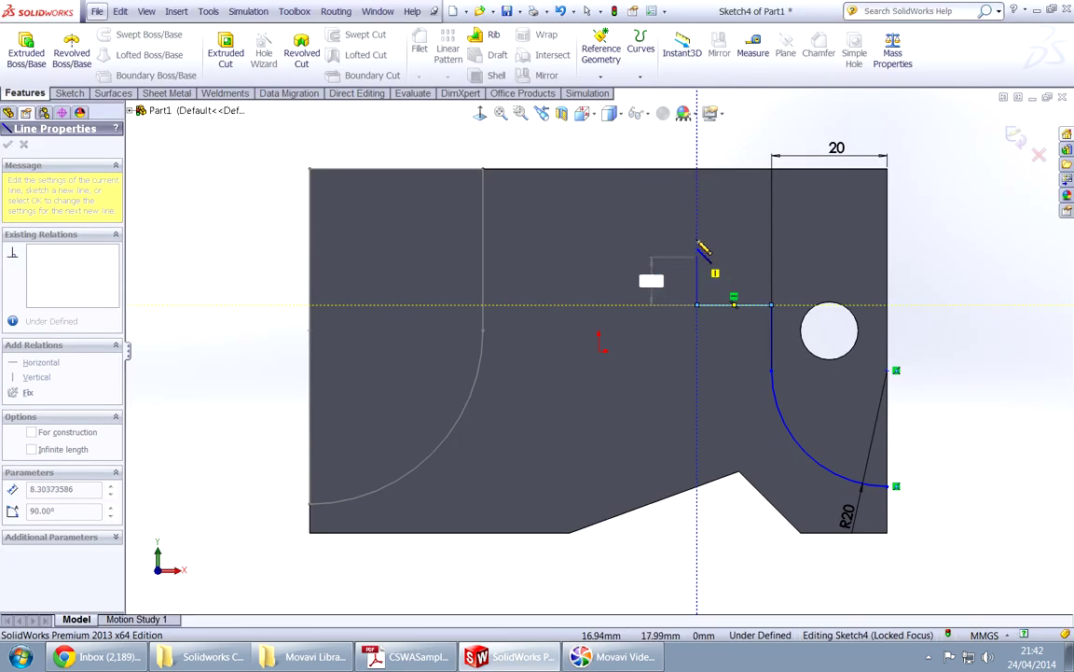
Draw a vertical line about 24 mm long from the block's top edge to the horizontal line's left end, and check the exam PDF.
{"action": "key", "text": "Escape"}
{"action": "left_click", "coordinate": [698, 169]}
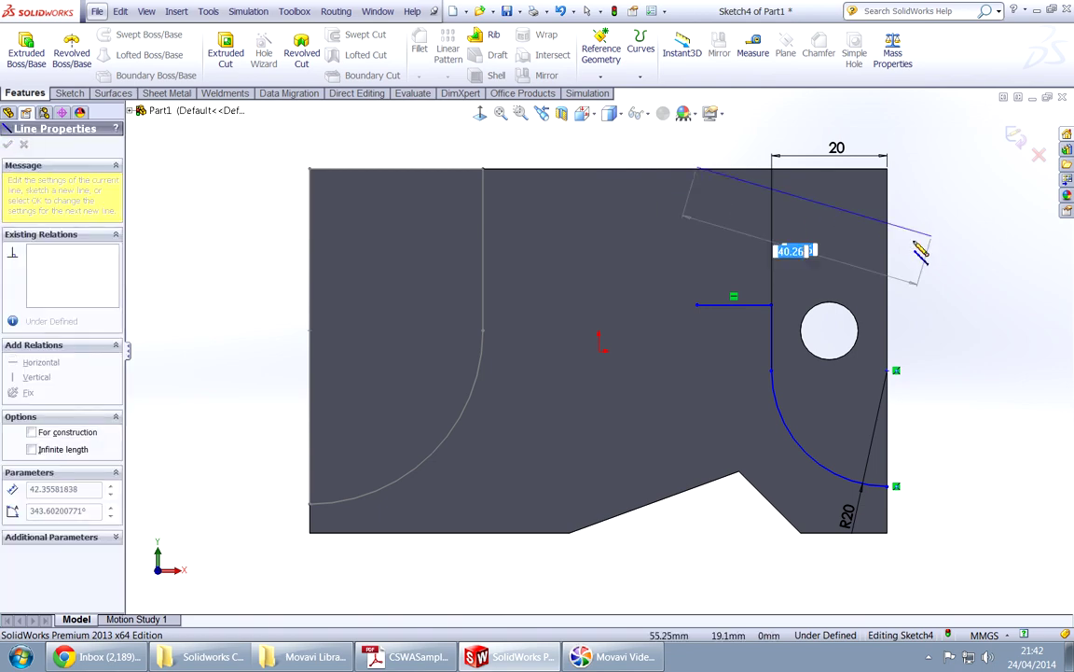
{"action": "left_click", "coordinate": [699, 305]}
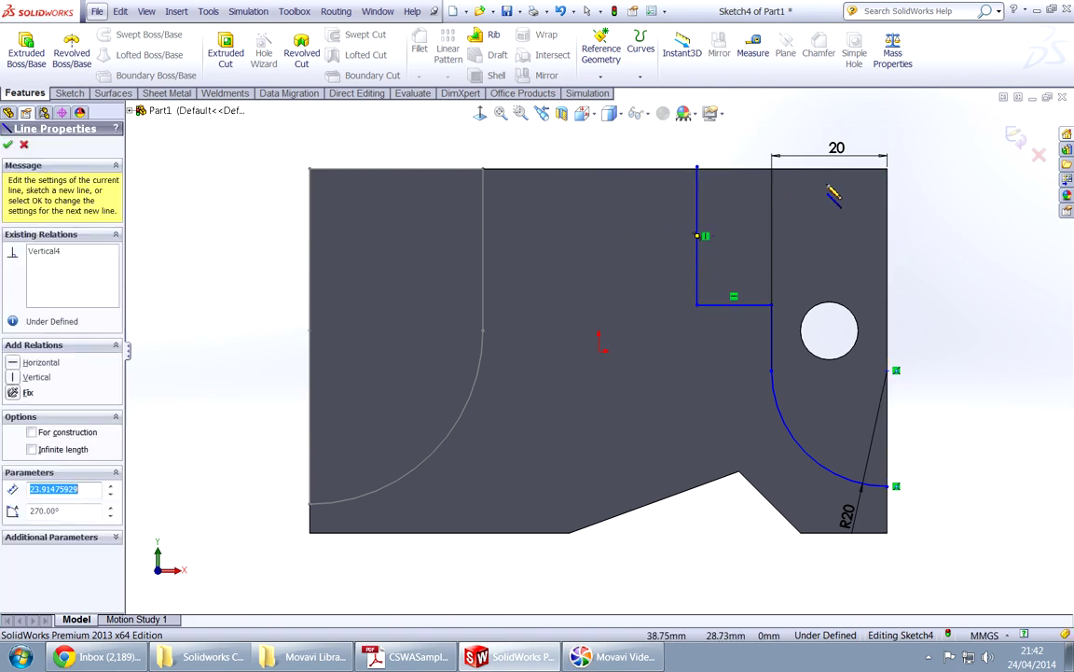
{"action": "key", "text": "alt+Tab"}
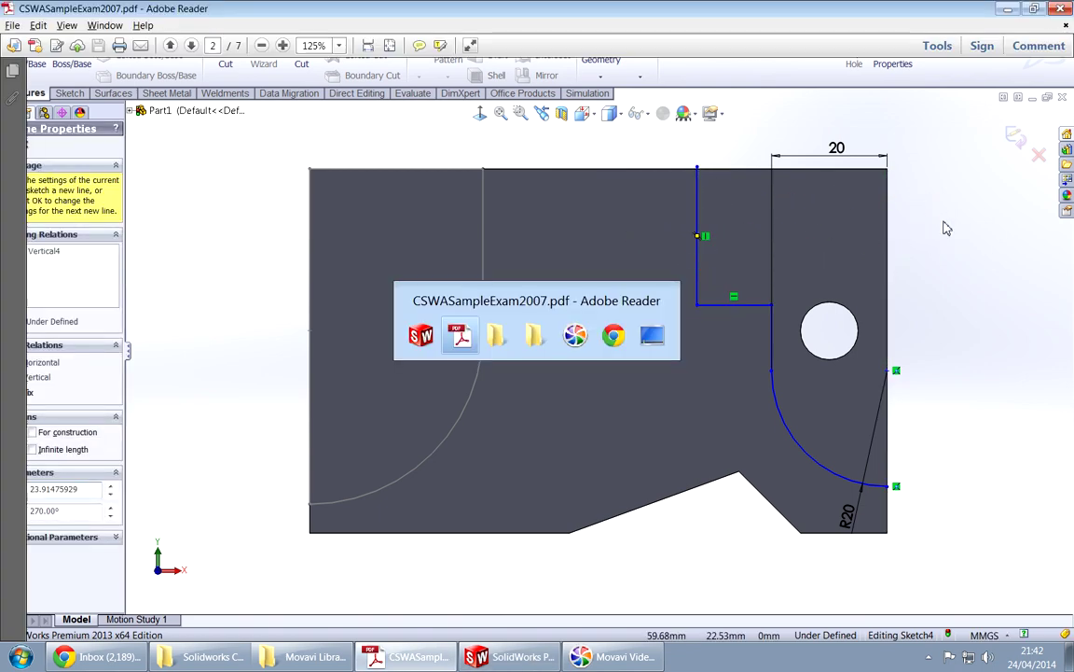
{"action": "key", "text": "alt+Tab"}
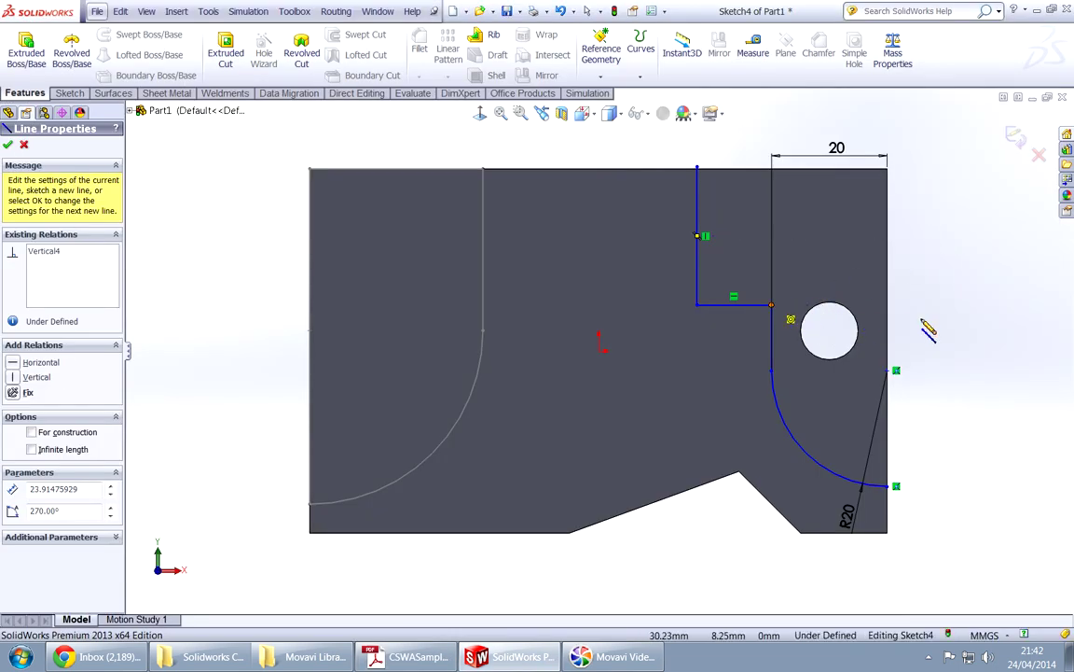
{"action": "key", "text": "Escape"}
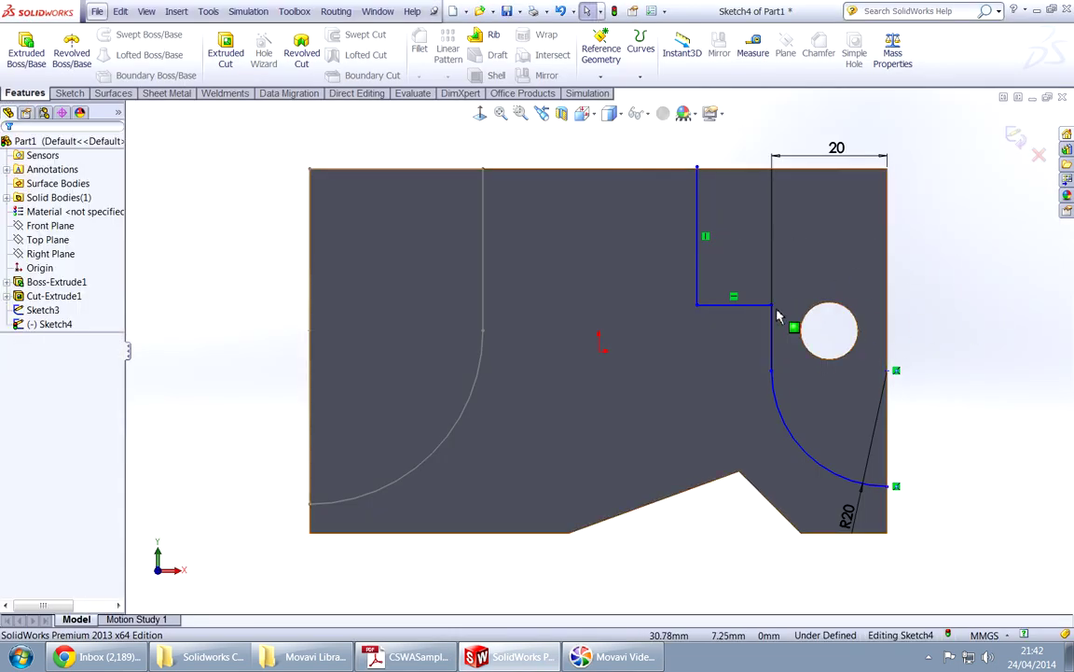
Raise the profile's inner corner so the line above the R20 arc is about 20 mm long, and constrain that line vertical.
{"action": "mouse_move", "coordinate": [771, 304]}
{"action": "left_mouse_down"}
{"action": "mouse_move", "coordinate": [771, 235]}
{"action": "mouse_move", "coordinate": [772, 267]}
{"action": "left_mouse_up"}
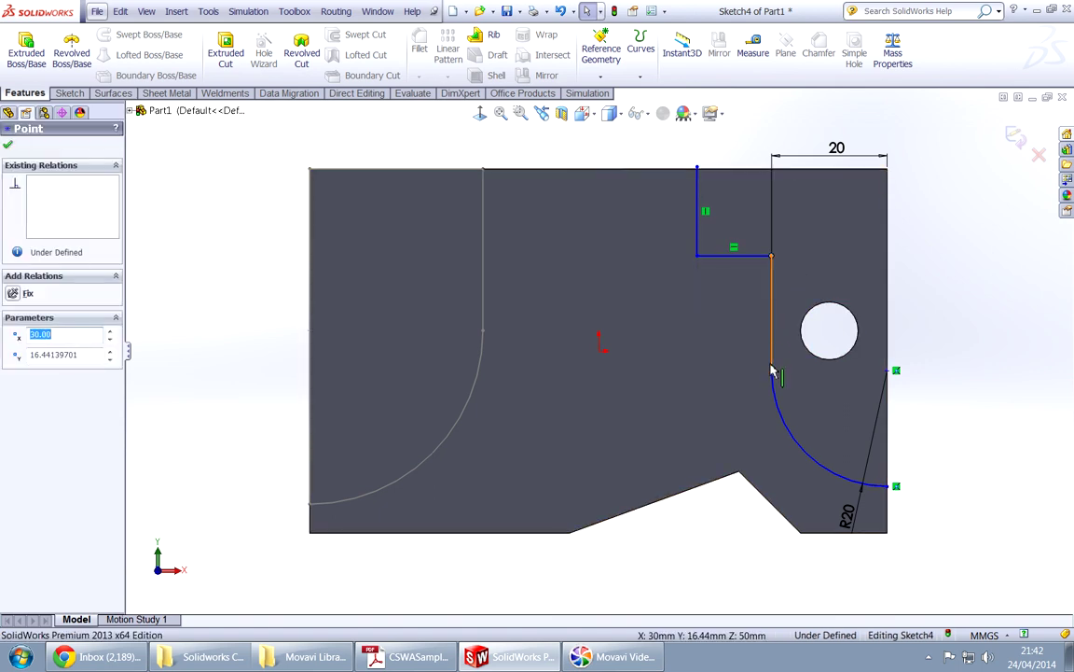
{"action": "left_click", "coordinate": [772, 334]}
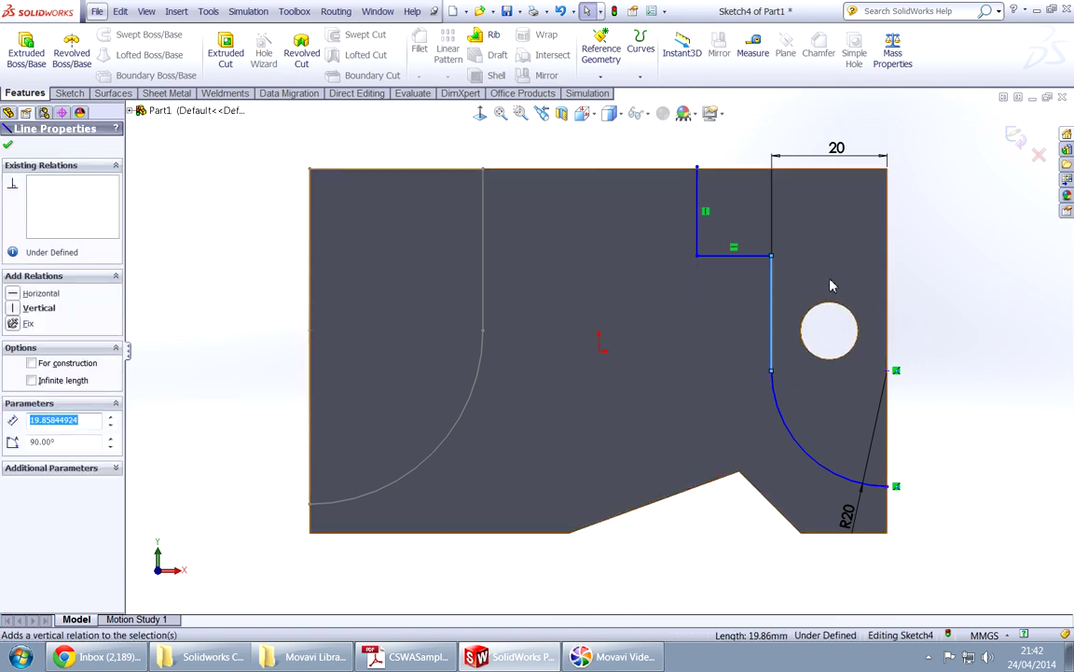
{"action": "left_click", "coordinate": [799, 396]}
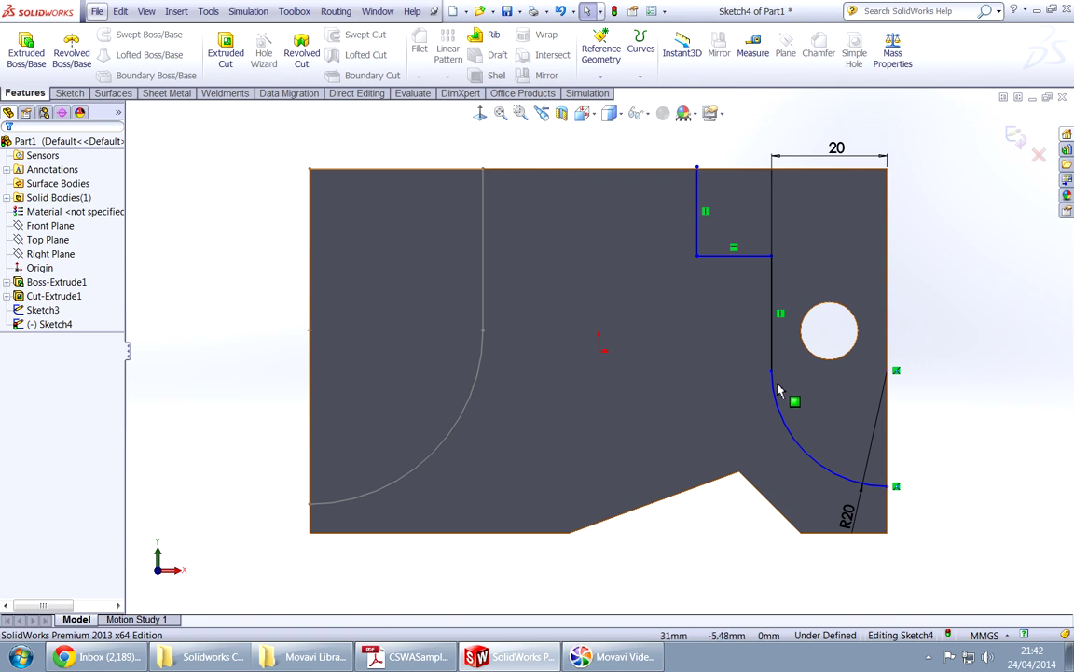
Add a tangent relation between the R20 arc and the vertical line rising from its upper end.
{"action": "left_click", "coordinate": [773, 383]}
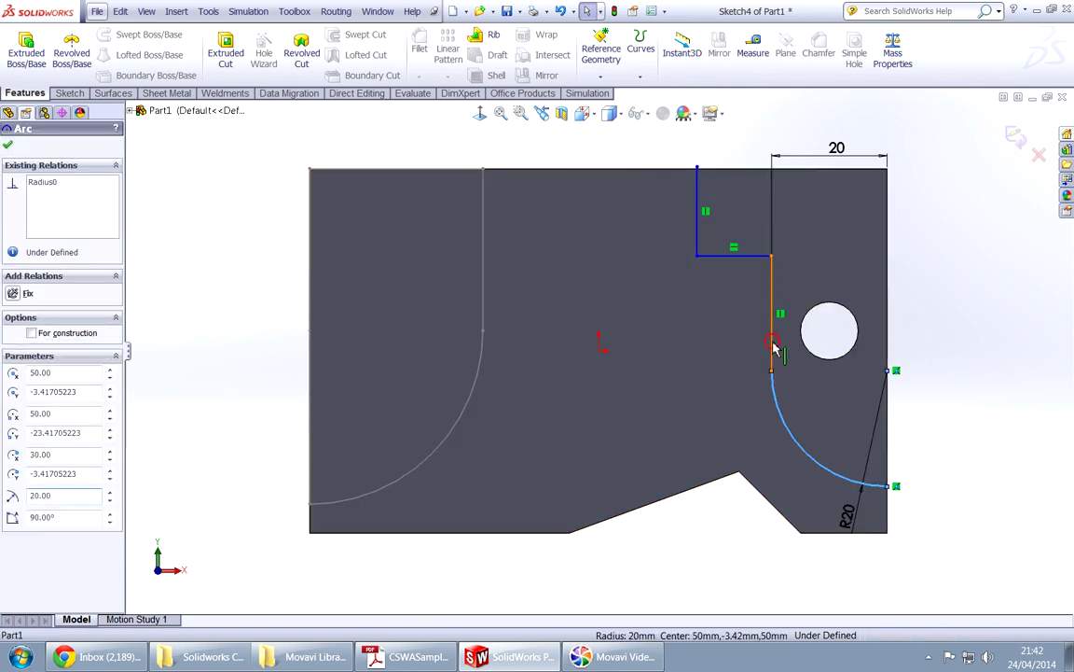
{"action": "left_click", "coordinate": [773, 347], "text": "ctrl"}
{"action": "left_click", "coordinate": [808, 283]}
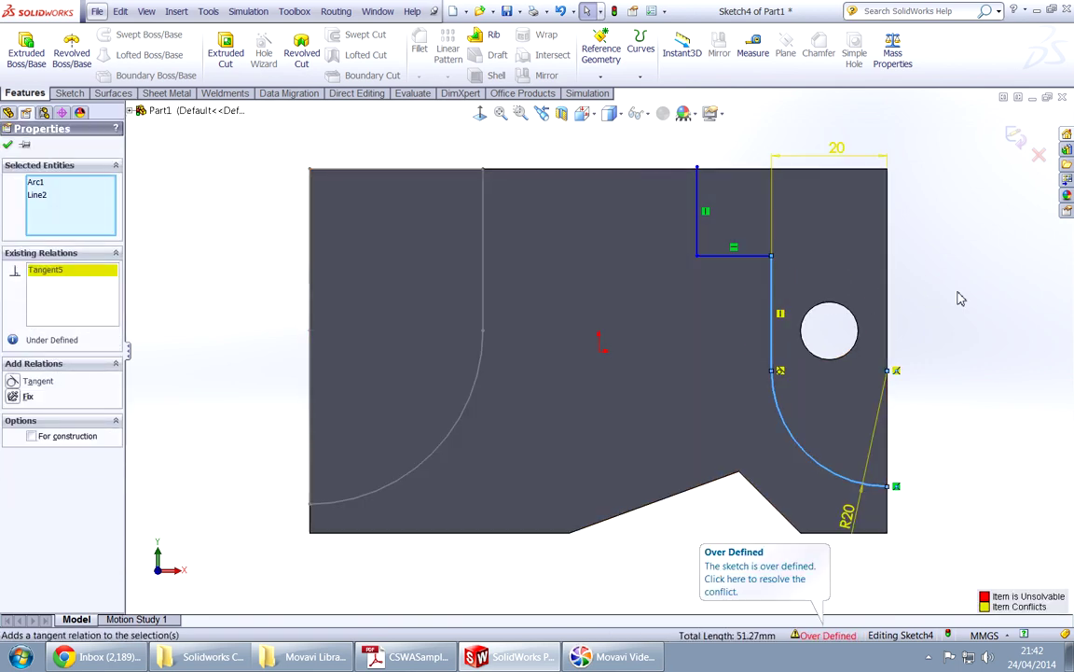
{"action": "left_click", "coordinate": [961, 299]}
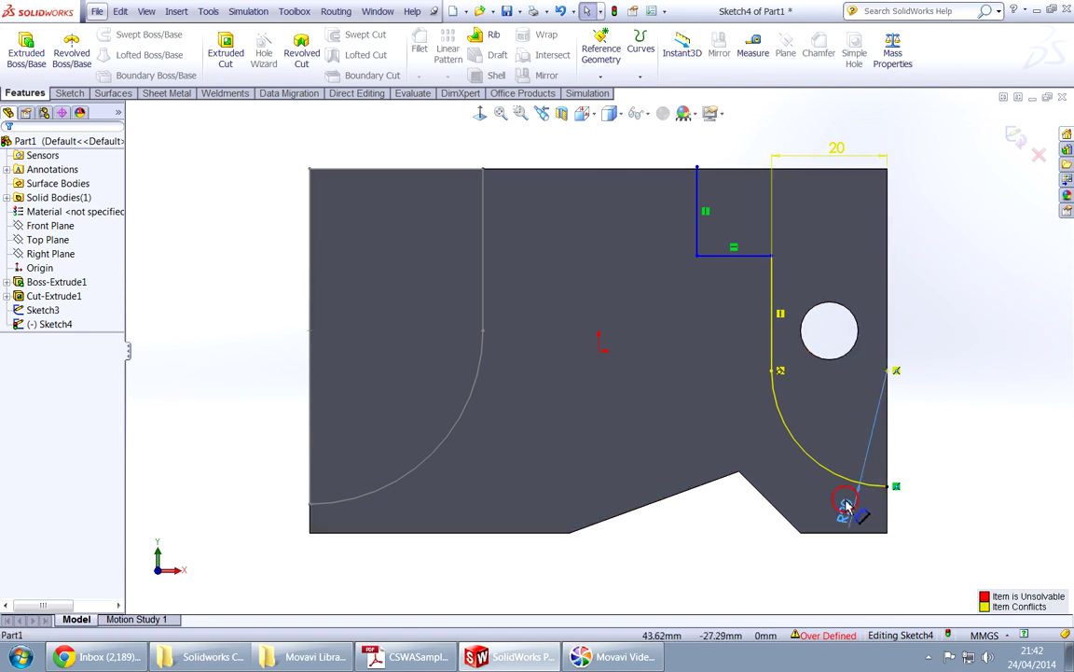
Reposition the R20 dimension label beside the arc and delete the coincident relation tying the arc's centre to the block's right edge.
{"action": "left_click_drag", "start_coordinate": [845, 505], "coordinate": [793, 460]}
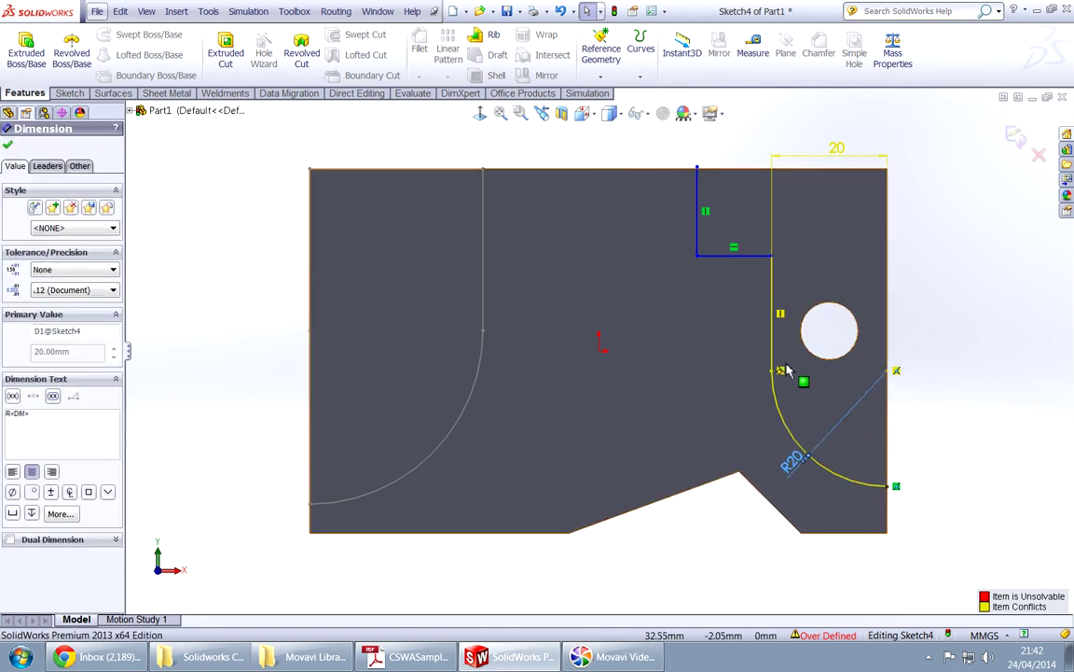
{"action": "left_click", "coordinate": [942, 333]}
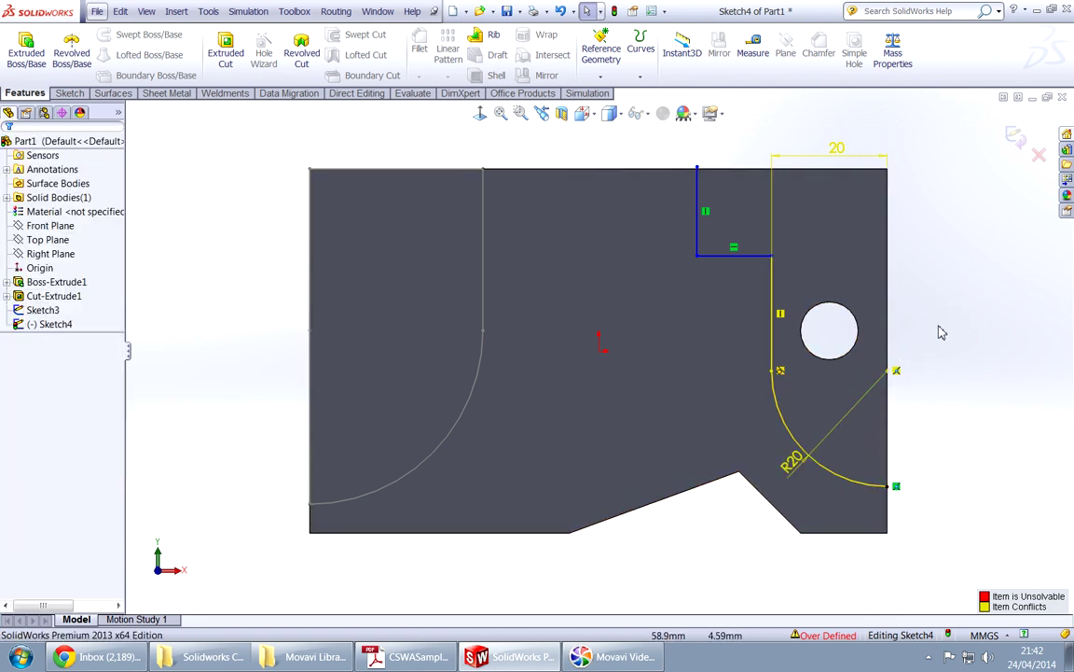
{"action": "left_click", "coordinate": [897, 372]}
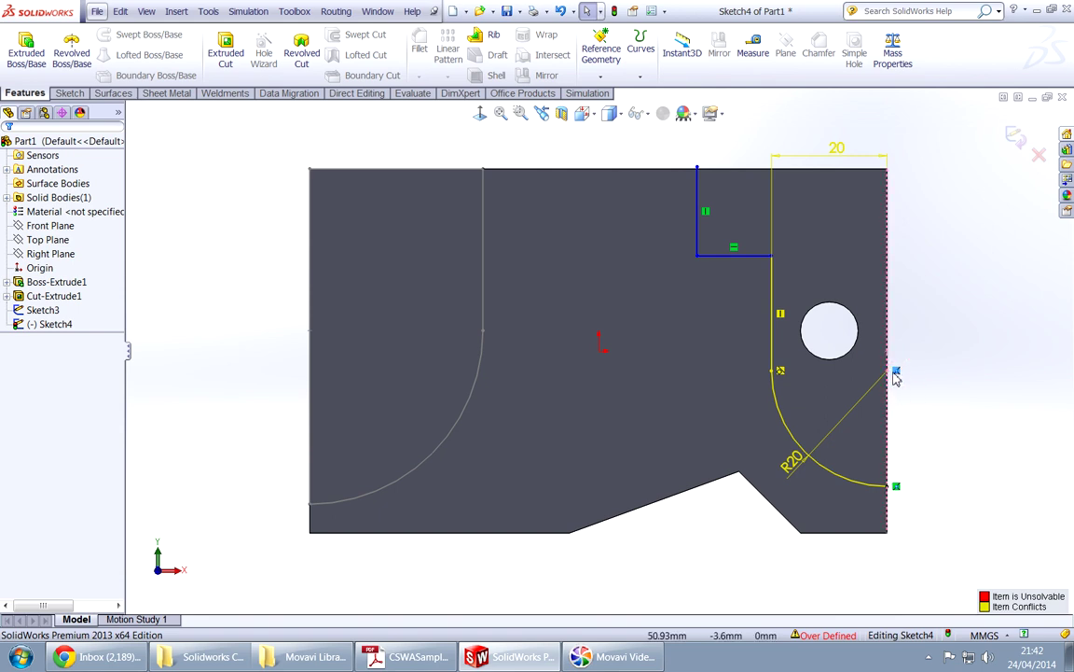
{"action": "key", "text": "Delete"}
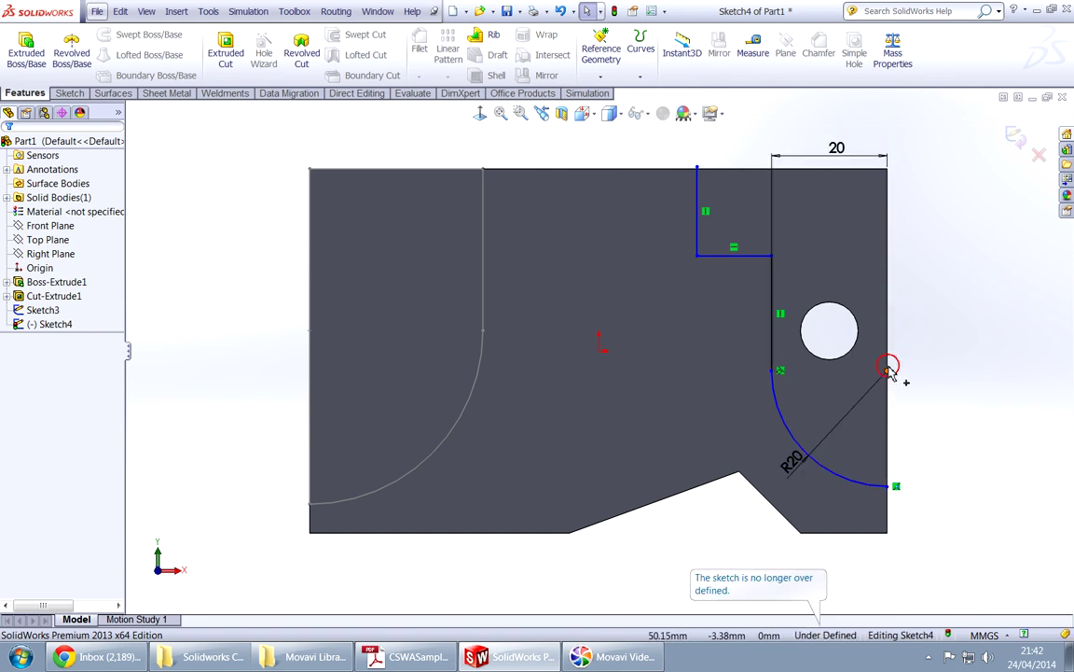
Move the R20 arc's centre up to about the hole's height on the block's right edge, and check its location in the exam PDF.
{"action": "left_click_drag", "start_coordinate": [888, 370], "coordinate": [887, 348]}
{"action": "left_click", "coordinate": [649, 336]}
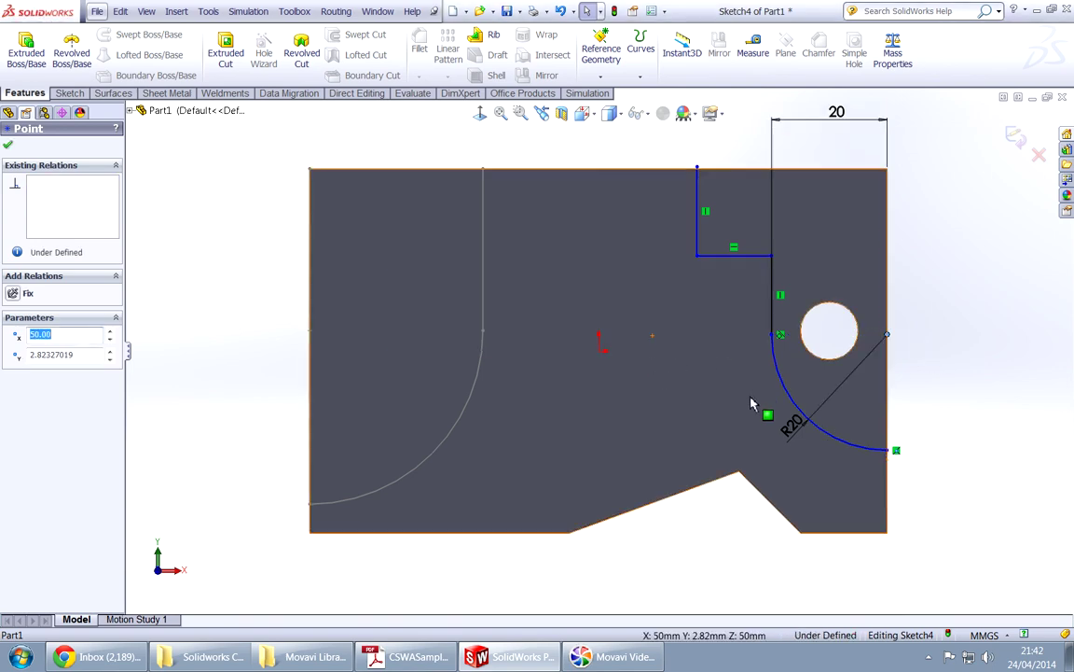
{"action": "key", "text": "alt+Tab"}
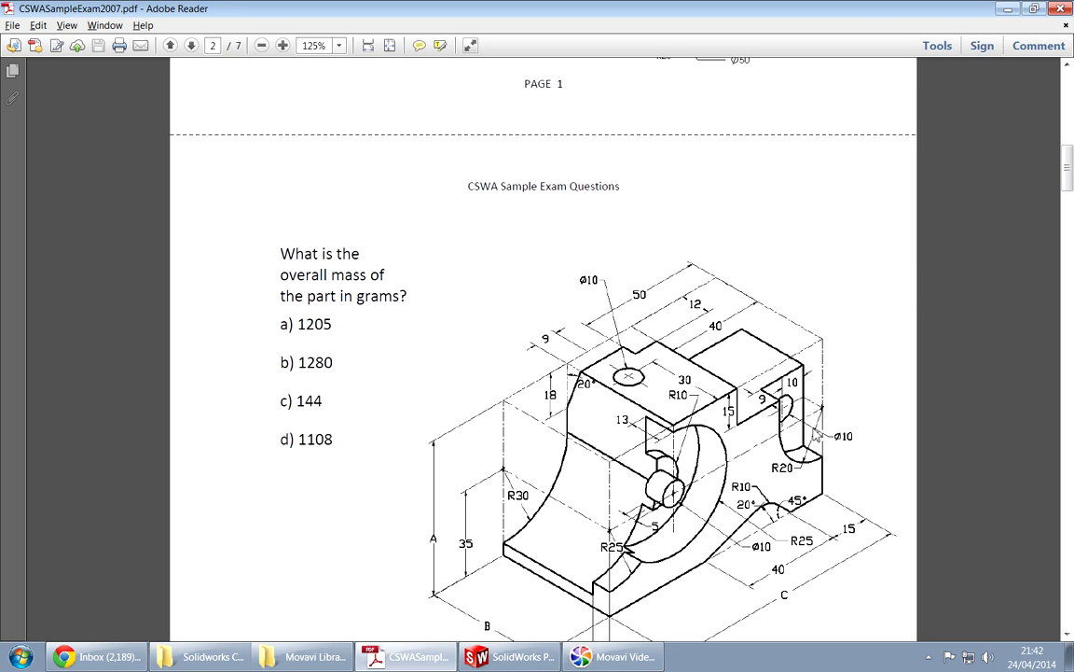
{"action": "key", "text": "alt+Tab"}
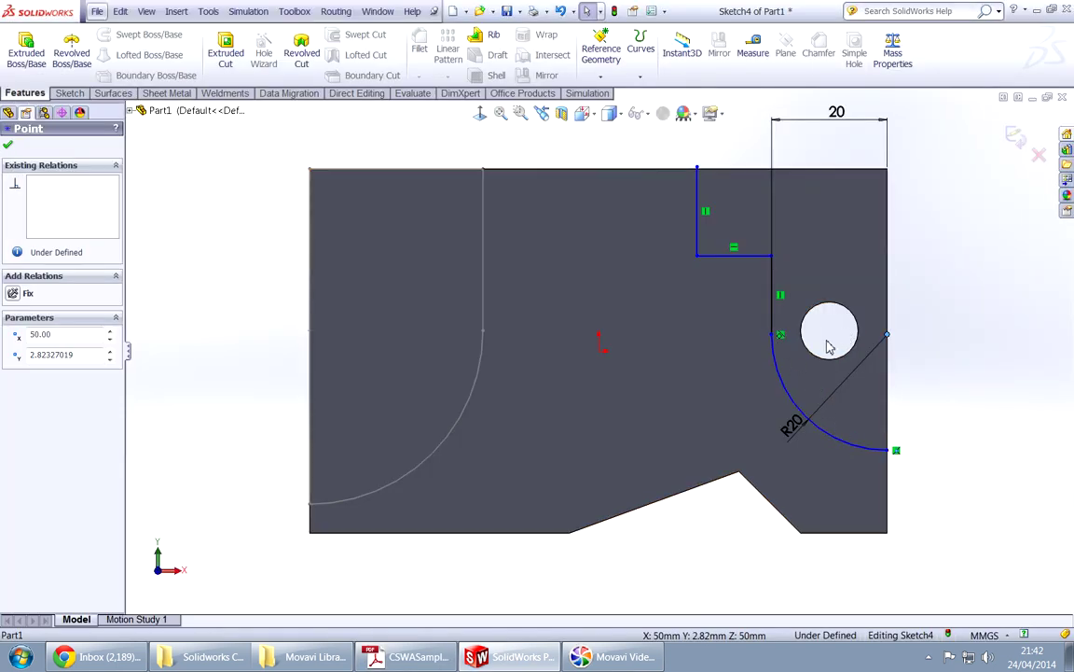
Add a horizontal relation between the R20 arc's upper end and its centre point.
{"action": "left_click", "coordinate": [772, 334]}
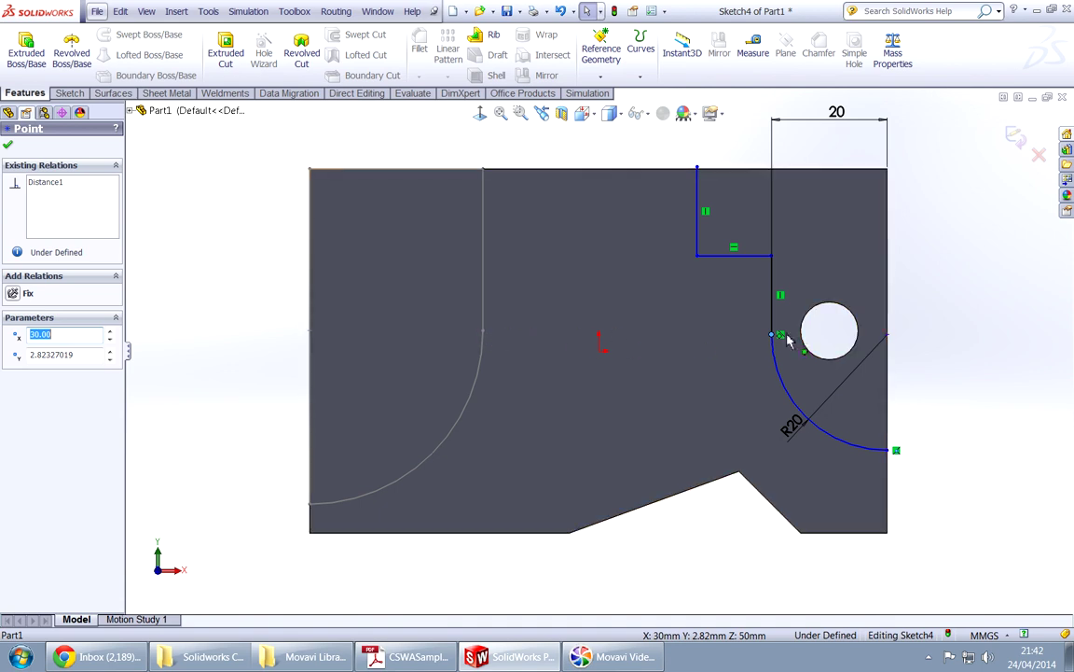
{"action": "left_click", "coordinate": [887, 335], "text": "ctrl"}
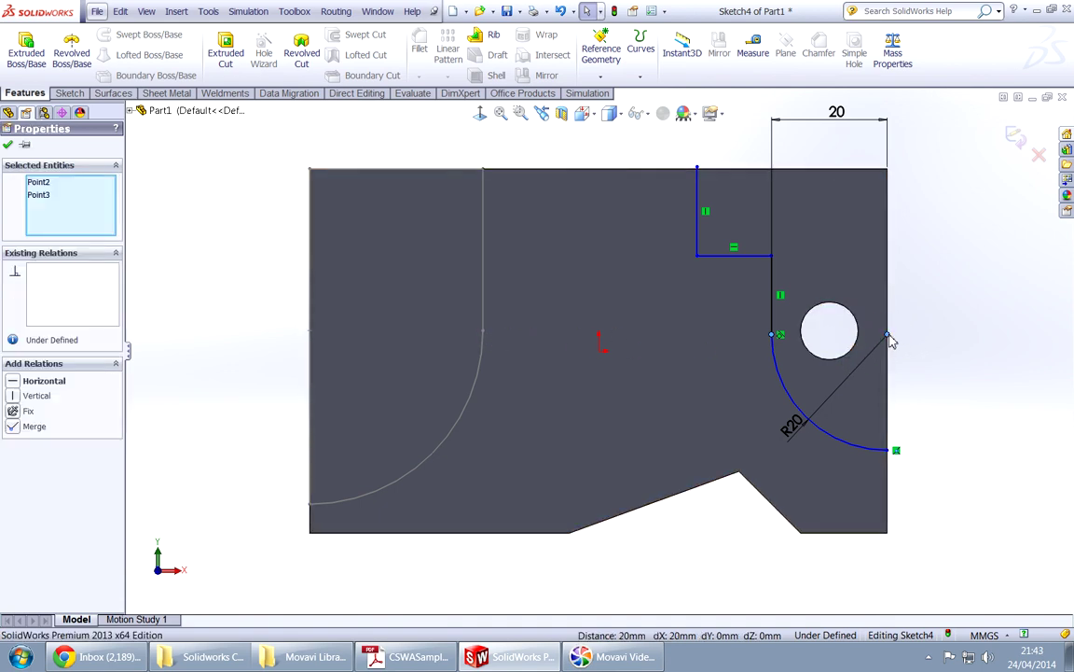
{"action": "left_click", "coordinate": [924, 280]}
{"action": "left_click", "coordinate": [928, 308]}
{"action": "left_click", "coordinate": [831, 360]}
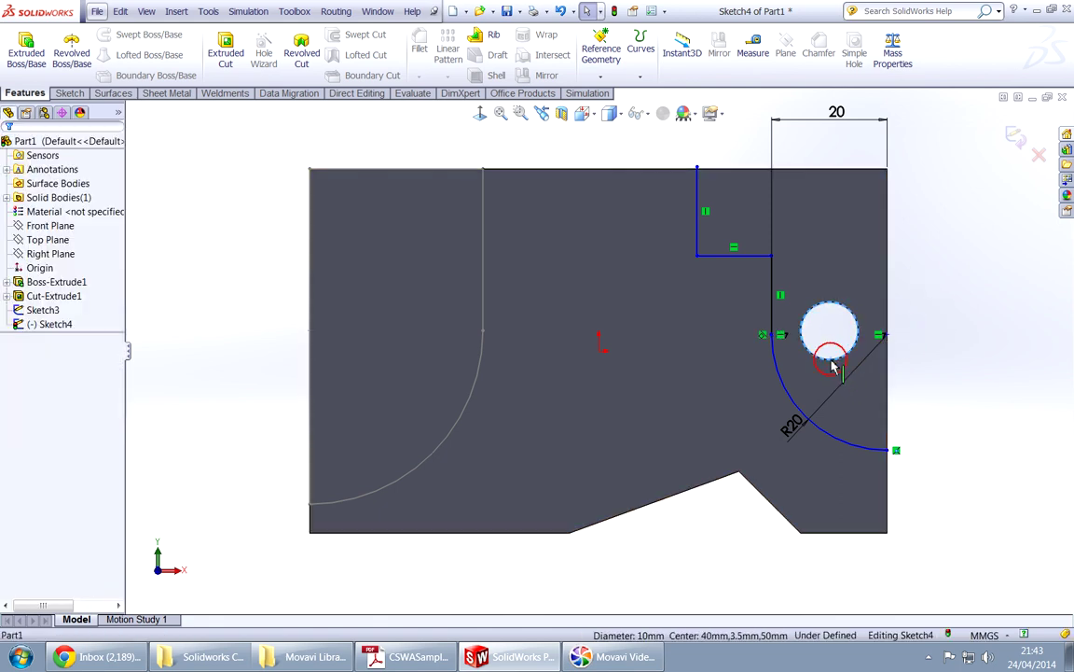
{"action": "right_click", "coordinate": [835, 367]}
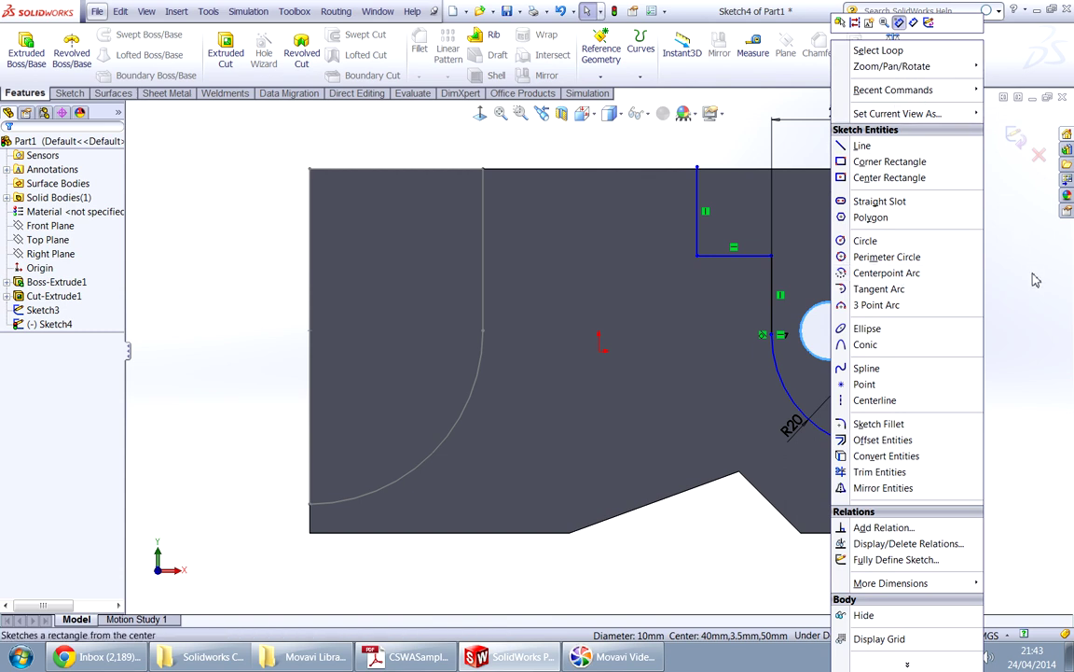
{"action": "key", "text": "Escape"}
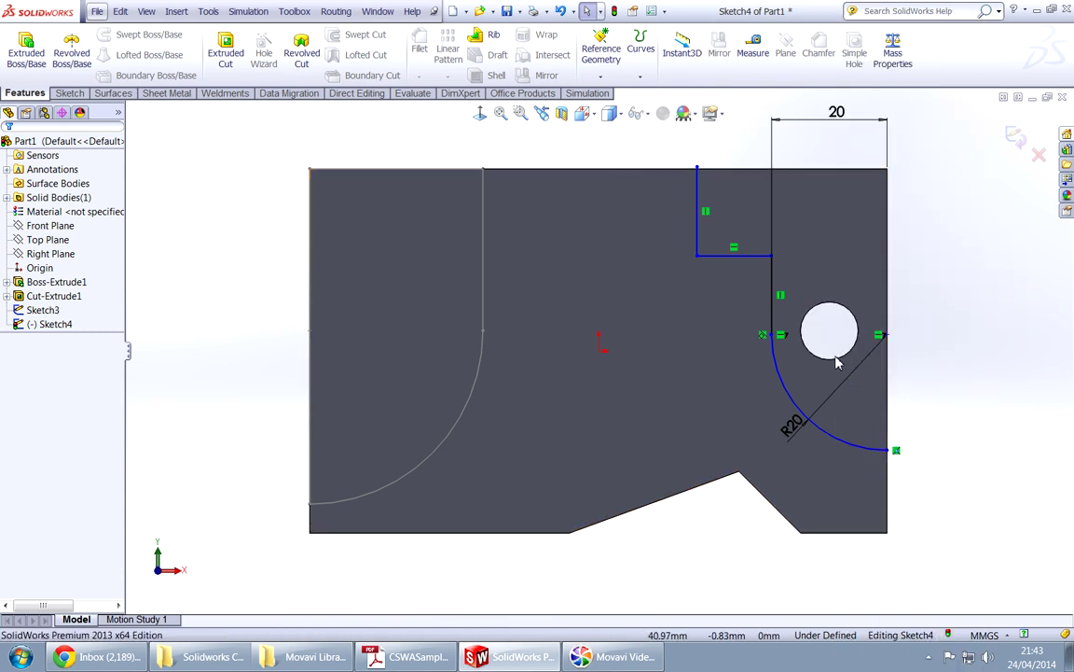
{"action": "left_click", "coordinate": [483, 333]}
{"action": "left_click", "coordinate": [781, 335]}
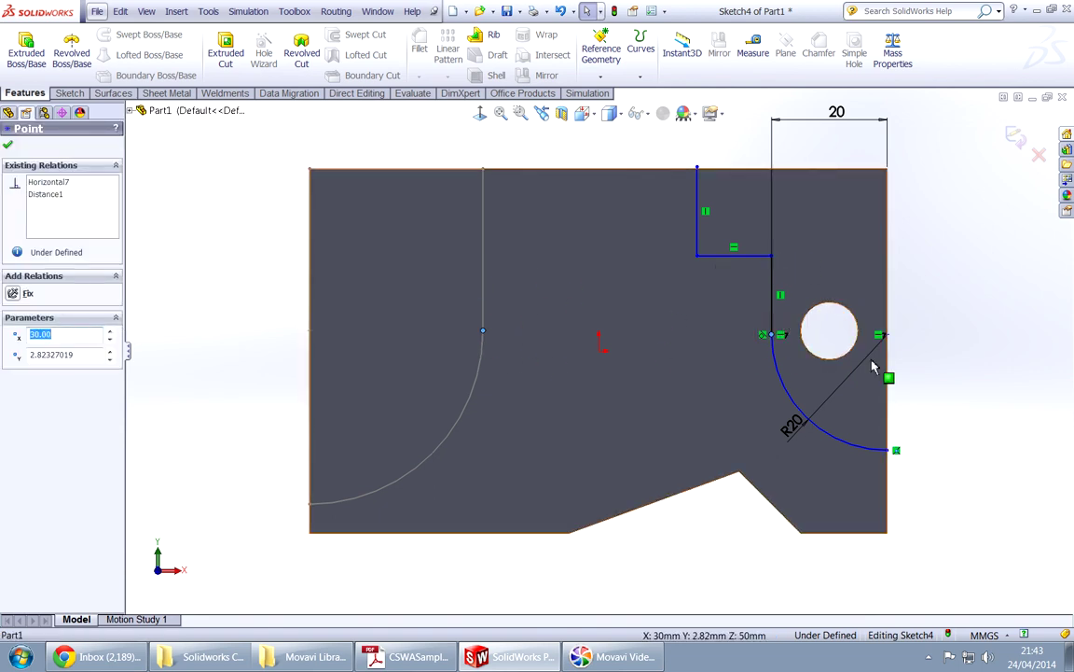
{"action": "left_click", "coordinate": [979, 345]}
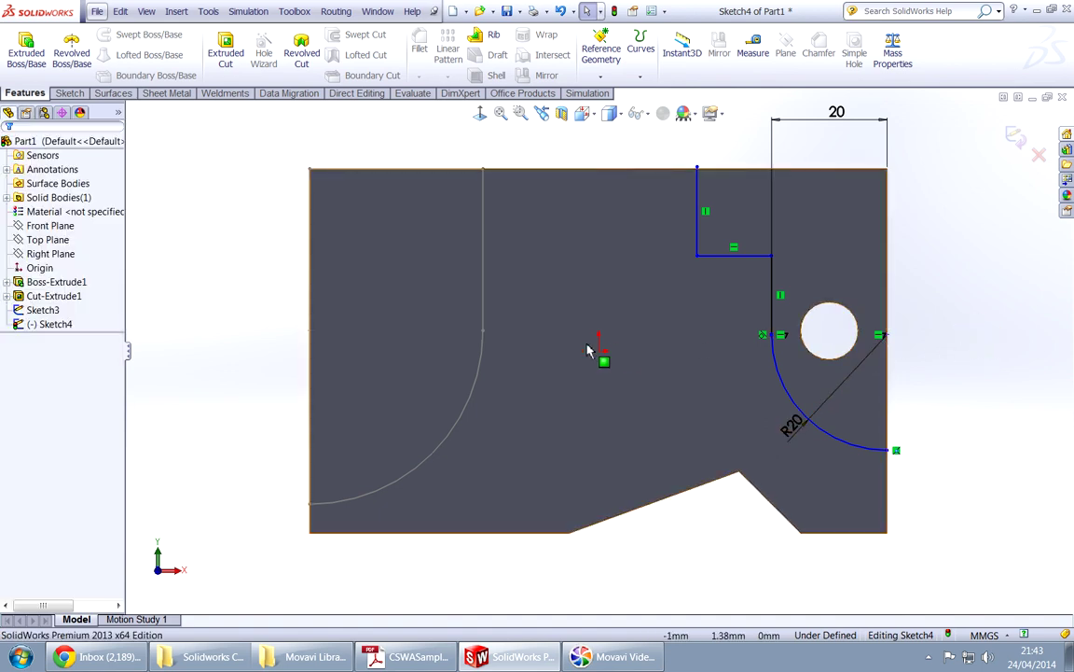
Place a sketch point at the centre of the circular hole, coincident with it.
{"action": "middle_click_drag", "start_coordinate": [602, 383], "coordinate": [721, 398]}
{"action": "key", "text": "ctrl+8"}
{"action": "left_click", "coordinate": [686, 311]}
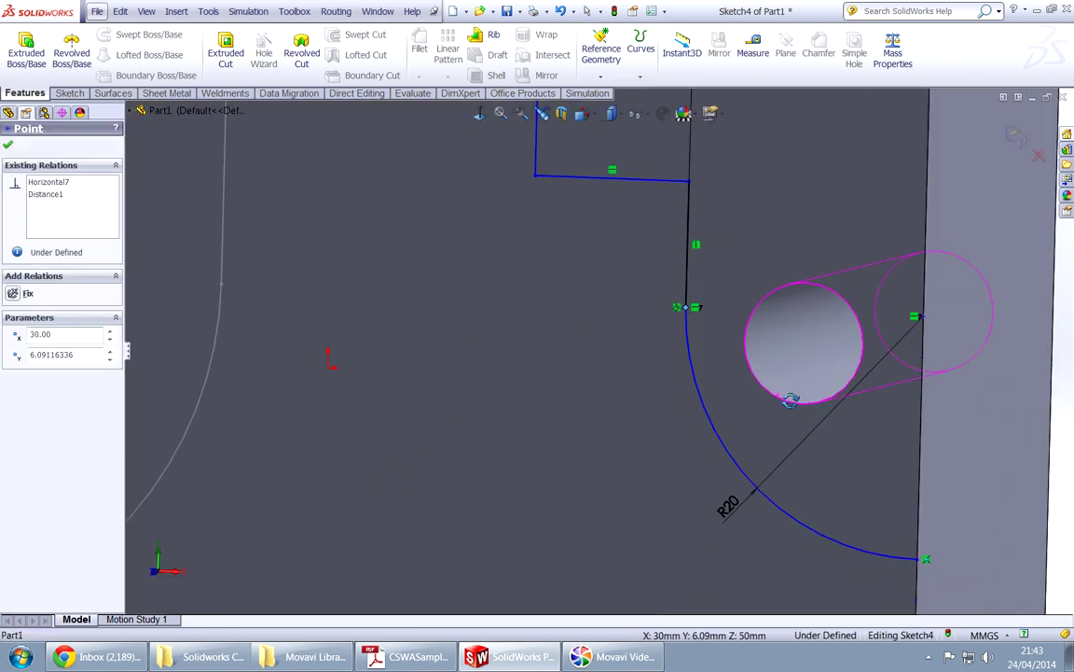
{"action": "mouse_move", "coordinate": [810, 407]}
{"action": "middle_mouse_down"}
{"action": "mouse_move", "coordinate": [821, 397]}
{"action": "mouse_move", "coordinate": [815, 412]}
{"action": "middle_mouse_up"}
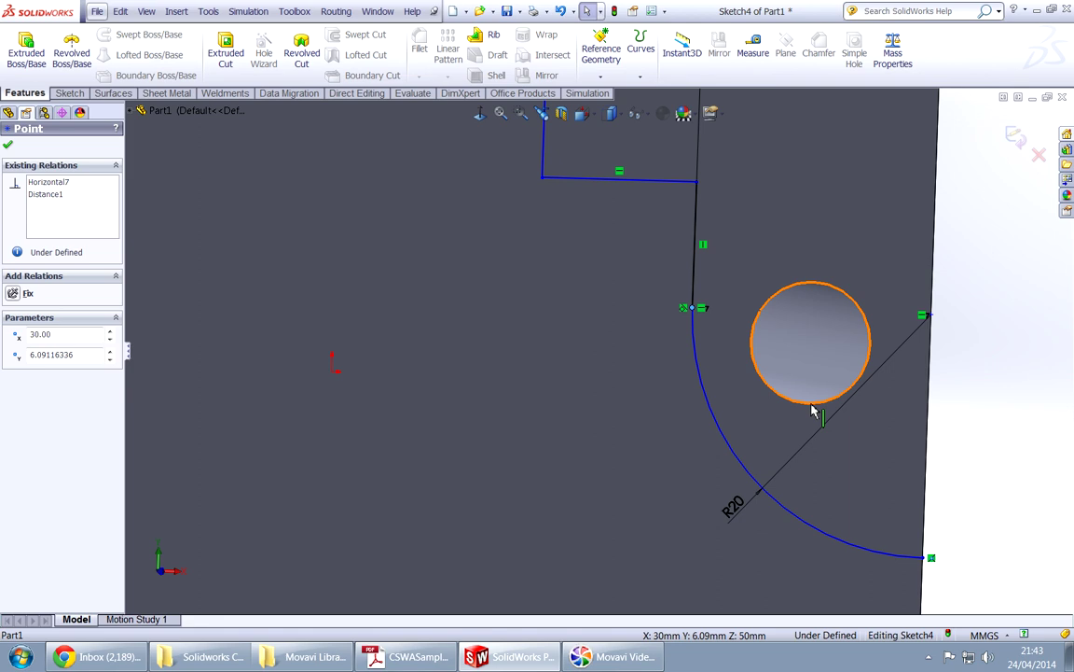
{"action": "right_click", "coordinate": [986, 294]}
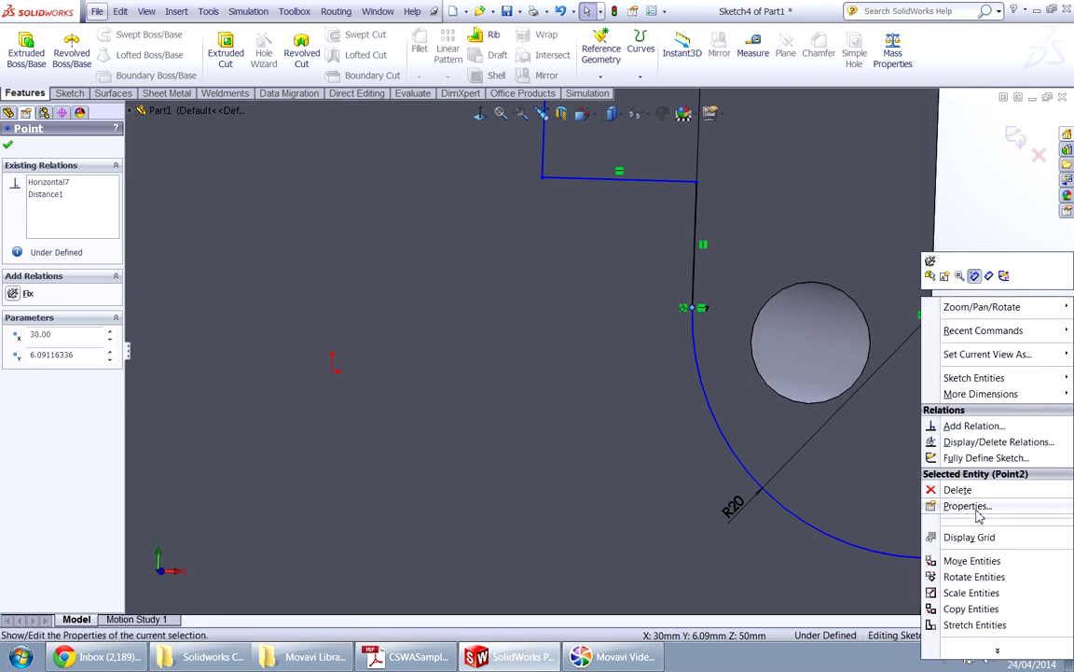
{"action": "right_click", "coordinate": [974, 192]}
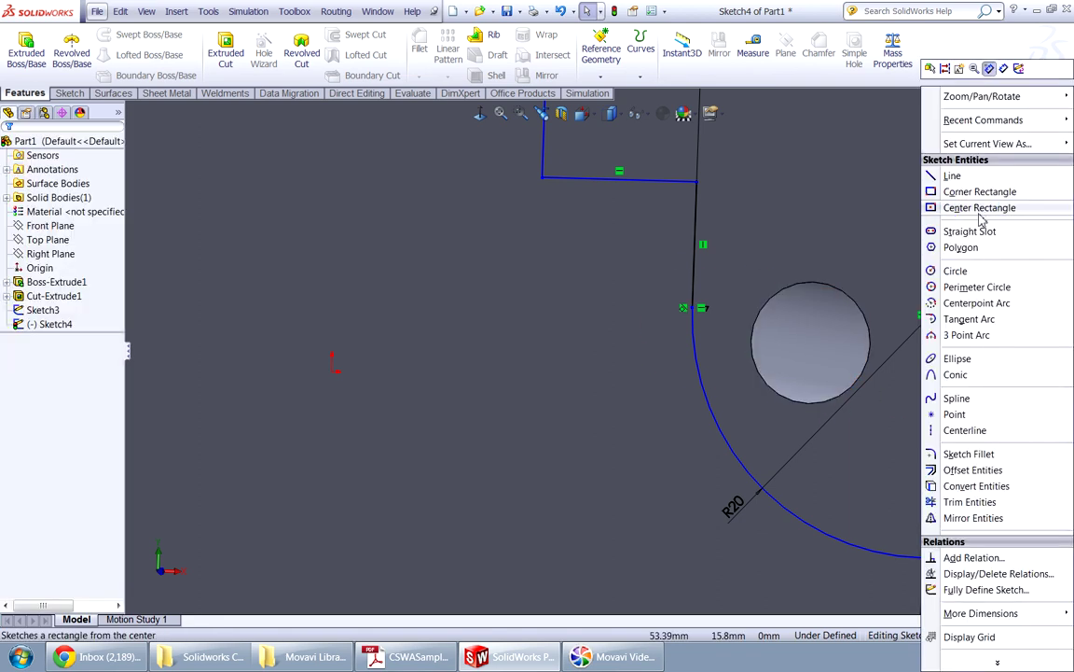
{"action": "left_click", "coordinate": [980, 414]}
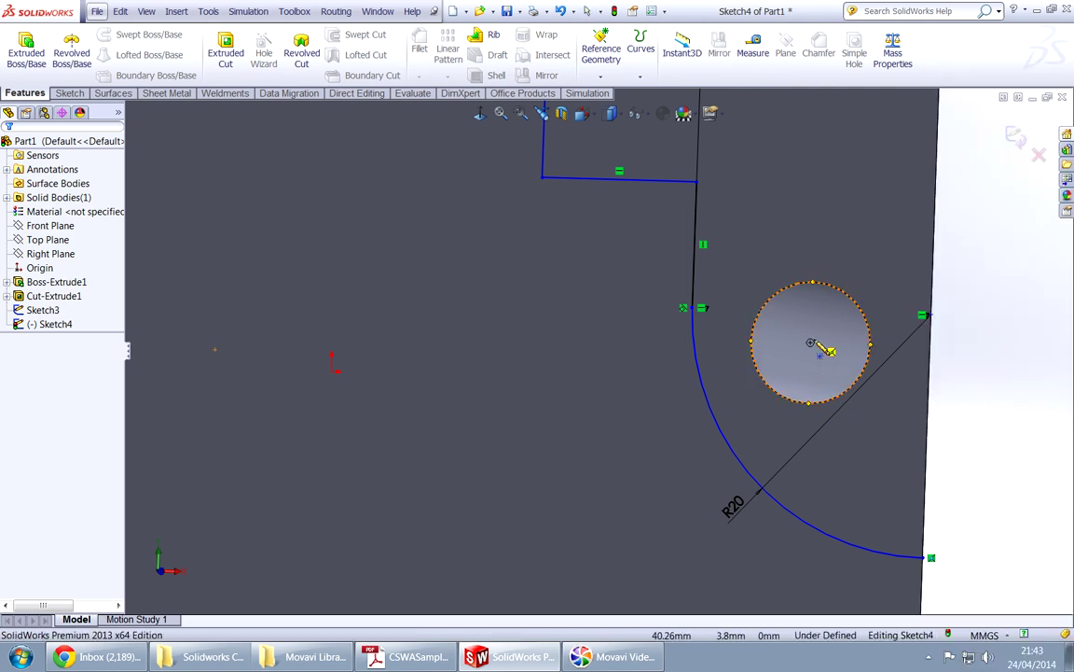
{"action": "left_click", "coordinate": [810, 343]}
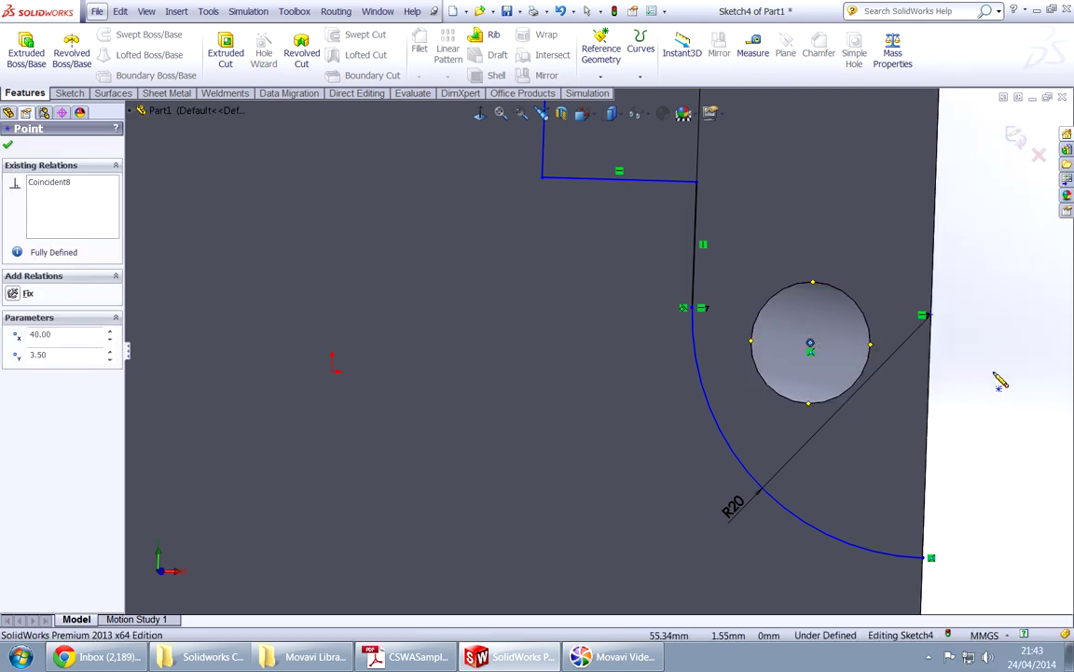
{"action": "key", "text": "Escape"}
Add a horizontal relation between the hole's centre point and the upper end of the R20 arc.
{"action": "left_click", "coordinate": [810, 344]}
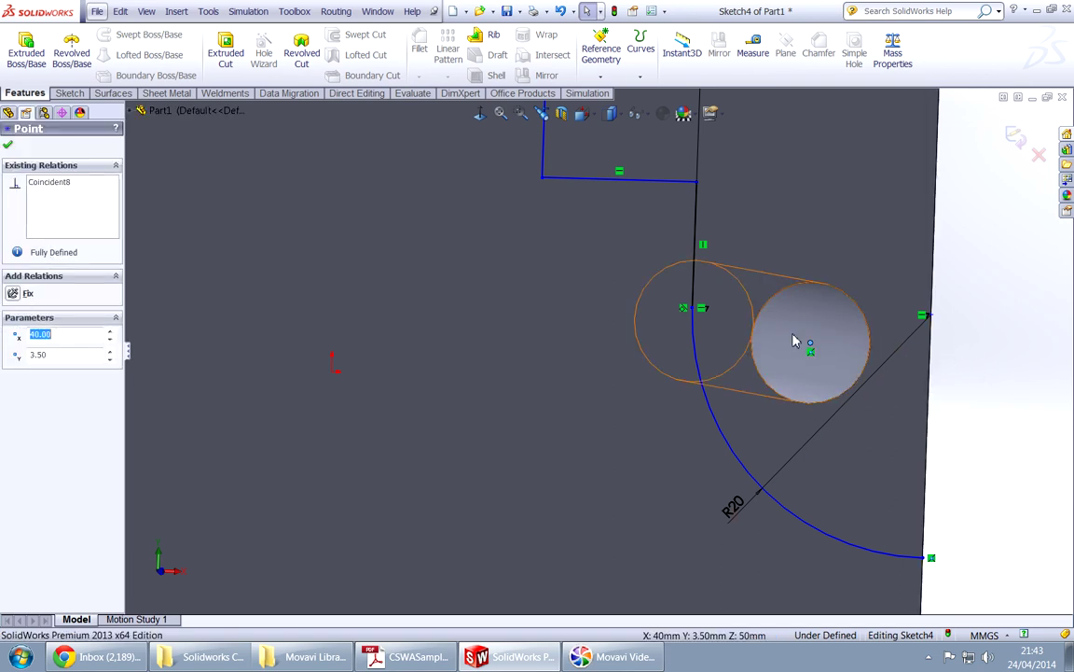
{"action": "left_click", "coordinate": [692, 312], "text": "ctrl"}
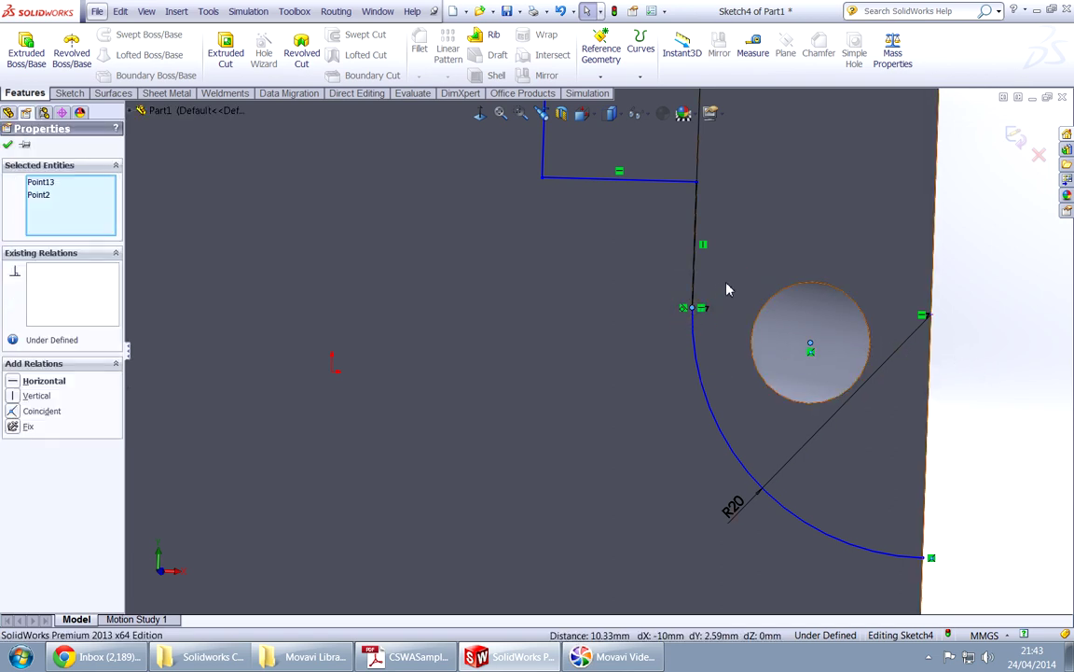
{"action": "left_click", "coordinate": [731, 258]}
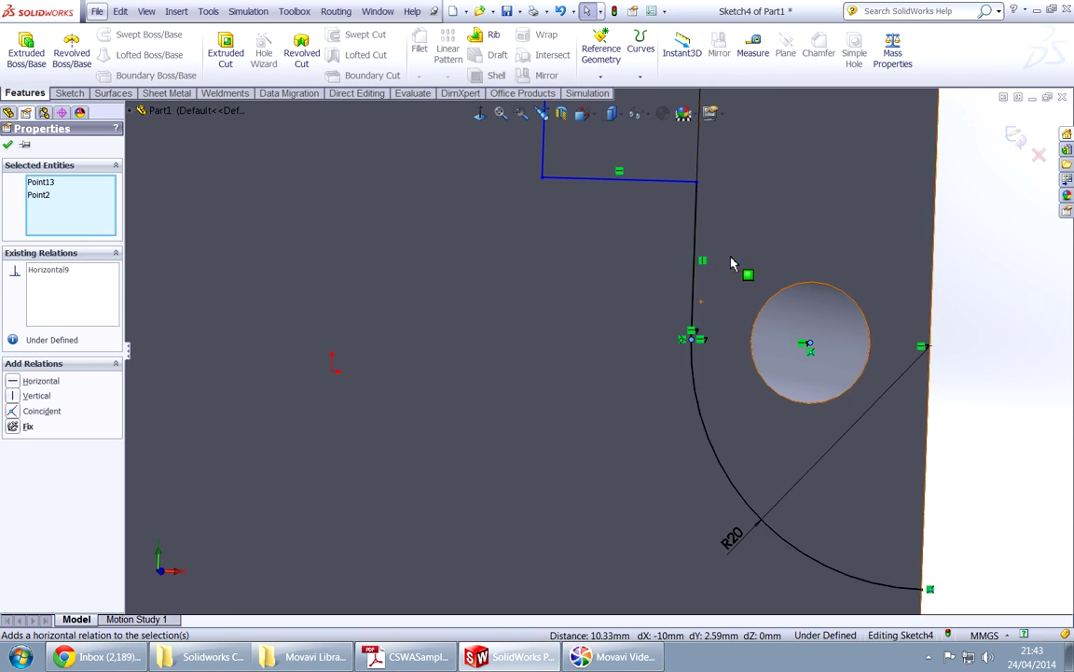
{"action": "left_click", "coordinate": [981, 388]}
{"action": "scroll", "coordinate": [981, 413], "scroll_direction": "up", "scroll_amount": 3}
{"action": "scroll", "coordinate": [972, 399], "scroll_direction": "down", "scroll_amount": 3}
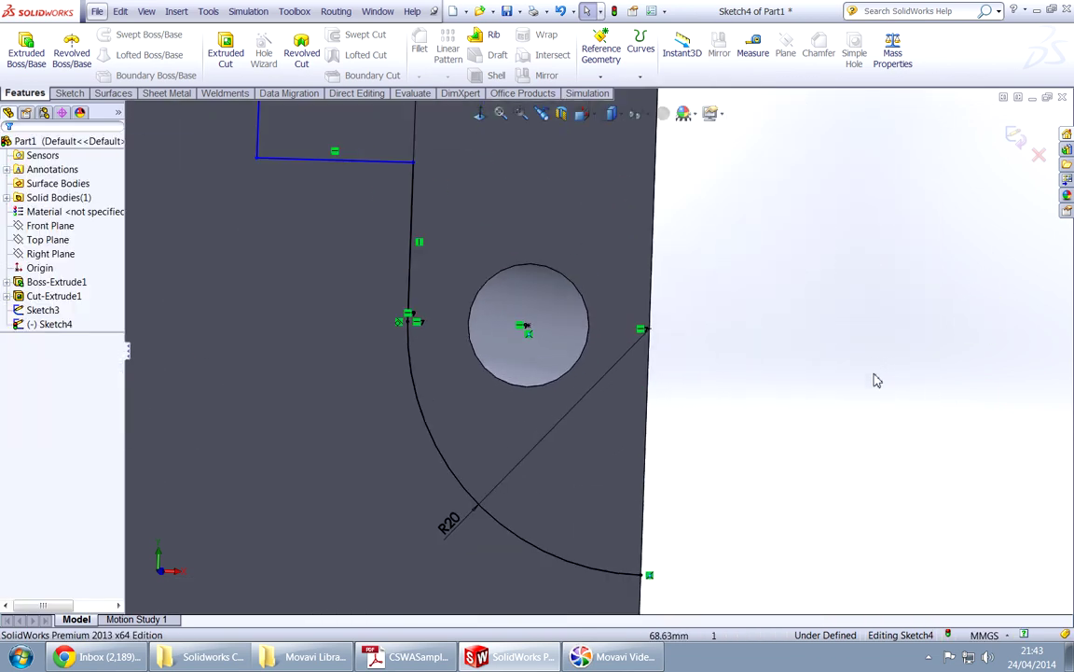
Check the upper notch in the exam PDF and delete its horizontal line and the vertical line at its inner end.
{"action": "scroll", "coordinate": [858, 387], "scroll_direction": "up", "scroll_amount": 5}
{"action": "left_click", "coordinate": [525, 277]}
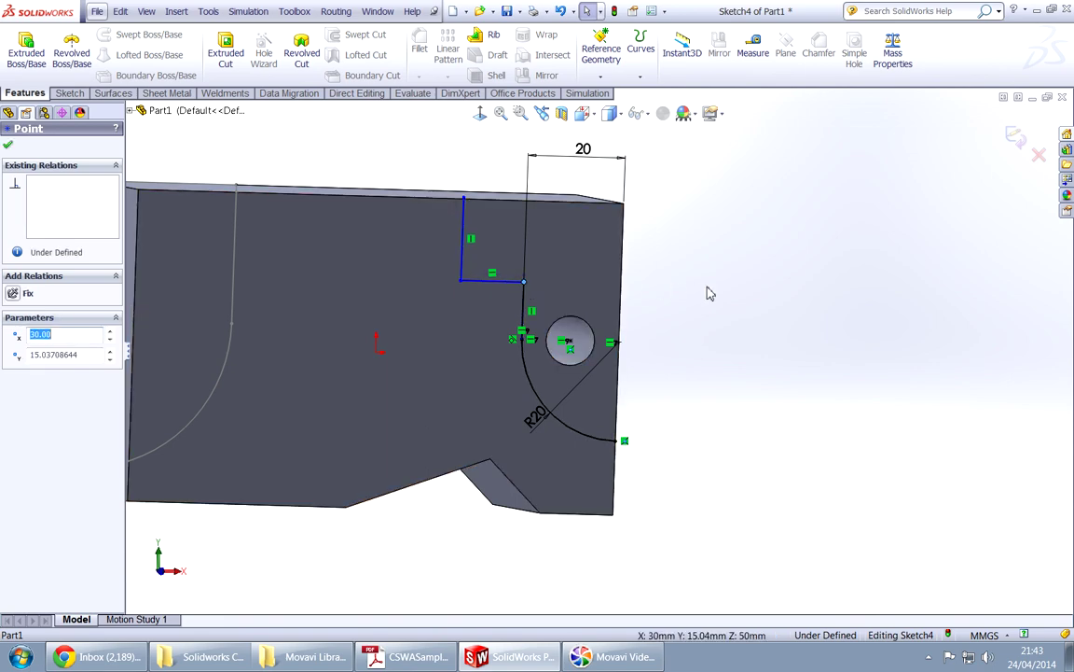
{"action": "key", "text": "alt+Tab"}
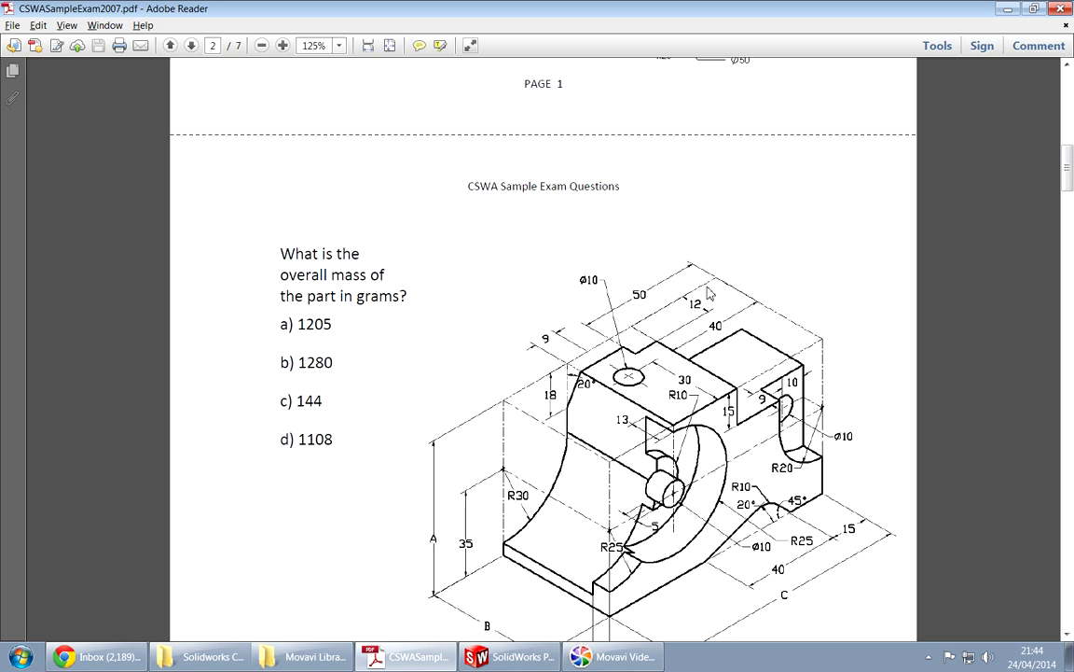
{"action": "key", "text": "alt+Tab"}
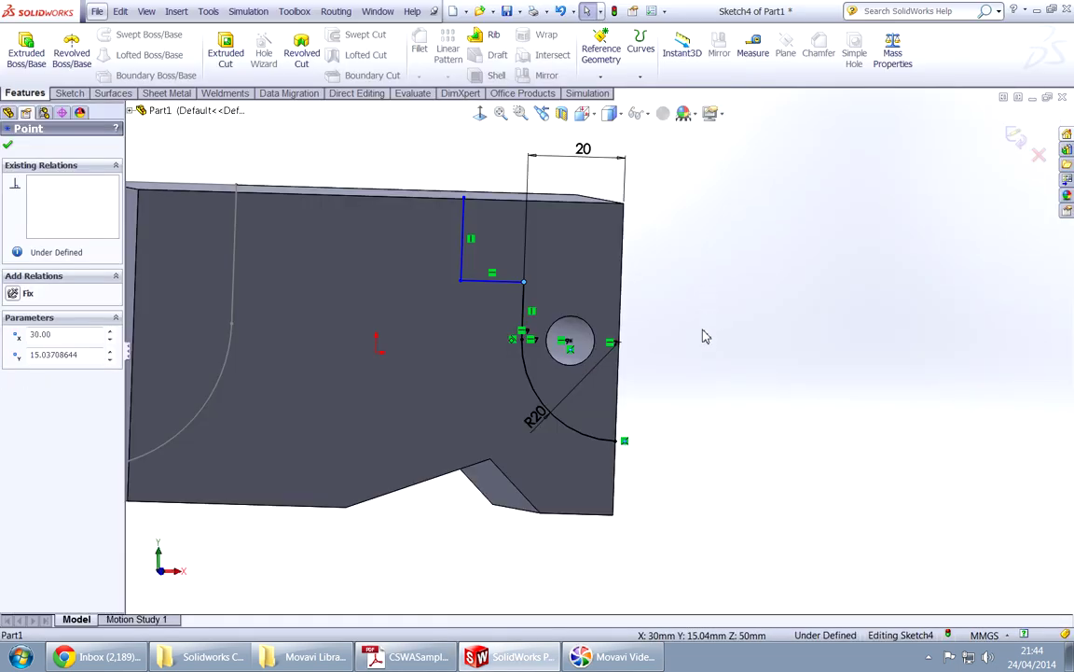
{"action": "left_click", "coordinate": [478, 280]}
{"action": "key", "text": "Delete"}
{"action": "key", "text": "Delete"}
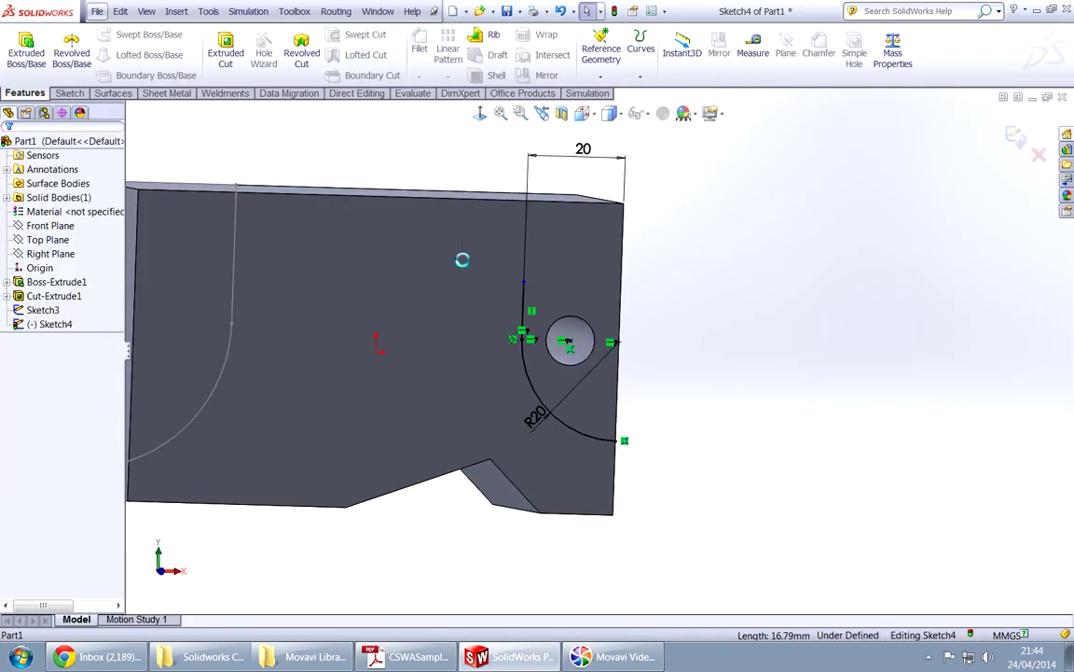
Close the profile around the hole with a horizontal line to the block's right edge and a vertical line down to the arc's lower end.
{"action": "right_click_drag", "start_coordinate": [758, 326], "coordinate": [696, 327]}
{"action": "left_click", "coordinate": [525, 281]}
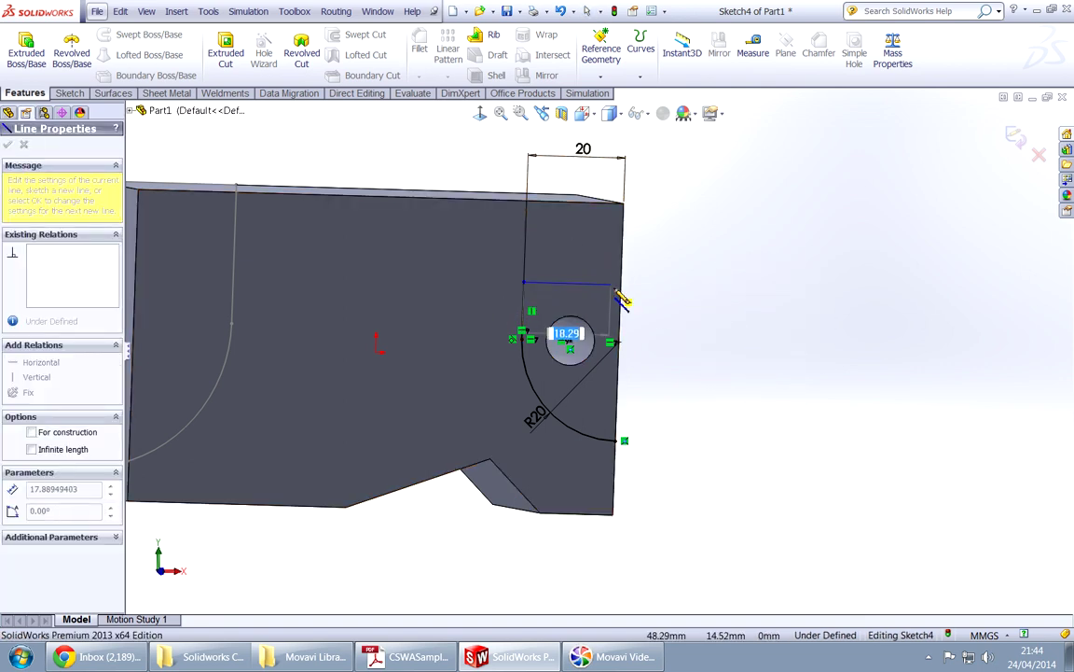
{"action": "left_click", "coordinate": [623, 284]}
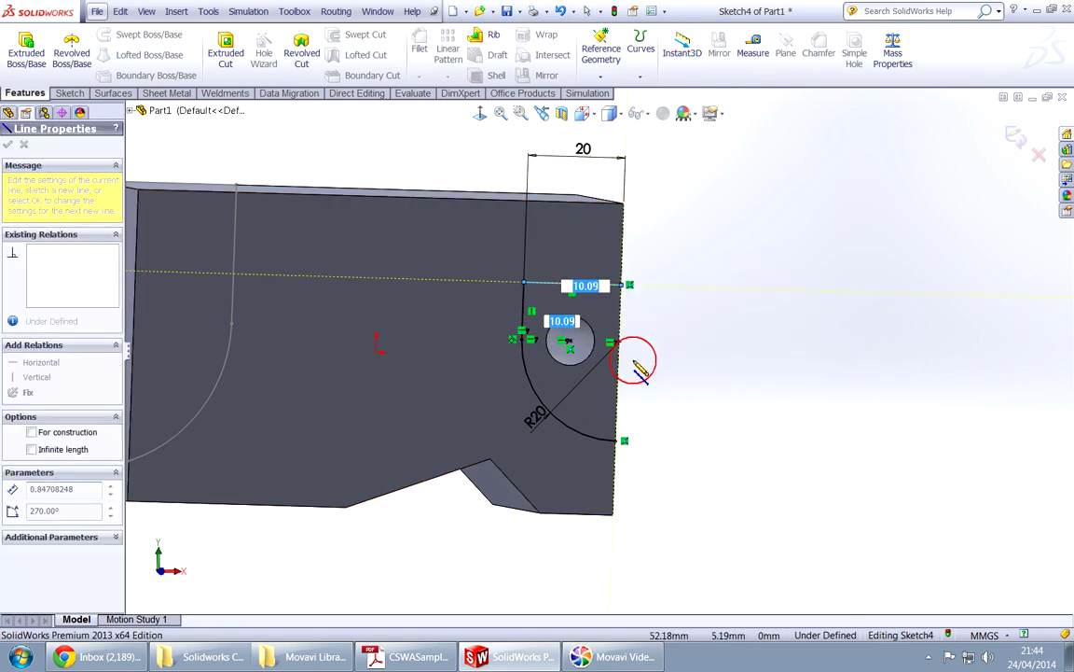
{"action": "double_click", "coordinate": [623, 439]}
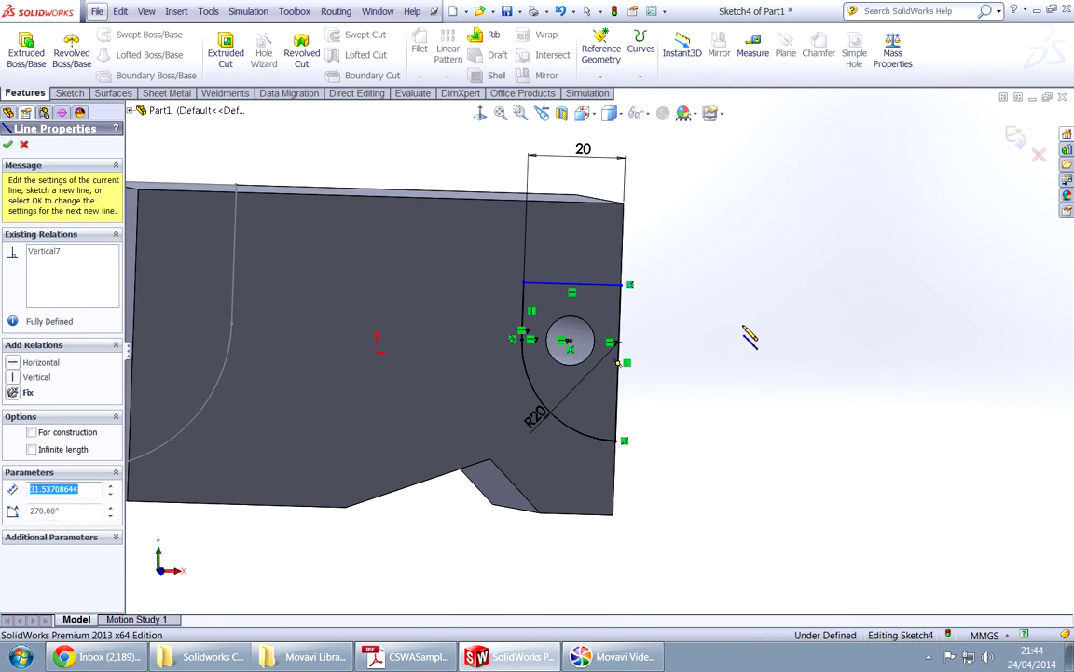
Dimension the horizontal line above the hole at 15 mm from the block's top edge.
{"action": "right_click_drag", "start_coordinate": [751, 334], "coordinate": [750, 280]}
{"action": "left_click", "coordinate": [578, 283]}
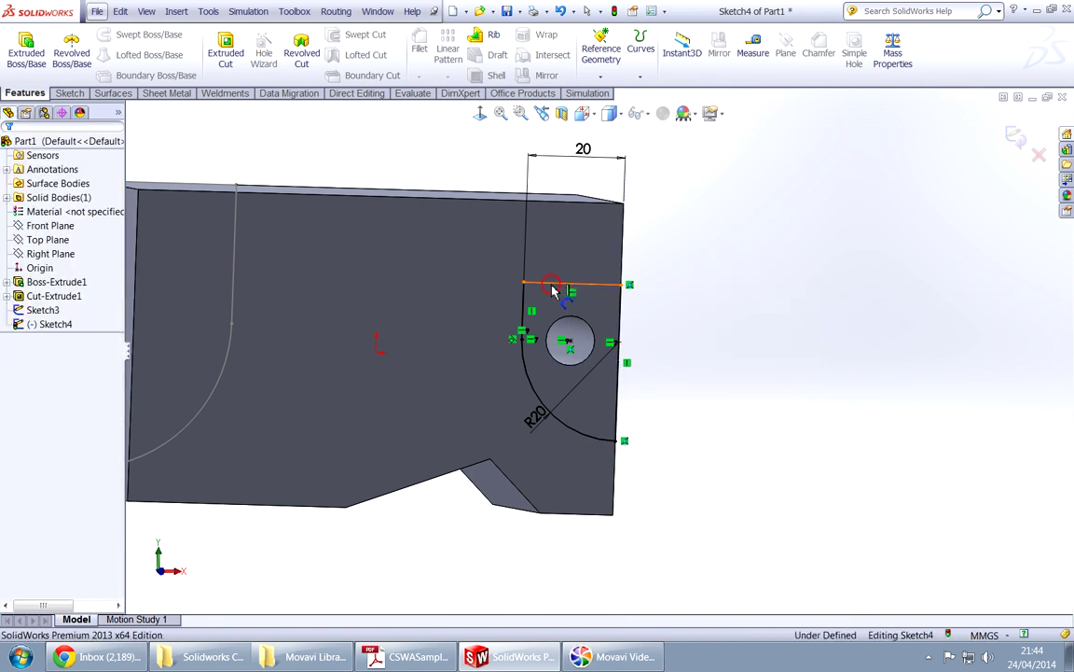
{"action": "left_click", "coordinate": [568, 197]}
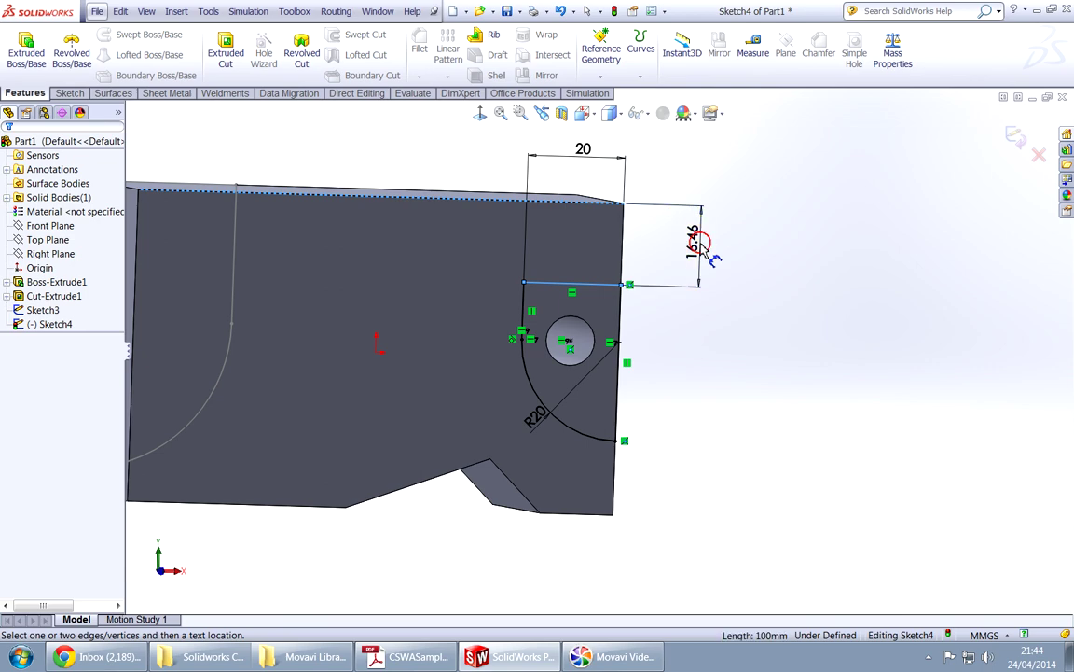
{"action": "left_click", "coordinate": [698, 241]}
{"action": "type", "text": "15"}
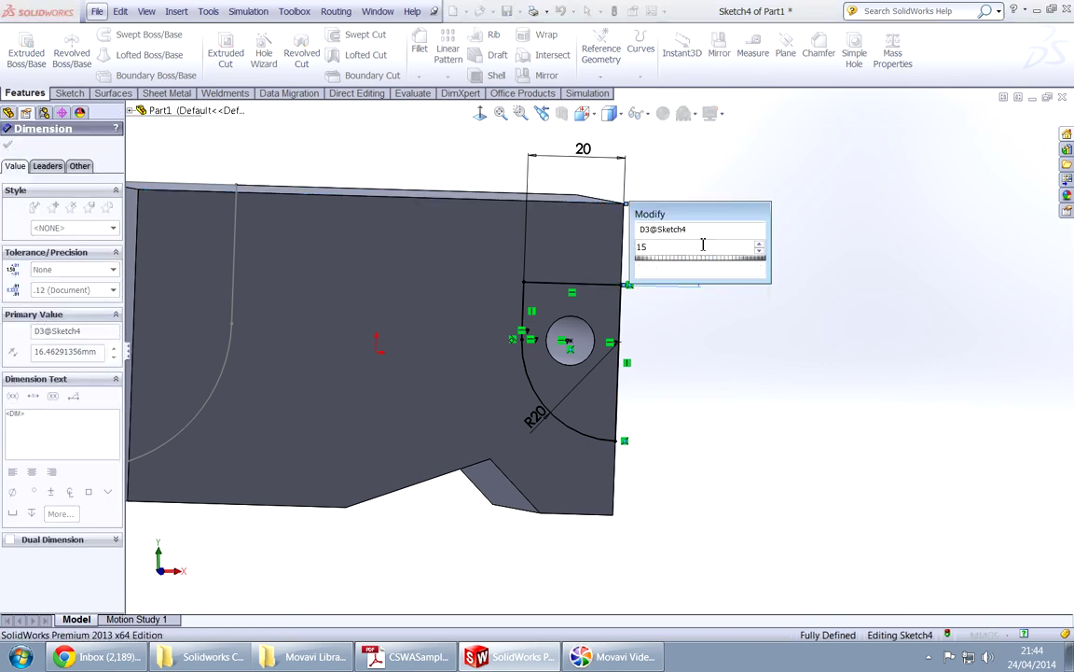
{"action": "key", "text": "Return"}
Check the exam drawing, extend the horizontal line 20 mm leftward, and close the upper notch profile along the block's top and right edges.
{"action": "key", "text": "alt+Tab"}
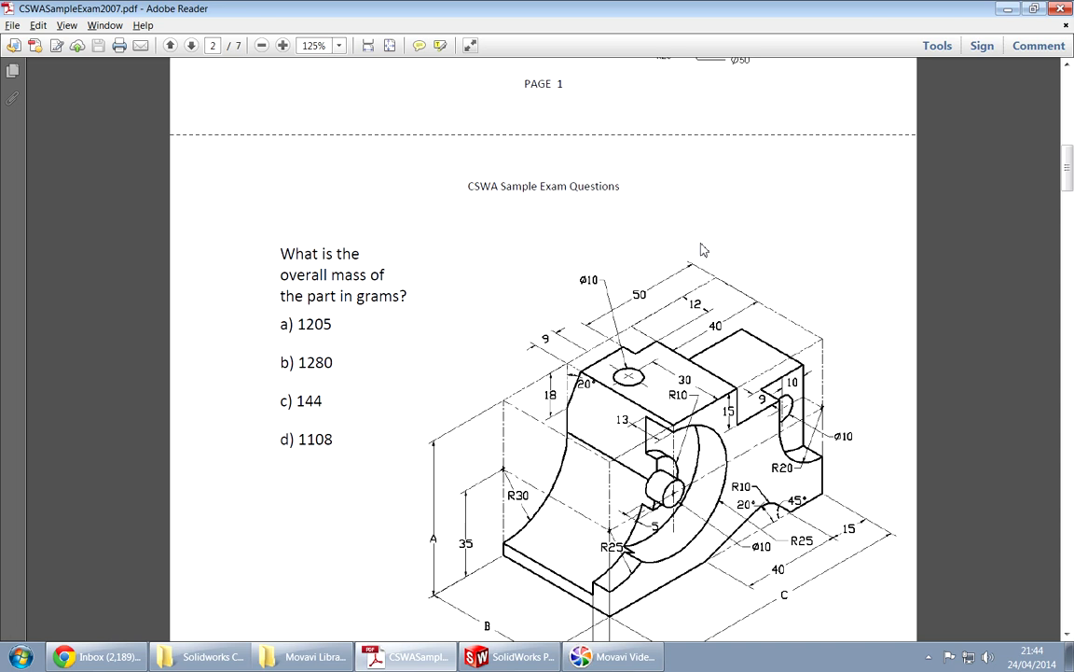
{"action": "key", "text": "alt+Tab"}
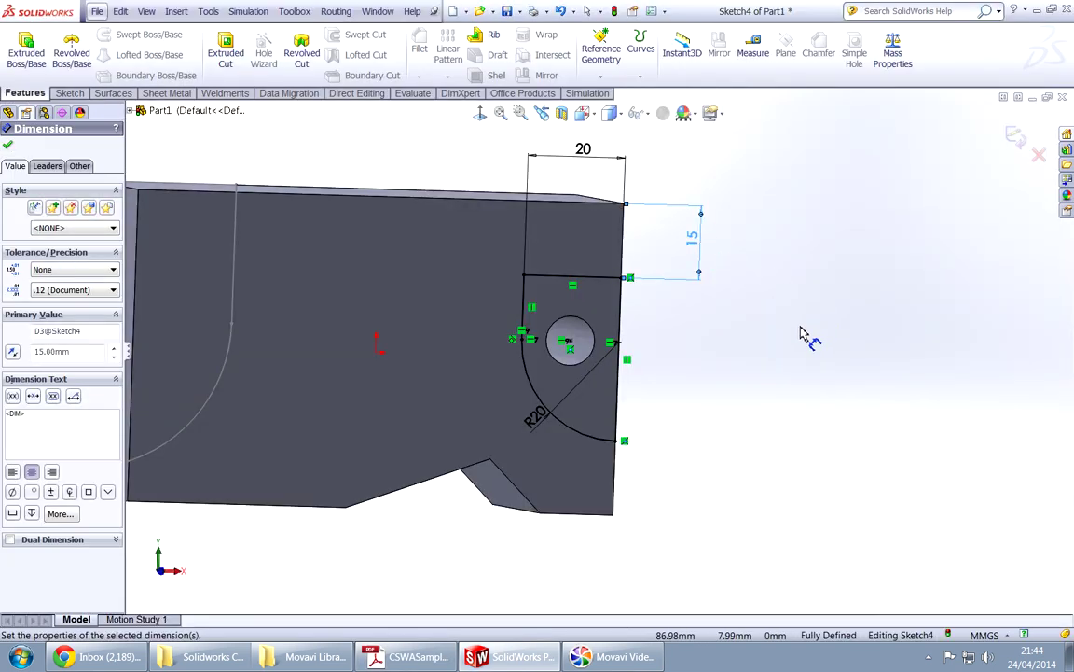
{"action": "right_click_drag", "start_coordinate": [801, 334], "coordinate": [751, 337]}
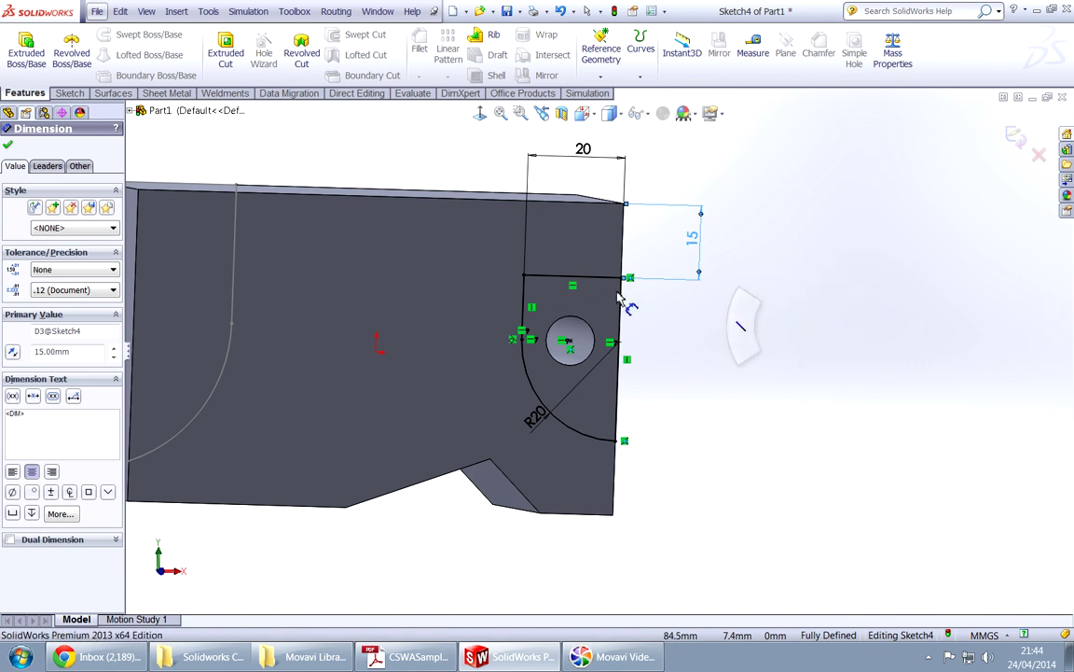
{"action": "left_click", "coordinate": [524, 277]}
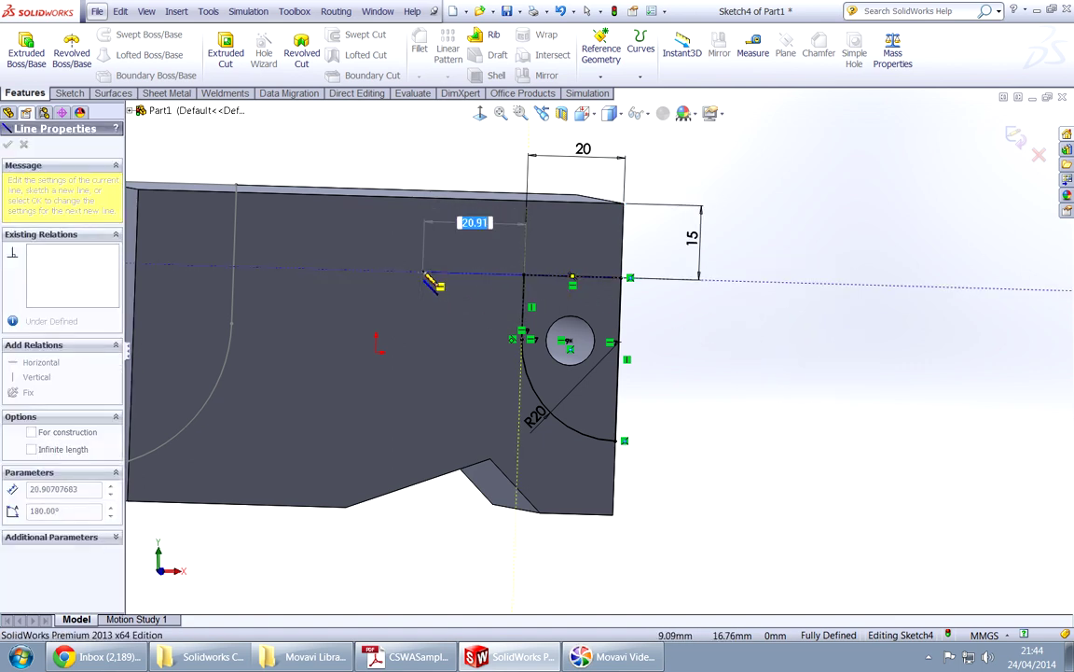
{"action": "type", "text": "2"}
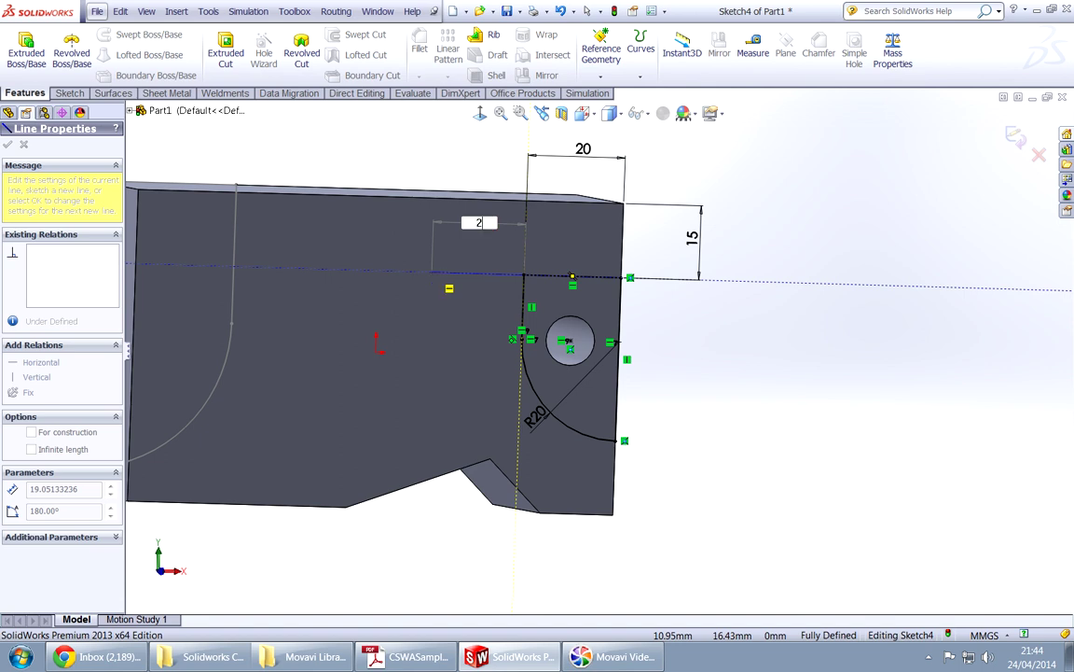
{"action": "type", "text": "0"}
{"action": "key", "text": "Return"}
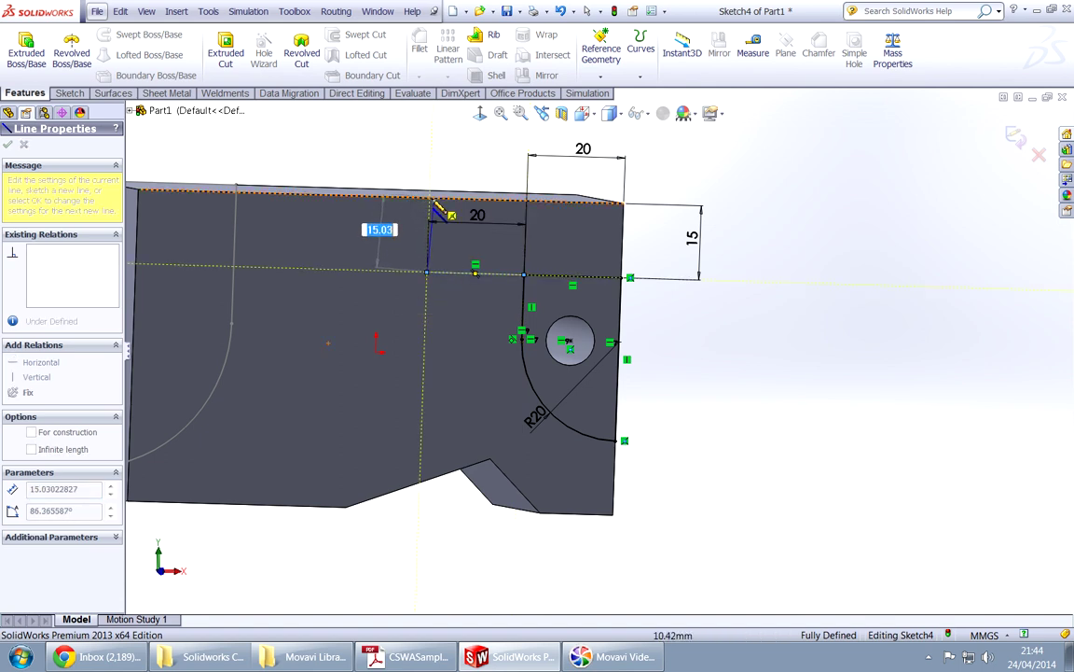
{"action": "left_click", "coordinate": [429, 189]}
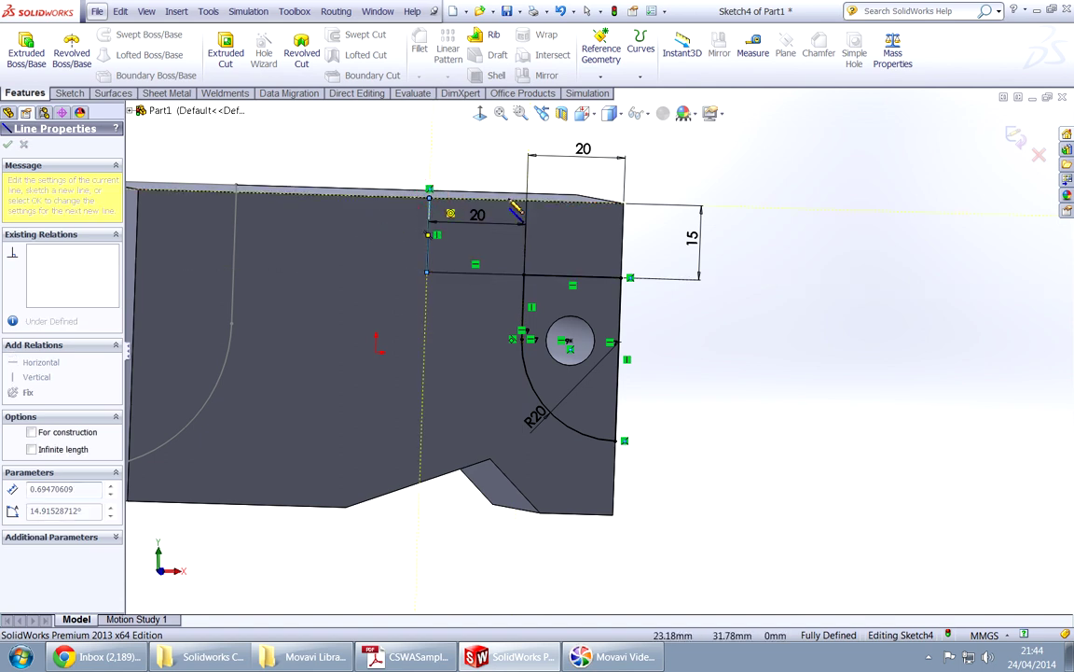
{"action": "left_click", "coordinate": [624, 204]}
{"action": "left_click", "coordinate": [622, 278]}
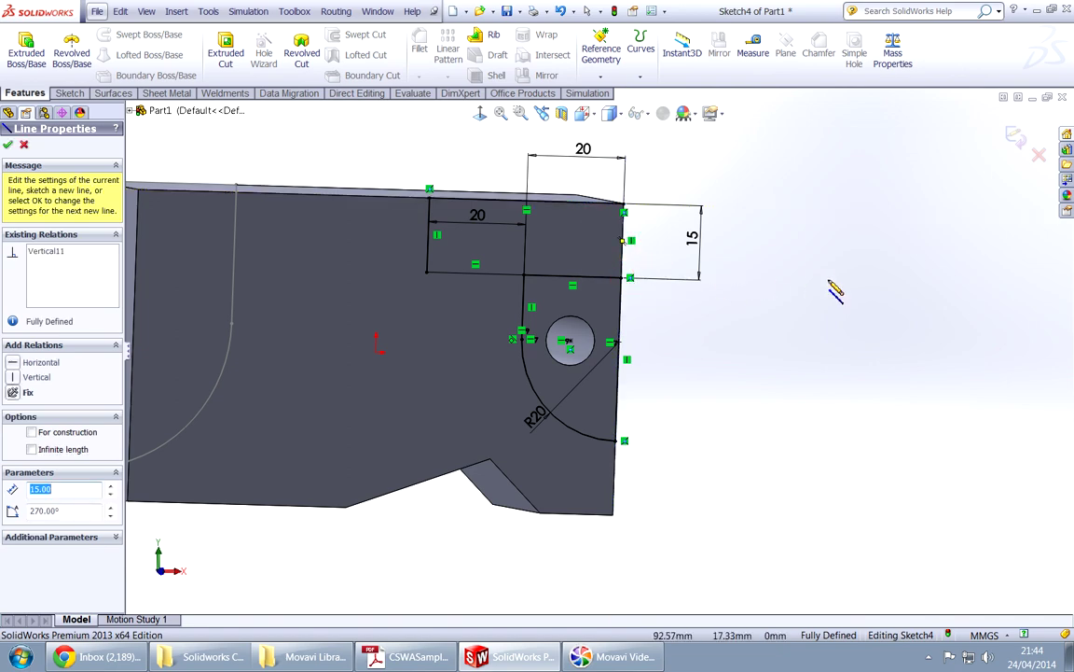
Check the exam drawing, then cut-extrude the rectangular notch region at the upper right corner through the block's full thickness.
{"action": "key", "text": "alt+Tab"}
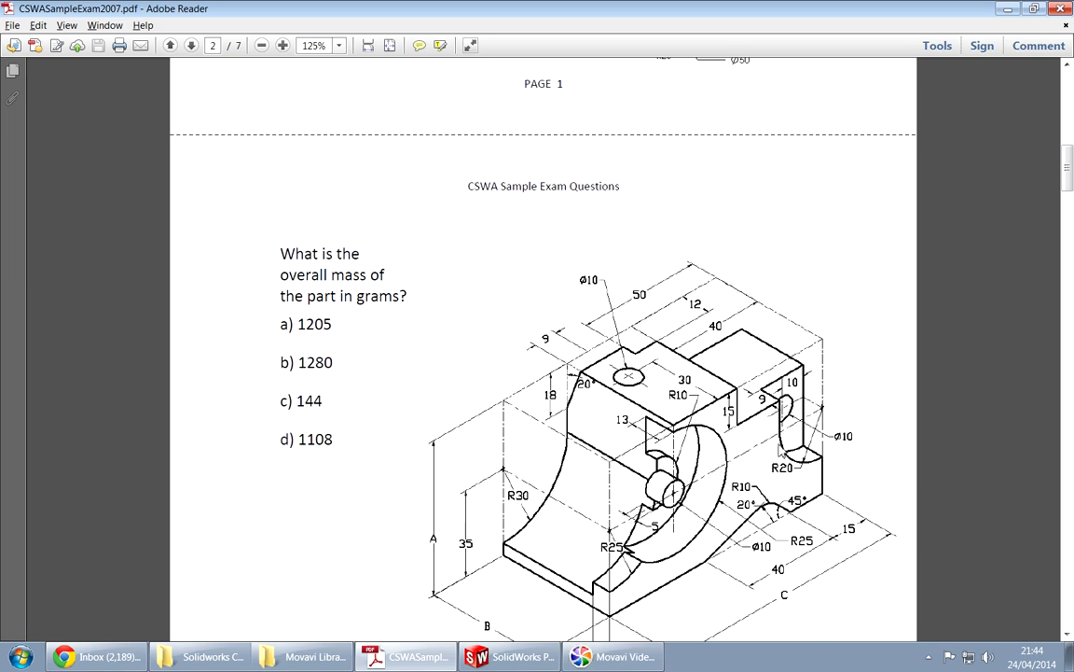
{"action": "key", "text": "alt+Tab"}
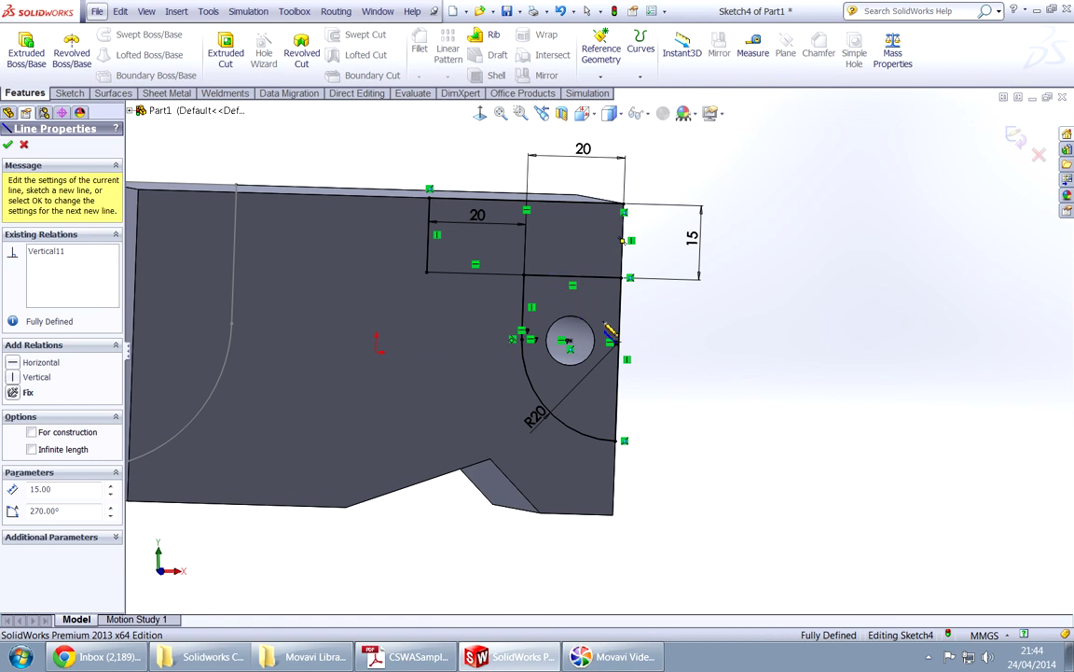
{"action": "key", "text": "c"}
{"action": "left_click", "coordinate": [598, 256]}
{"action": "right_click", "coordinate": [817, 159]}
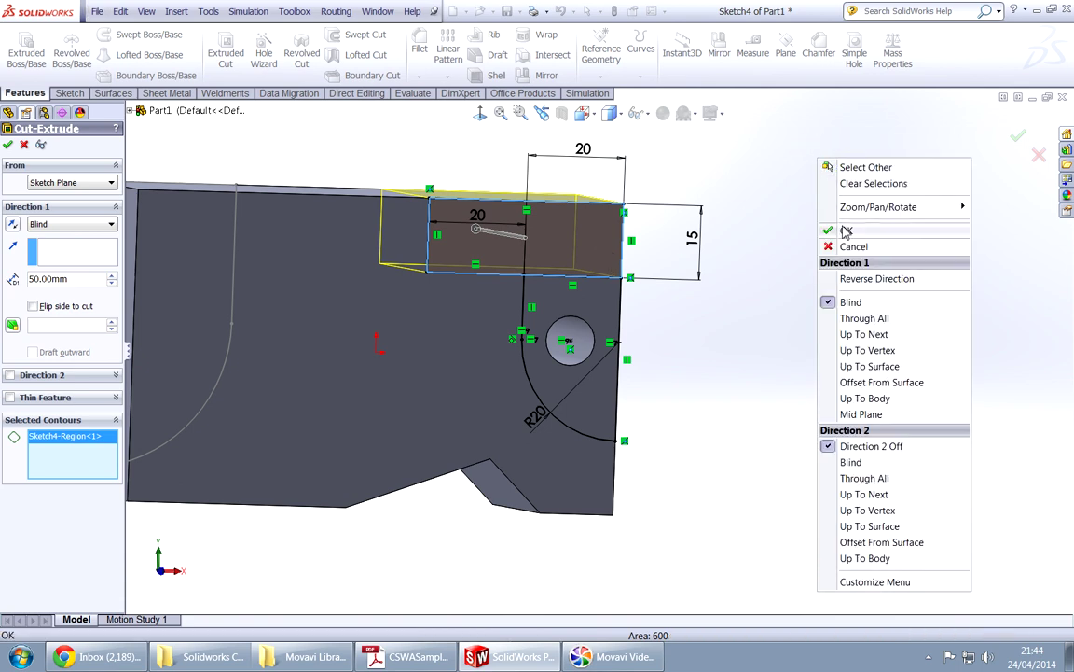
{"action": "left_click", "coordinate": [856, 313]}
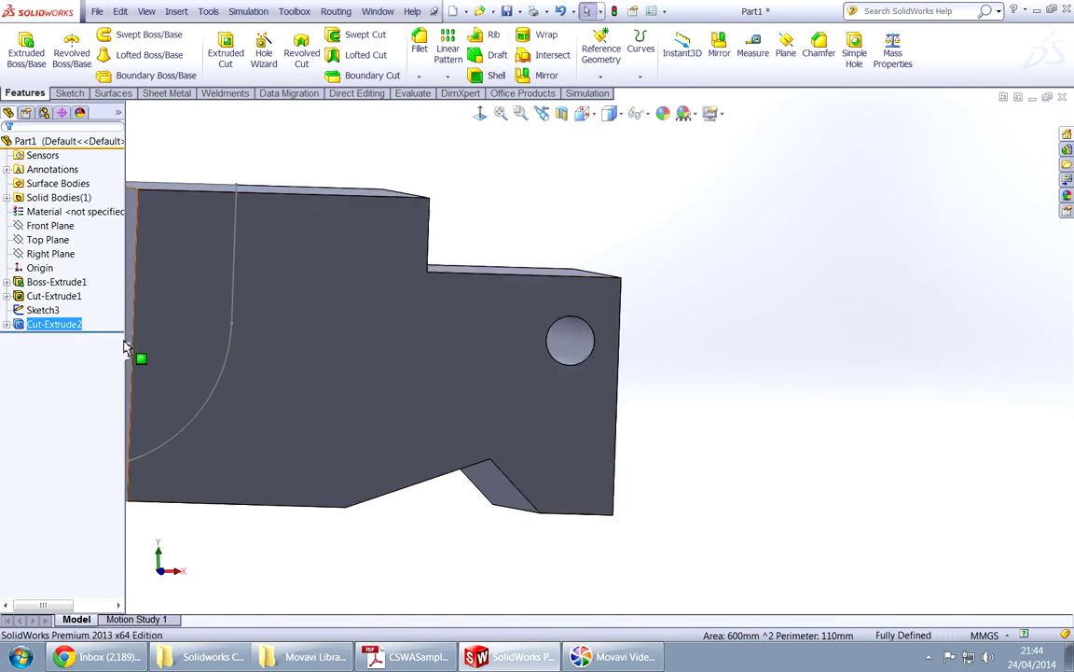
Check the exam drawing, then reuse the notch cut's sketch to cut-extrude the region around the hole 9 mm deep.
{"action": "left_click", "coordinate": [8, 325]}
{"action": "left_click", "coordinate": [43, 338]}
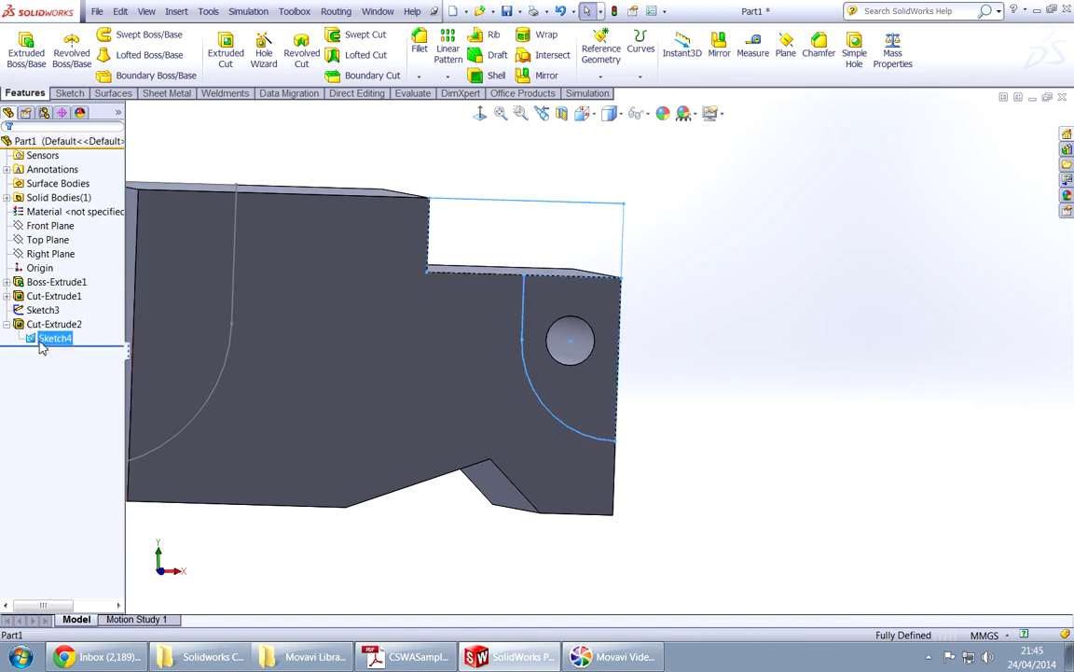
{"action": "key", "text": "Return"}
{"action": "left_click", "coordinate": [590, 391]}
{"action": "key", "text": "alt+Tab"}
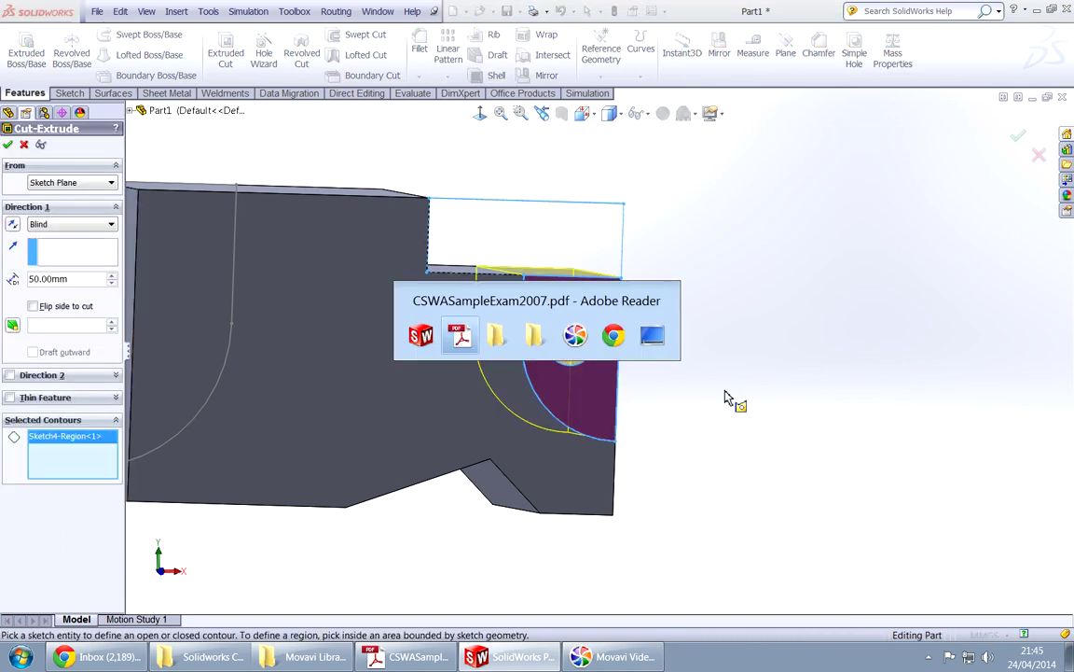
{"action": "key", "text": "alt+Tab"}
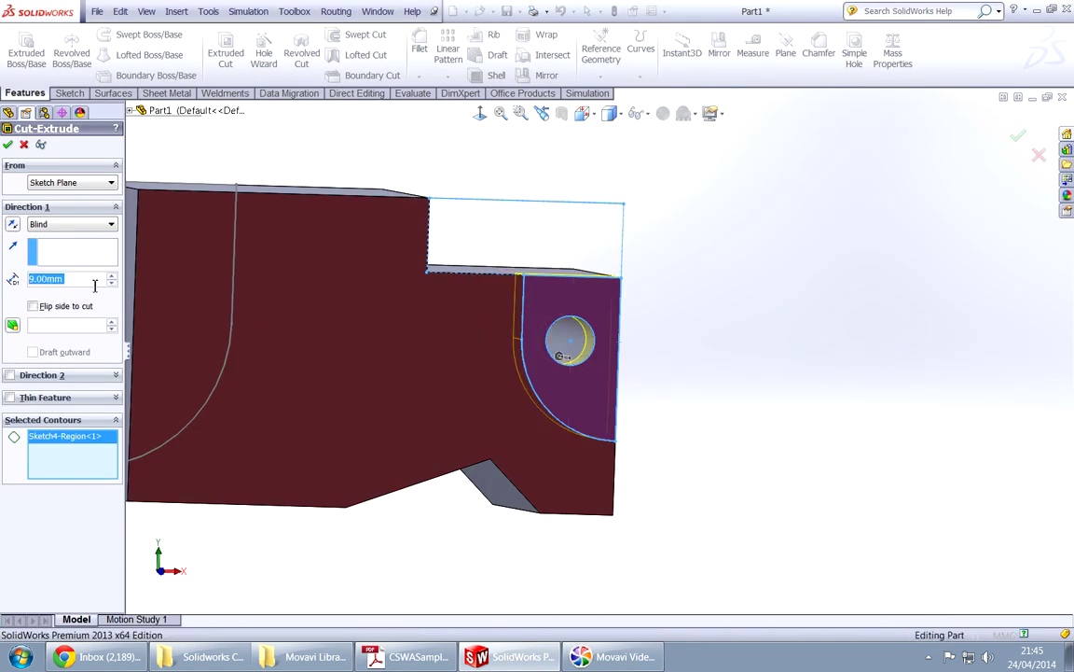
{"action": "key", "text": "Return"}
Check the exam drawing and start a new sketch on the block's large front face.
{"action": "middle_click_drag", "start_coordinate": [384, 424], "coordinate": [398, 465]}
{"action": "scroll", "coordinate": [398, 464], "scroll_direction": "up", "scroll_amount": 3}
{"action": "middle_click_drag", "start_coordinate": [403, 360], "coordinate": [399, 405]}
{"action": "key", "text": "alt+Tab"}
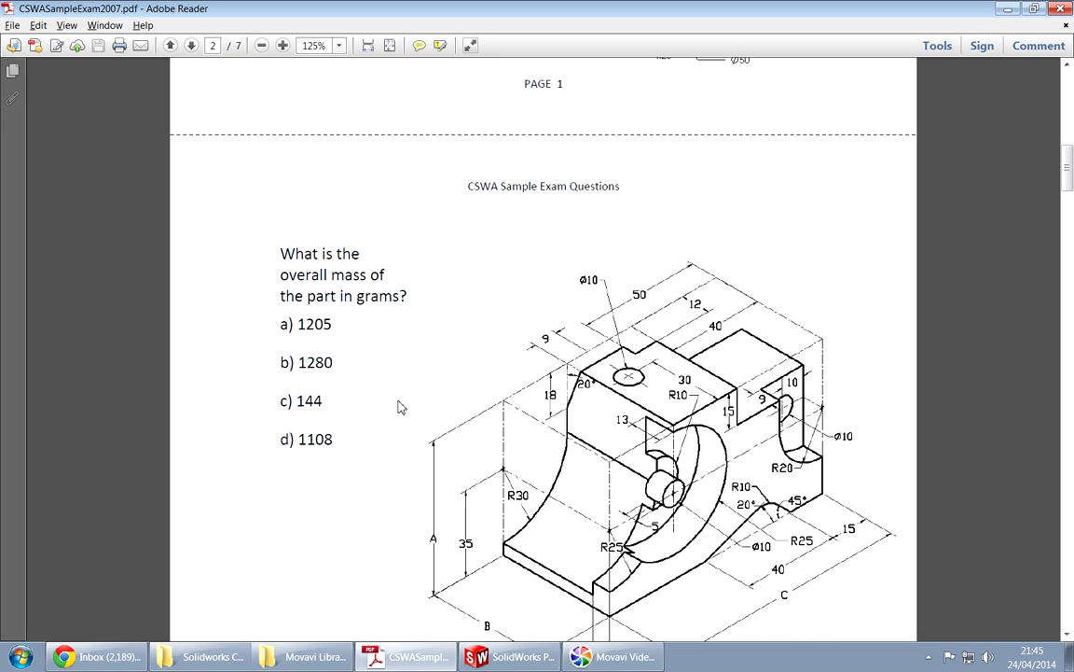
{"action": "key", "text": "alt+Tab"}
{"action": "left_click", "coordinate": [503, 326]}
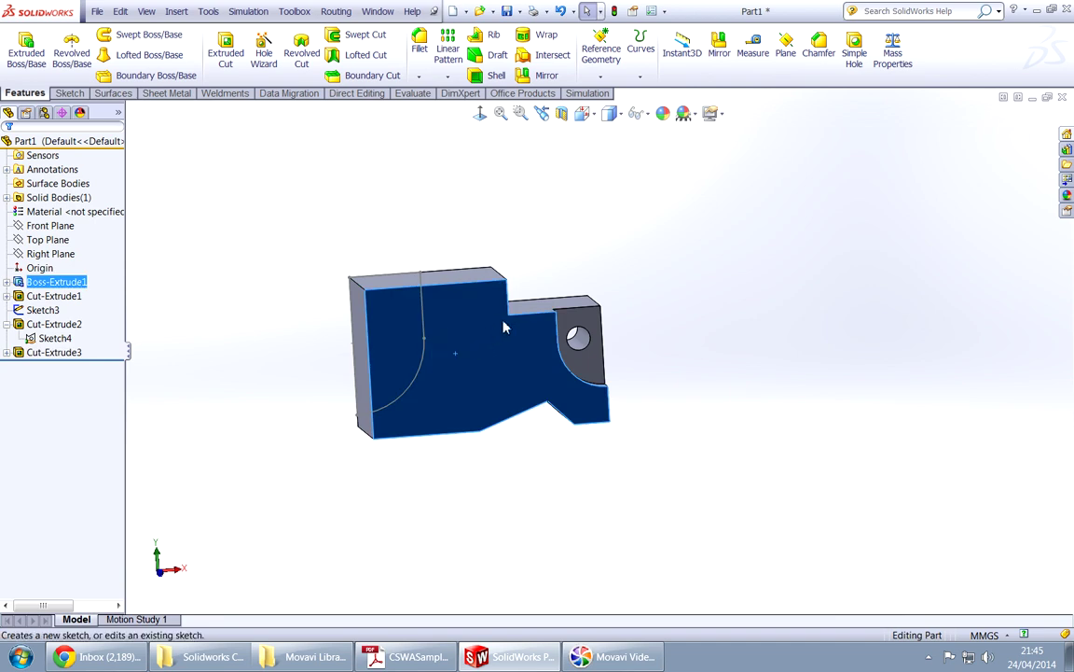
{"action": "left_click", "coordinate": [503, 313]}
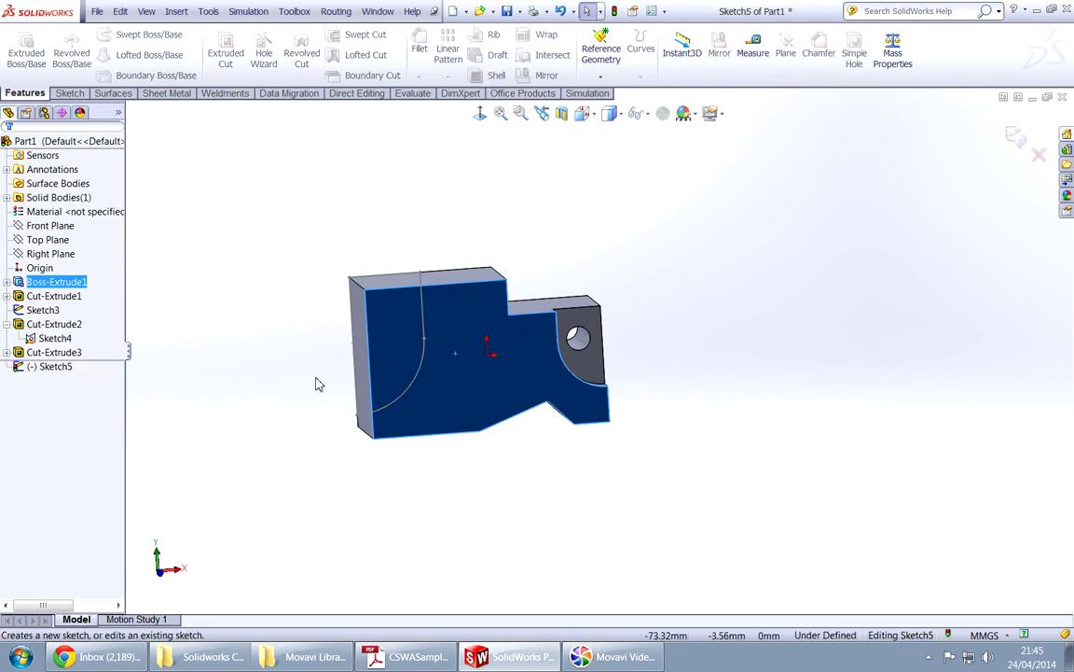
{"action": "mouse_move", "coordinate": [305, 381]}
{"action": "right_mouse_down"}
{"action": "mouse_move", "coordinate": [326, 381]}
{"action": "mouse_move", "coordinate": [309, 358]}
{"action": "right_mouse_up"}
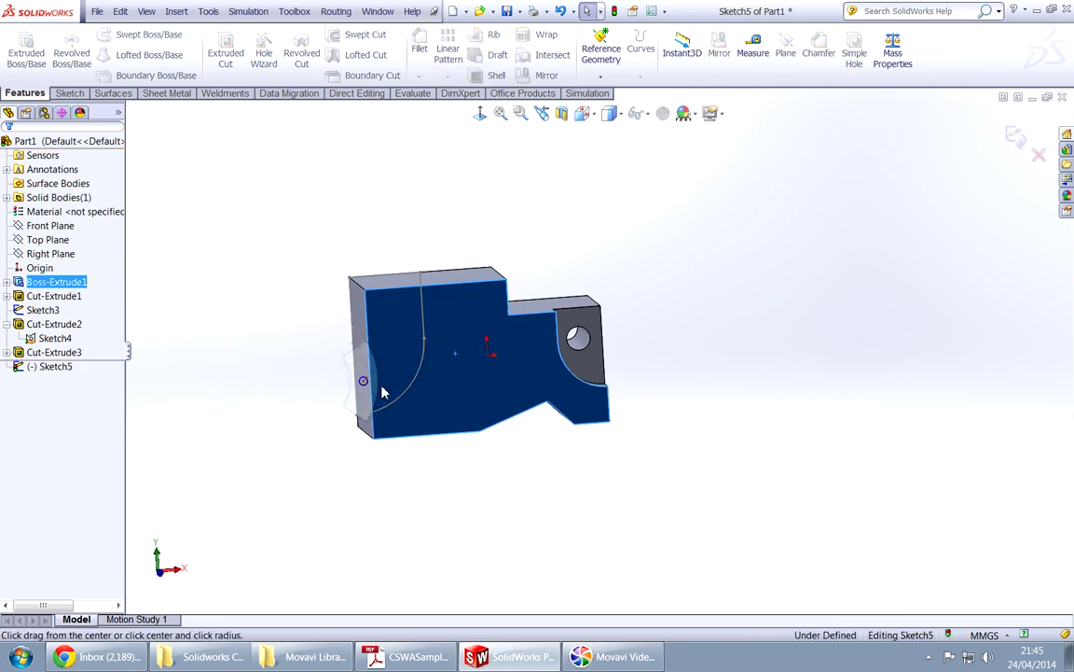
{"action": "left_click", "coordinate": [480, 113]}
{"action": "key", "text": "alt+Tab"}
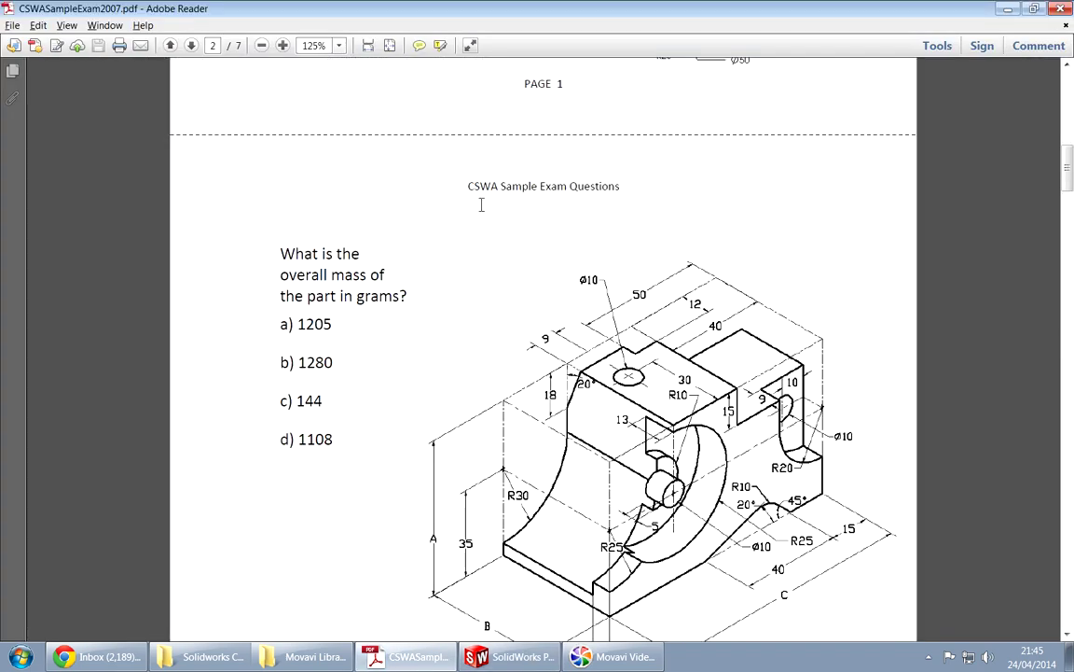
{"action": "key", "text": "alt+Tab"}
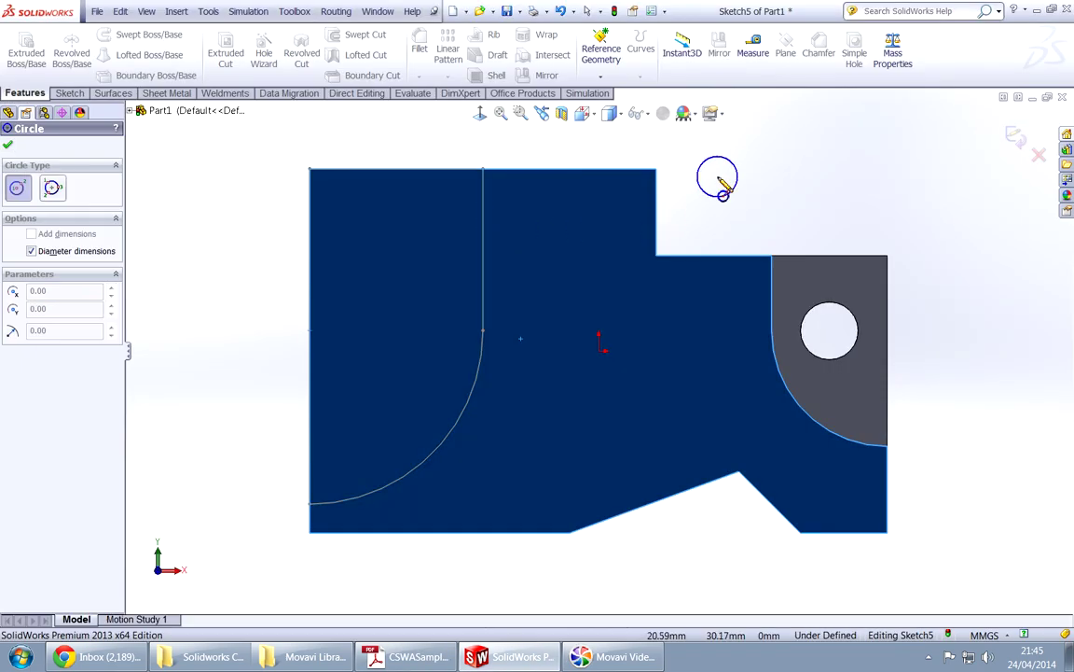
Draw a centerpoint arc of about 22.5 mm radius centred on the block's left edge, sweeping about 31° rightward from that edge.
{"action": "right_click", "coordinate": [719, 175]}
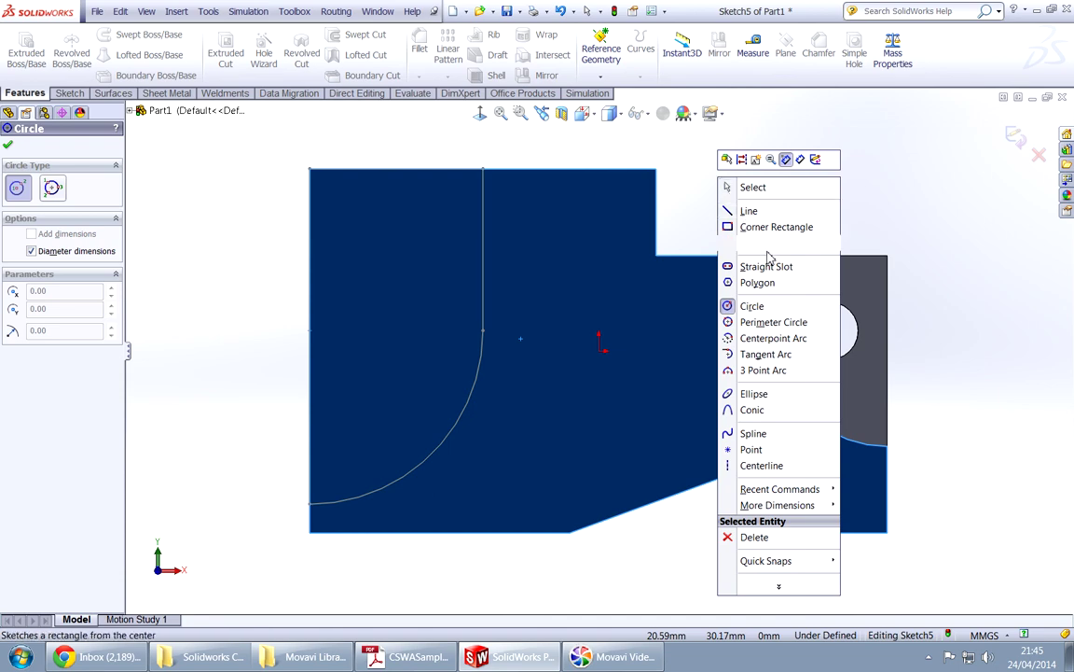
{"action": "left_click", "coordinate": [770, 339]}
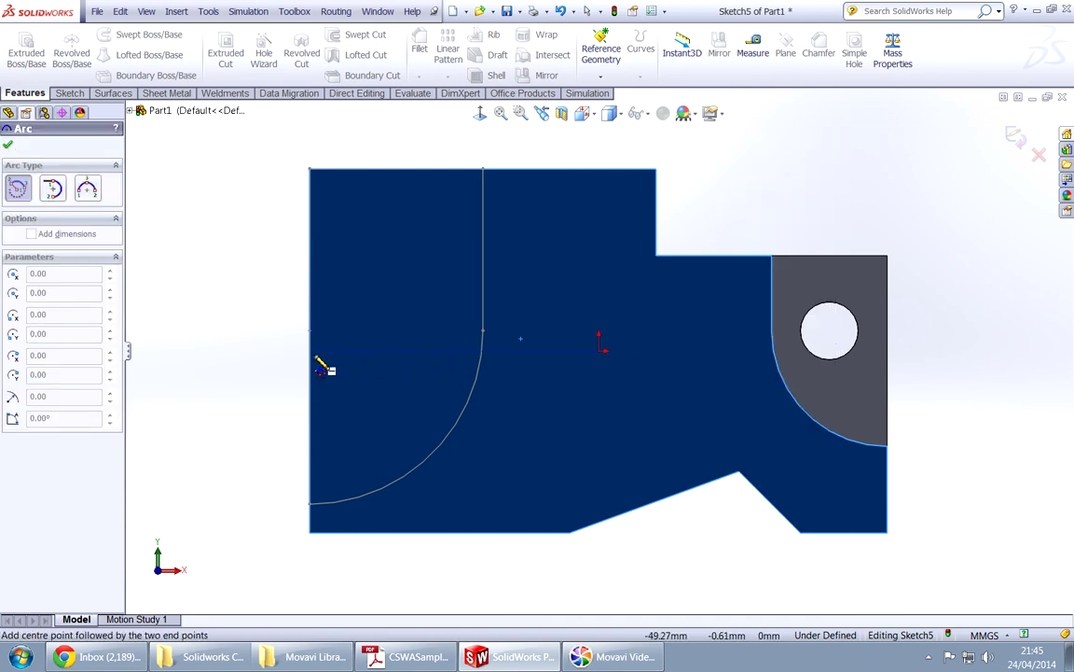
{"action": "key", "text": "alt+Tab"}
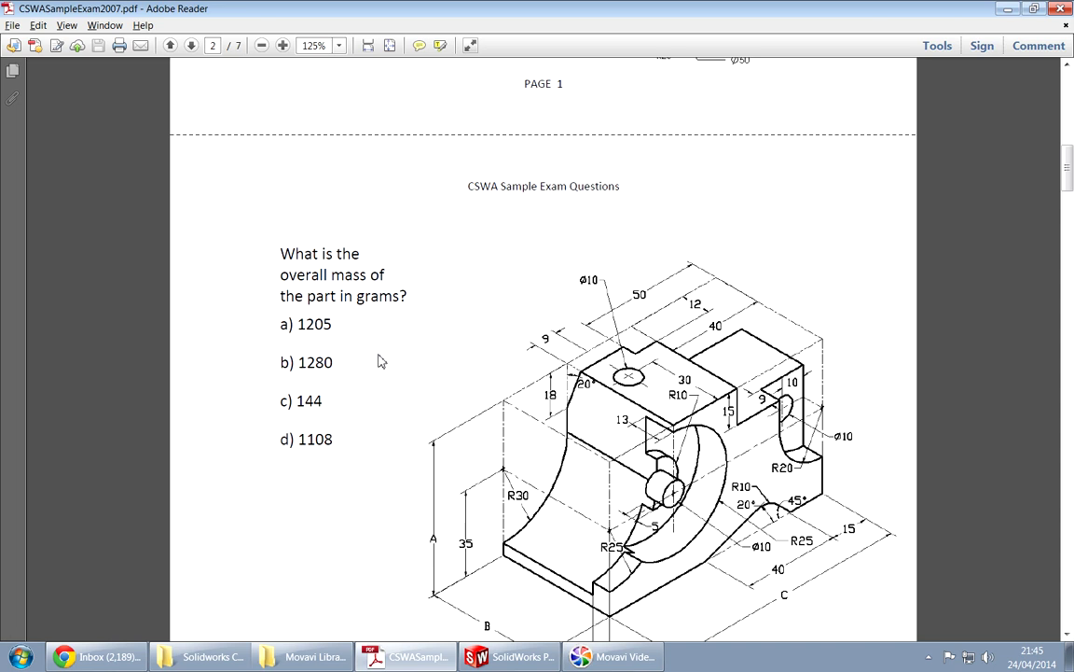
{"action": "key", "text": "alt+Tab"}
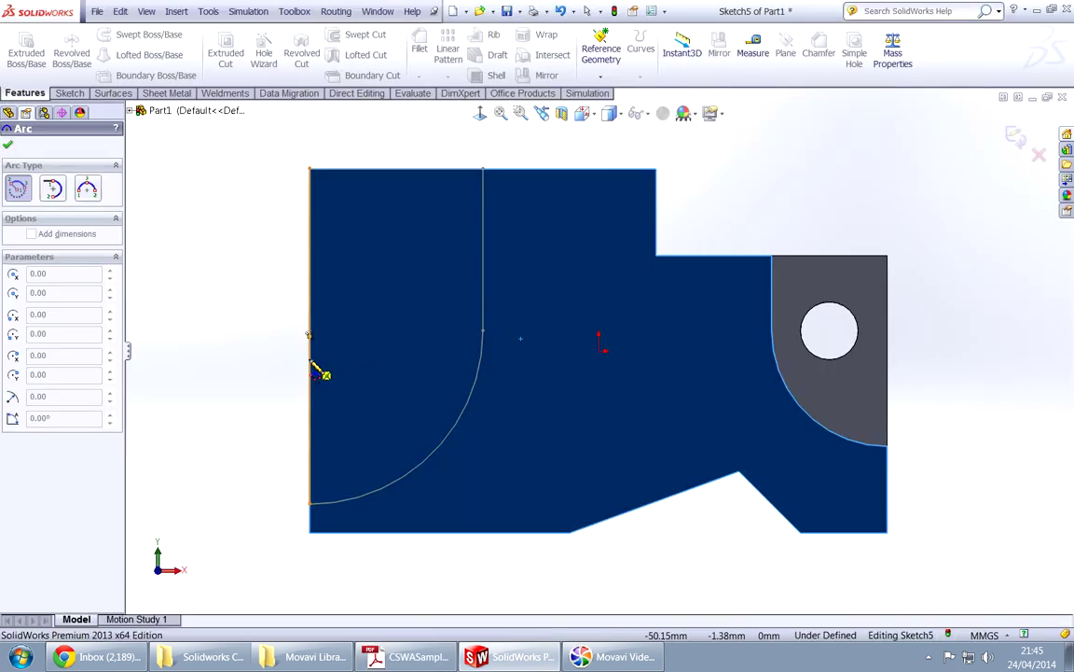
{"action": "left_click", "coordinate": [310, 351]}
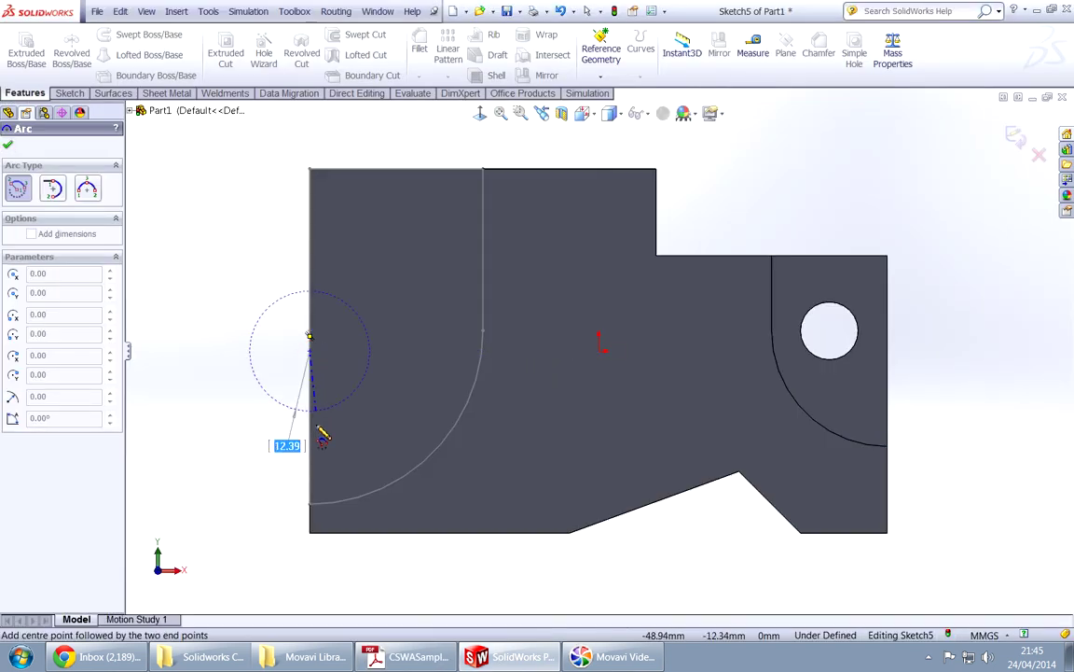
{"action": "left_click", "coordinate": [314, 485]}
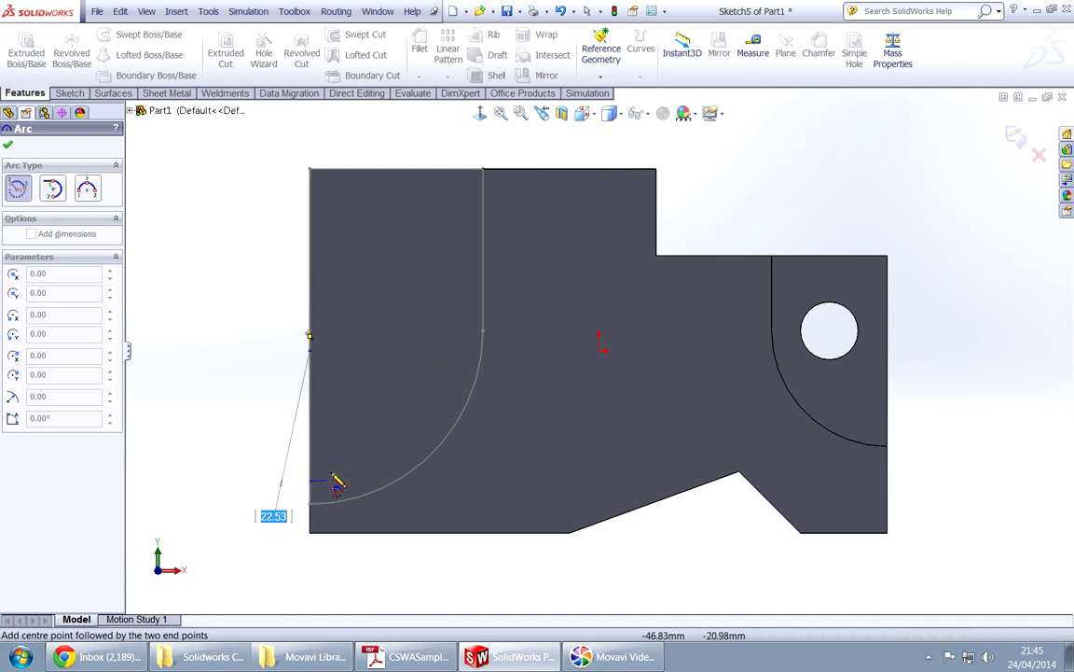
{"action": "left_click", "coordinate": [376, 461]}
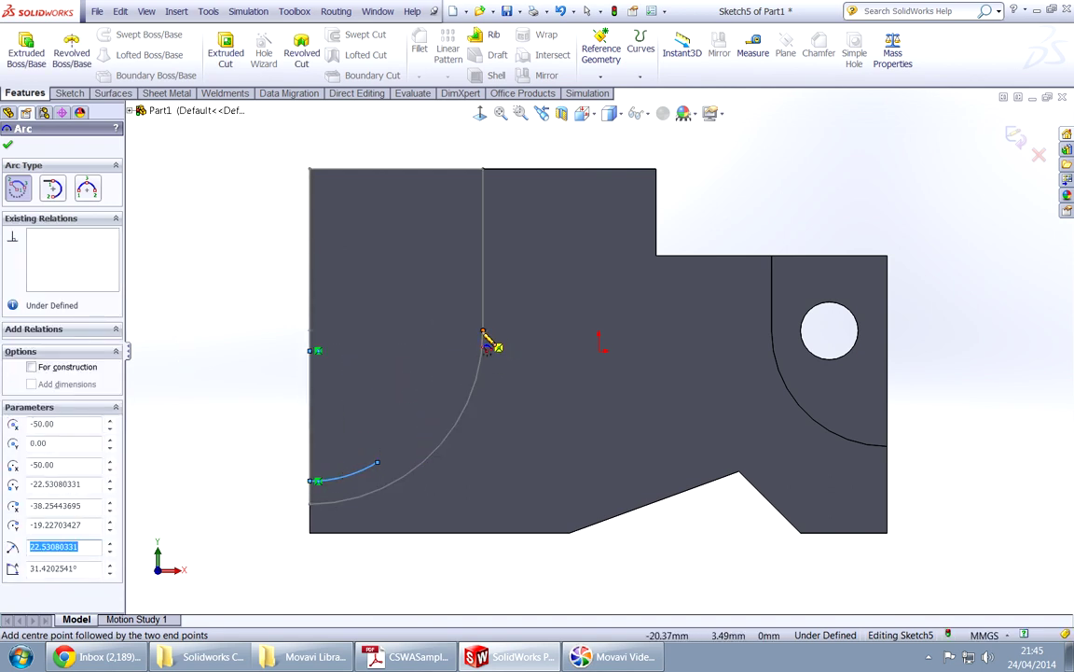
Draw a centerpoint arc of about 29 mm radius around the existing vertical line's lower end, from the first arc's end to above the block.
{"action": "left_click", "coordinate": [483, 332]}
{"action": "left_click", "coordinate": [377, 461]}
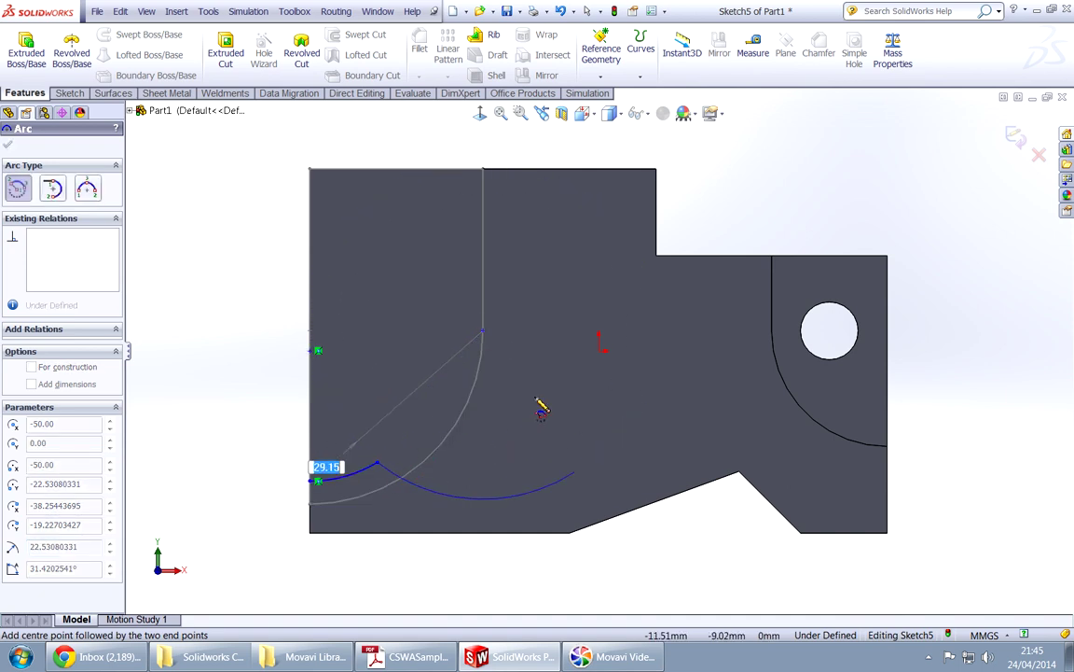
{"action": "left_click", "coordinate": [484, 162]}
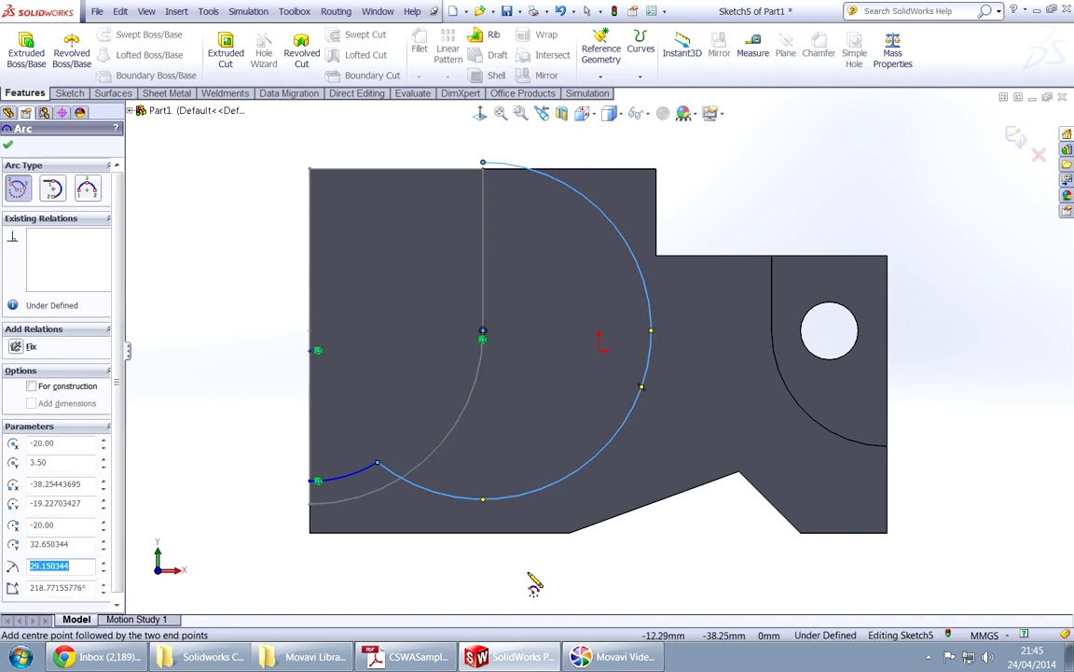
Check the exam drawing, then dimension the radii of both the small left arc and the large arc at 25 mm.
{"action": "right_click_drag", "start_coordinate": [533, 574], "coordinate": [399, 492]}
{"action": "key", "text": "alt+Tab"}
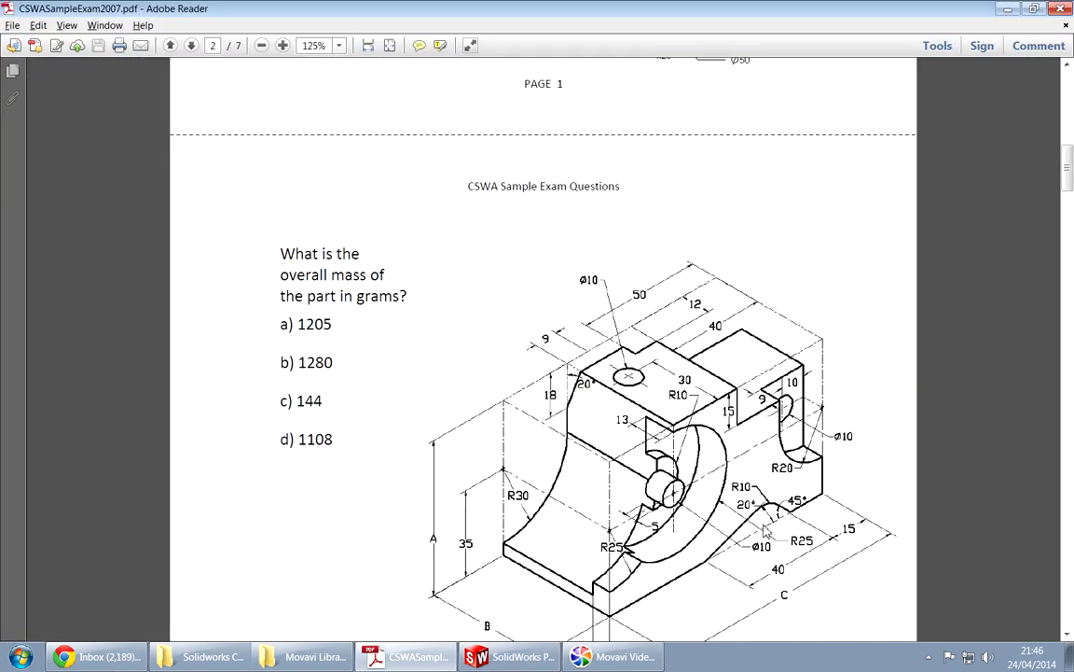
{"action": "key", "text": "alt+Tab"}
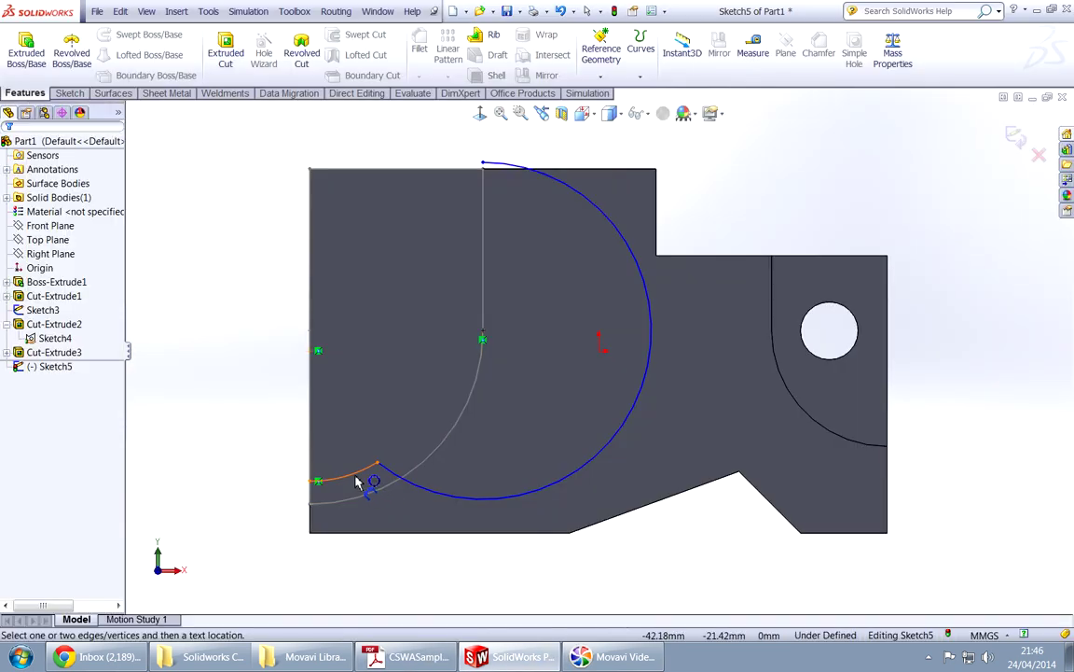
{"action": "left_click", "coordinate": [366, 478]}
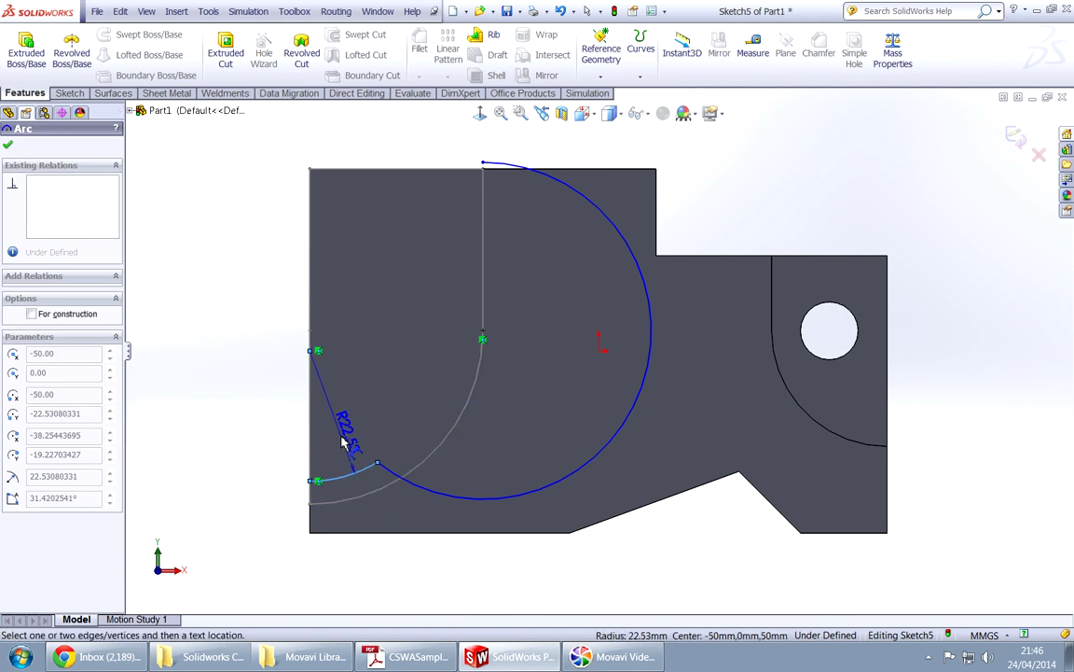
{"action": "left_click", "coordinate": [340, 429]}
{"action": "type", "text": "25"}
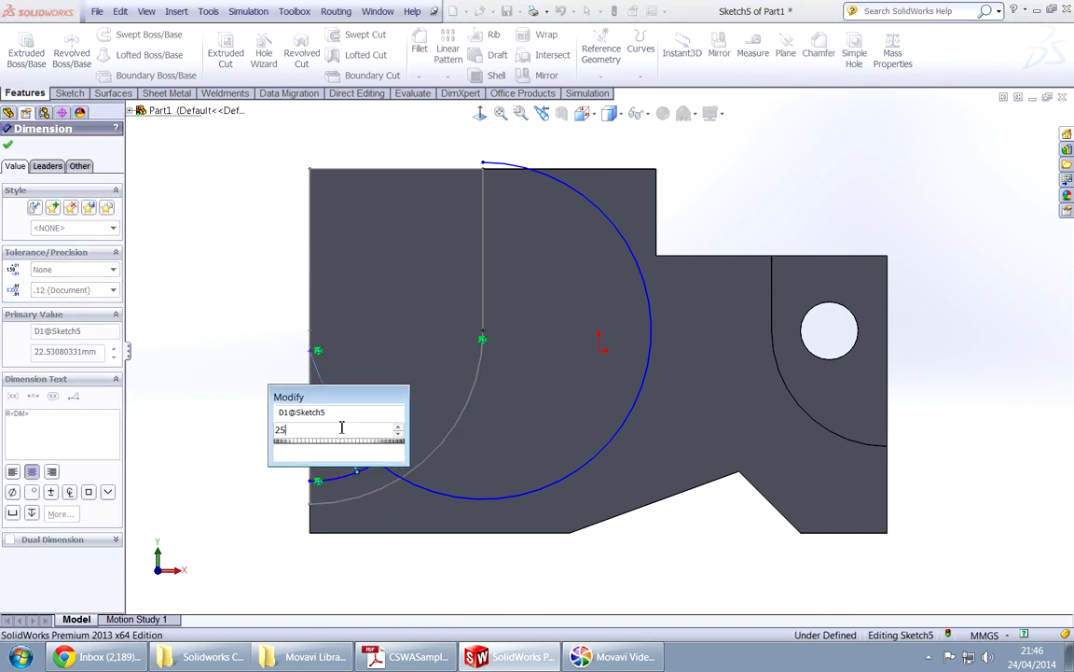
{"action": "key", "text": "Return"}
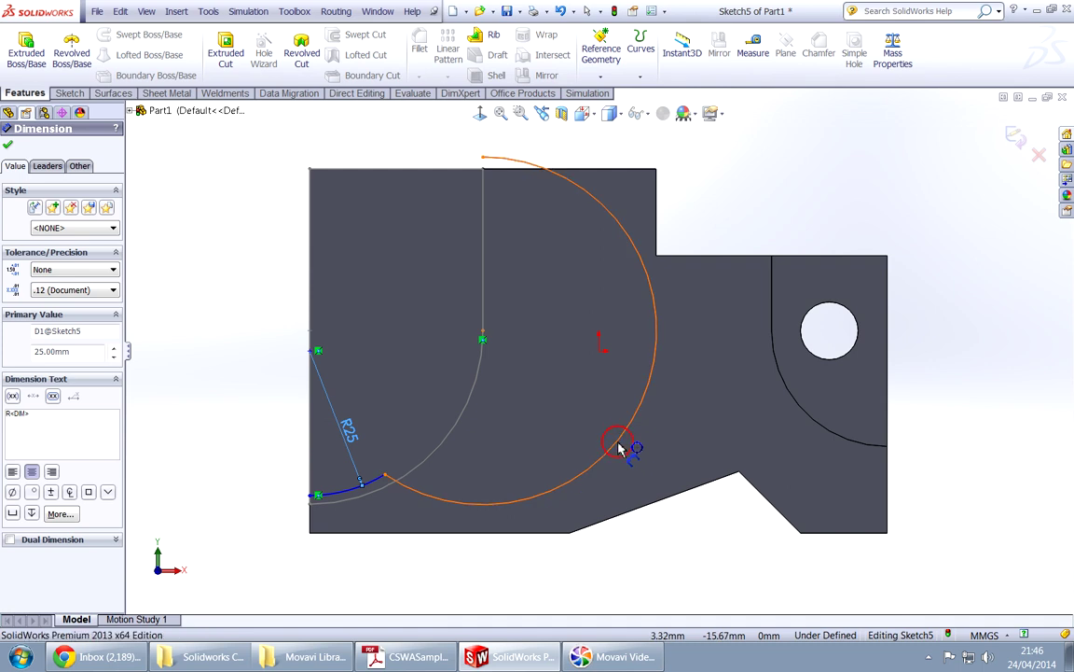
{"action": "left_click", "coordinate": [620, 442]}
{"action": "left_click", "coordinate": [566, 401]}
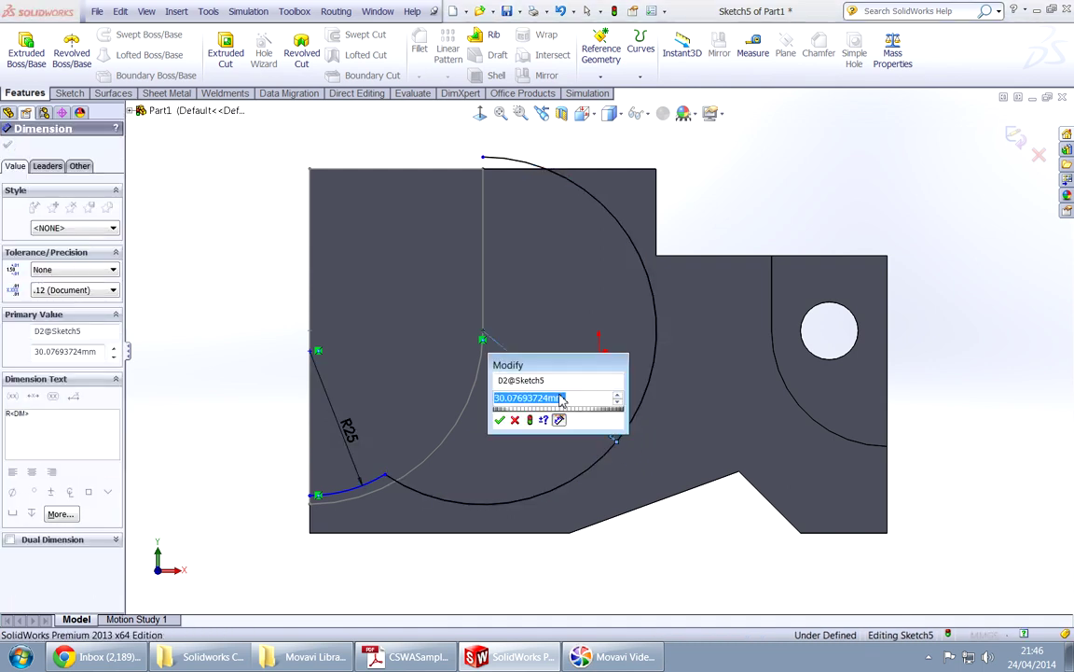
{"action": "type", "text": "25"}
{"action": "key", "text": "Return"}
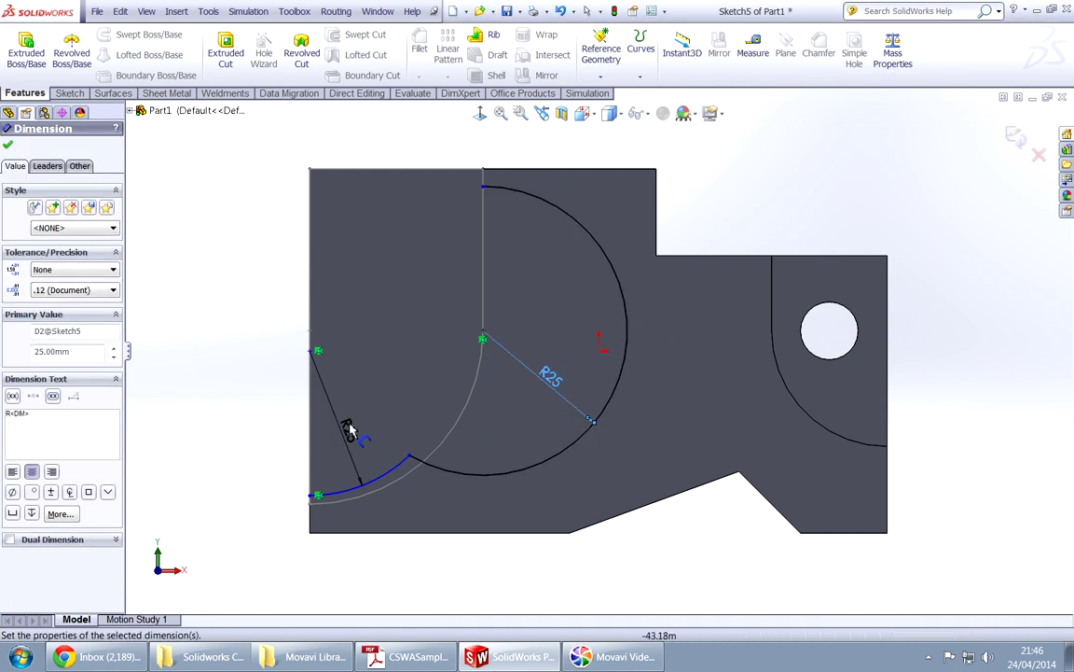
Dimension the left arc's centre 35 mm above the block's lower left corner.
{"action": "right_click", "coordinate": [250, 487]}
{"action": "left_click", "coordinate": [209, 455]}
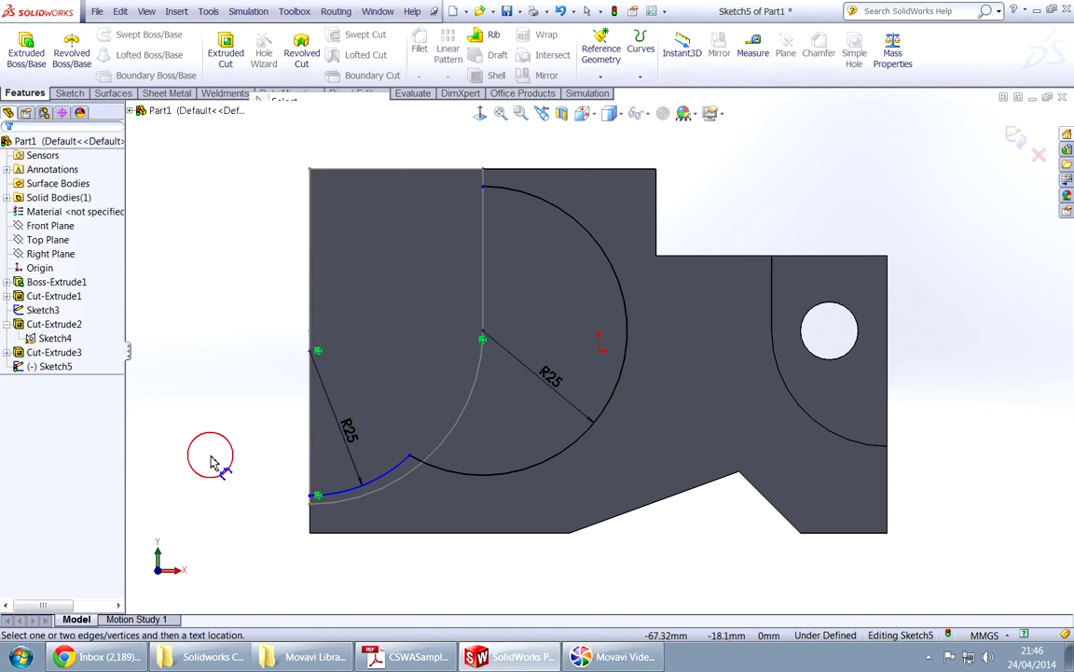
{"action": "left_click", "coordinate": [315, 351]}
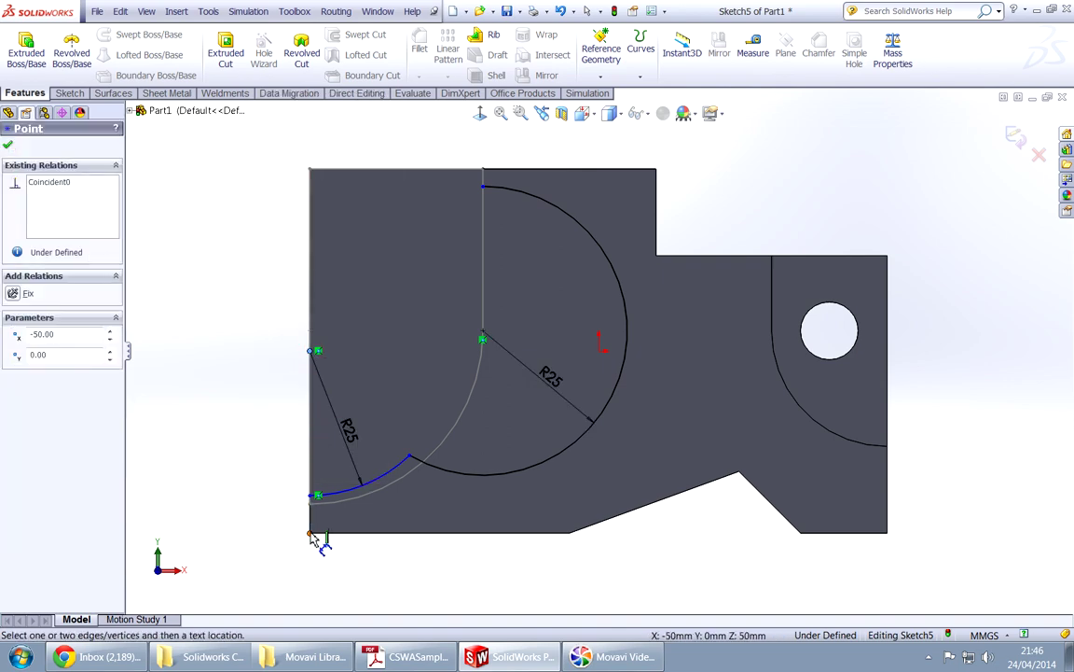
{"action": "left_click", "coordinate": [308, 510]}
{"action": "left_click", "coordinate": [289, 442]}
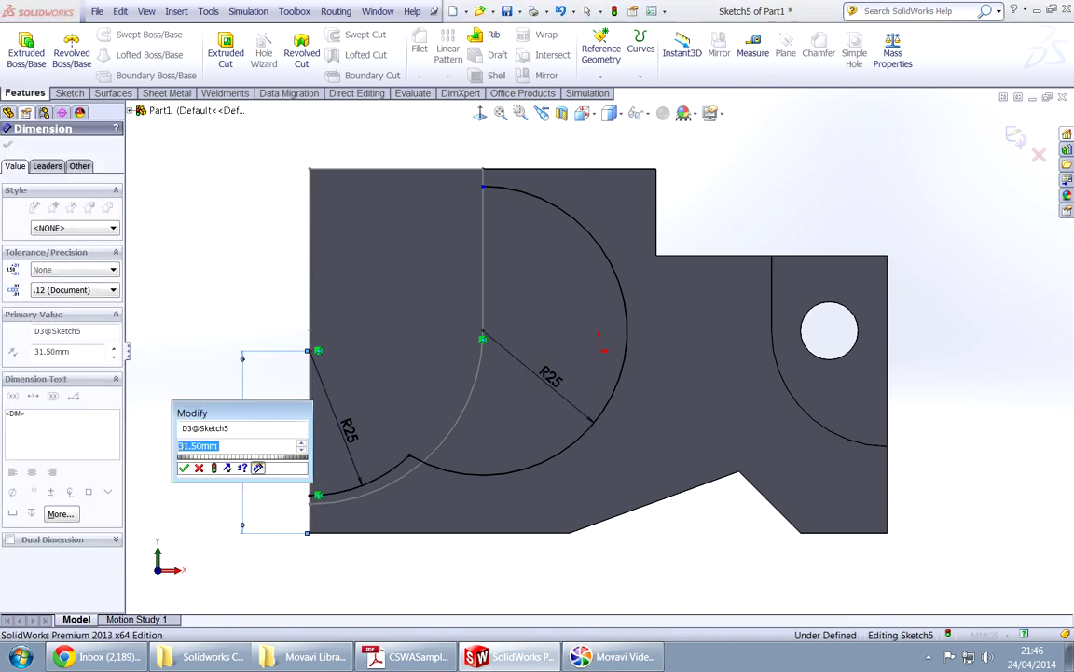
{"action": "type", "text": "35"}
{"action": "key", "text": "Return"}
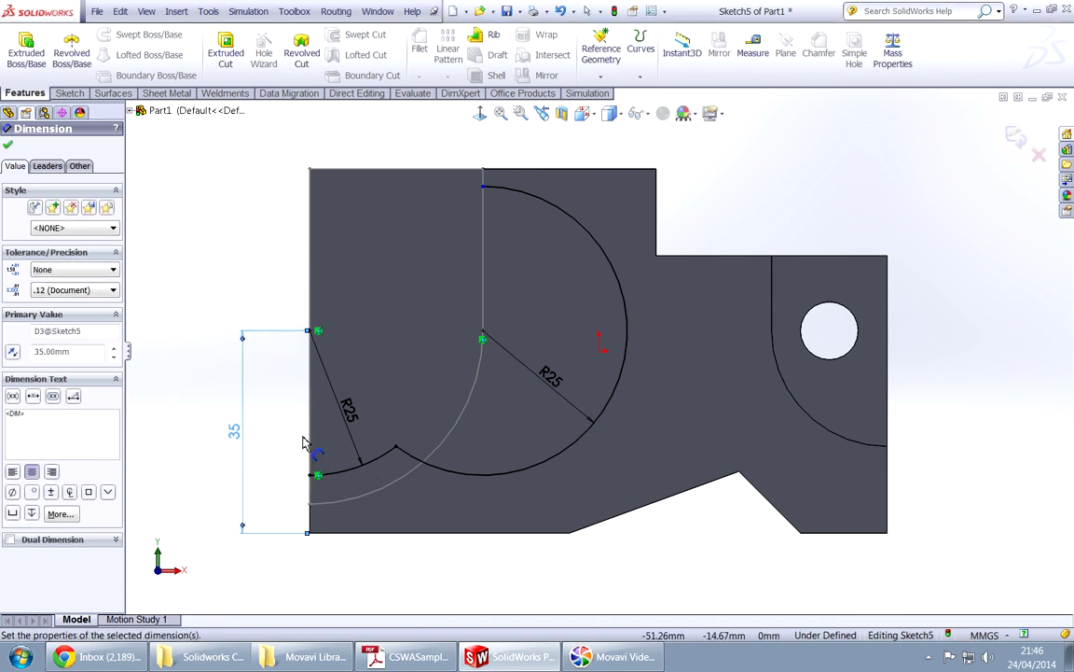
Draw a vertical line about 3 mm long from the block's top edge down to the large arc's upper end.
{"action": "mouse_move", "coordinate": [277, 295]}
{"action": "right_mouse_down"}
{"action": "mouse_move", "coordinate": [281, 310]}
{"action": "mouse_move", "coordinate": [270, 280]}
{"action": "right_mouse_up"}
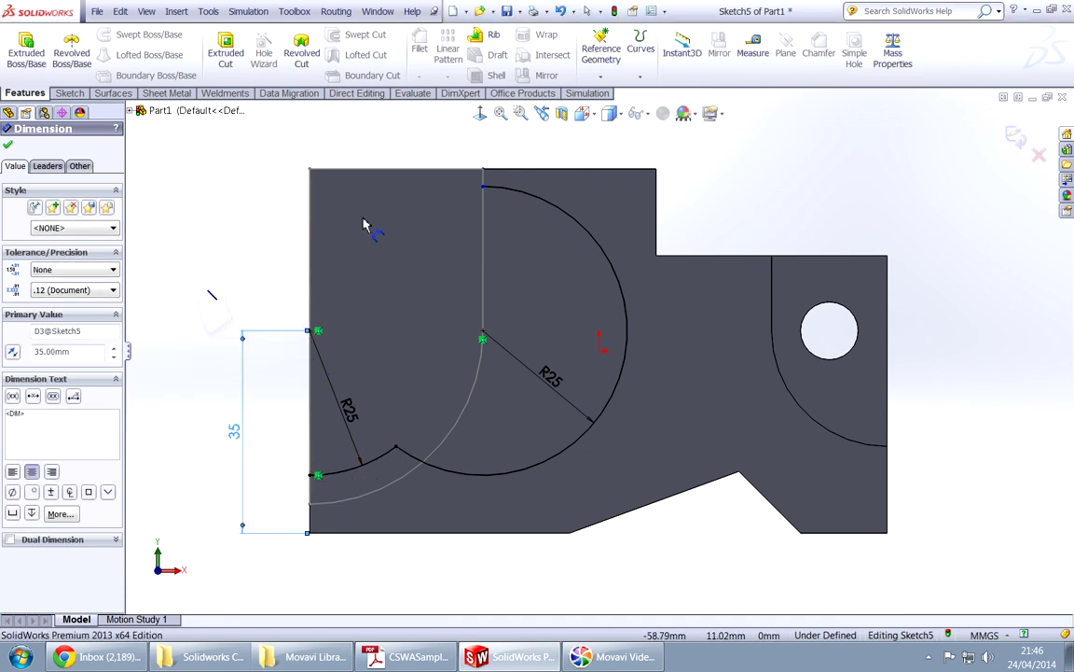
{"action": "left_click", "coordinate": [482, 169]}
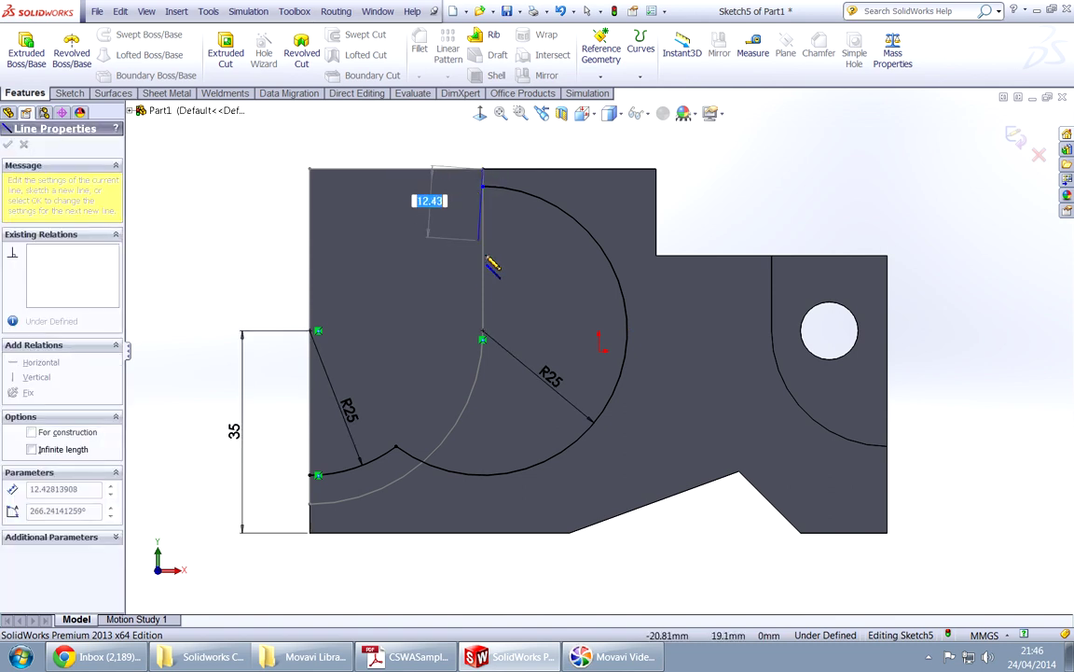
{"action": "double_click", "coordinate": [484, 186]}
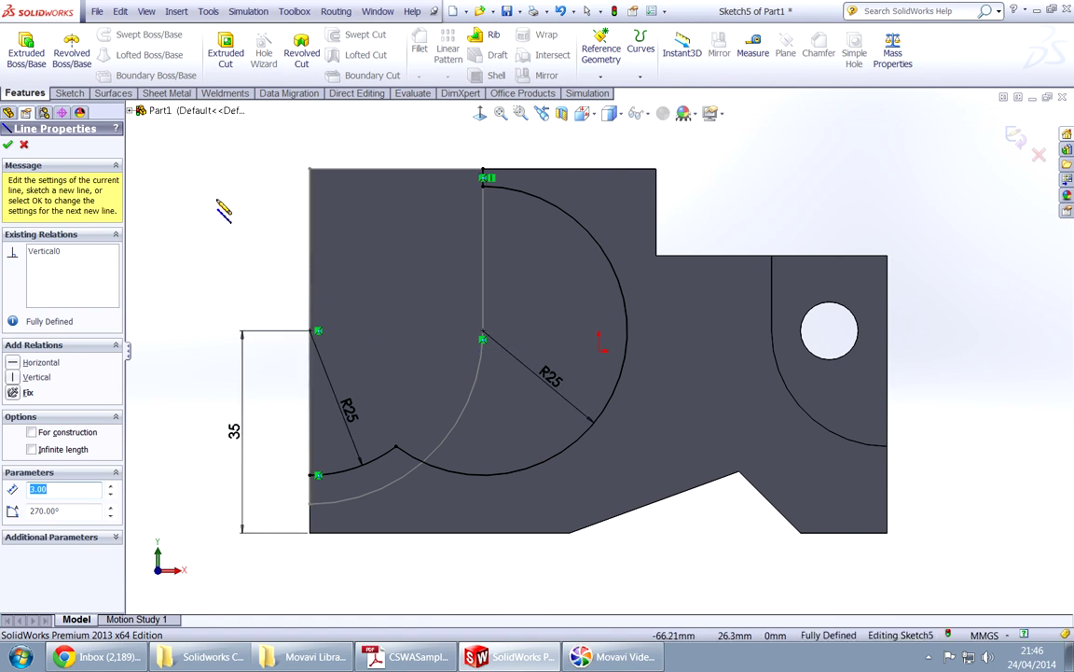
Check the exam drawing while drawing a 10 mm diameter circle centred on the large arc's centre.
{"action": "right_click_drag", "start_coordinate": [221, 262], "coordinate": [280, 262]}
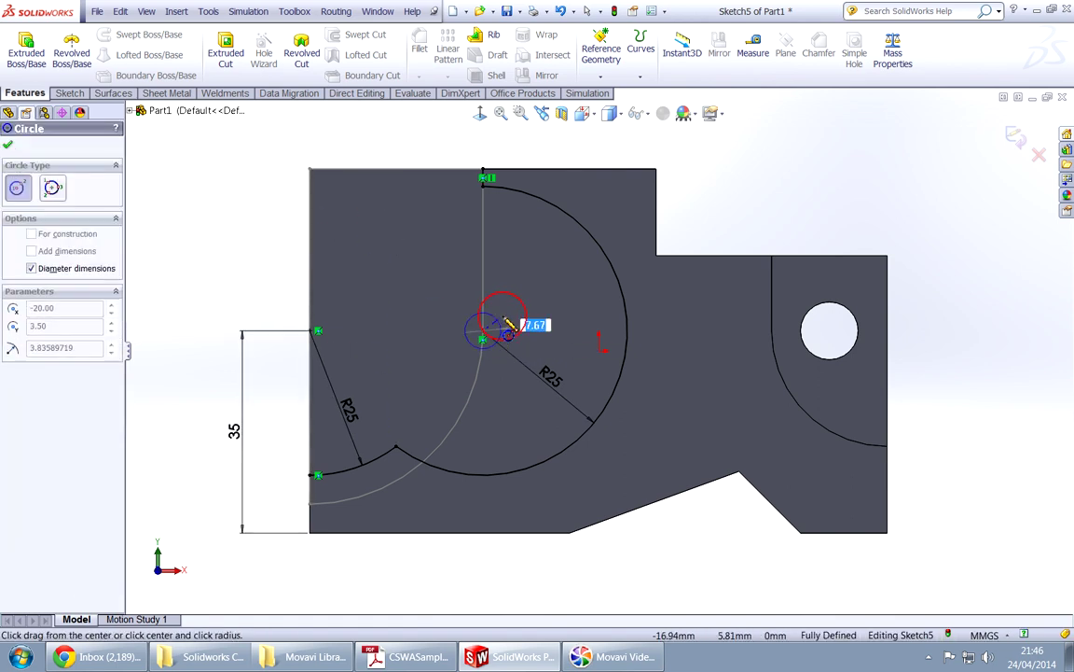
{"action": "key", "text": "alt+Tab"}
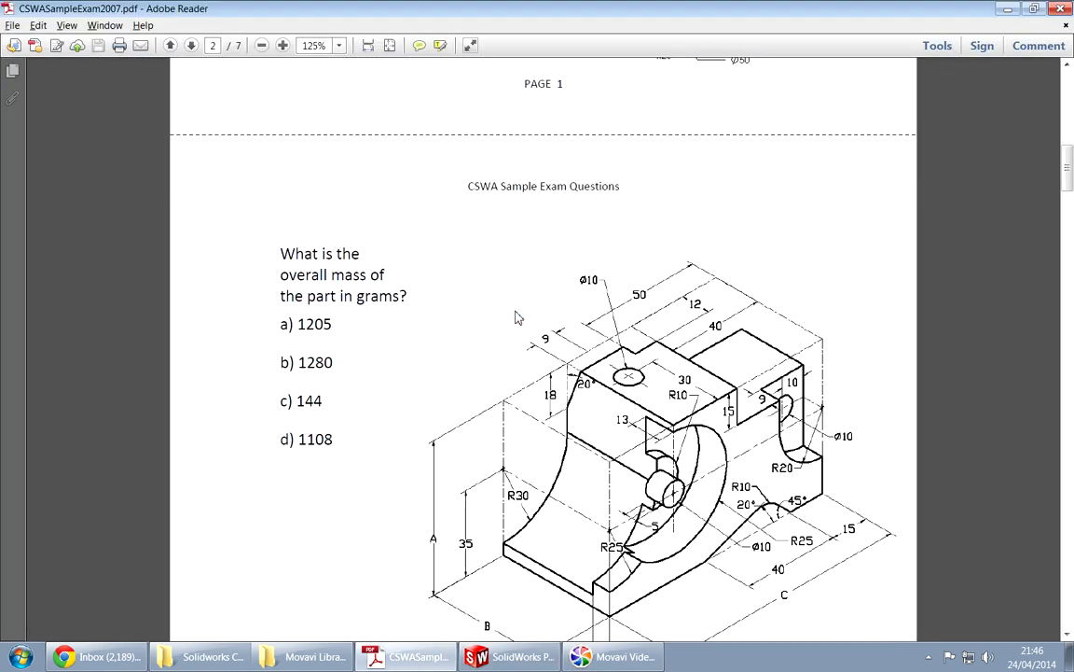
{"action": "key", "text": "alt+Tab"}
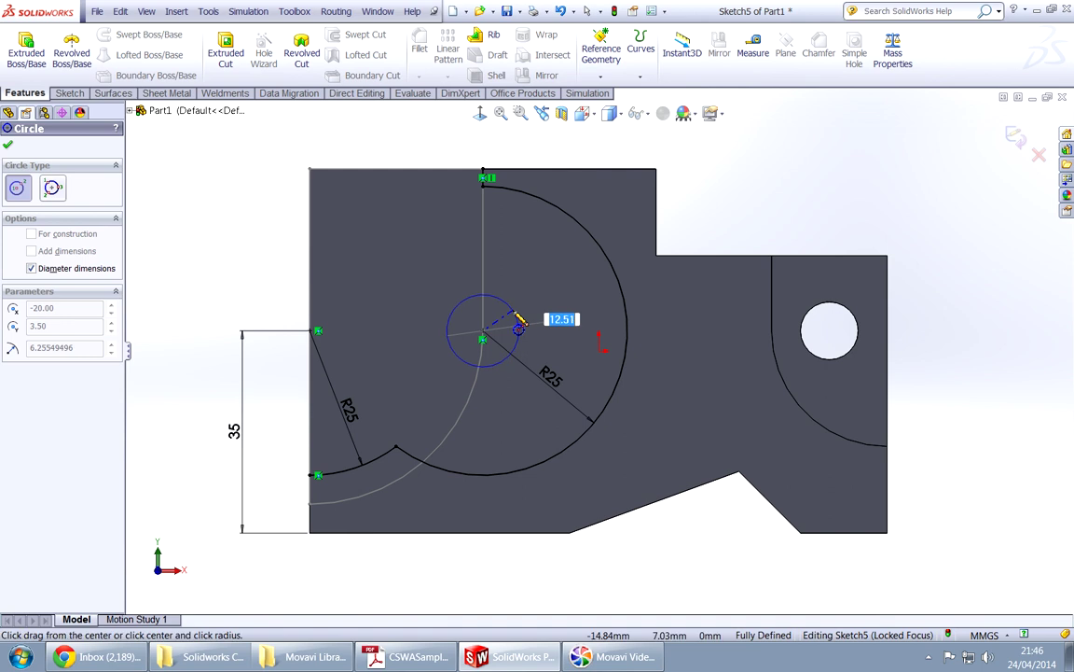
{"action": "key", "text": "Return"}
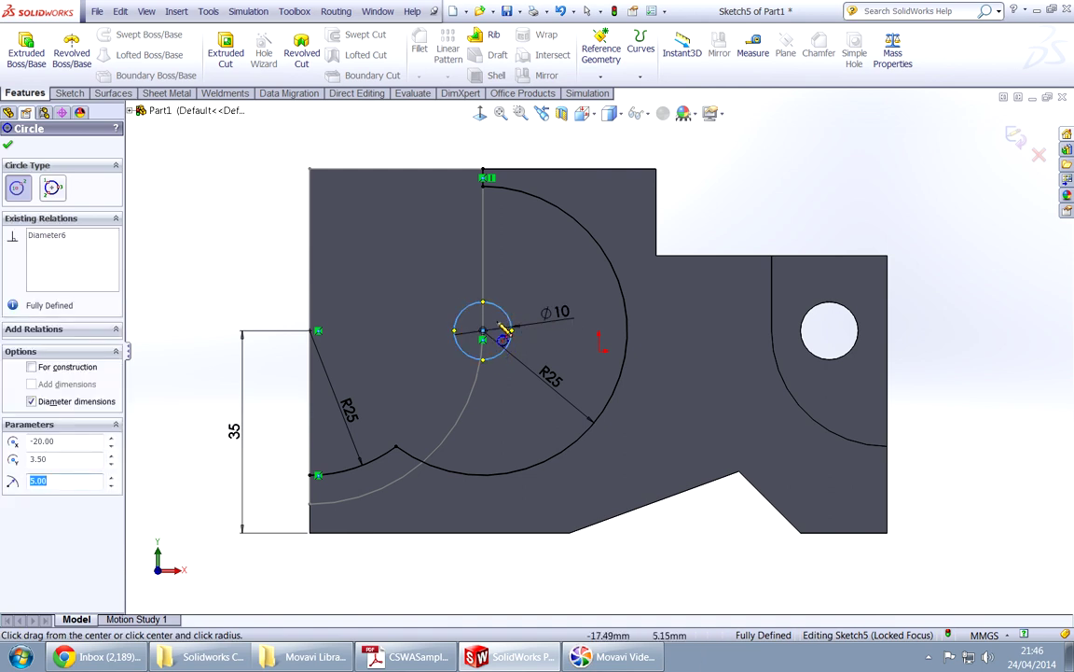
Draw a 20 mm diameter circle concentric with the 10 mm circle.
{"action": "left_click", "coordinate": [483, 331]}
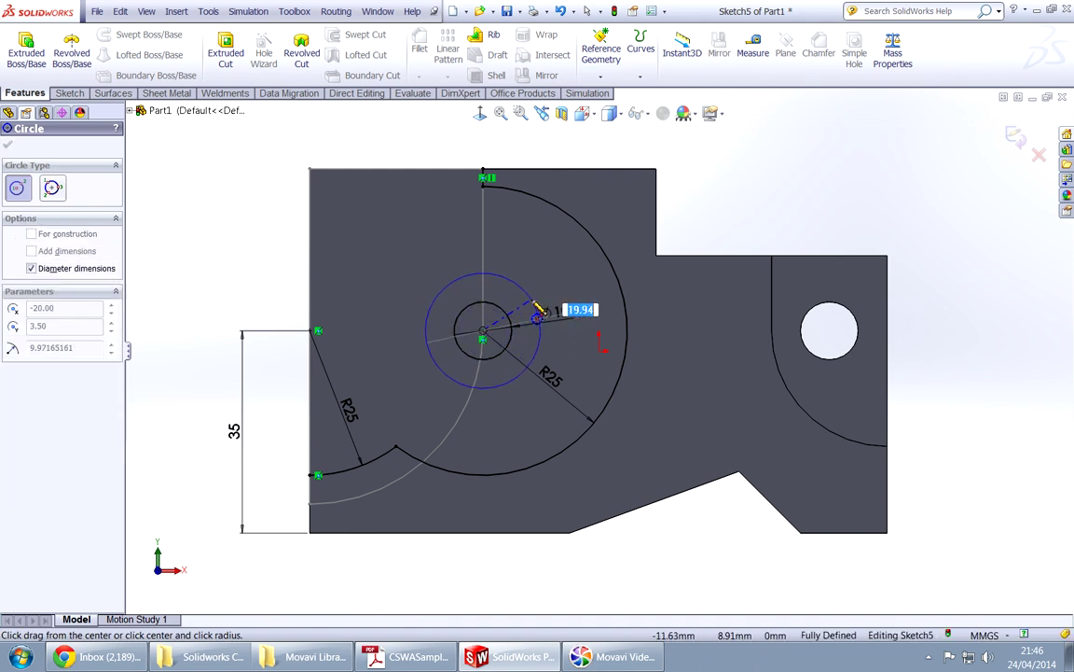
{"action": "type", "text": "20"}
{"action": "key", "text": "Return"}
{"action": "key", "text": "Escape"}
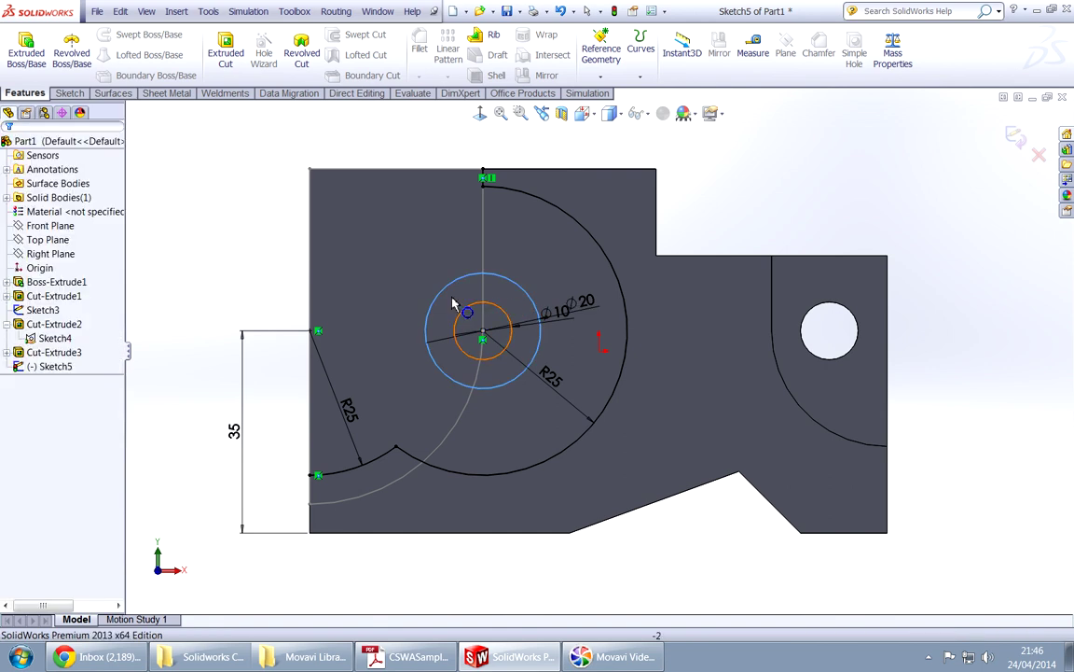
{"action": "left_click", "coordinate": [250, 249]}
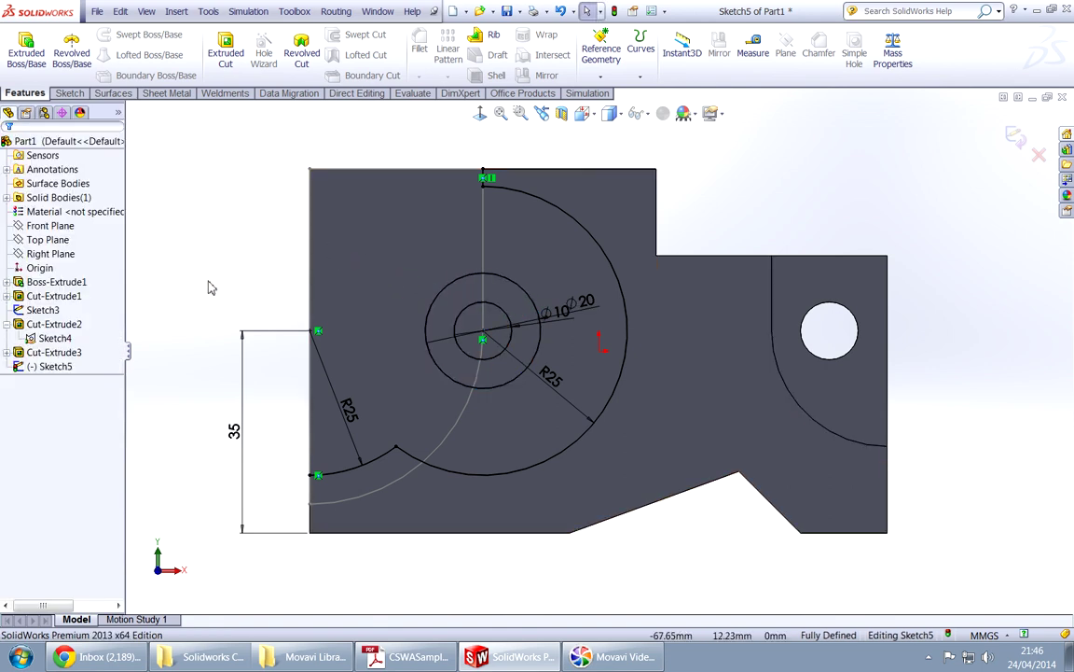
Check the exam drawing, then extrude-cut the ring between the 10 mm and 20 mm circles to a blind depth of 9 mm.
{"action": "mouse_move", "coordinate": [209, 287]}
{"action": "middle_mouse_down"}
{"action": "mouse_move", "coordinate": [215, 360]}
{"action": "mouse_move", "coordinate": [211, 297]}
{"action": "middle_mouse_up"}
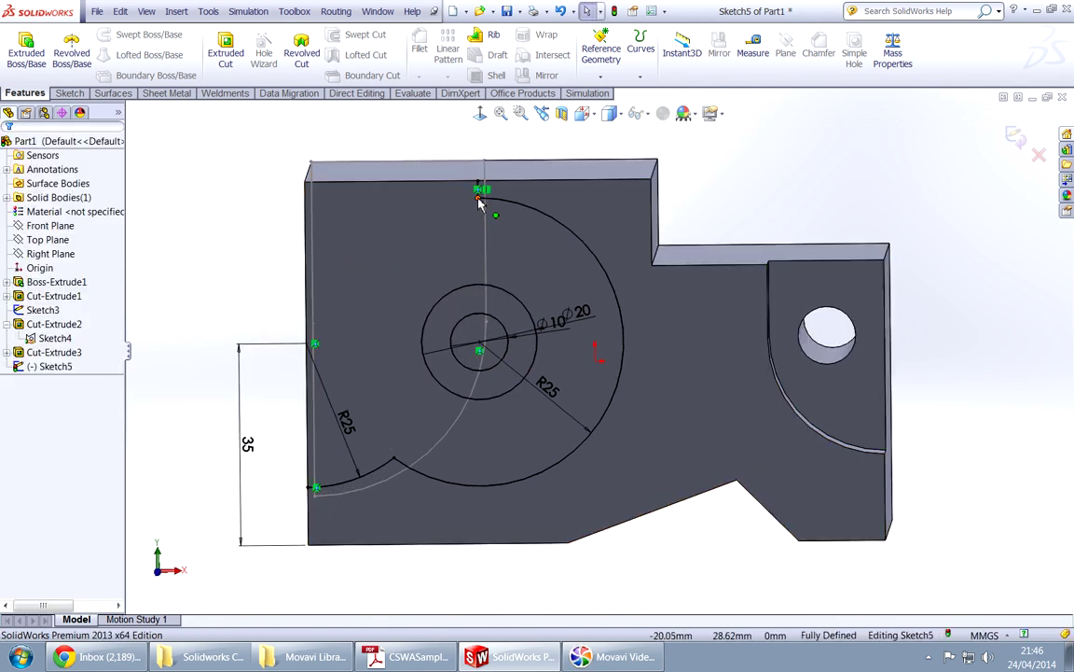
{"action": "mouse_move", "coordinate": [408, 251]}
{"action": "middle_mouse_down"}
{"action": "mouse_move", "coordinate": [412, 259]}
{"action": "mouse_move", "coordinate": [416, 240]}
{"action": "middle_mouse_up"}
{"action": "left_click", "coordinate": [481, 115]}
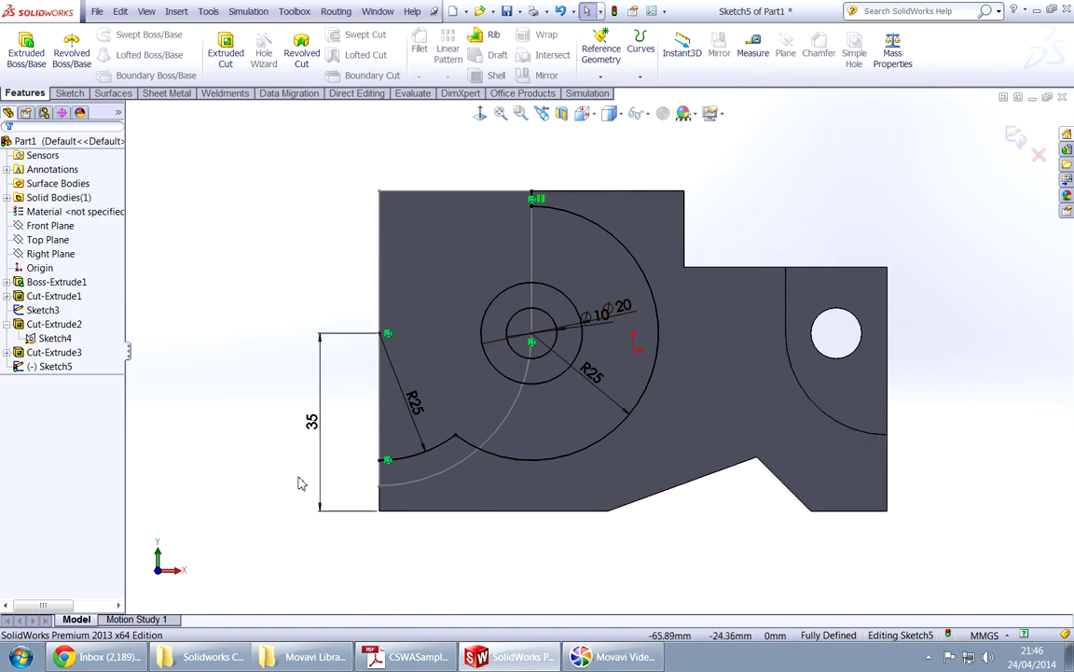
{"action": "key", "text": "alt+Tab"}
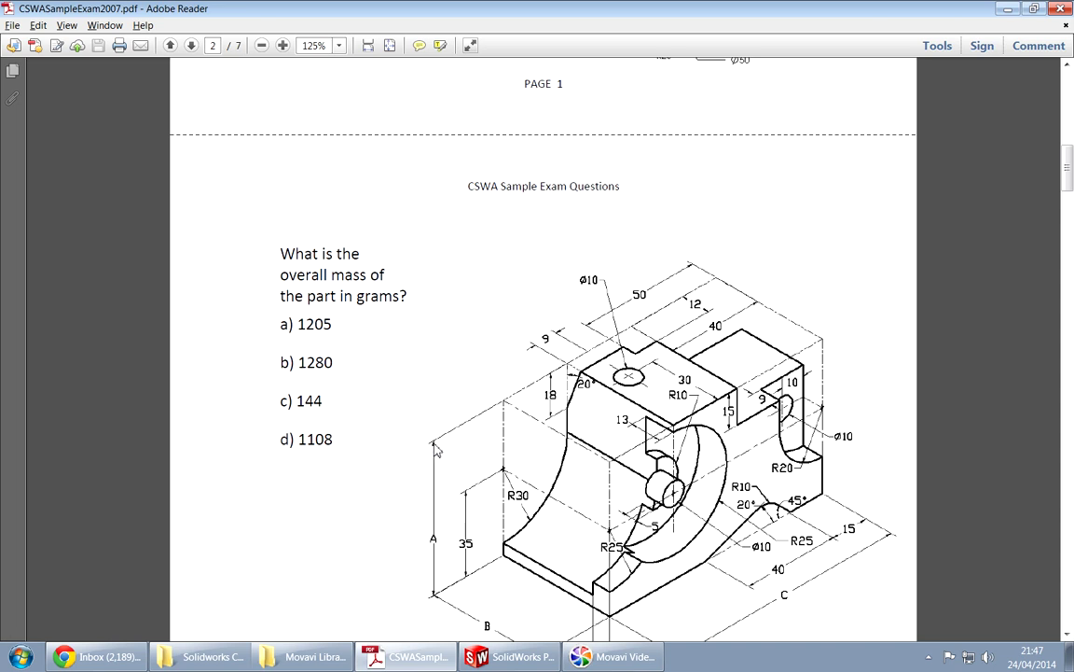
{"action": "key", "text": "alt+Tab"}
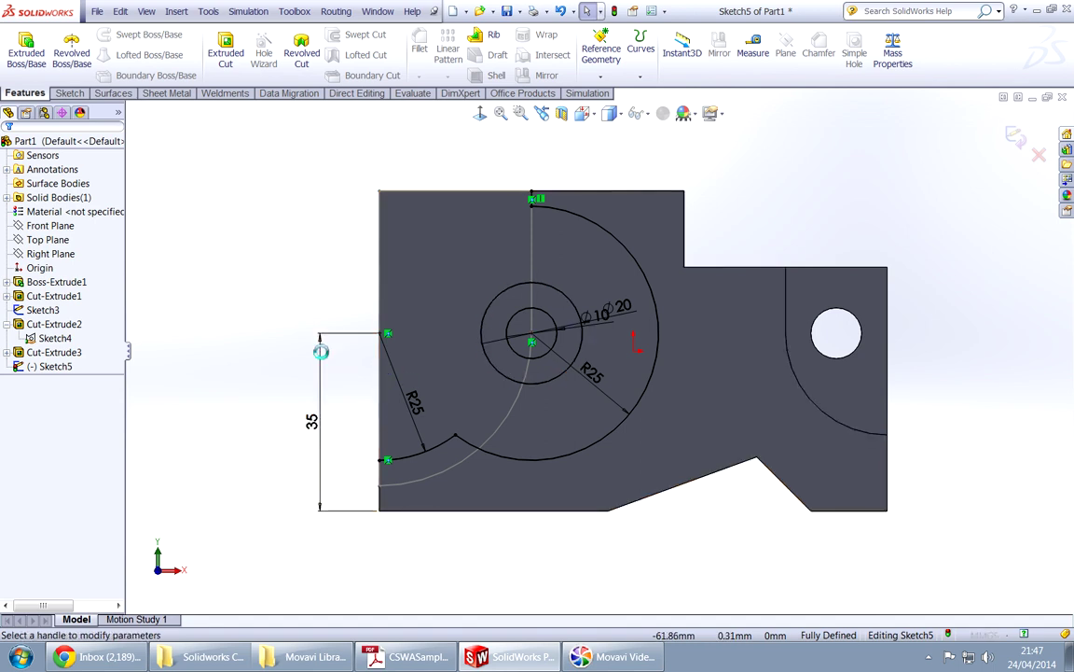
{"action": "left_click", "coordinate": [544, 372]}
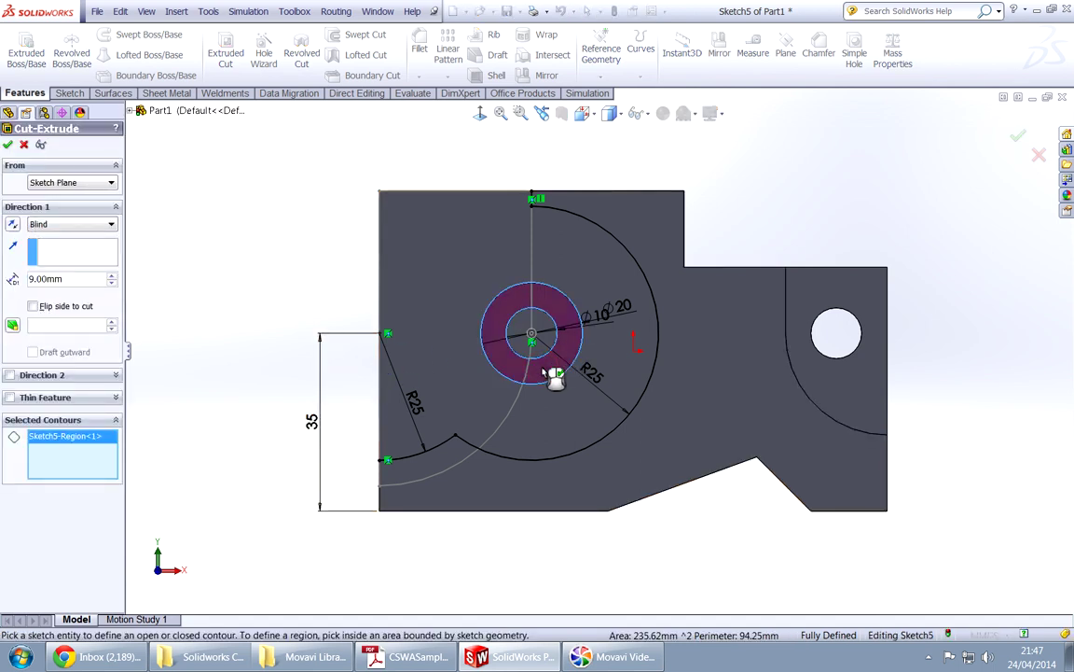
{"action": "key", "text": "Return"}
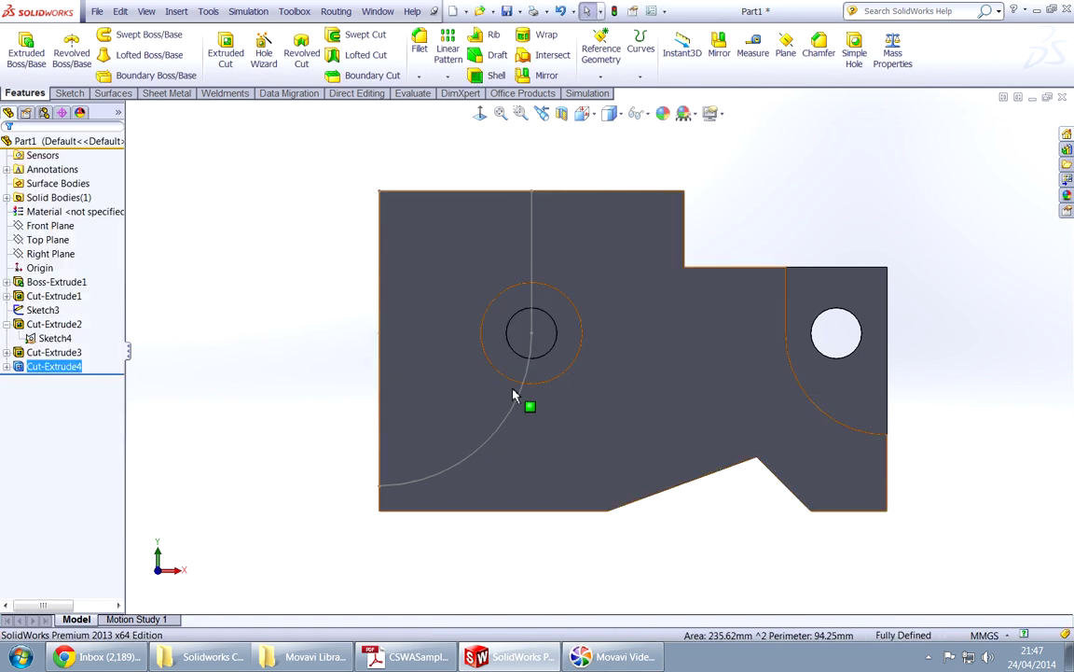
Edit the ring-shaped cut and set its blind depth to 5 mm.
{"action": "left_click", "coordinate": [7, 367]}
{"action": "left_click", "coordinate": [20, 369]}
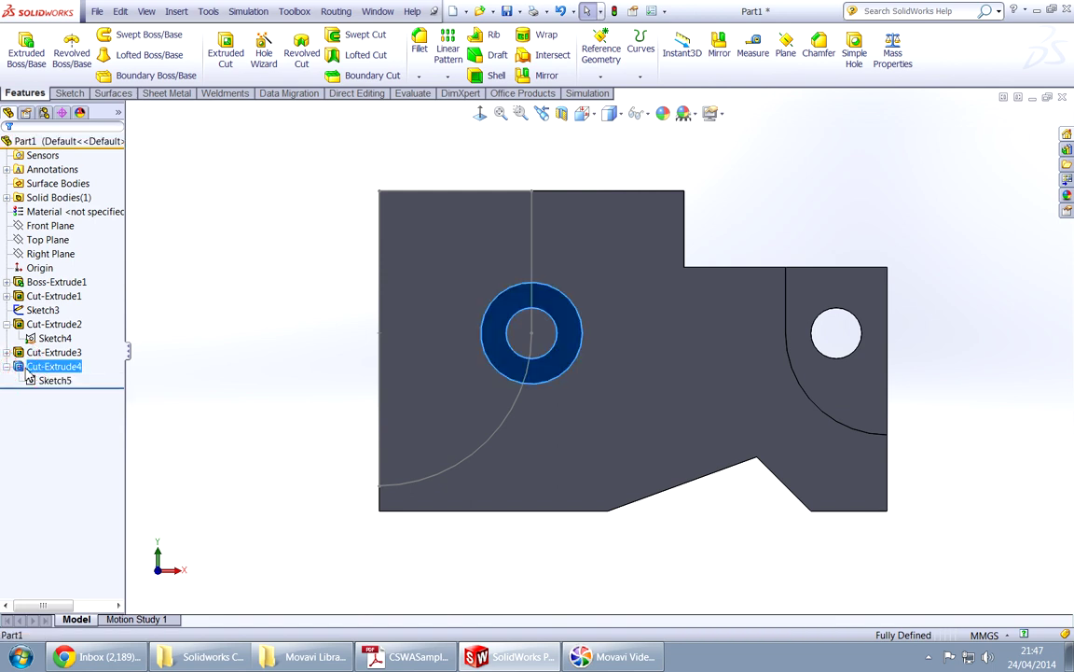
{"action": "left_click", "coordinate": [30, 338]}
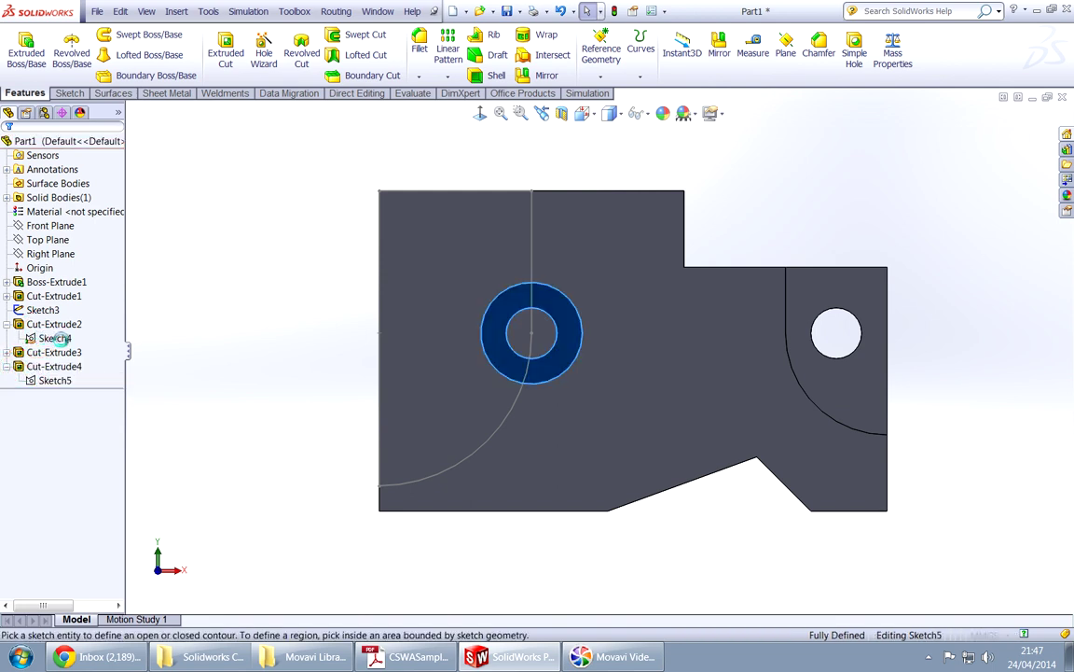
{"action": "type", "text": "5"}
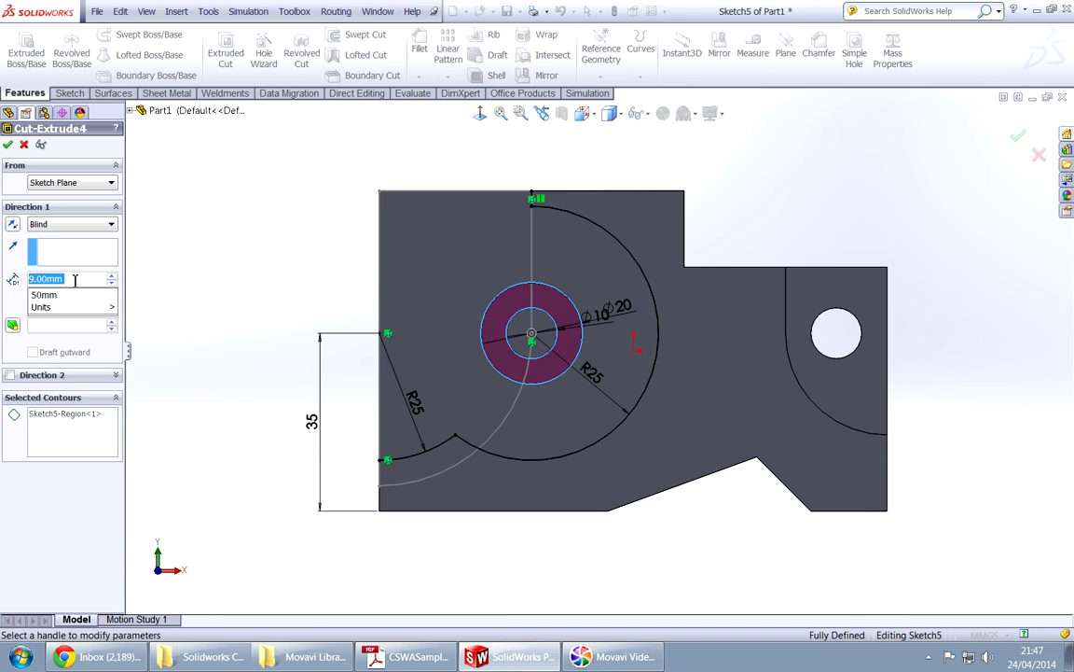
{"action": "key", "text": "Return"}
{"action": "mouse_move", "coordinate": [371, 315]}
{"action": "middle_mouse_down"}
{"action": "mouse_move", "coordinate": [455, 297]}
{"action": "mouse_move", "coordinate": [360, 356]}
{"action": "mouse_move", "coordinate": [350, 319]}
{"action": "mouse_move", "coordinate": [364, 327]}
{"action": "mouse_move", "coordinate": [350, 315]}
{"action": "middle_mouse_up"}
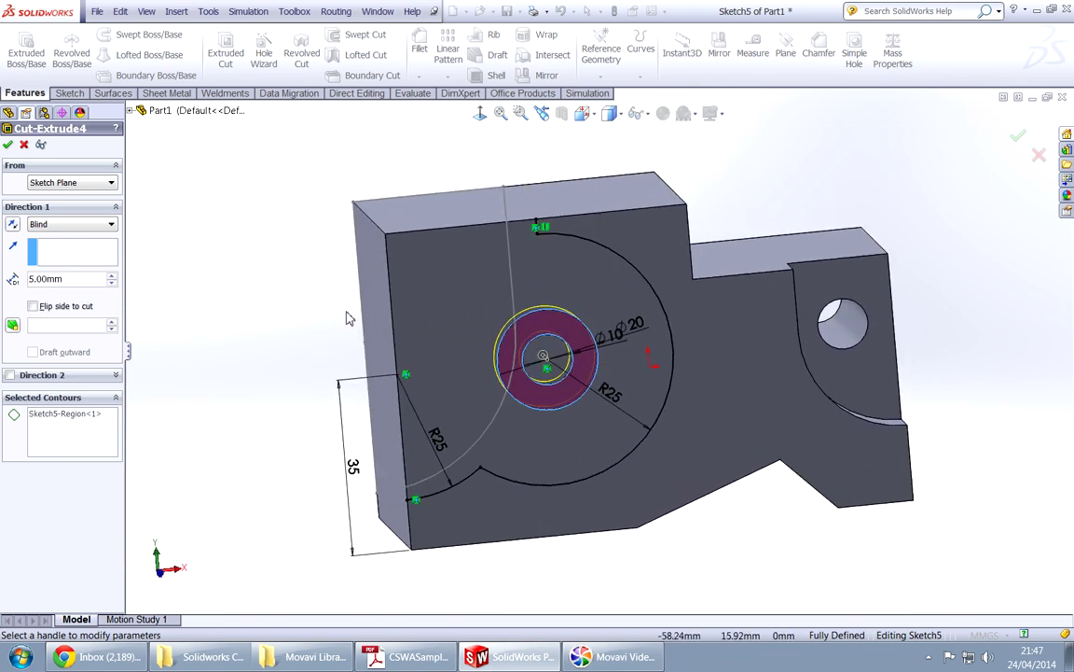
{"action": "left_click", "coordinate": [8, 145]}
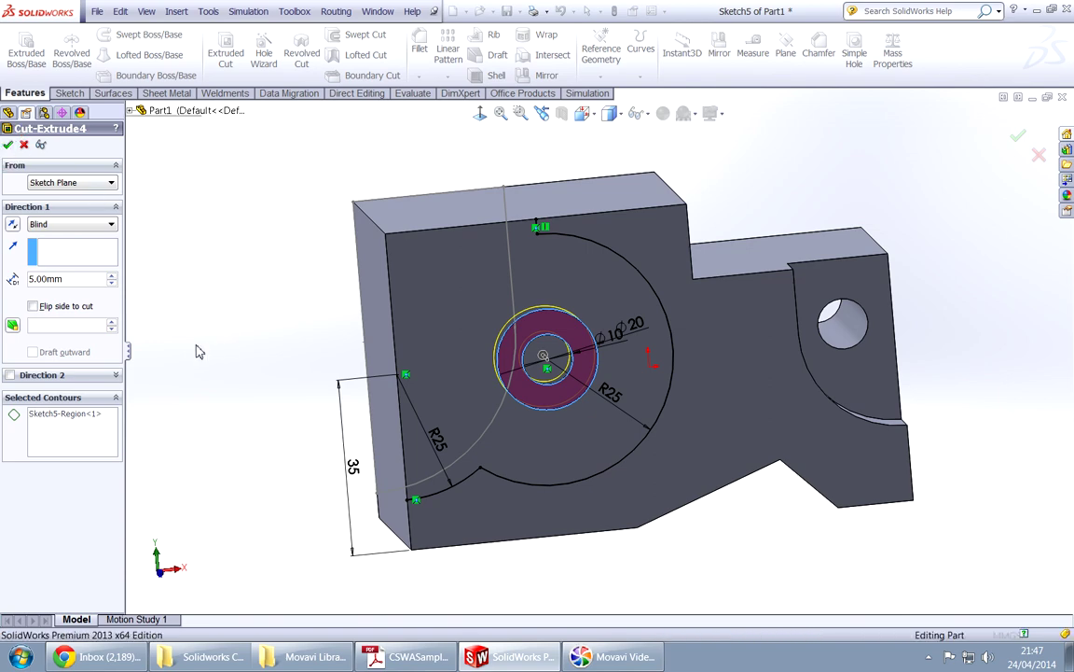
{"action": "middle_click_drag", "start_coordinate": [288, 366], "coordinate": [317, 335]}
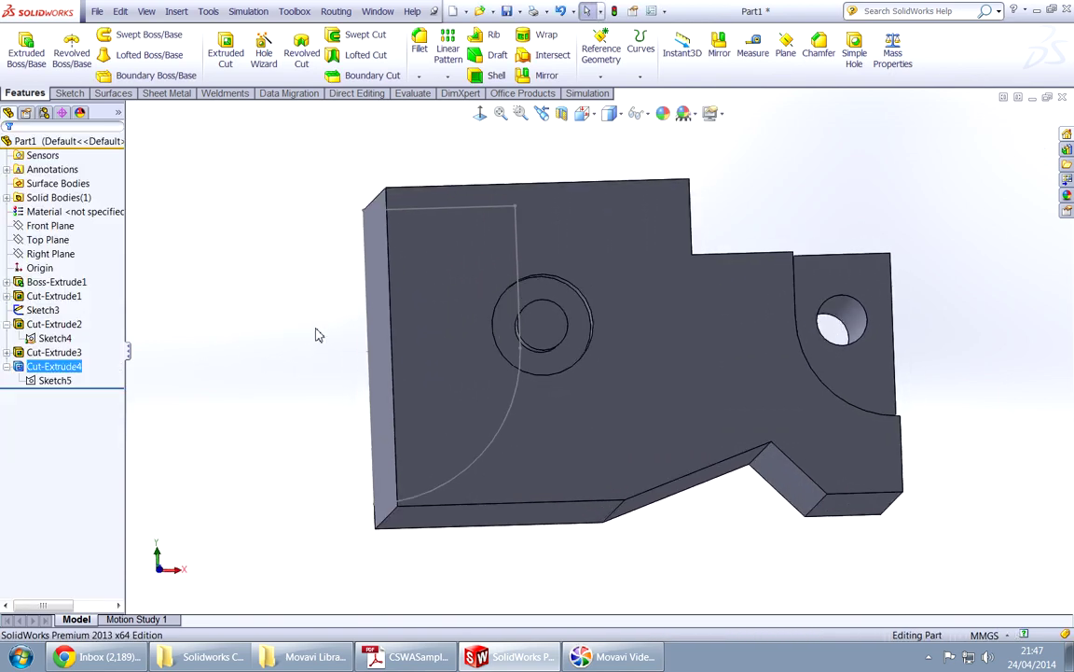
{"action": "key", "text": "alt+Tab"}
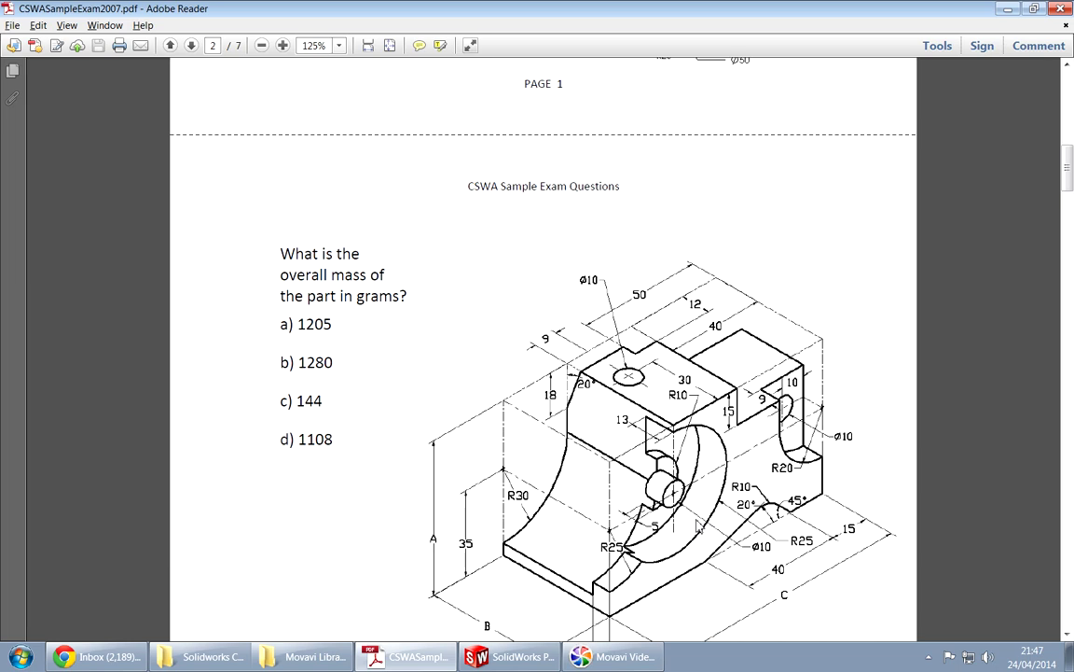
{"action": "key", "text": "alt+Tab"}
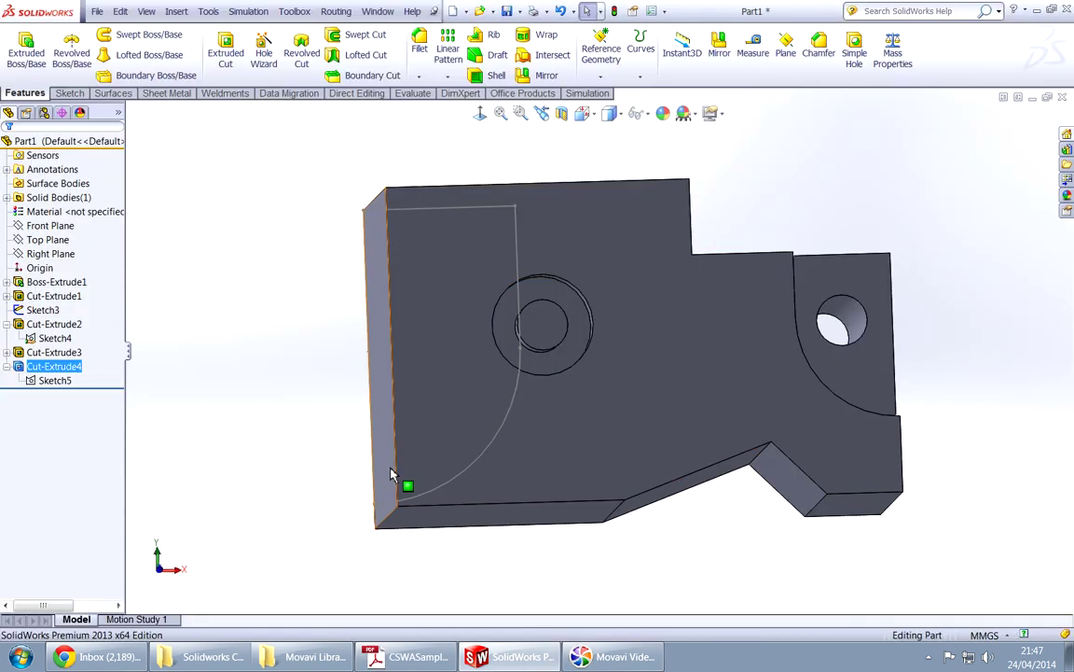
{"action": "left_click", "coordinate": [53, 382]}
{"action": "key", "text": "Return"}
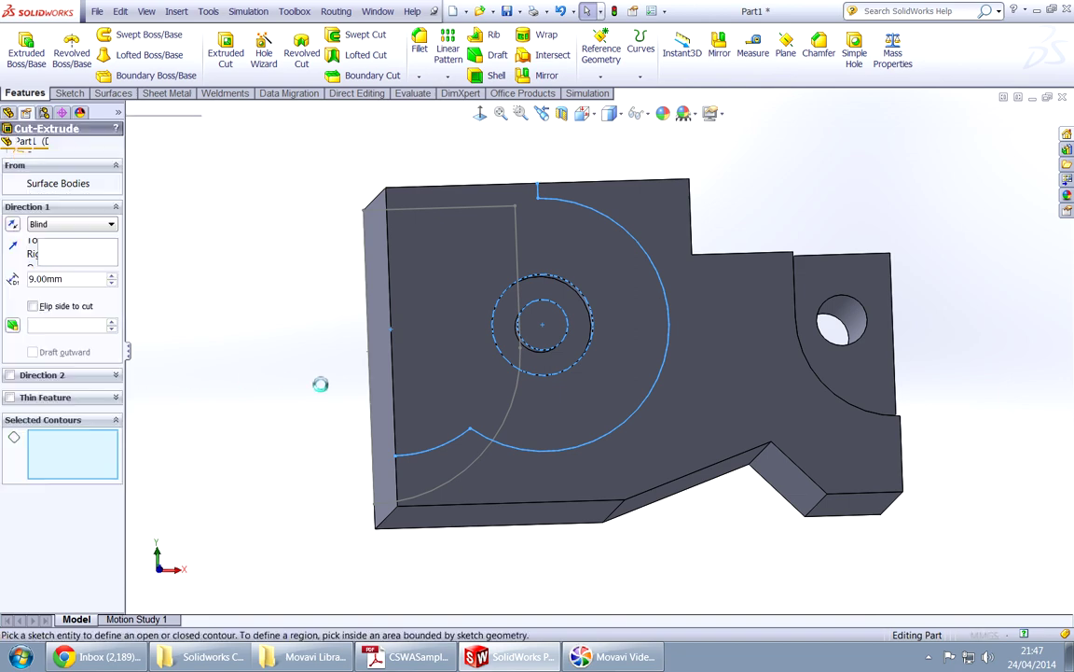
{"action": "key", "text": "alt+Tab"}
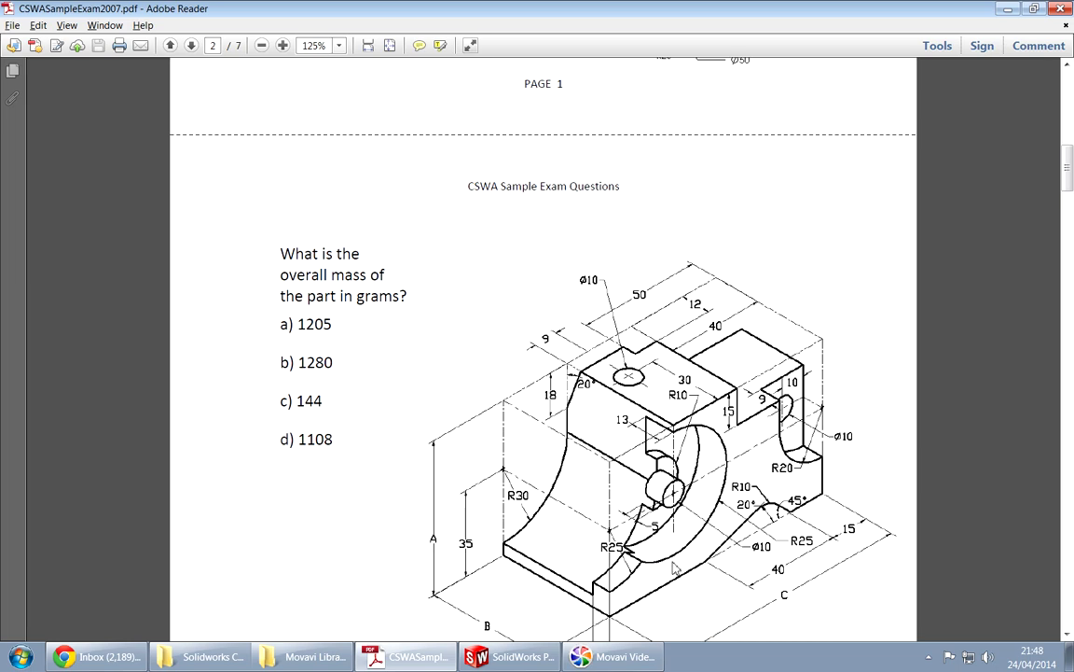
{"action": "key", "text": "alt+Tab"}
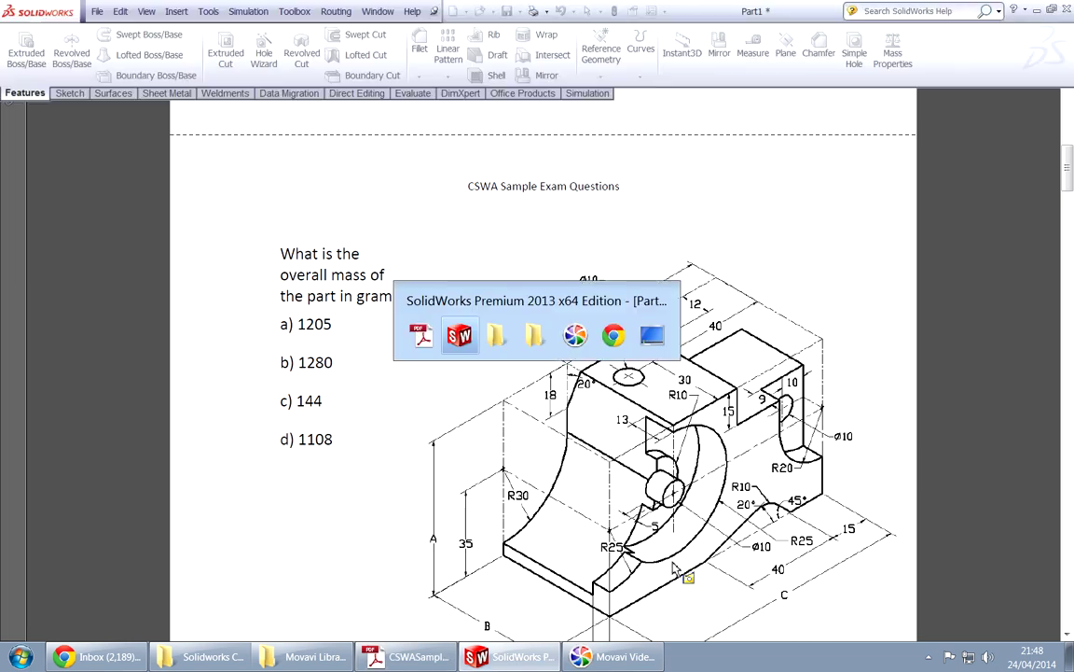
{"action": "middle_click_drag", "start_coordinate": [329, 418], "coordinate": [352, 436]}
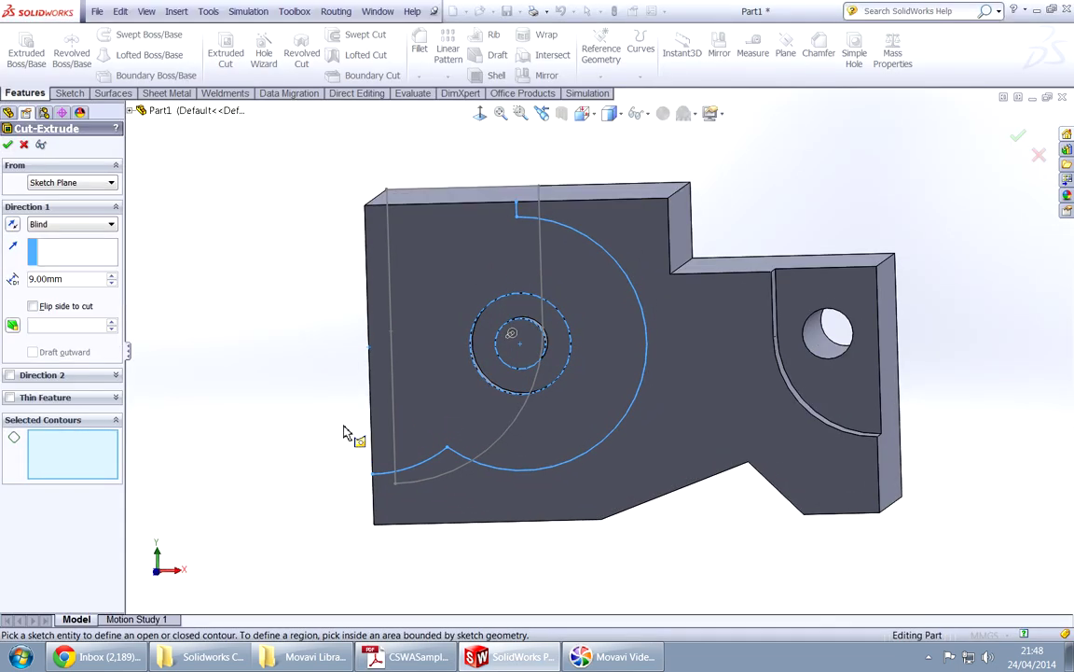
{"action": "left_click", "coordinate": [616, 257]}
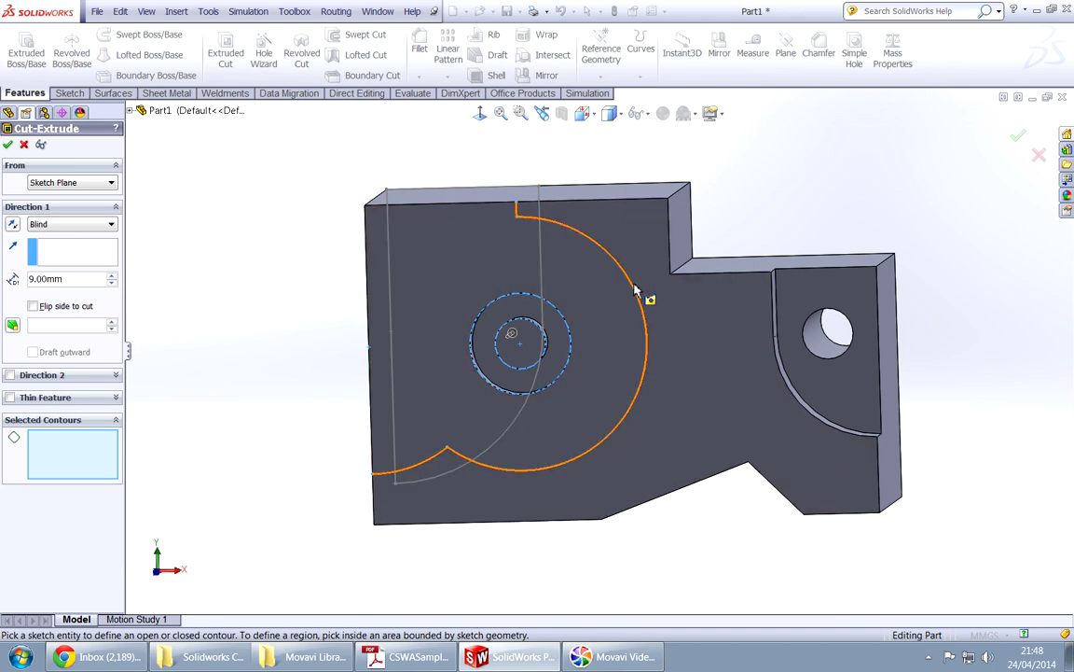
{"action": "key", "text": "Return"}
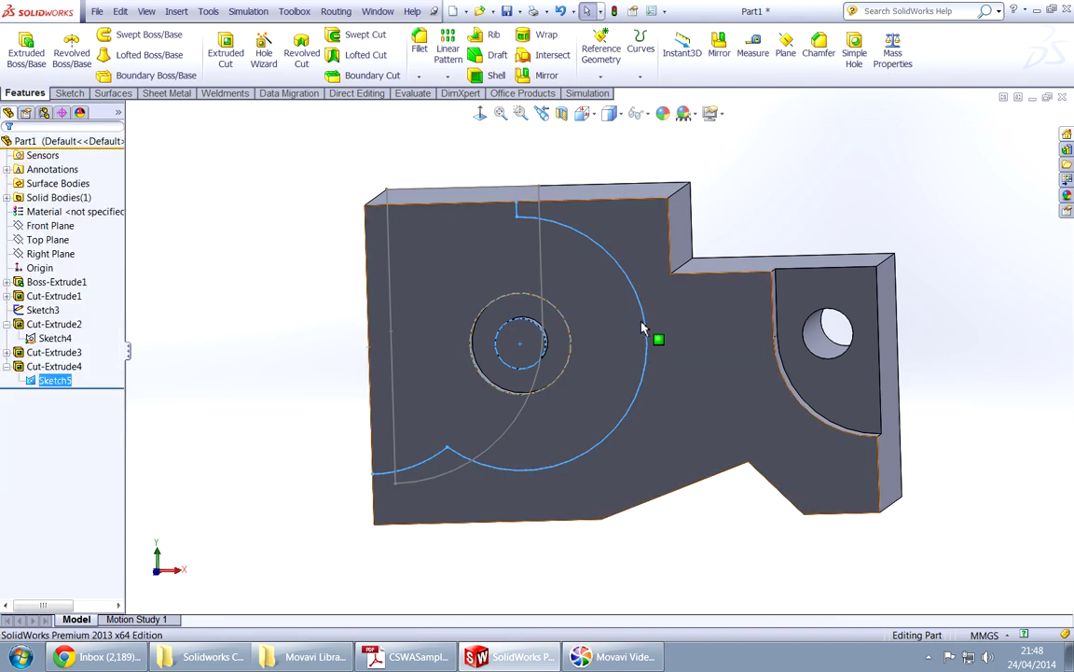
Edit the ring cut's sketch and draw a 25 mm radius centerpoint arc around the circles' centre, from the small left arc's end to the short vertical line.
{"action": "left_click", "coordinate": [53, 366]}
{"action": "left_click", "coordinate": [72, 338]}
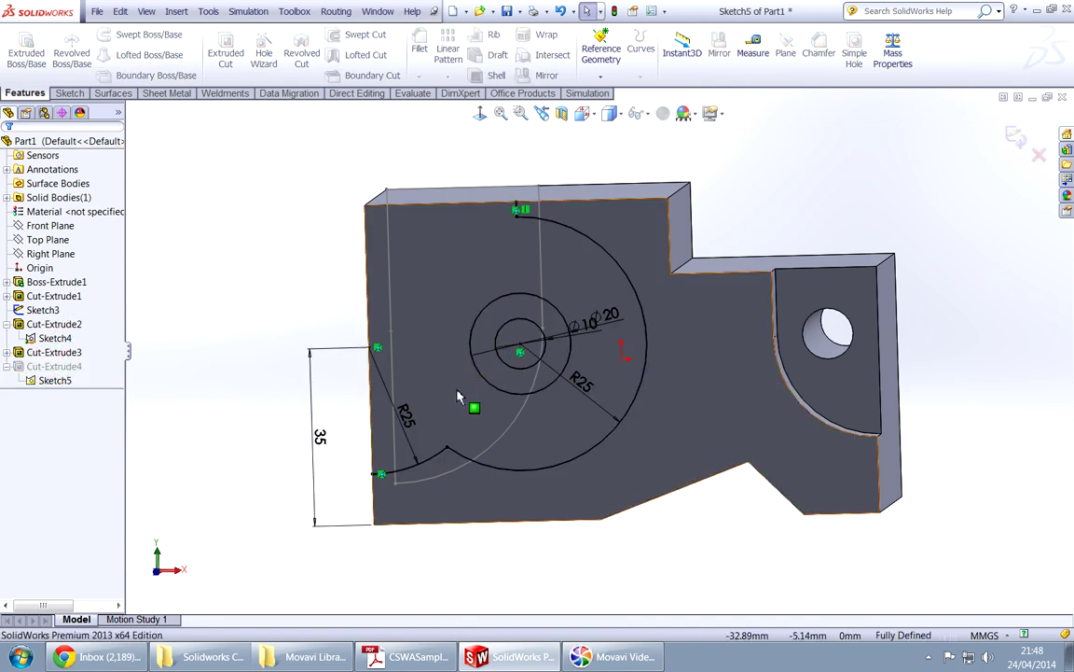
{"action": "right_click", "coordinate": [266, 276]}
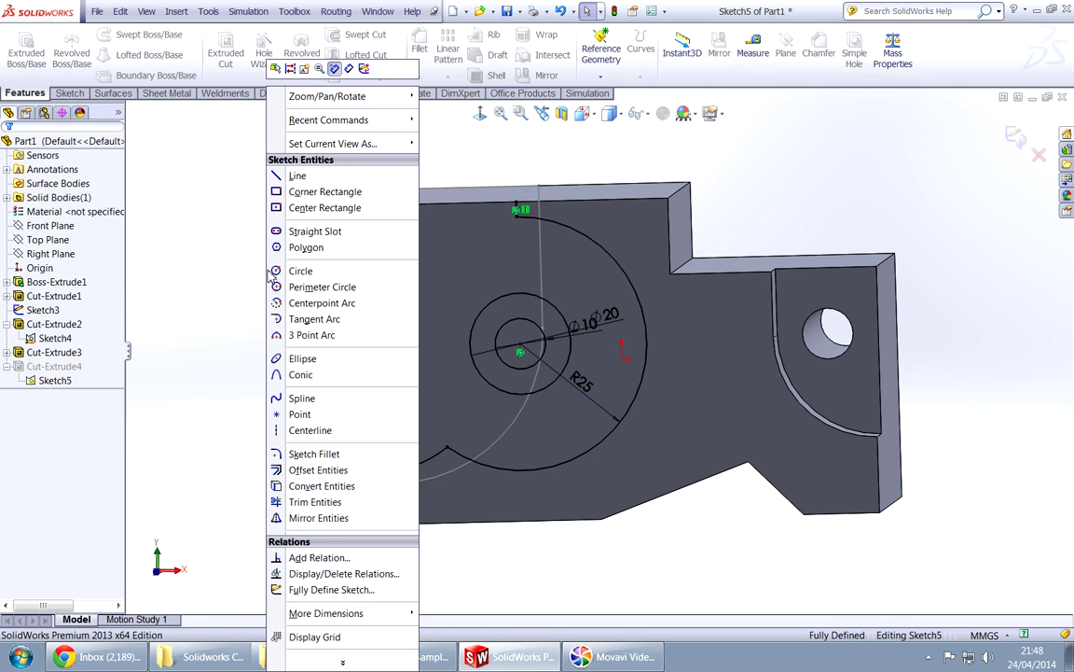
{"action": "left_click", "coordinate": [322, 303]}
{"action": "left_click", "coordinate": [520, 352]}
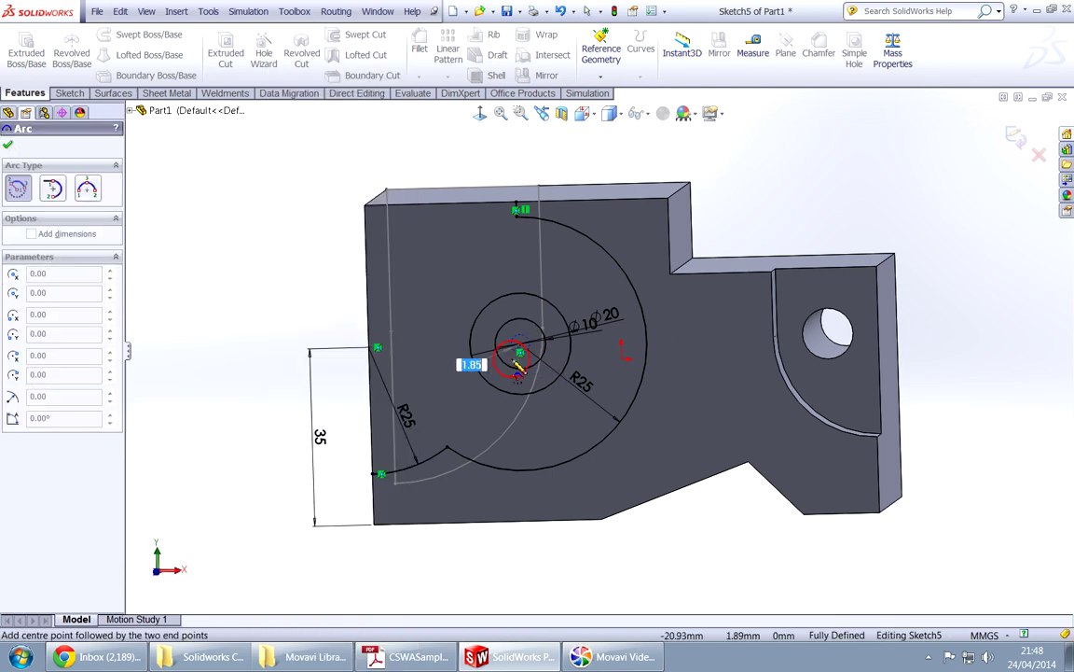
{"action": "left_click", "coordinate": [446, 449]}
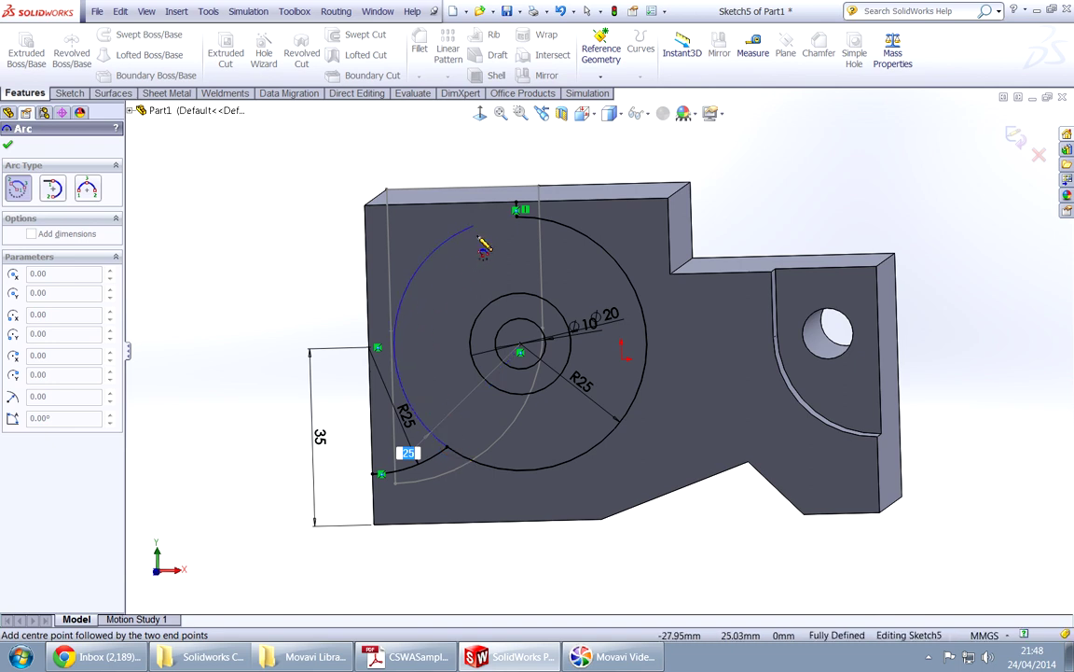
{"action": "left_click", "coordinate": [517, 222]}
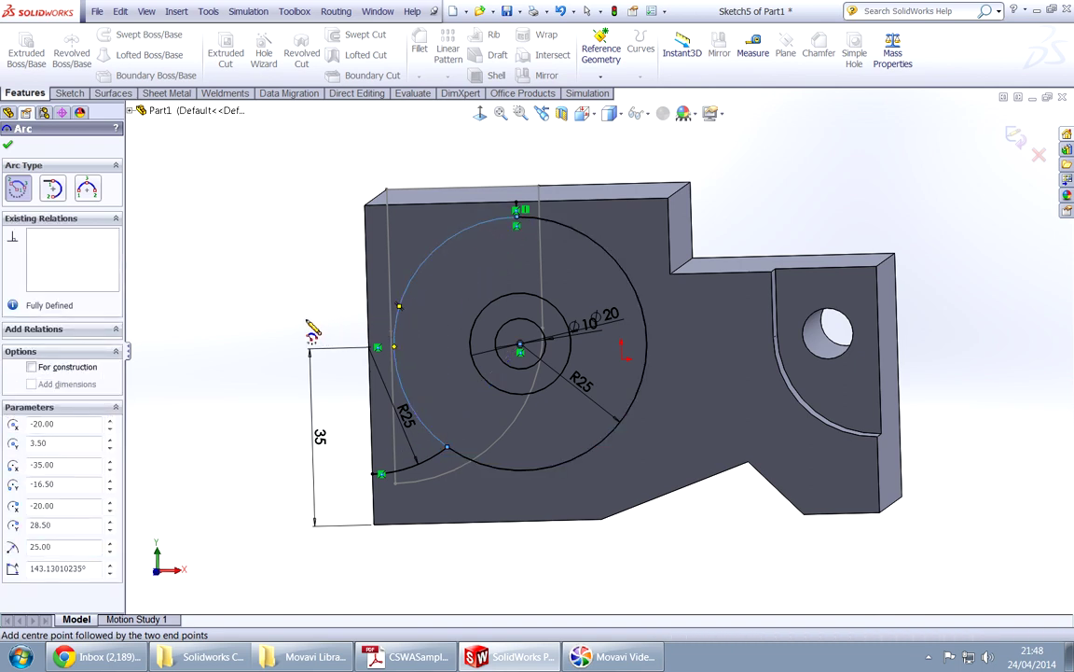
{"action": "key", "text": "Escape"}
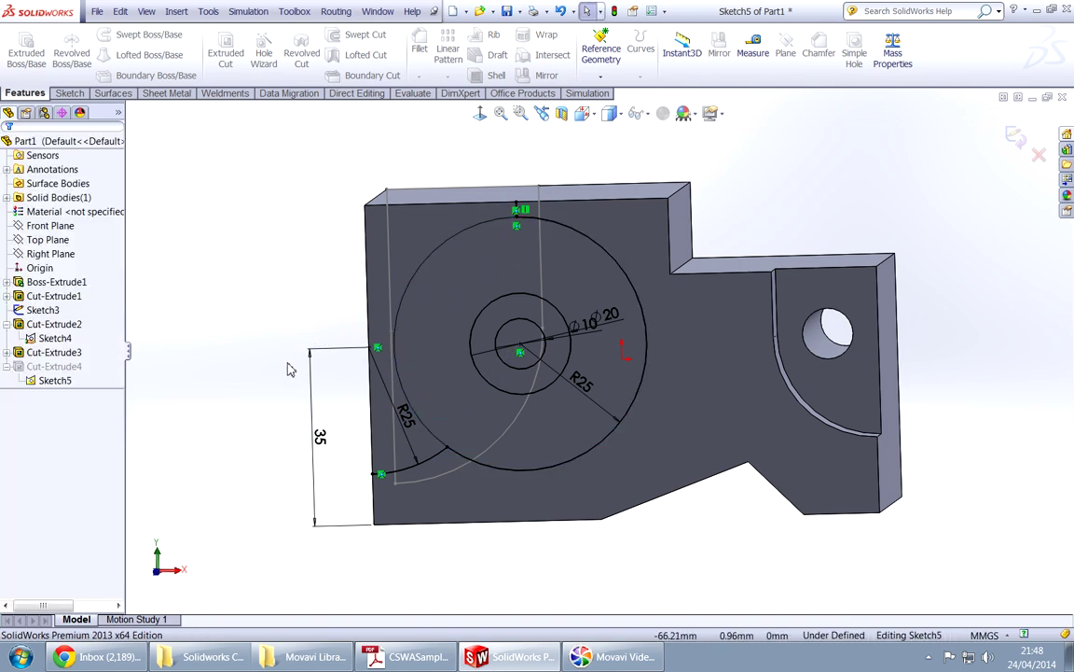
Join the new arc's upper end to the large arc's upper endpoint and exit the sketch.
{"action": "left_click", "coordinate": [518, 217]}
{"action": "key", "text": "Escape"}
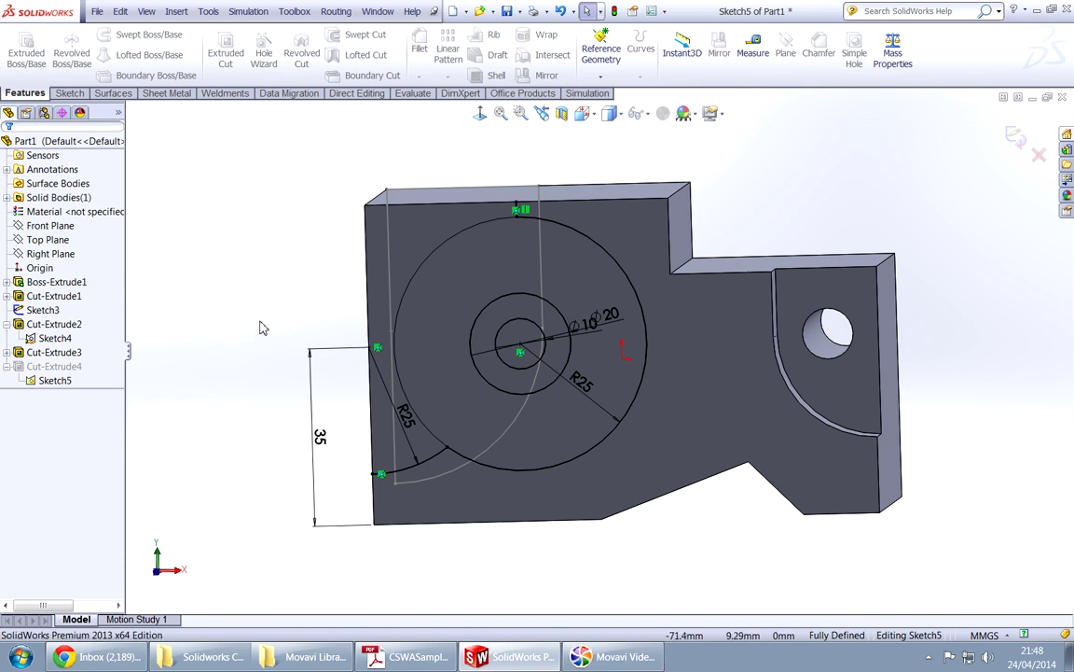
{"action": "left_click", "coordinate": [1014, 138]}
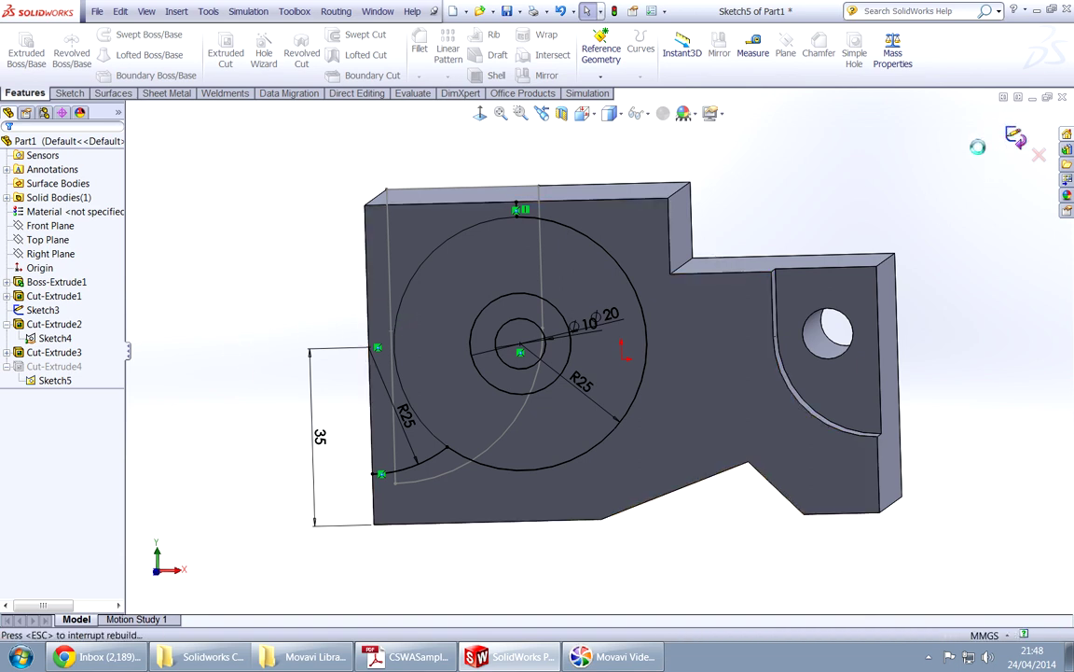
Extrude-cut the ring between the 20 mm circle and the 25 mm radius circle of Sketch5 to a blind depth of 13 mm.
{"action": "left_click", "coordinate": [74, 382]}
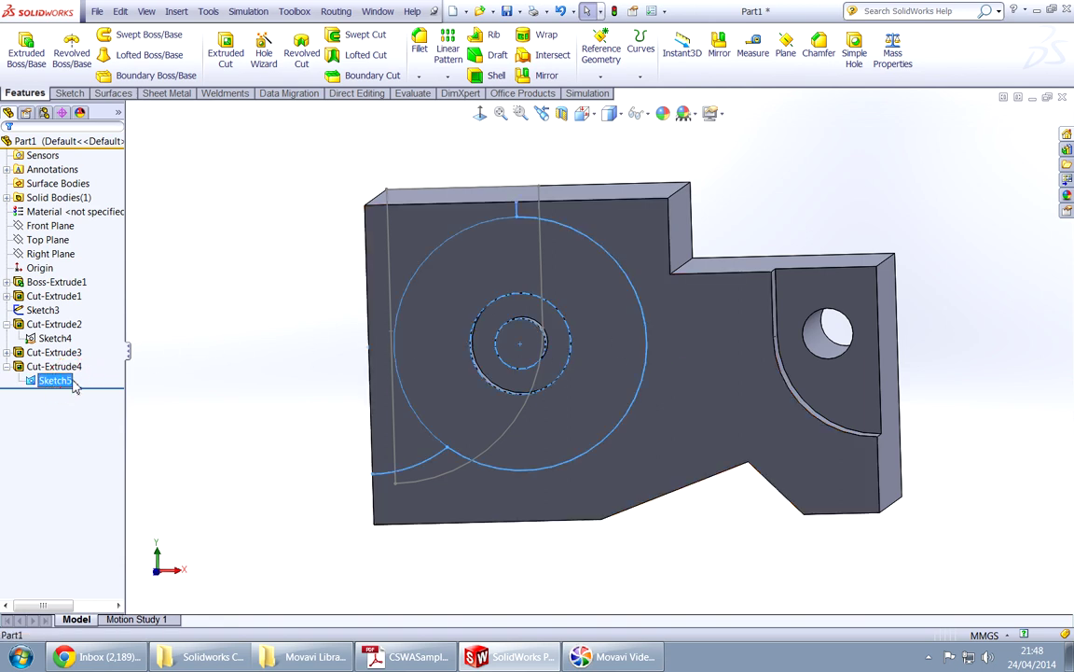
{"action": "key", "text": "c"}
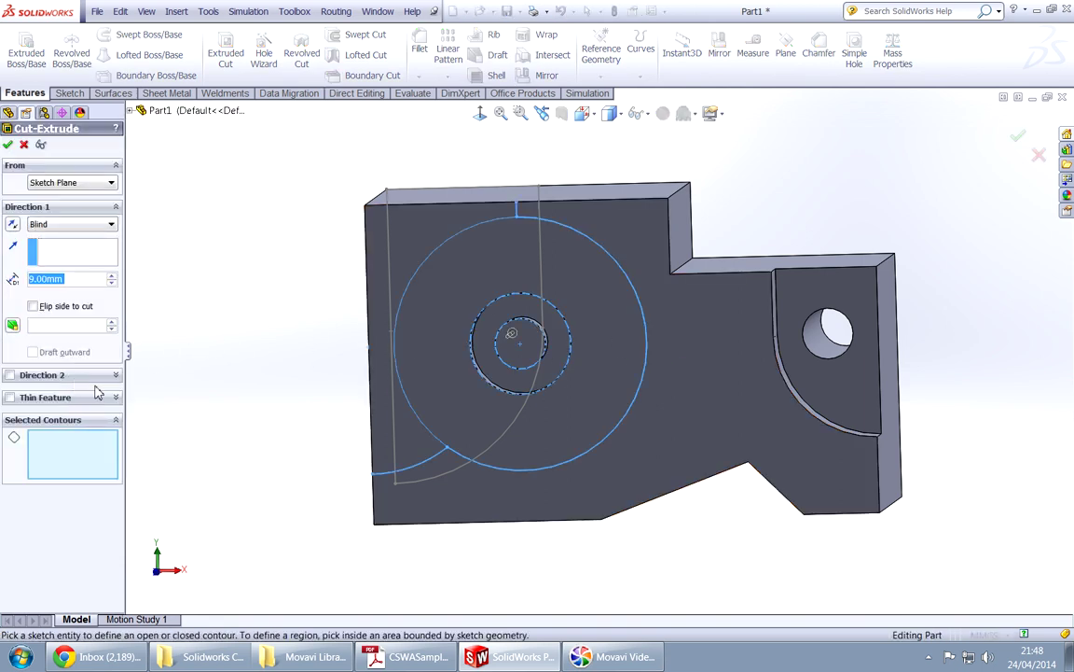
{"action": "left_click", "coordinate": [426, 341]}
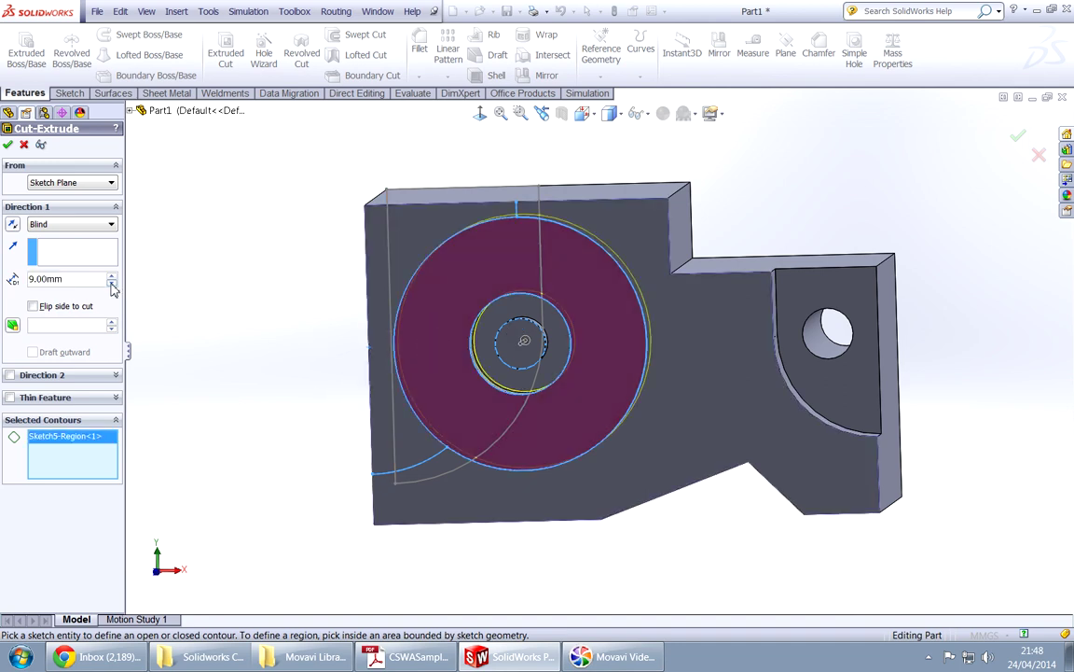
{"action": "double_click", "coordinate": [74, 281]}
{"action": "type", "text": "13"}
{"action": "key", "text": "Return"}
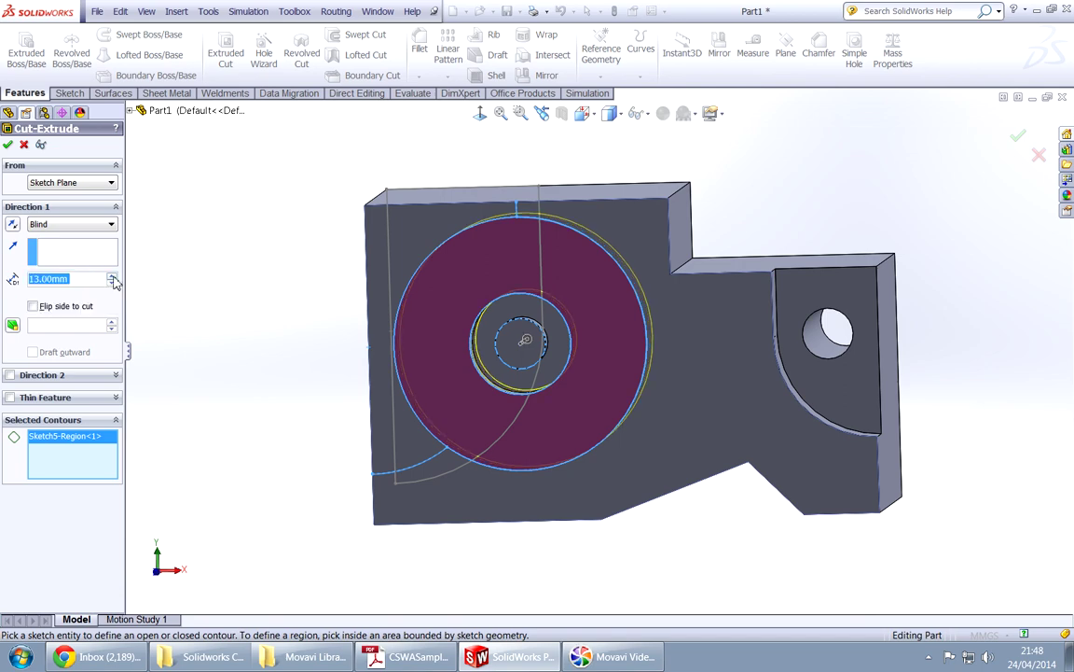
{"action": "mouse_move", "coordinate": [287, 249]}
{"action": "middle_mouse_down"}
{"action": "mouse_move", "coordinate": [327, 287]}
{"action": "mouse_move", "coordinate": [303, 249]}
{"action": "middle_mouse_up"}
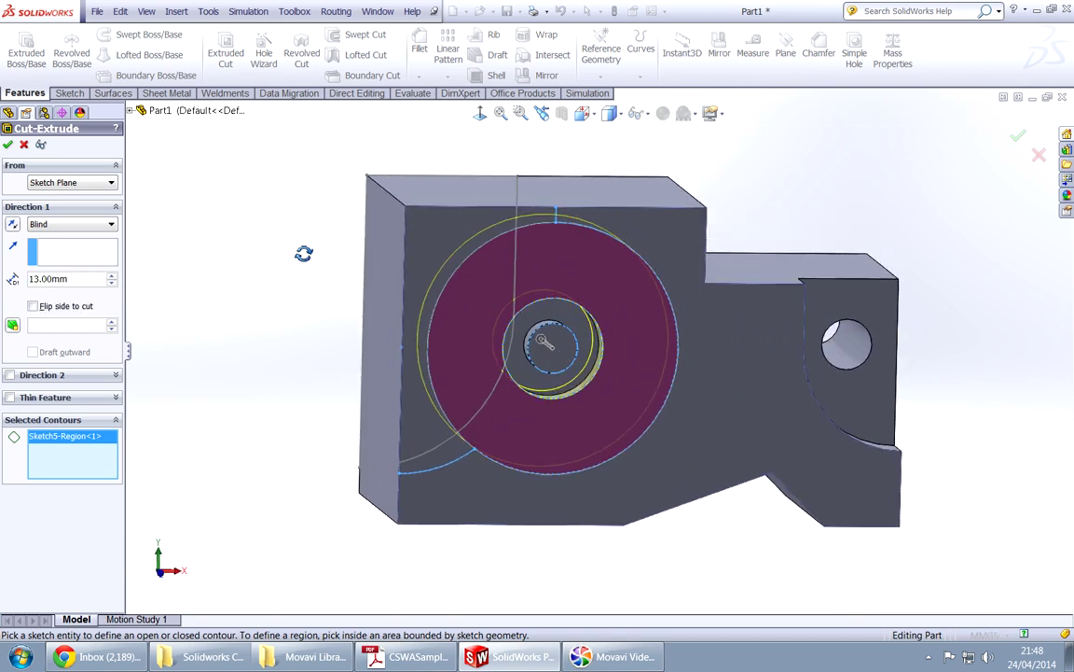
{"action": "left_click", "coordinate": [8, 144]}
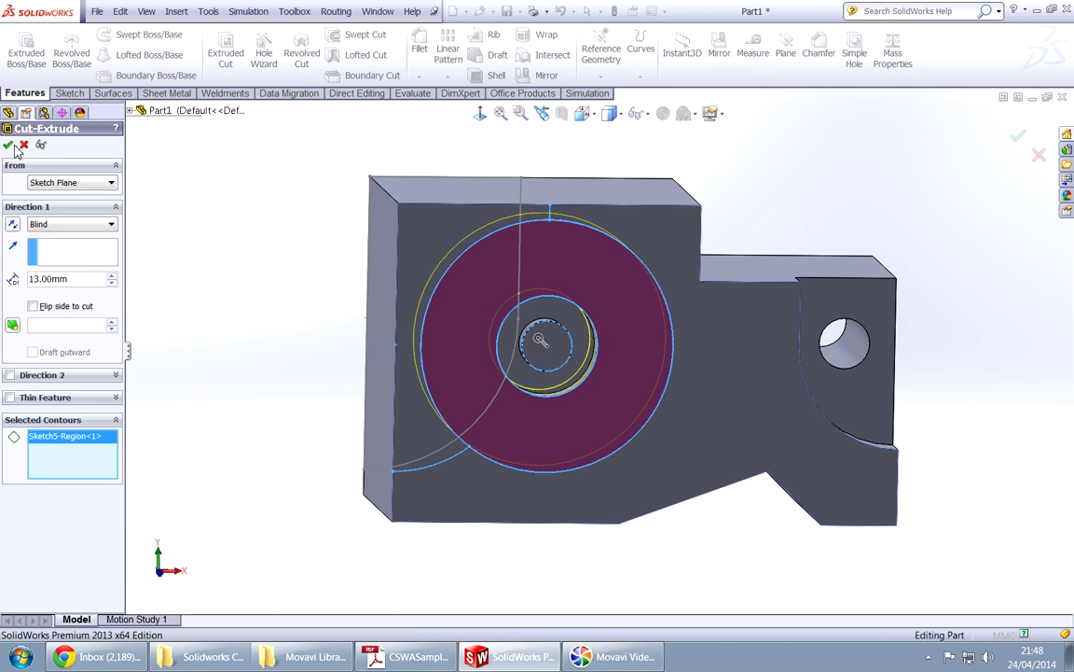
Check the exam drawing, then reorder Sketch3 in the feature tree so it sits directly before Cut-Extrude4.
{"action": "middle_click_drag", "start_coordinate": [240, 253], "coordinate": [263, 304]}
{"action": "key", "text": "alt+Tab"}
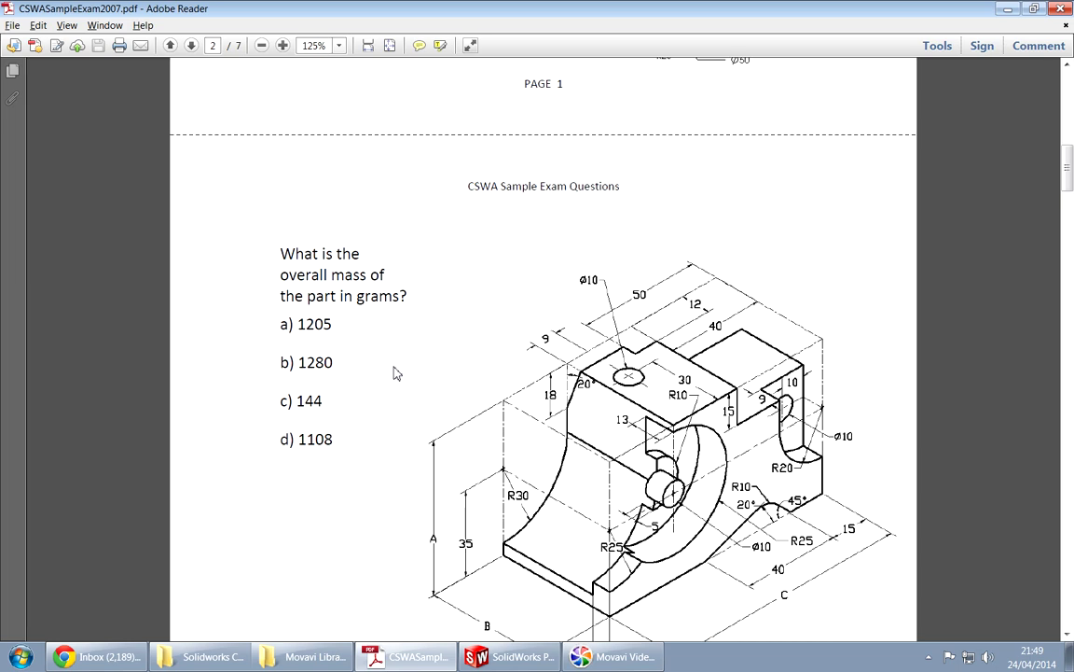
{"action": "key", "text": "alt+Tab"}
{"action": "middle_click_drag", "start_coordinate": [392, 373], "coordinate": [269, 355]}
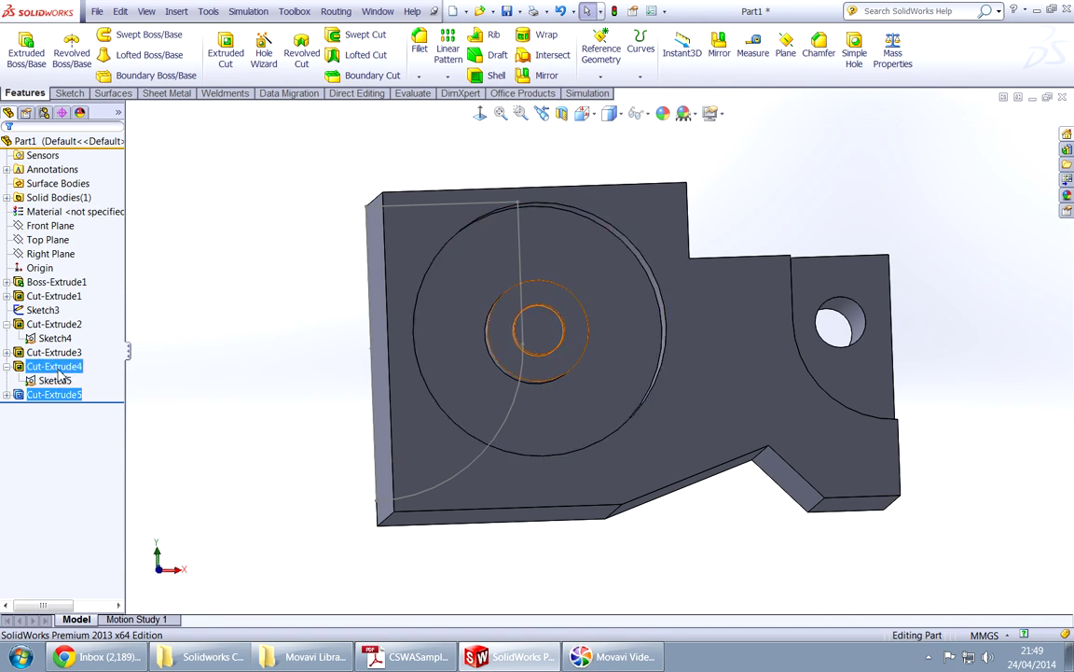
{"action": "left_click", "coordinate": [51, 311]}
{"action": "left_click_drag", "start_coordinate": [51, 311], "coordinate": [55, 394]}
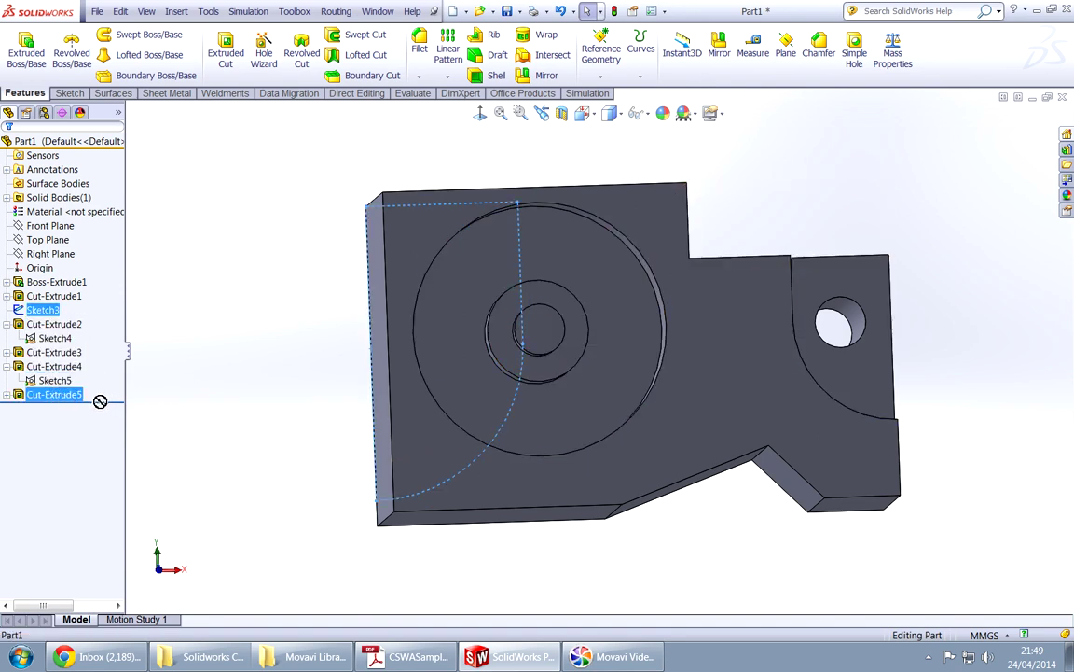
{"action": "left_click", "coordinate": [229, 372]}
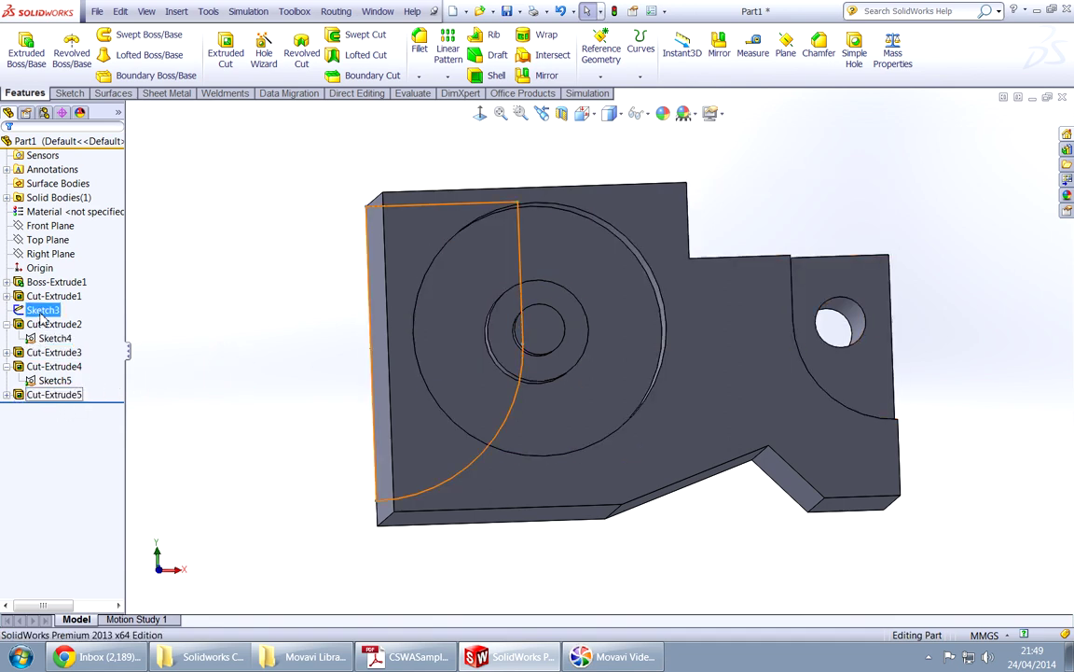
{"action": "mouse_move", "coordinate": [42, 310]}
{"action": "left_mouse_down"}
{"action": "mouse_move", "coordinate": [46, 377]}
{"action": "mouse_move", "coordinate": [8, 397]}
{"action": "left_mouse_up"}
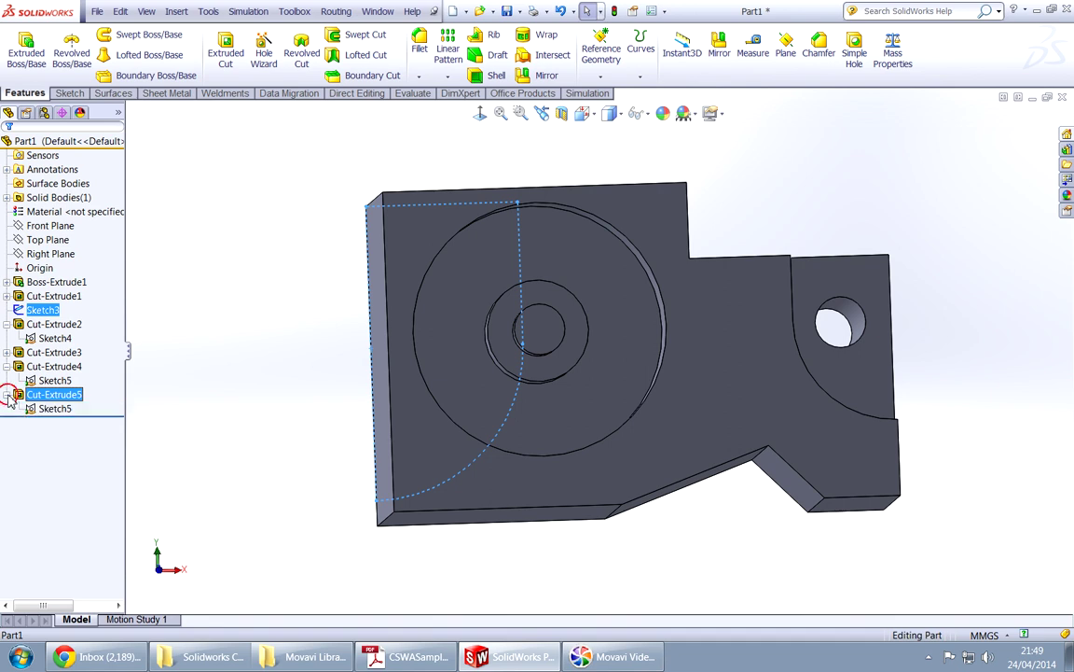
{"action": "mouse_move", "coordinate": [45, 312]}
{"action": "left_mouse_down"}
{"action": "mouse_move", "coordinate": [35, 401]}
{"action": "mouse_move", "coordinate": [24, 411]}
{"action": "mouse_move", "coordinate": [57, 378]}
{"action": "mouse_move", "coordinate": [51, 312]}
{"action": "mouse_move", "coordinate": [62, 394]}
{"action": "mouse_move", "coordinate": [46, 350]}
{"action": "mouse_move", "coordinate": [54, 369]}
{"action": "mouse_move", "coordinate": [56, 360]}
{"action": "left_mouse_up"}
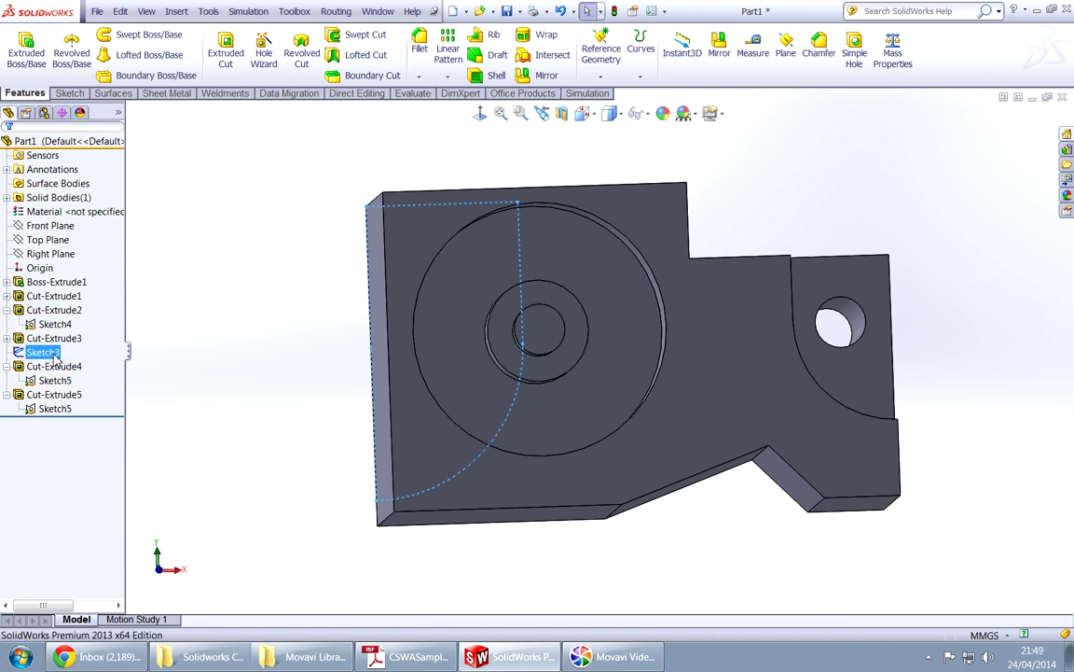
Begin an extruded cut from Sketch3's arc-ended profile, using the Offset From Surface end condition.
{"action": "middle_click_drag", "start_coordinate": [253, 378], "coordinate": [309, 378]}
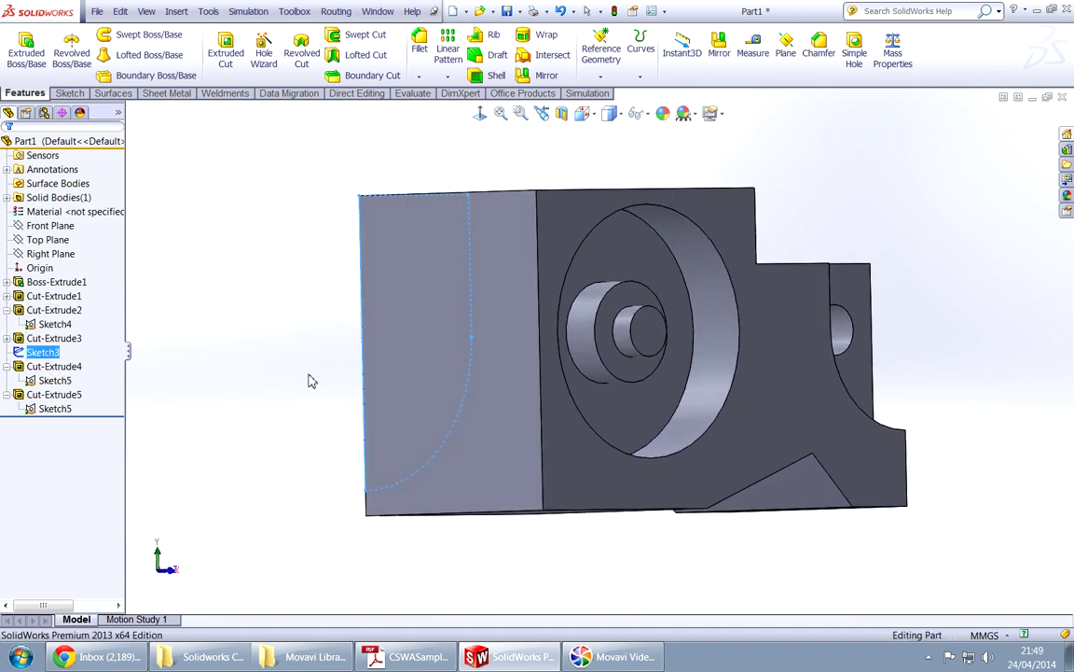
{"action": "left_click", "coordinate": [7, 393]}
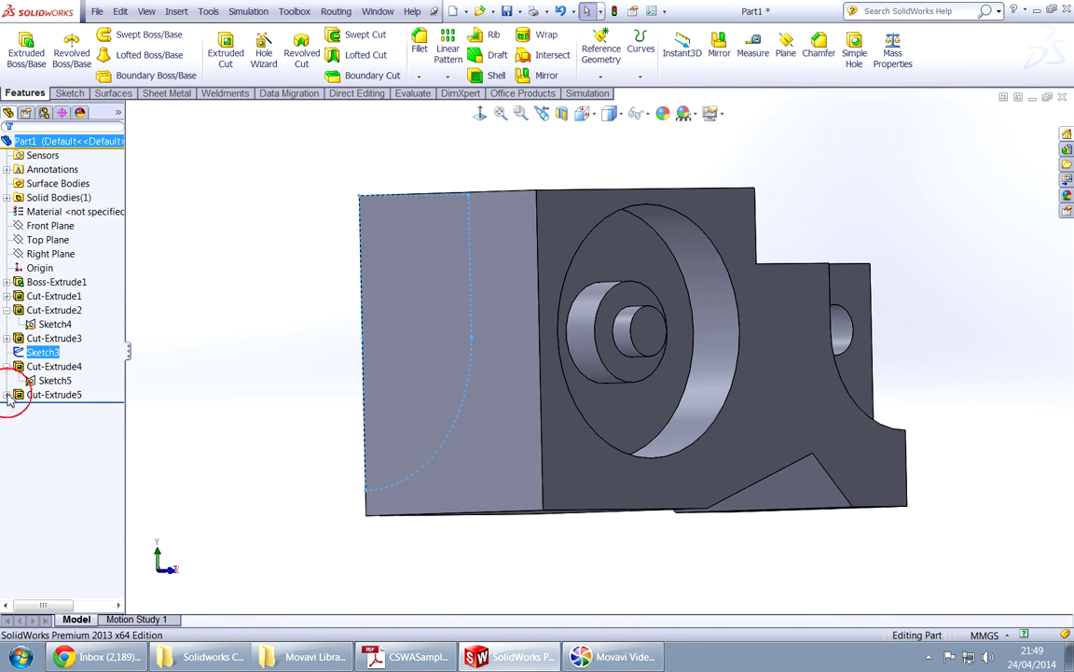
{"action": "left_click", "coordinate": [6, 367]}
{"action": "left_click", "coordinate": [49, 366]}
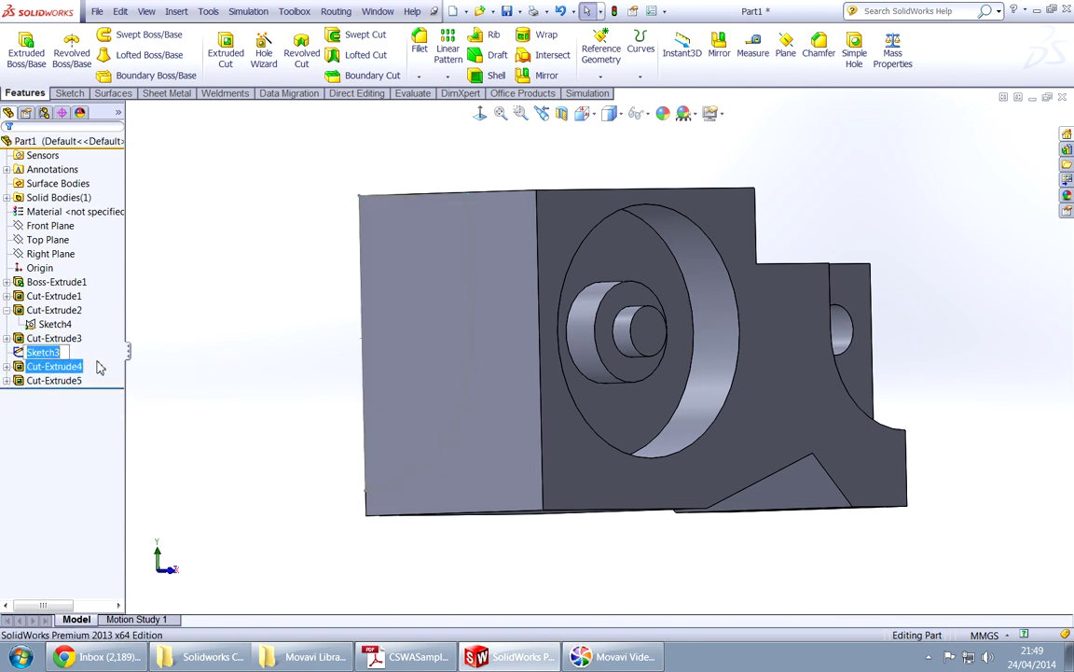
{"action": "left_click", "coordinate": [27, 354]}
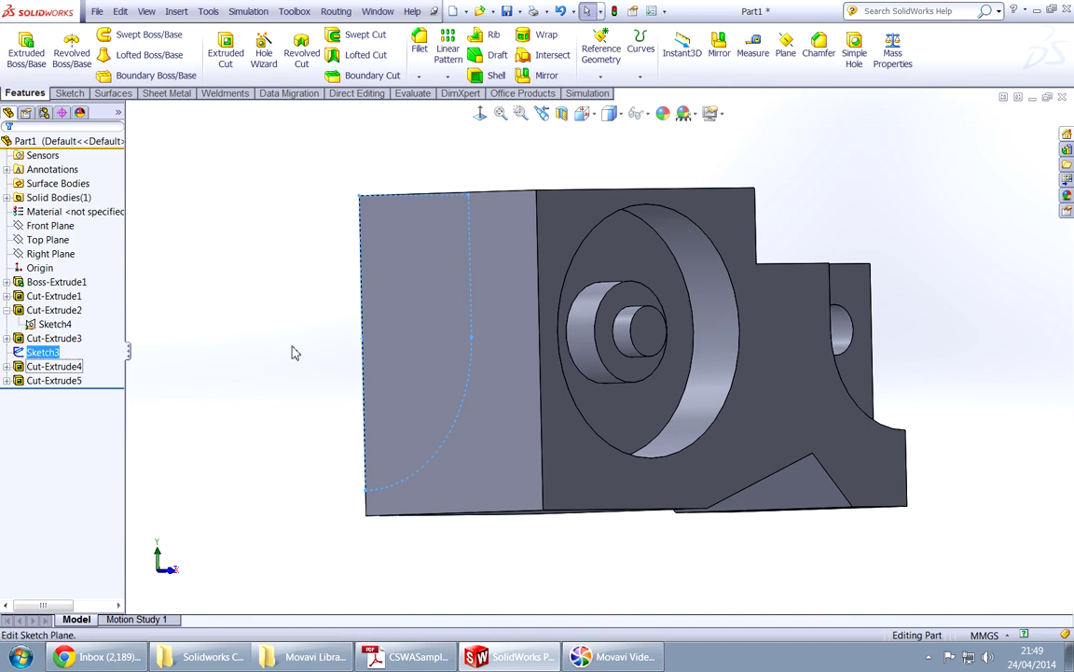
{"action": "mouse_move", "coordinate": [262, 351]}
{"action": "middle_mouse_down"}
{"action": "mouse_move", "coordinate": [377, 378]}
{"action": "mouse_move", "coordinate": [290, 379]}
{"action": "mouse_move", "coordinate": [254, 429]}
{"action": "mouse_move", "coordinate": [411, 370]}
{"action": "mouse_move", "coordinate": [348, 425]}
{"action": "mouse_move", "coordinate": [360, 439]}
{"action": "mouse_move", "coordinate": [336, 389]}
{"action": "middle_mouse_up"}
{"action": "key", "text": "Return"}
{"action": "right_click", "coordinate": [302, 216]}
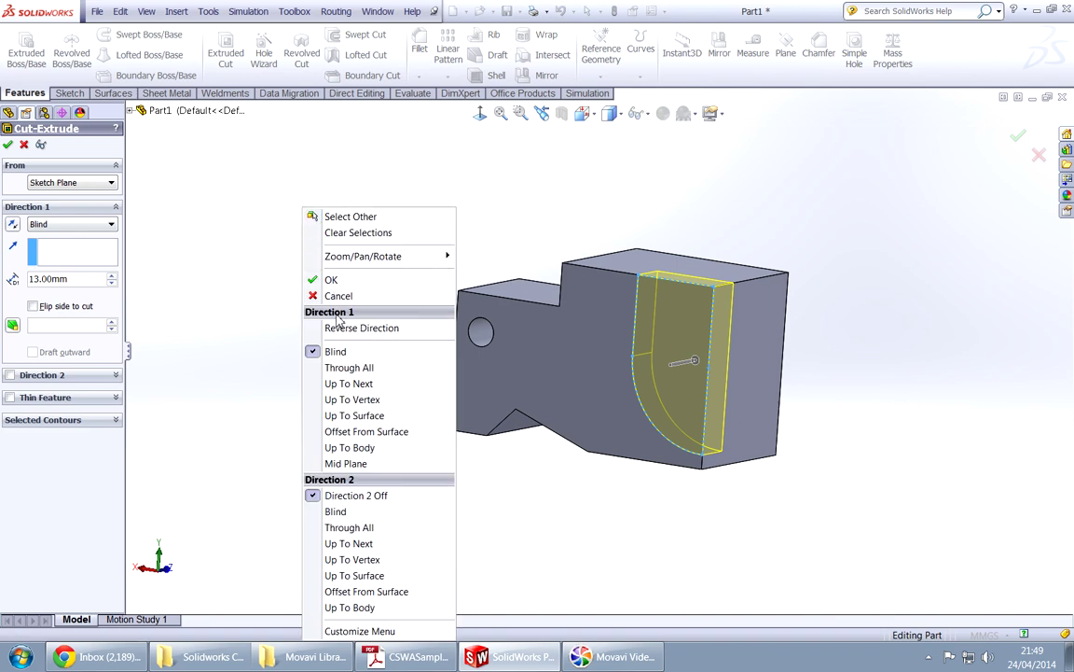
{"action": "left_click", "coordinate": [387, 432]}
{"action": "middle_click_drag", "start_coordinate": [444, 461], "coordinate": [623, 476]}
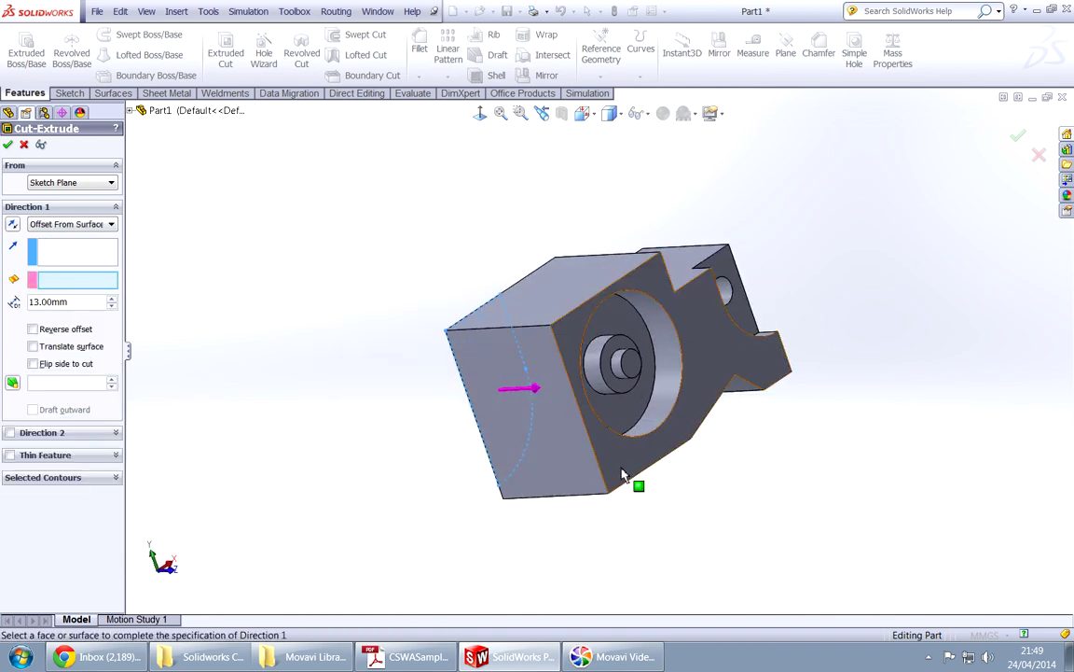
Check the wall thickness in the exam drawing, then offset the cut 8 mm from the face containing the circular recess and accept it.
{"action": "key", "text": "alt+Tab"}
{"action": "scroll", "coordinate": [624, 594], "scroll_direction": "down", "scroll_amount": 2}
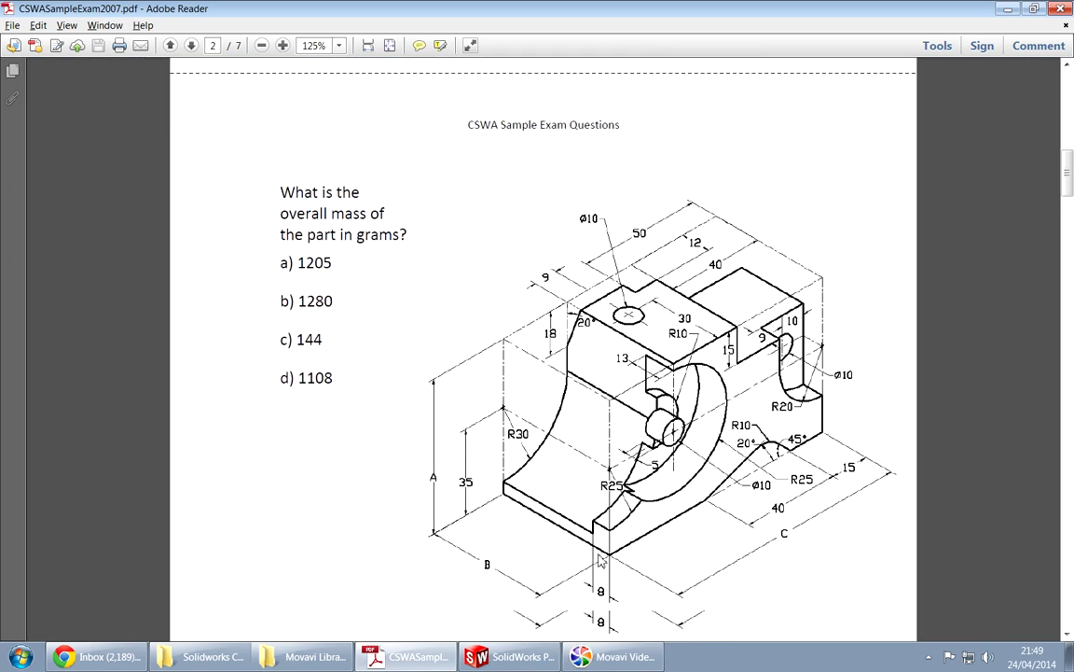
{"action": "key", "text": "alt+Tab"}
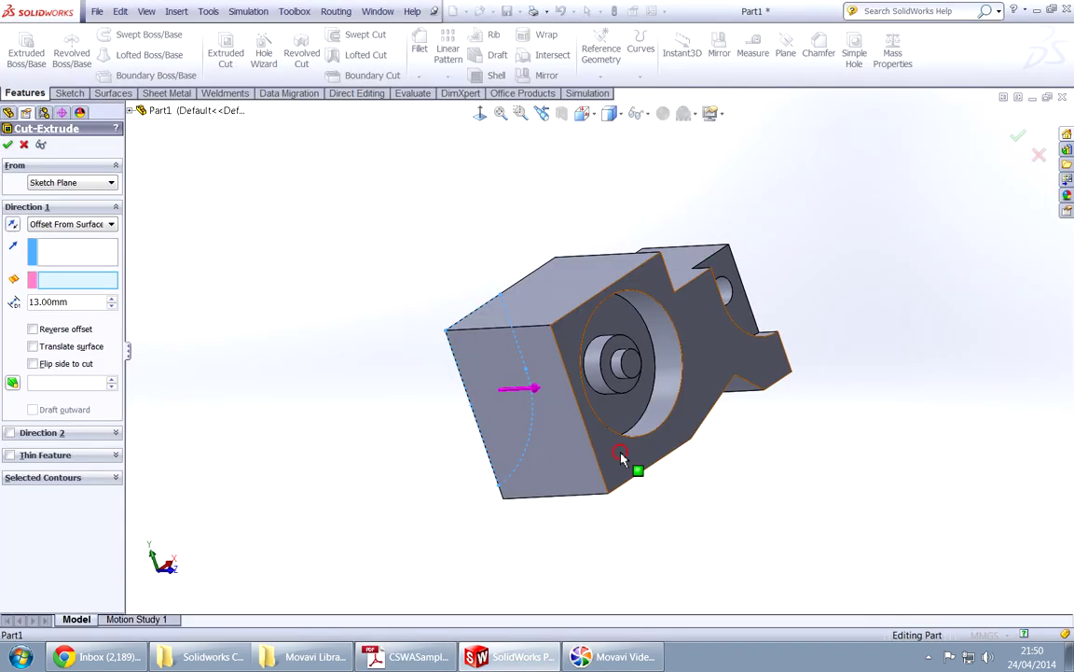
{"action": "left_click", "coordinate": [623, 456]}
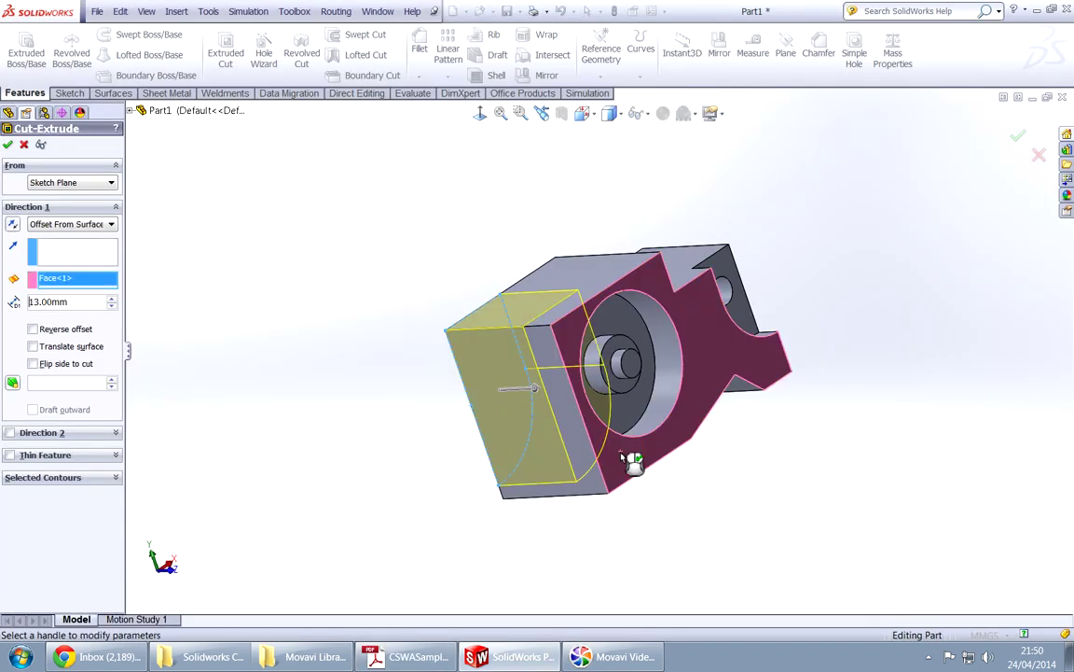
{"action": "left_click", "coordinate": [102, 301]}
{"action": "type", "text": "8"}
{"action": "key", "text": "Return"}
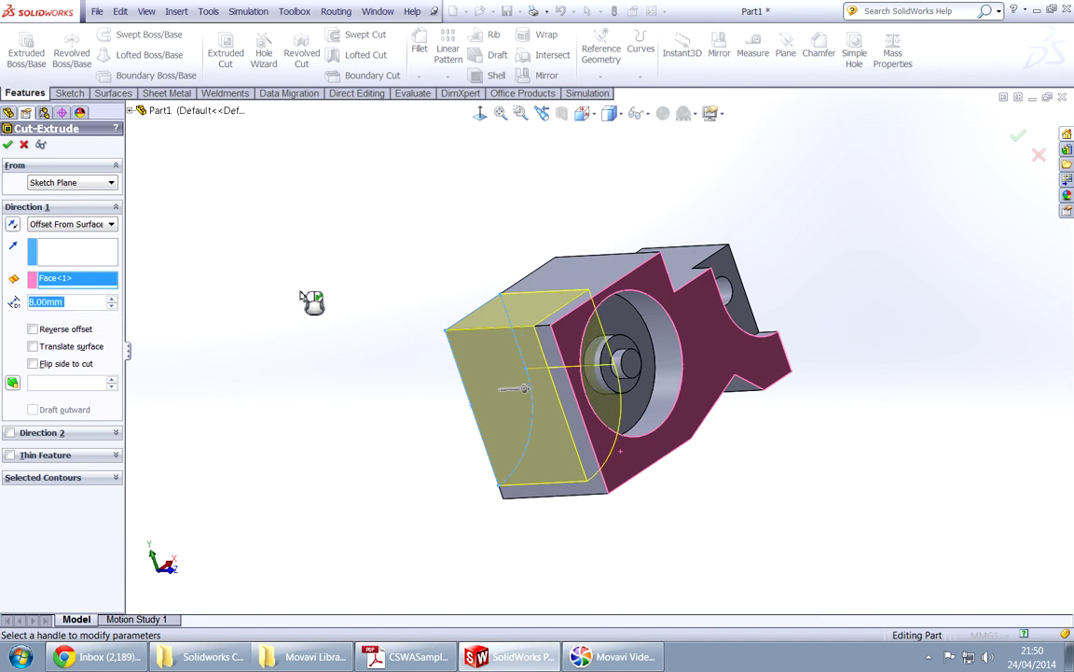
{"action": "right_click", "coordinate": [309, 300]}
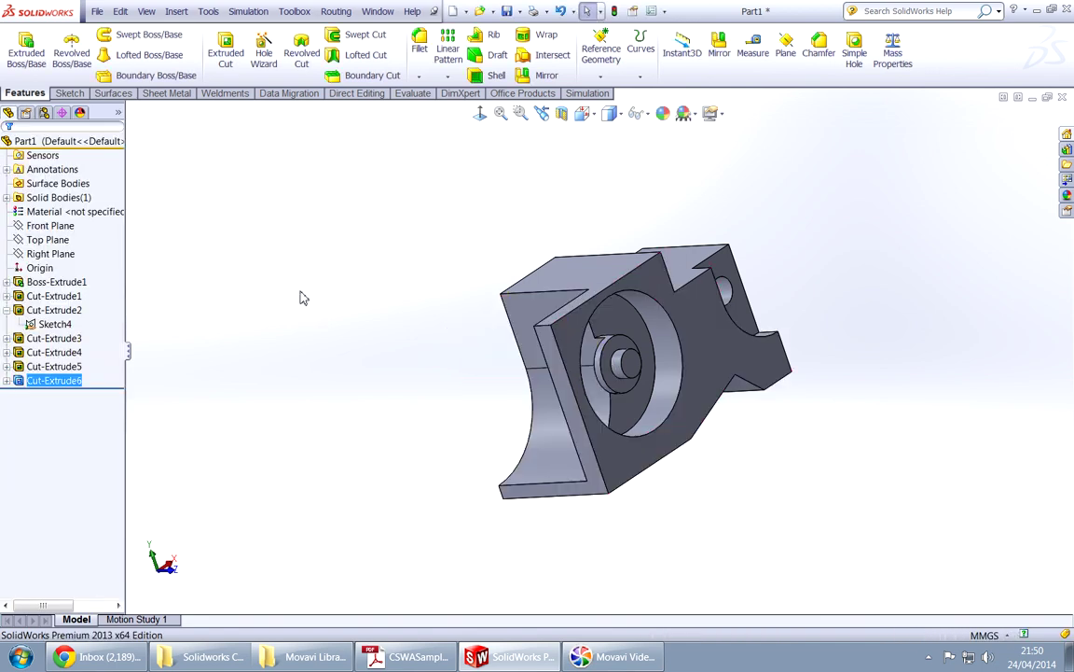
{"action": "middle_click_drag", "start_coordinate": [300, 301], "coordinate": [500, 480]}
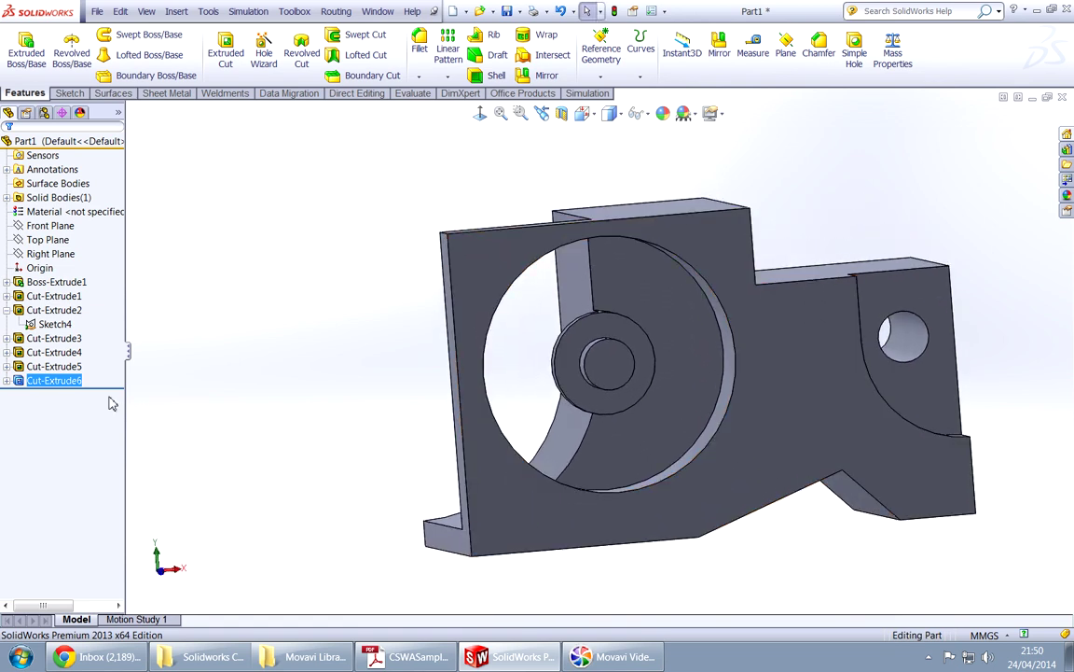
{"action": "left_click", "coordinate": [7, 371]}
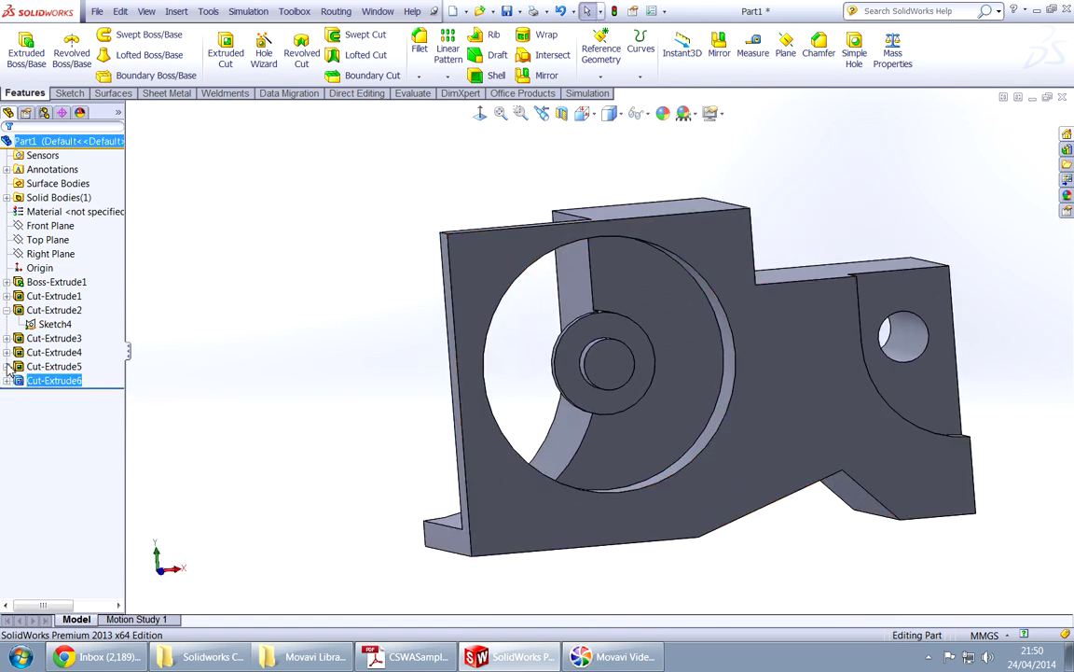
{"action": "left_click", "coordinate": [7, 367]}
{"action": "left_click", "coordinate": [54, 381]}
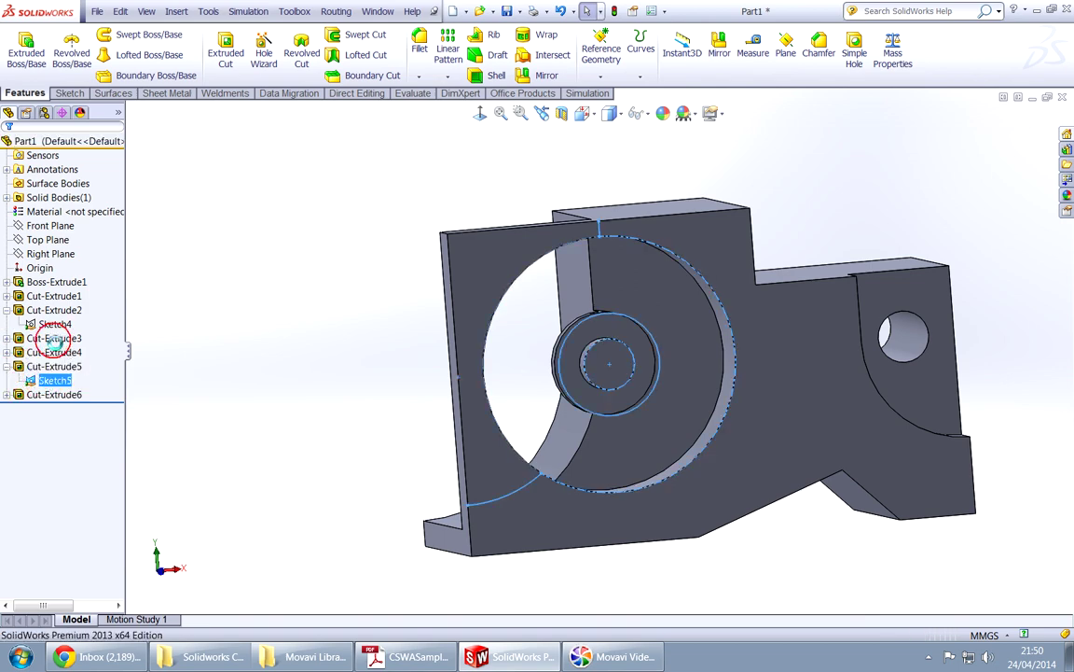
{"action": "left_click", "coordinate": [53, 337]}
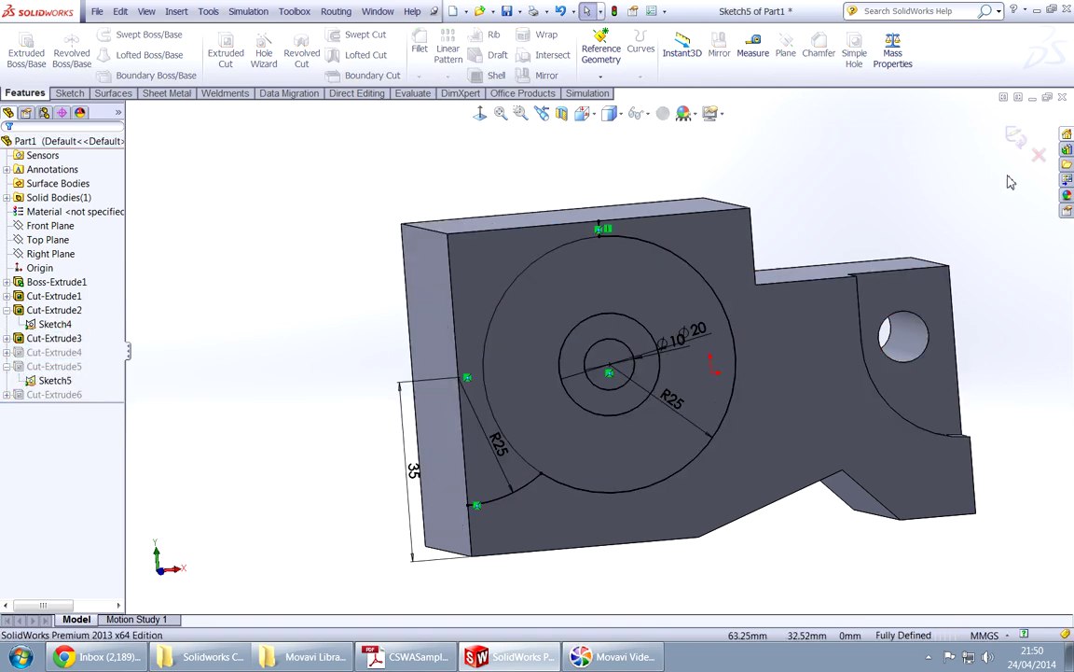
{"action": "left_click", "coordinate": [1040, 156]}
Extrude-cut the Sketch5 region between the thin wall's outer edges, the small arc and the large circle, using Through All.
{"action": "left_click", "coordinate": [51, 366]}
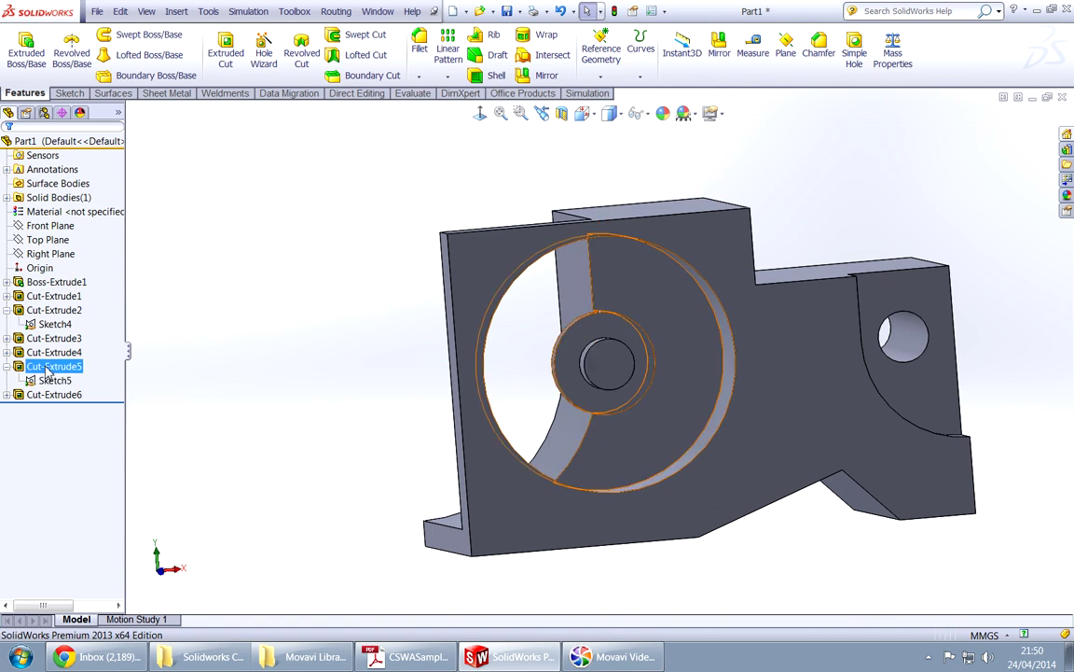
{"action": "left_click", "coordinate": [52, 380]}
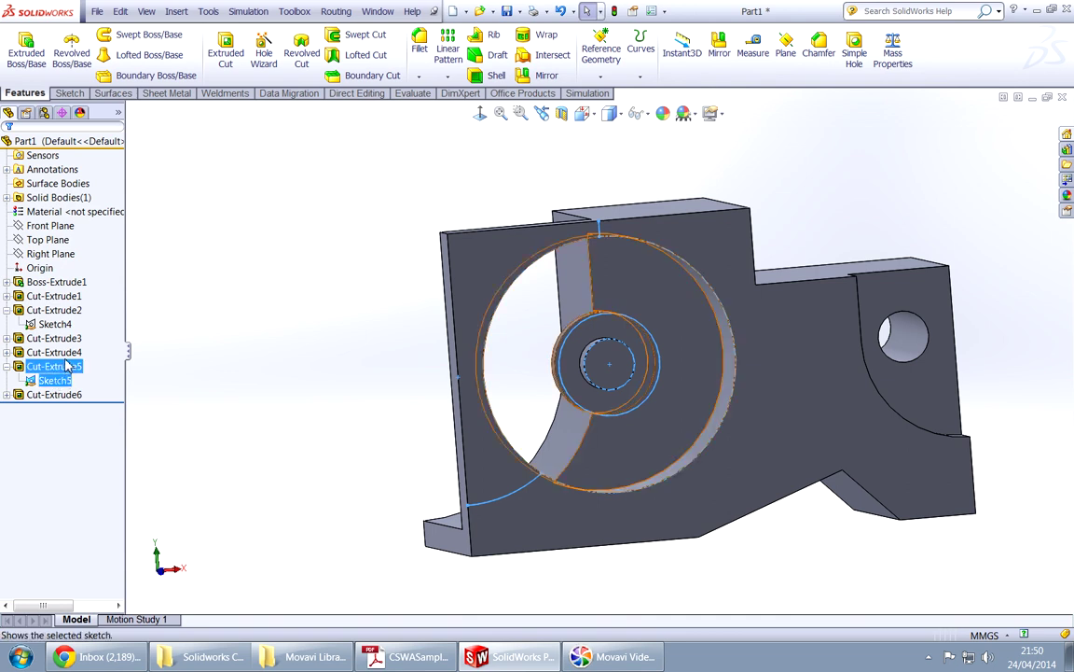
{"action": "key", "text": "Return"}
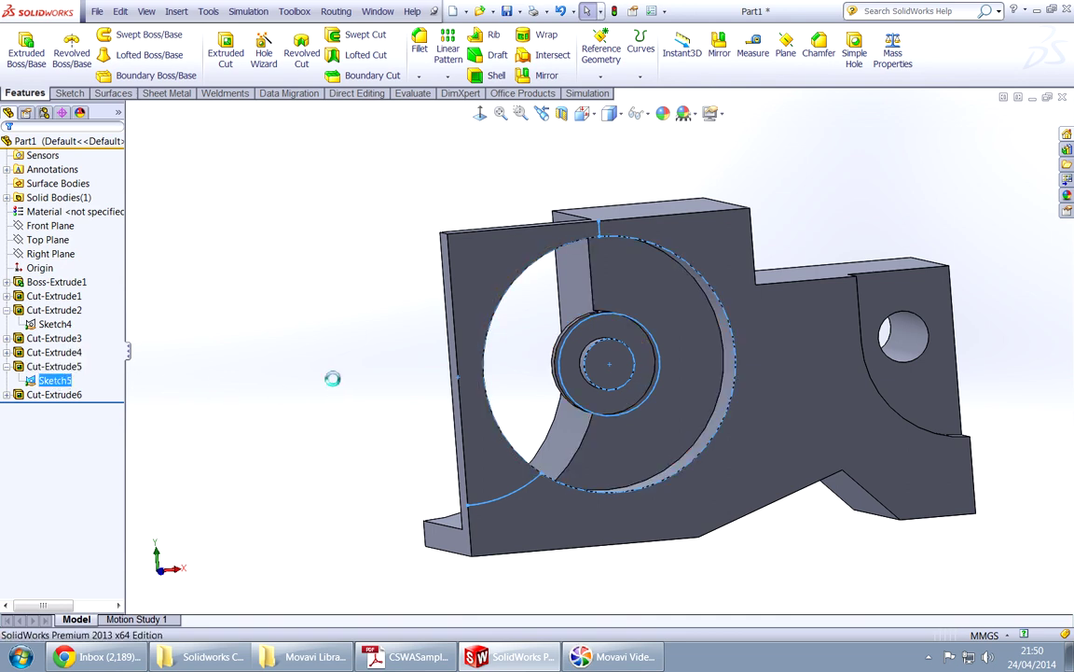
{"action": "left_click", "coordinate": [472, 301]}
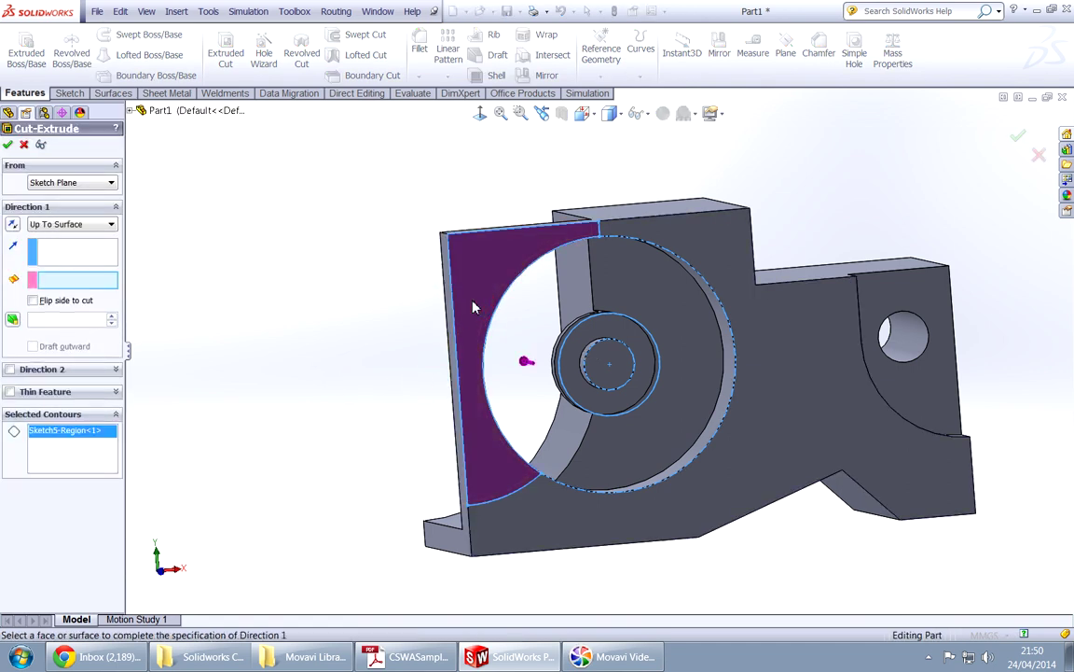
{"action": "left_click", "coordinate": [102, 223]}
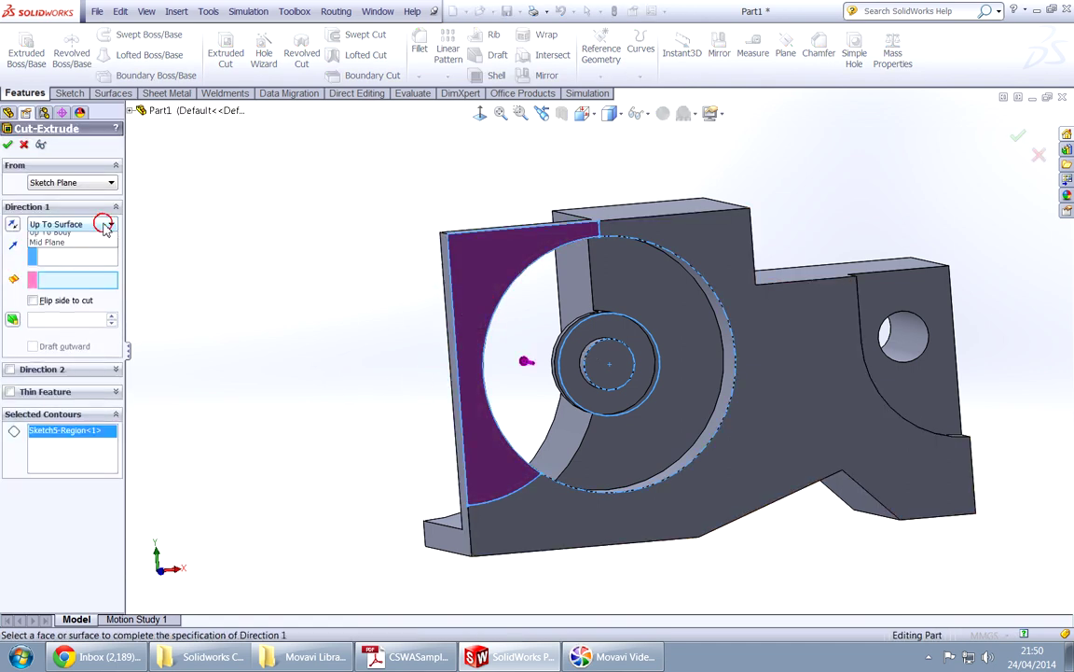
{"action": "left_click", "coordinate": [50, 247]}
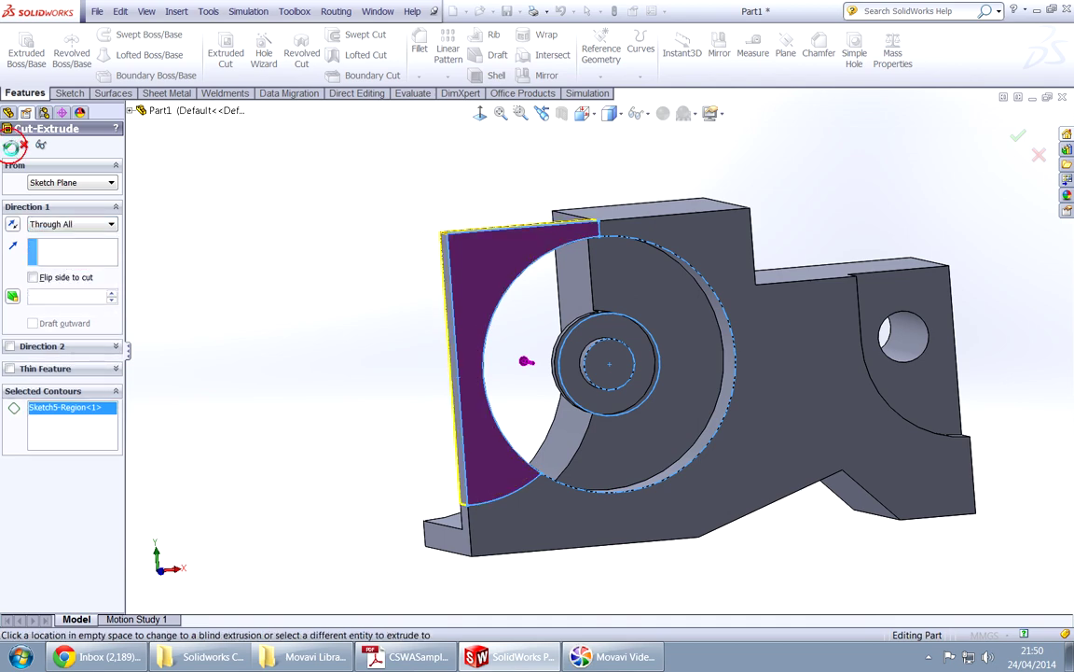
{"action": "left_click", "coordinate": [7, 145]}
Compare the cut thin wall, the circular recess and the stepped round boss with the exam drawing from several sides.
{"action": "middle_click_drag", "start_coordinate": [363, 419], "coordinate": [399, 557]}
{"action": "scroll", "coordinate": [619, 391], "scroll_direction": "down", "scroll_amount": 5}
{"action": "scroll", "coordinate": [714, 368], "scroll_direction": "up", "scroll_amount": 2}
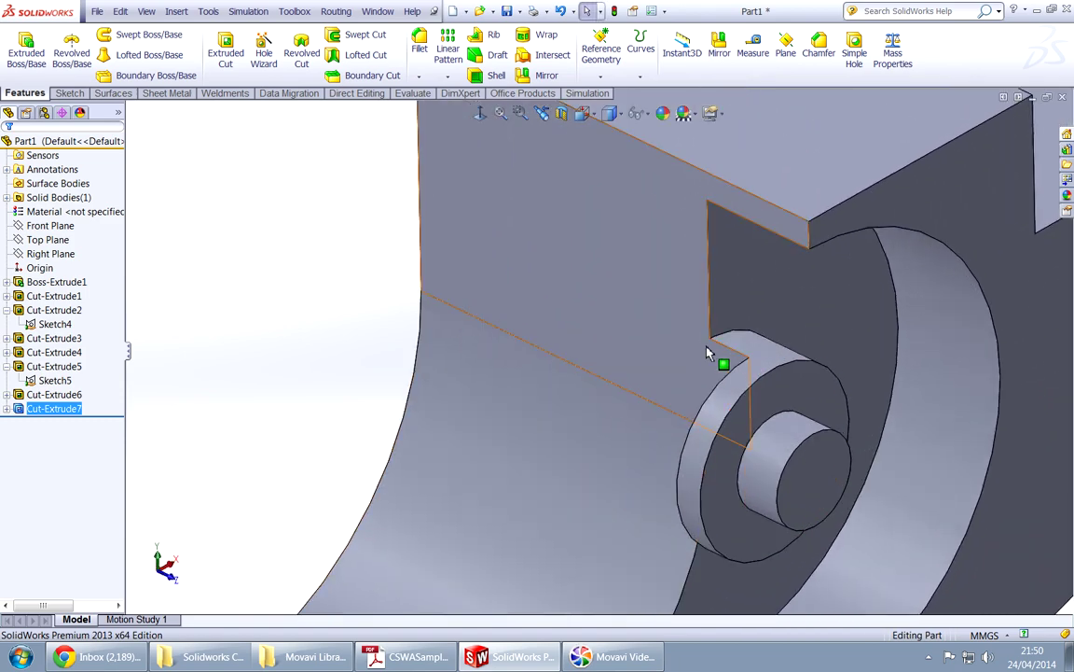
{"action": "key", "text": "alt+Tab"}
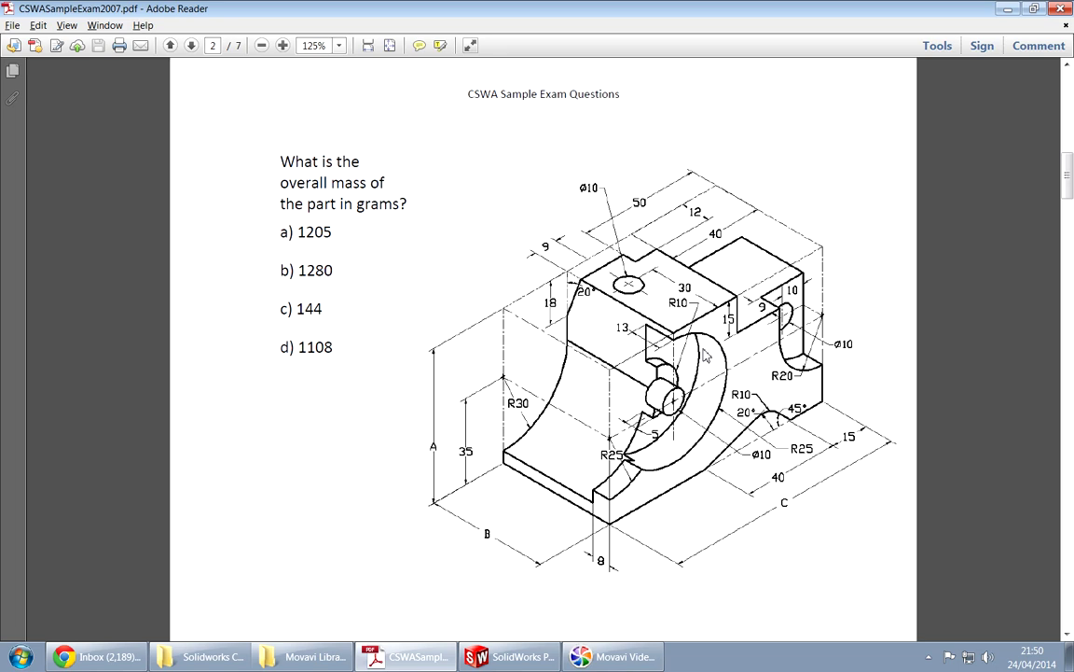
{"action": "key", "text": "alt+Tab"}
{"action": "middle_click_drag", "start_coordinate": [703, 438], "coordinate": [718, 513]}
{"action": "key", "text": "alt+Tab"}
{"action": "key", "text": "alt+Tab"}
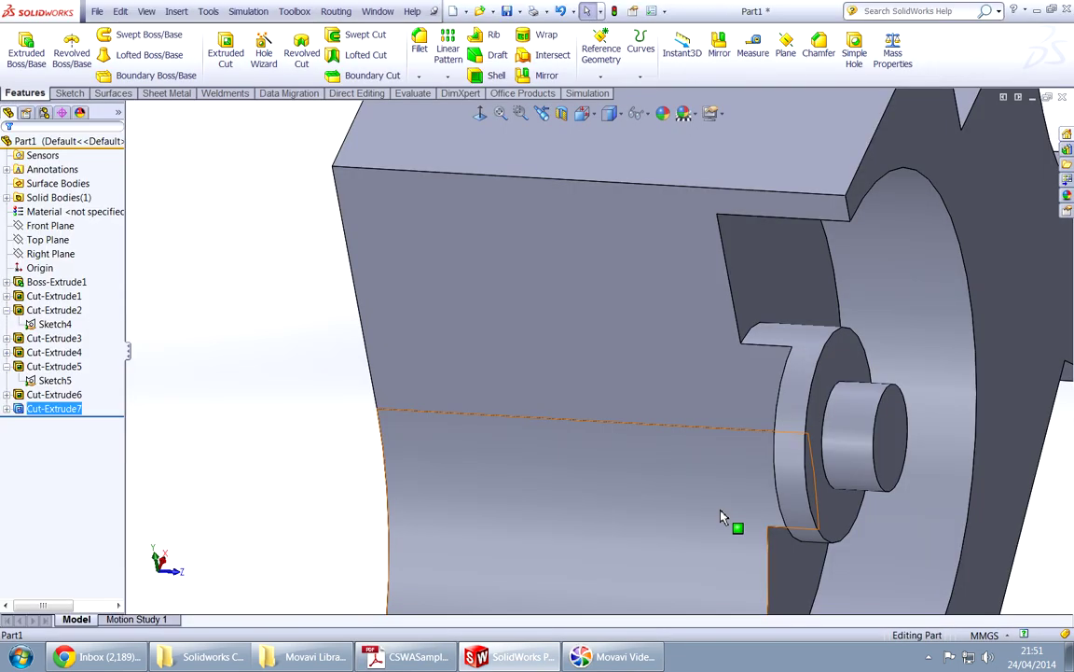
{"action": "middle_click_drag", "start_coordinate": [723, 518], "coordinate": [597, 496]}
{"action": "key", "text": "alt+Tab"}
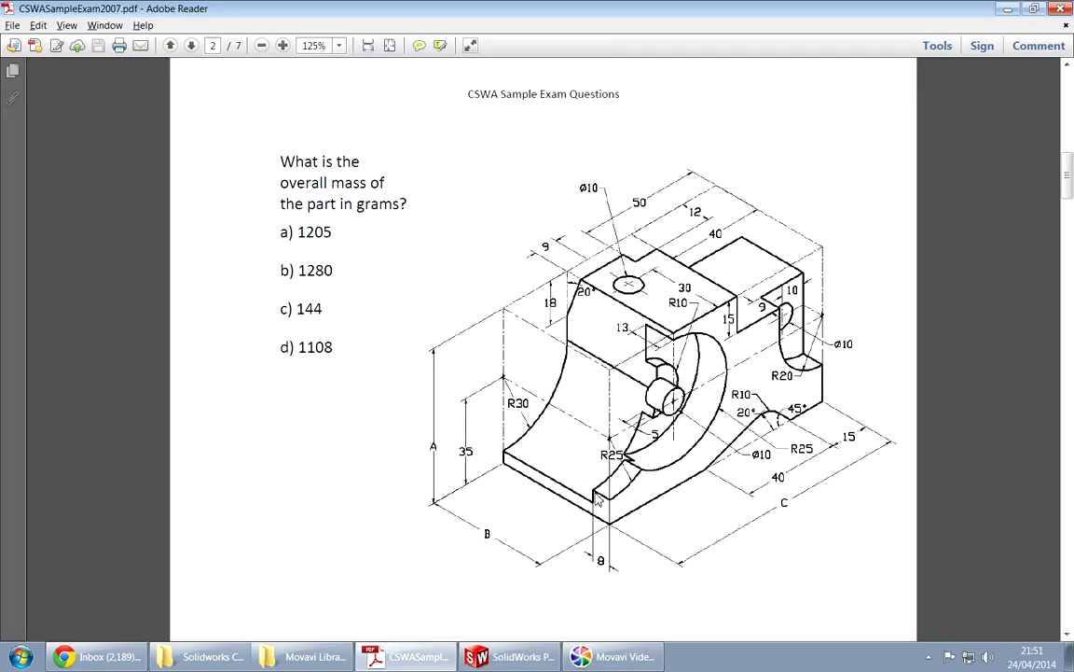
{"action": "scroll", "coordinate": [599, 501], "scroll_direction": "down", "scroll_amount": 1}
{"action": "key", "text": "alt+Tab"}
{"action": "middle_click_drag", "start_coordinate": [598, 501], "coordinate": [716, 486]}
{"action": "scroll", "coordinate": [701, 507], "scroll_direction": "up", "scroll_amount": 4}
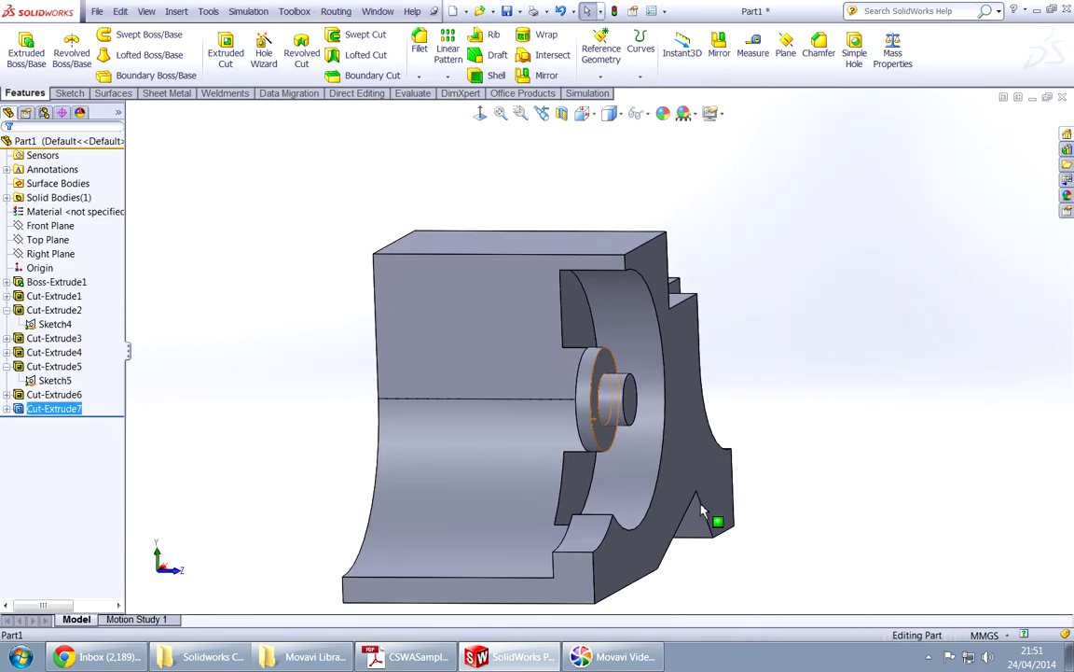
{"action": "key", "text": "alt+Tab"}
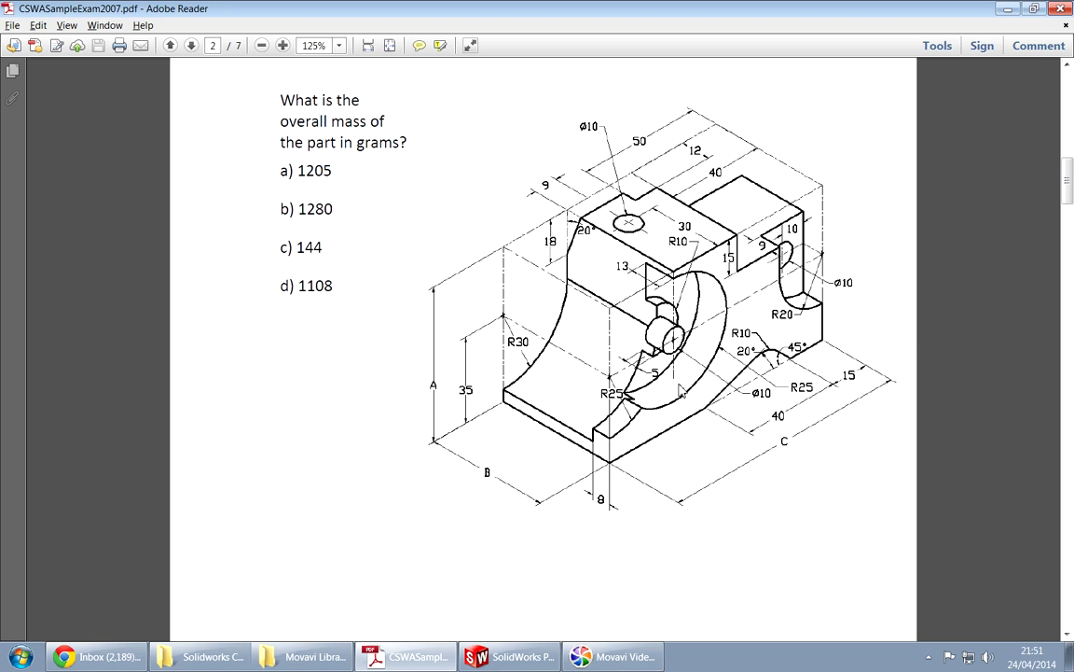
{"action": "key", "text": "alt+Tab"}
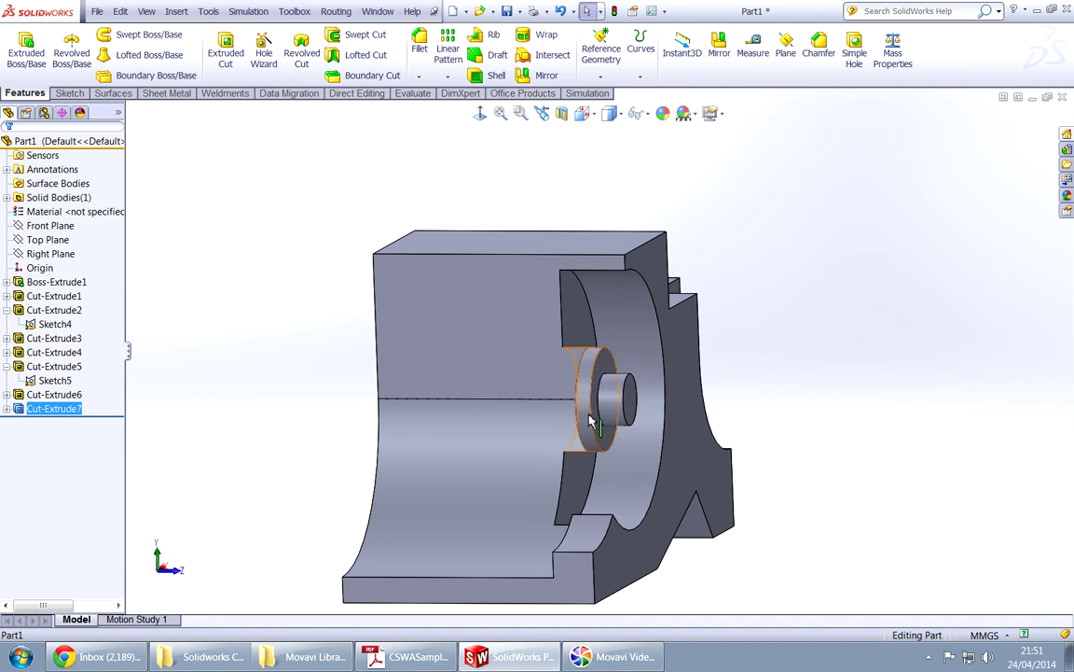
{"action": "middle_click_drag", "start_coordinate": [588, 417], "coordinate": [664, 466]}
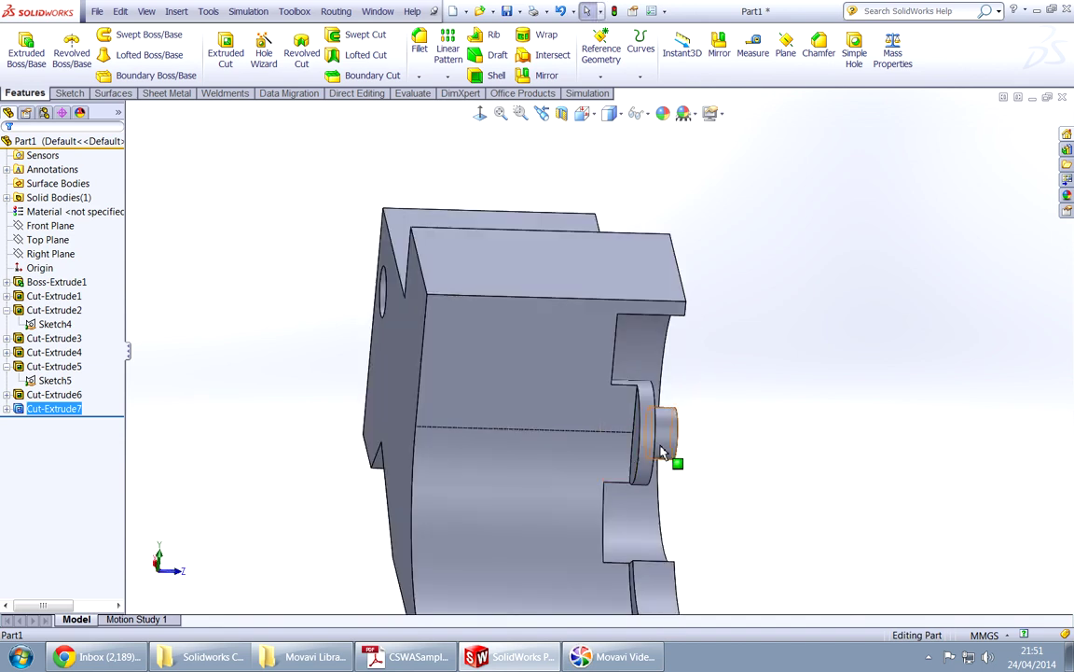
{"action": "middle_click_drag", "start_coordinate": [608, 441], "coordinate": [593, 419]}
{"action": "scroll", "coordinate": [562, 418], "scroll_direction": "down", "scroll_amount": 6}
{"action": "scroll", "coordinate": [582, 483], "scroll_direction": "up", "scroll_amount": 1}
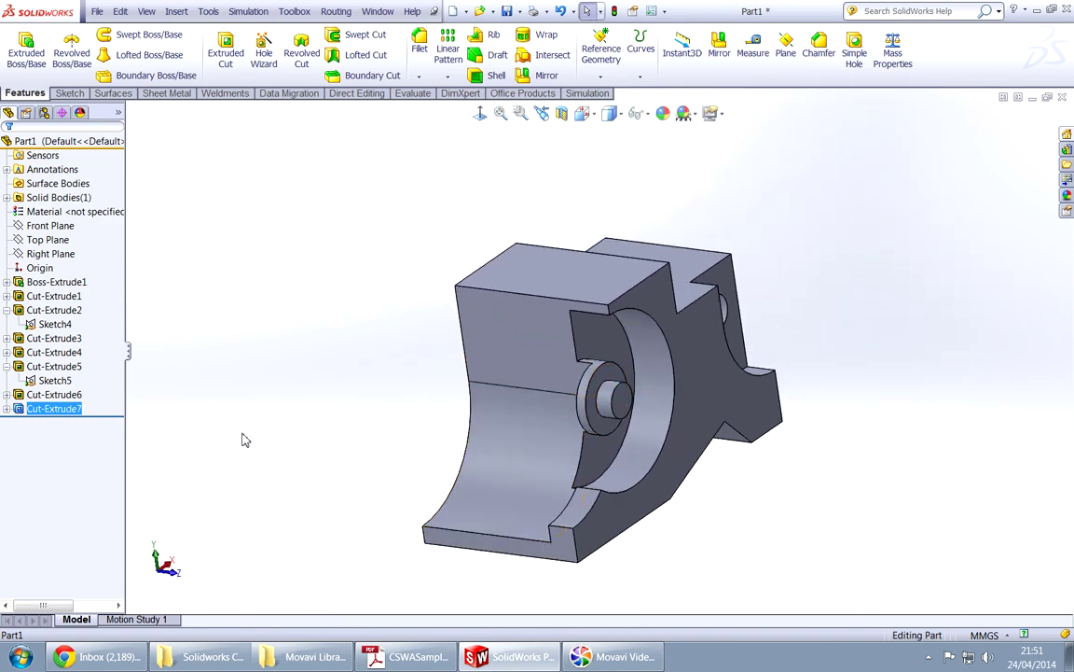
{"action": "left_click", "coordinate": [617, 411]}
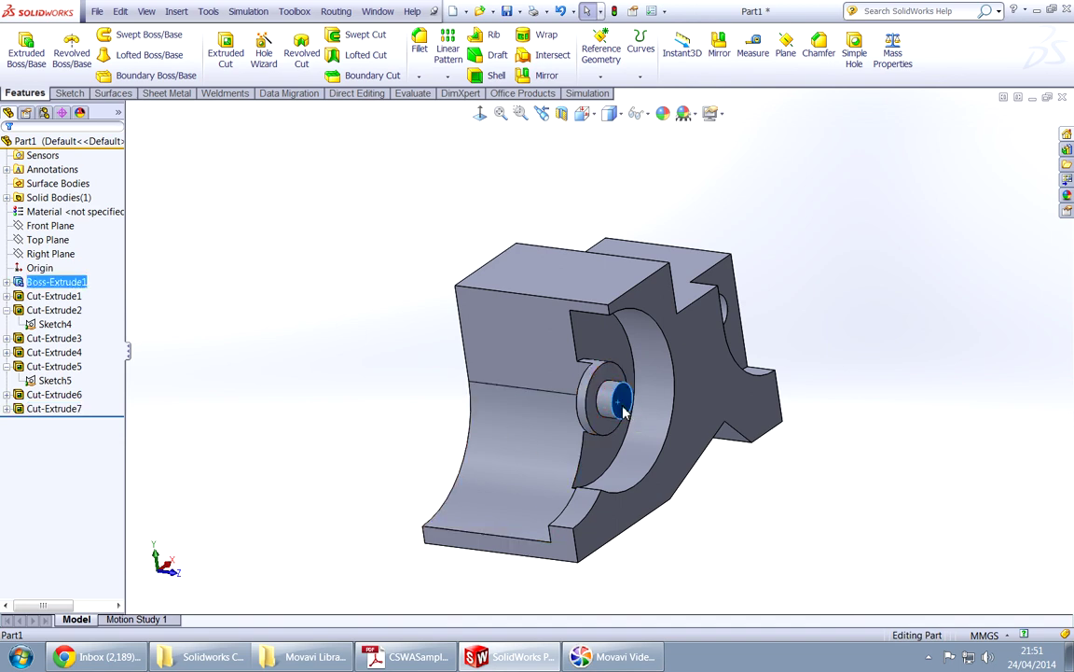
{"action": "left_click", "coordinate": [653, 355]}
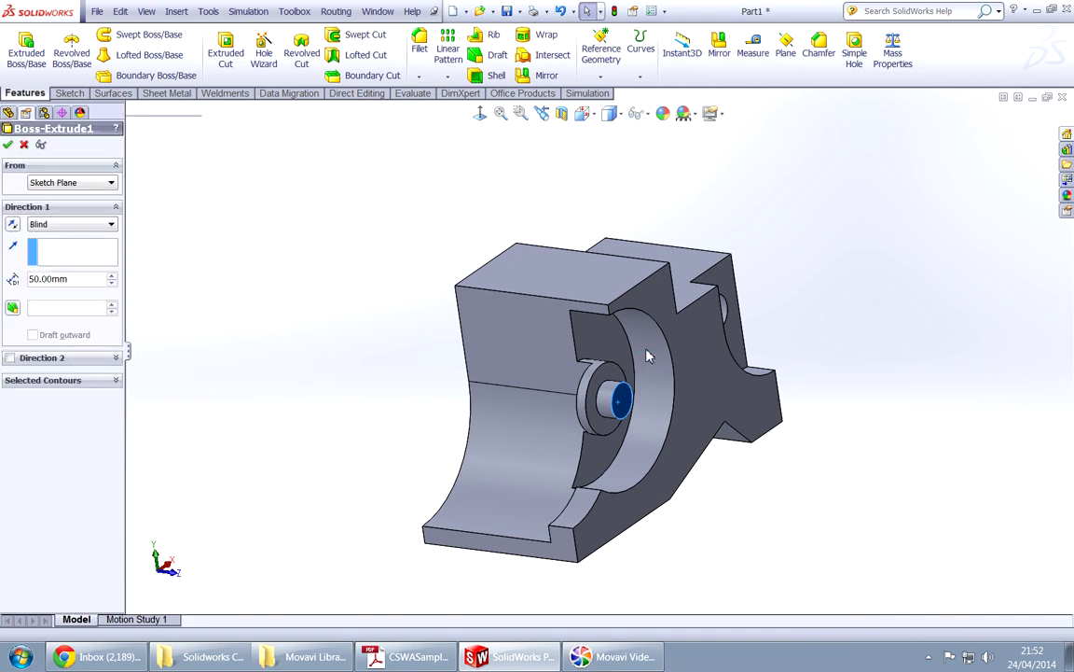
{"action": "left_click", "coordinate": [23, 147]}
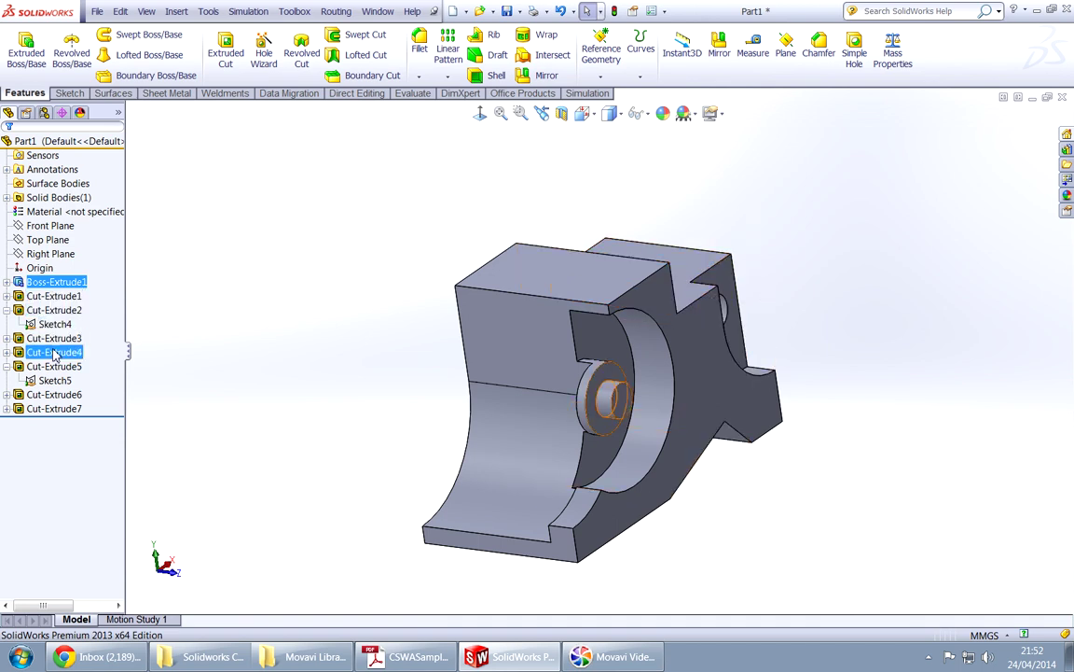
Edit Cut-Extrude4, the ring cut around the central pin, and set its blind depth to 8 mm.
{"action": "left_click", "coordinate": [54, 353]}
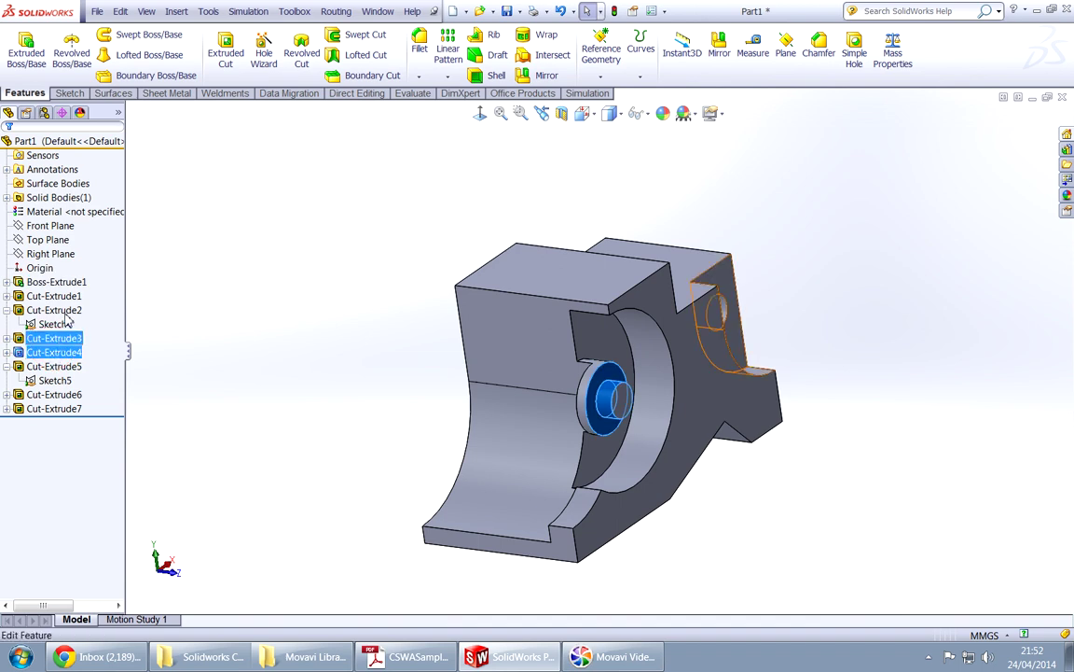
{"action": "left_click", "coordinate": [65, 320]}
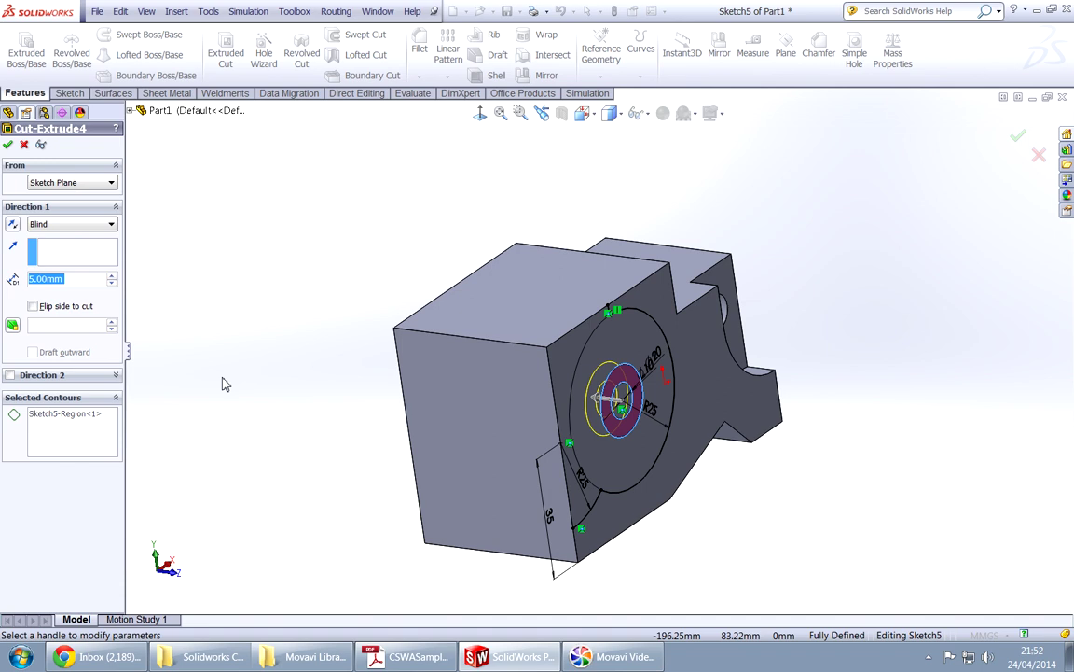
{"action": "type", "text": "8"}
{"action": "key", "text": "Return"}
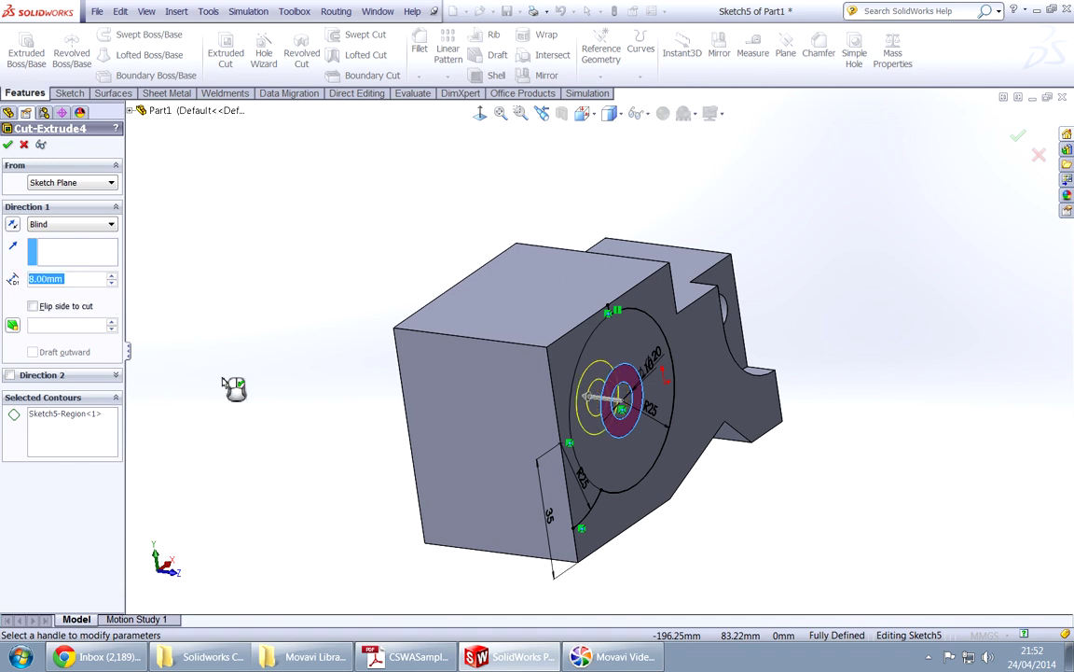
{"action": "right_click", "coordinate": [226, 382]}
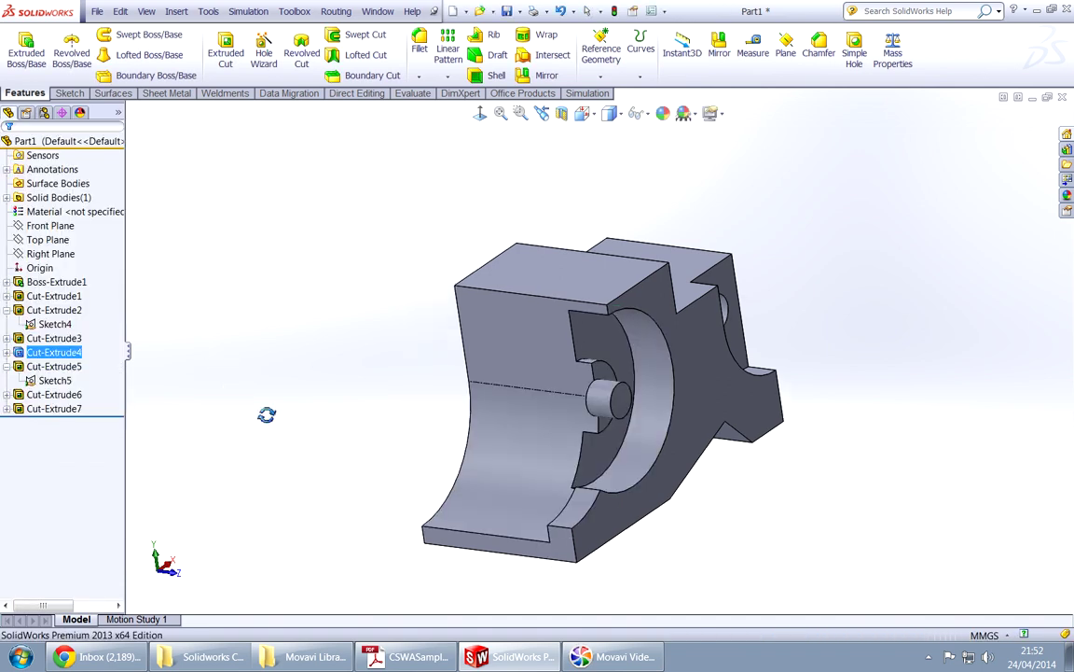
Check the deepened ring cut around the pin against the exam drawing and look for the features still missing.
{"action": "mouse_move", "coordinate": [267, 414]}
{"action": "middle_mouse_down"}
{"action": "mouse_move", "coordinate": [264, 400]}
{"action": "mouse_move", "coordinate": [369, 377]}
{"action": "mouse_move", "coordinate": [293, 493]}
{"action": "mouse_move", "coordinate": [353, 394]}
{"action": "mouse_move", "coordinate": [264, 470]}
{"action": "mouse_move", "coordinate": [264, 432]}
{"action": "middle_mouse_up"}
{"action": "key", "text": "alt+Tab"}
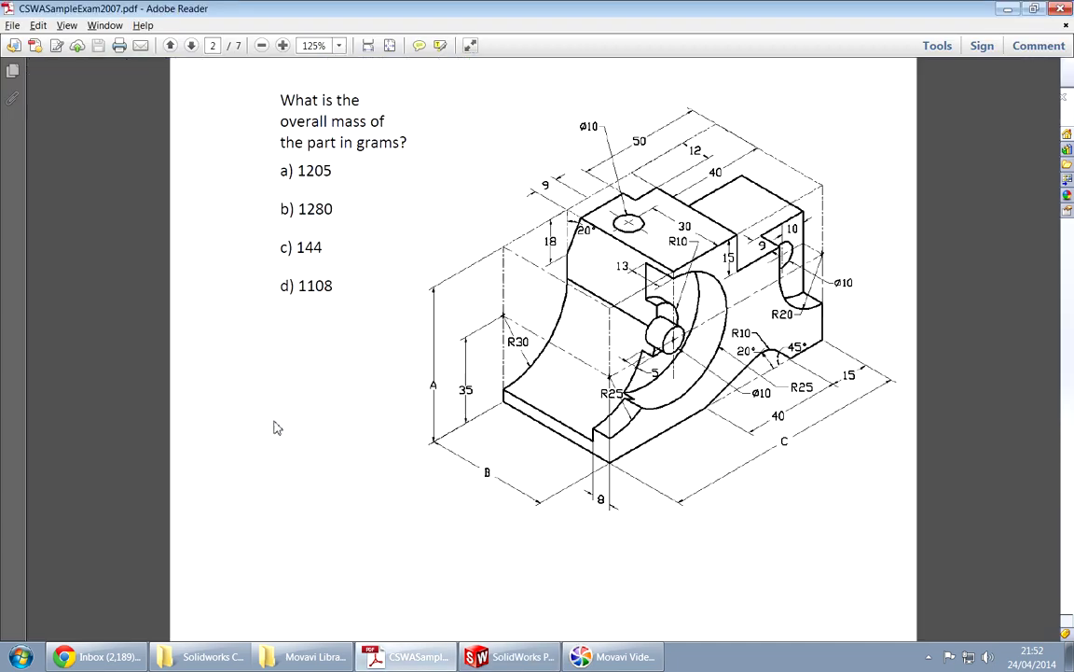
{"action": "key", "text": "alt+Tab"}
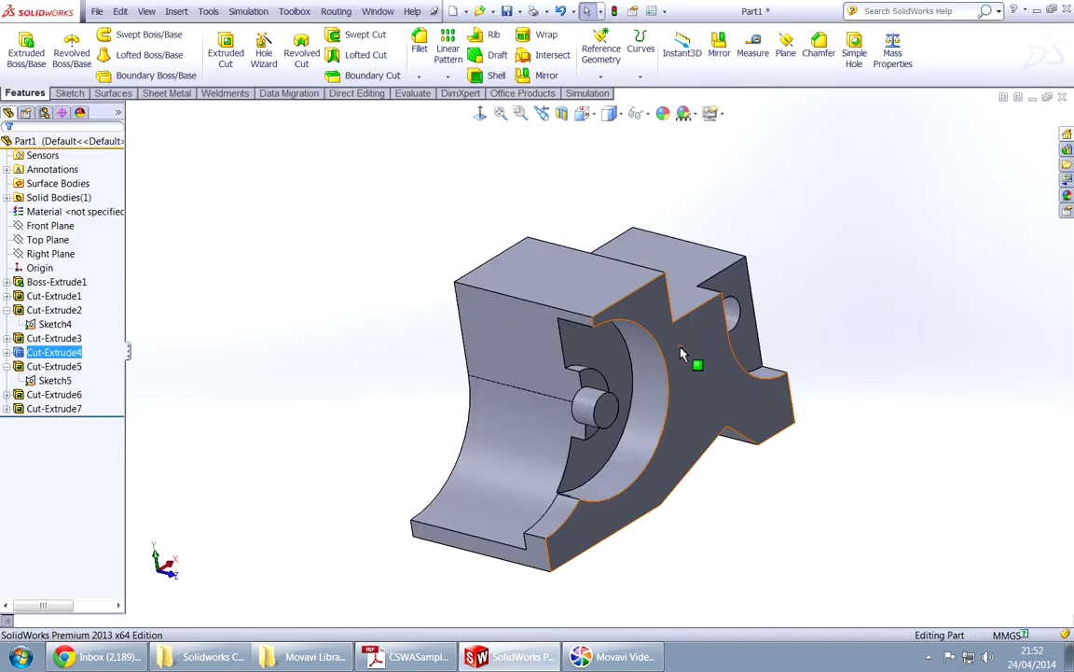
{"action": "middle_click_drag", "start_coordinate": [554, 472], "coordinate": [577, 411]}
{"action": "key", "text": "alt+Tab"}
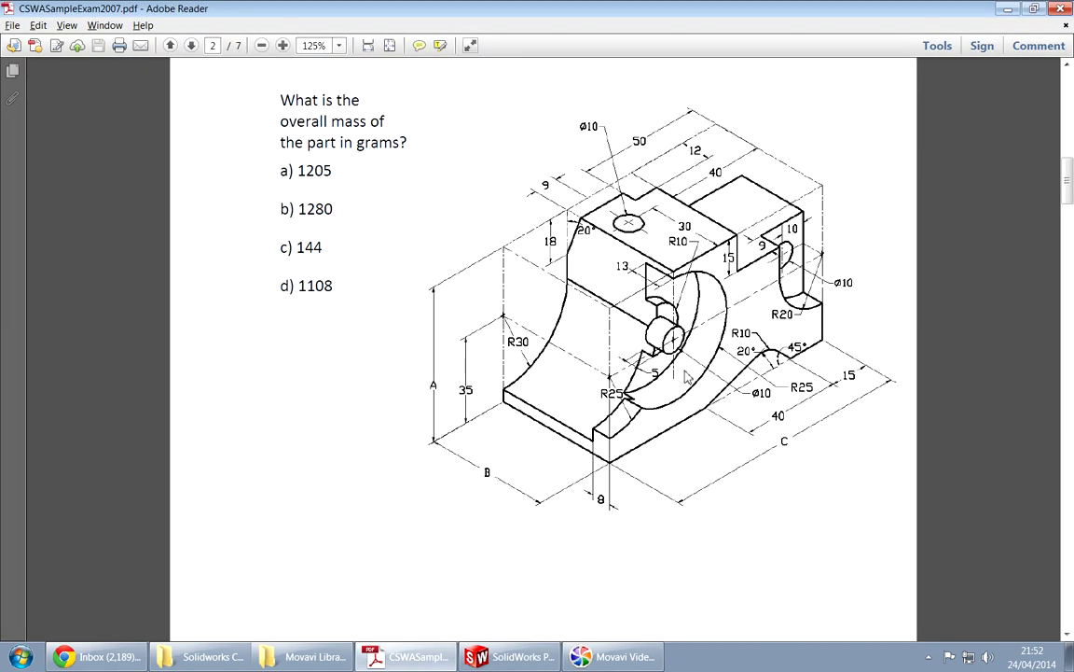
{"action": "key", "text": "alt+Tab"}
{"action": "middle_click_drag", "start_coordinate": [615, 387], "coordinate": [572, 436]}
{"action": "key", "text": "alt+Tab"}
{"action": "key", "text": "alt+Tab"}
Start a sketch on the top face above the concave side and draw a 10 mm diameter circle on it.
{"action": "middle_click_drag", "start_coordinate": [524, 379], "coordinate": [573, 267]}
{"action": "left_click", "coordinate": [567, 300]}
{"action": "left_click", "coordinate": [620, 262]}
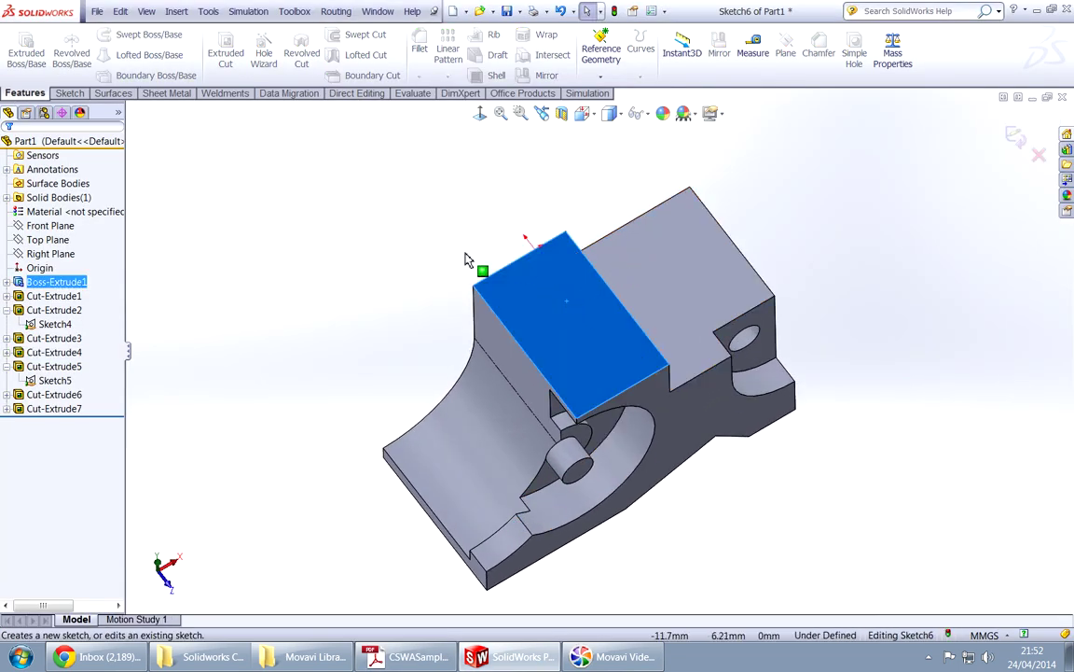
{"action": "right_click", "coordinate": [380, 232]}
{"action": "right_click_drag", "start_coordinate": [379, 236], "coordinate": [420, 233]}
{"action": "key", "text": "alt+Tab"}
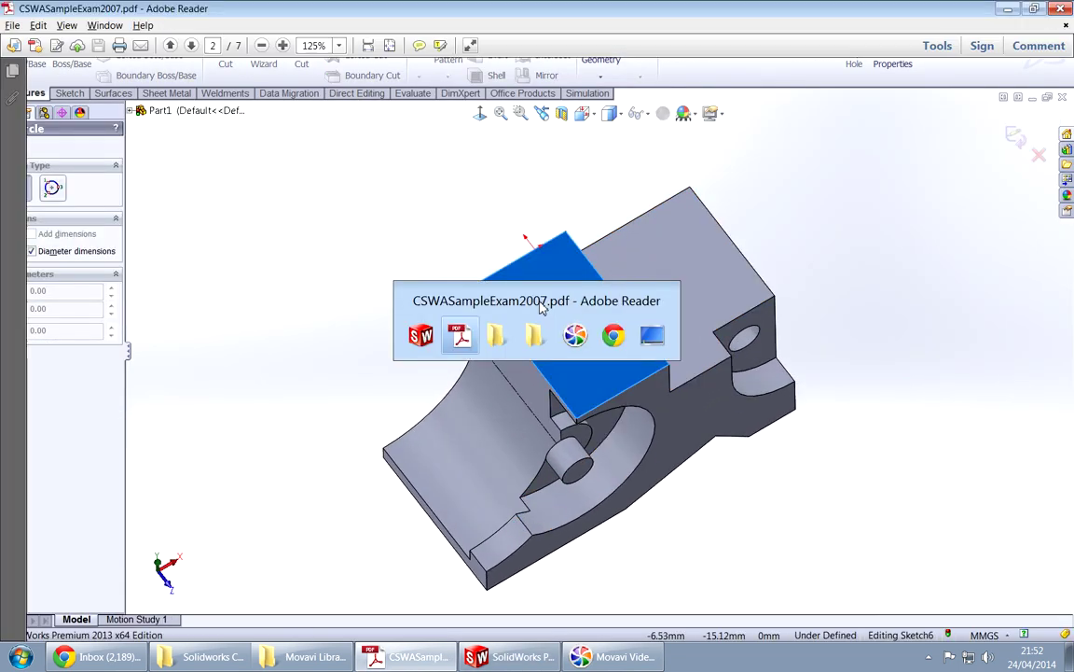
{"action": "key", "text": "alt+Tab"}
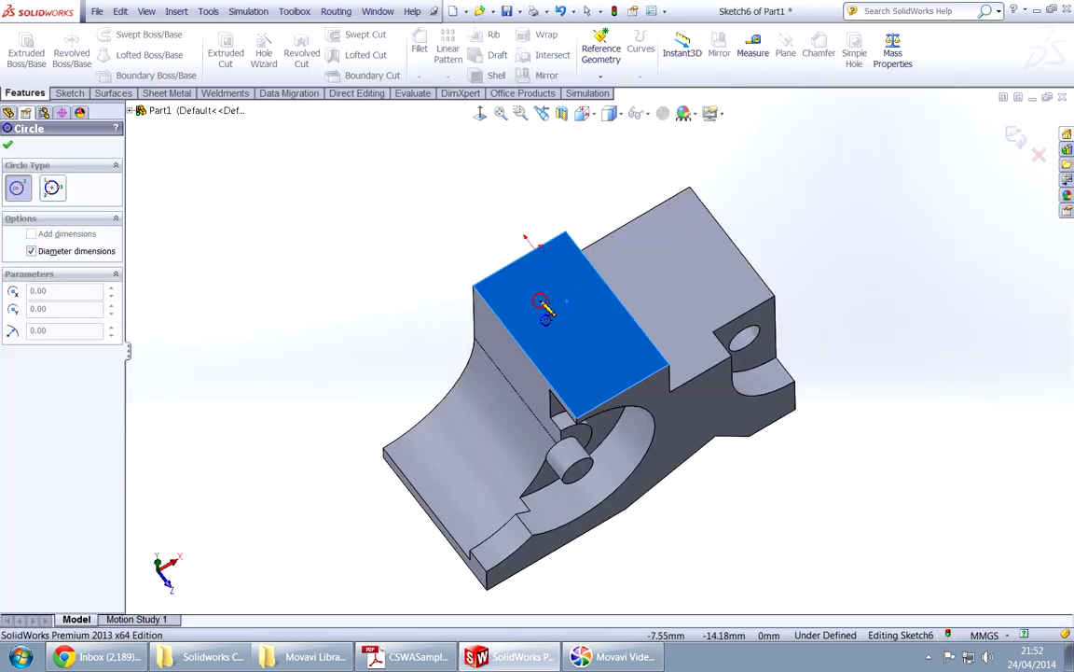
{"action": "left_click", "coordinate": [540, 301]}
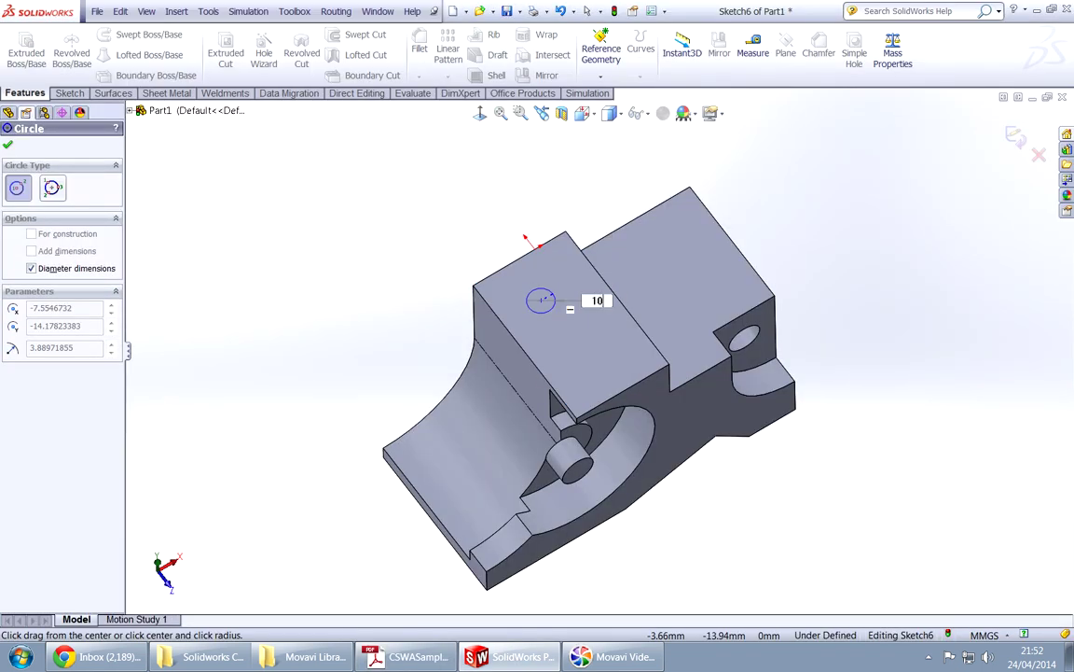
{"action": "key", "text": "Return"}
Check the hole position in the exam drawing, then dimension the circle's centre 9 mm from the top edge above the concave side.
{"action": "right_click_drag", "start_coordinate": [435, 244], "coordinate": [434, 211]}
{"action": "key", "text": "alt+Tab"}
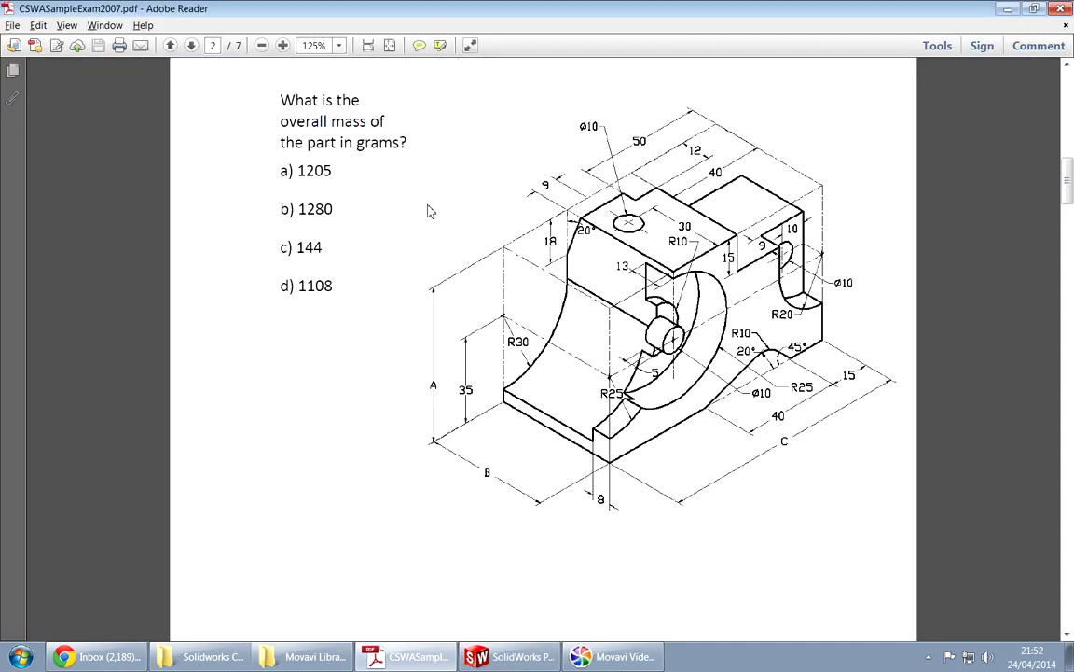
{"action": "key", "text": "alt+Tab"}
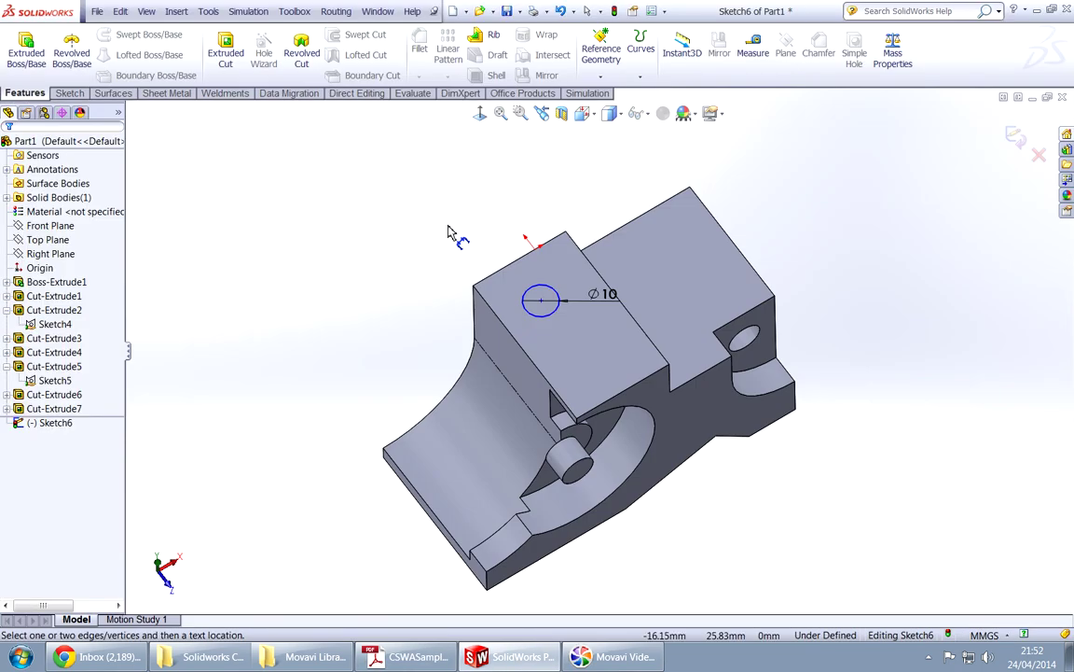
{"action": "left_click", "coordinate": [541, 302]}
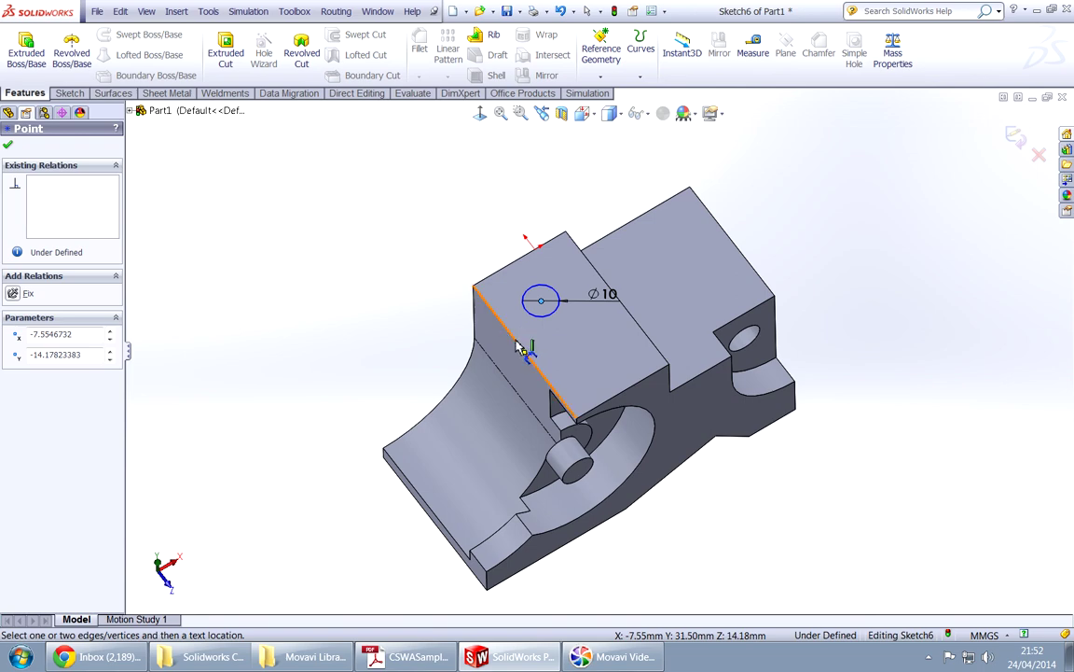
{"action": "left_click", "coordinate": [519, 347]}
{"action": "left_click", "coordinate": [468, 233]}
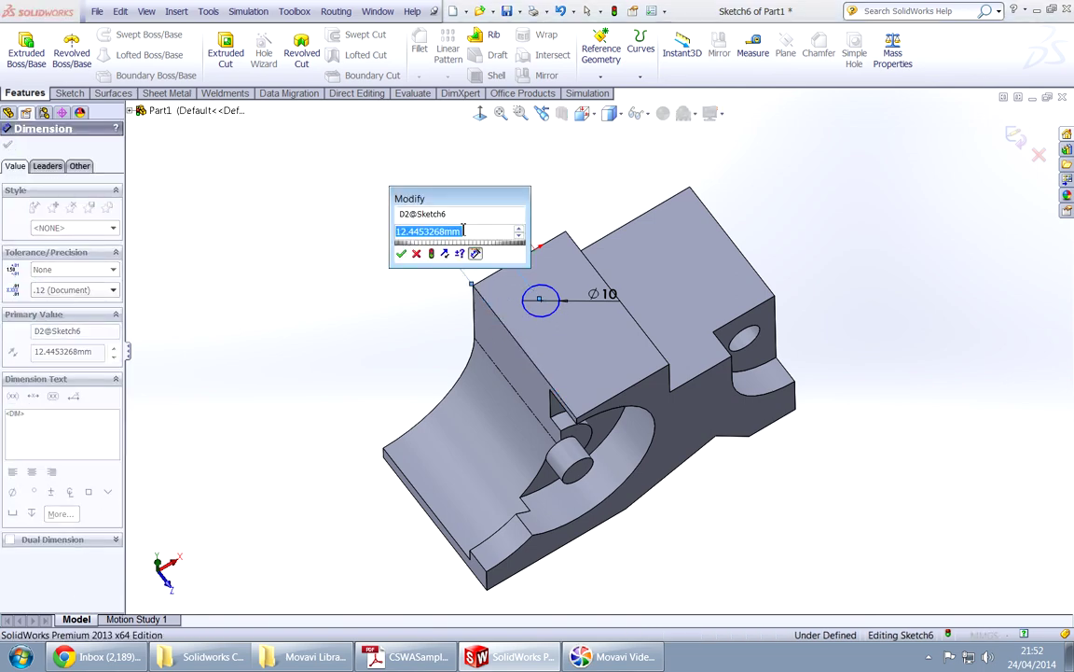
{"action": "type", "text": "9"}
{"action": "key", "text": "Return"}
Check the exam drawing, then dimension the circle's centre 30 mm from the top face's edge on the circular recess side.
{"action": "key", "text": "alt+Tab"}
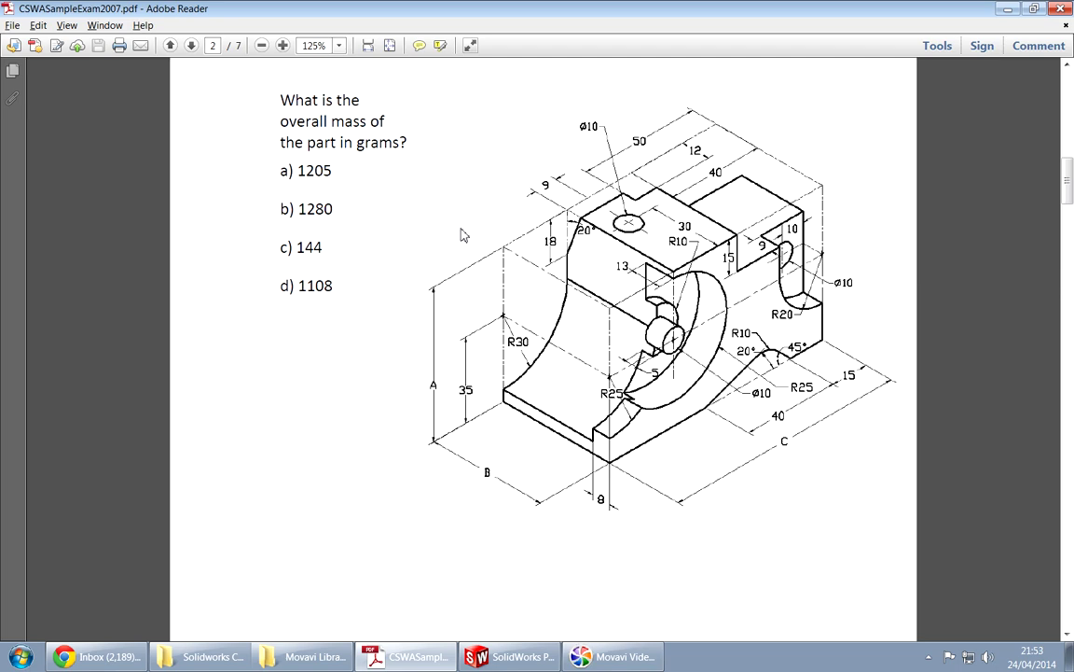
{"action": "key", "text": "alt+Tab"}
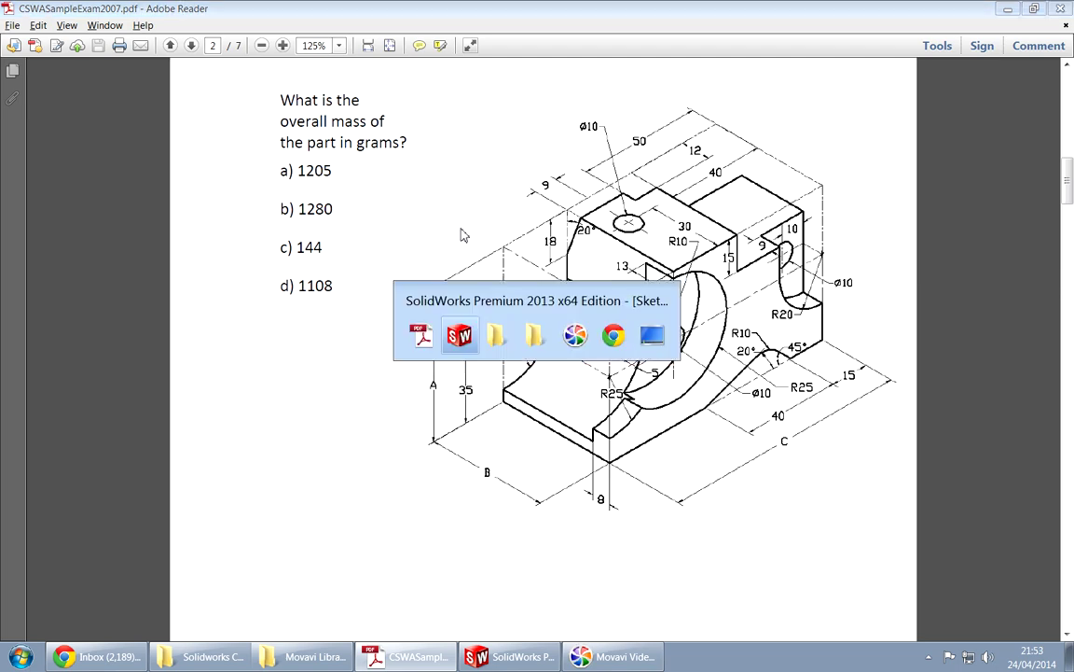
{"action": "left_click", "coordinate": [630, 397]}
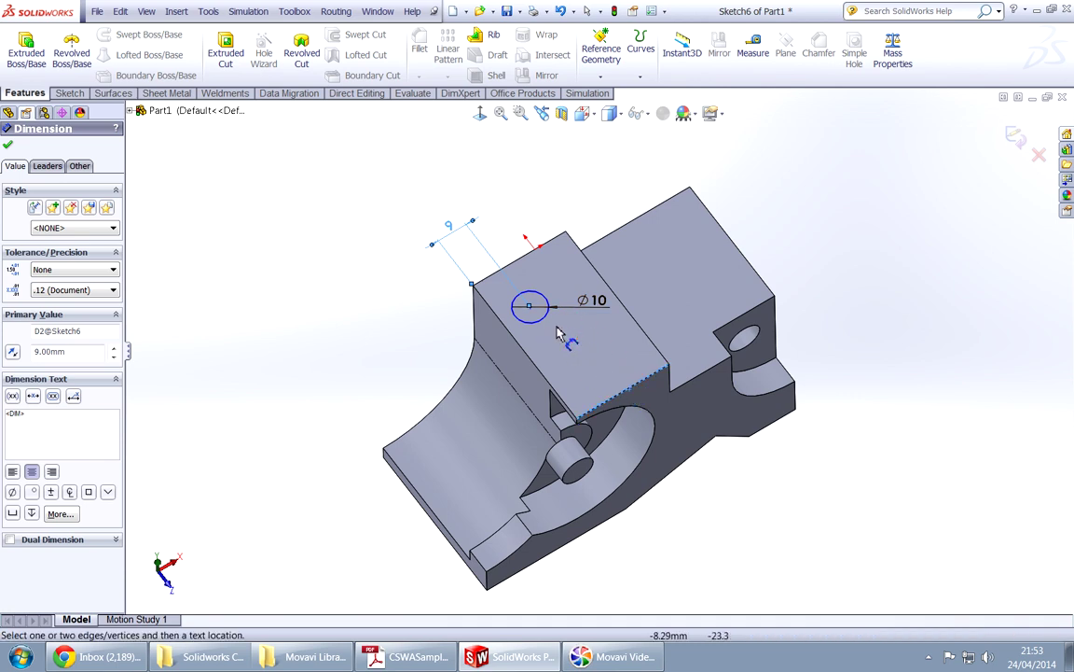
{"action": "double_click", "coordinate": [531, 309]}
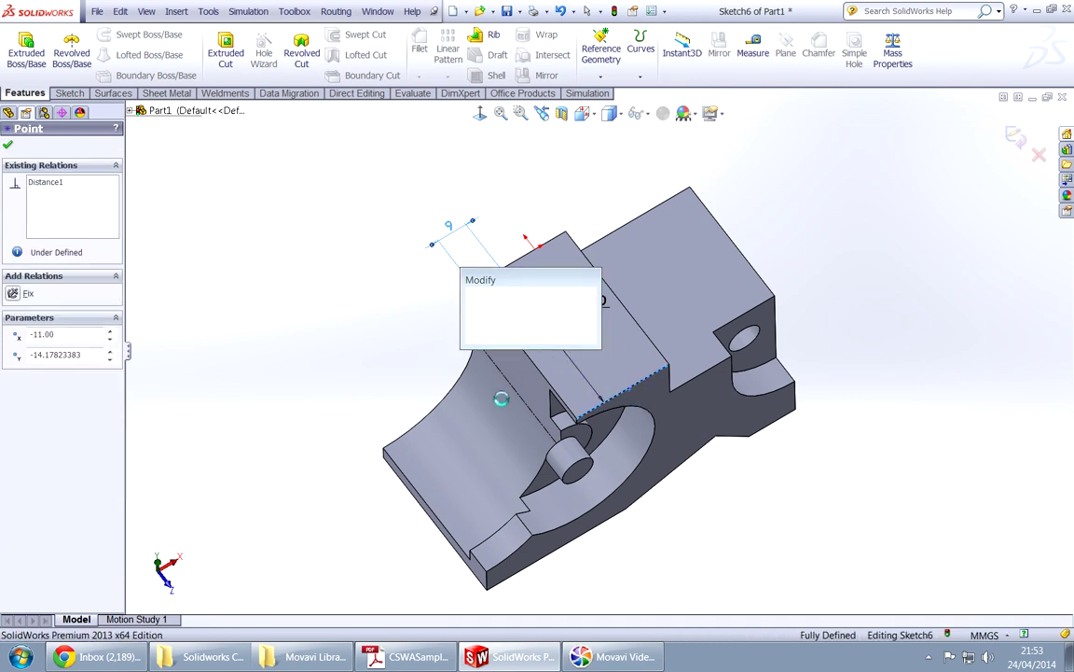
{"action": "type", "text": "30"}
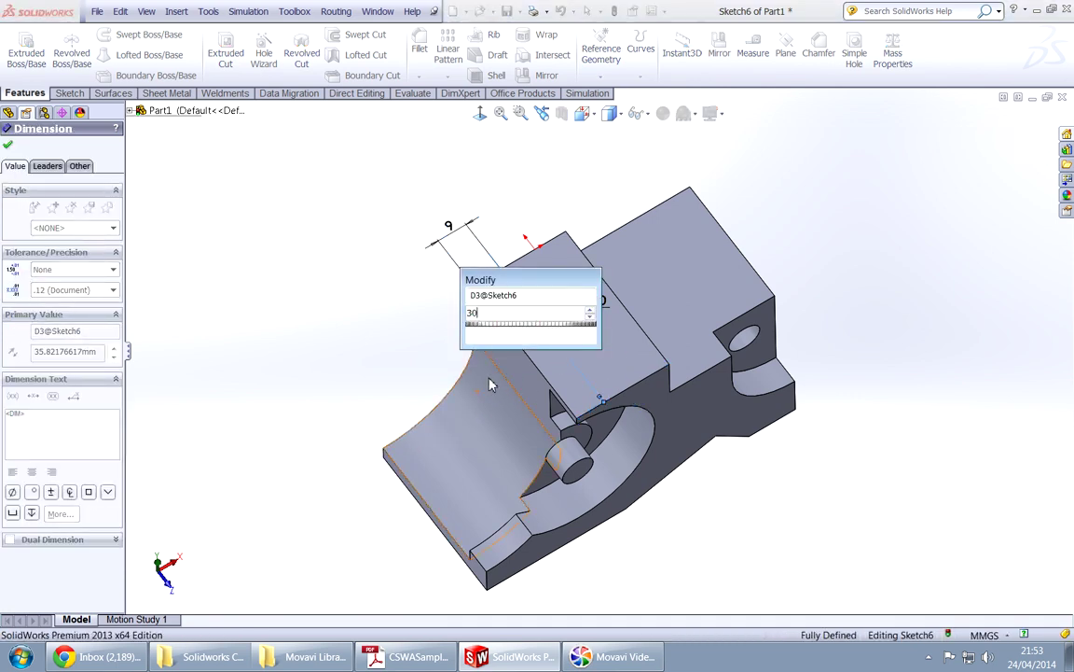
{"action": "key", "text": "Return"}
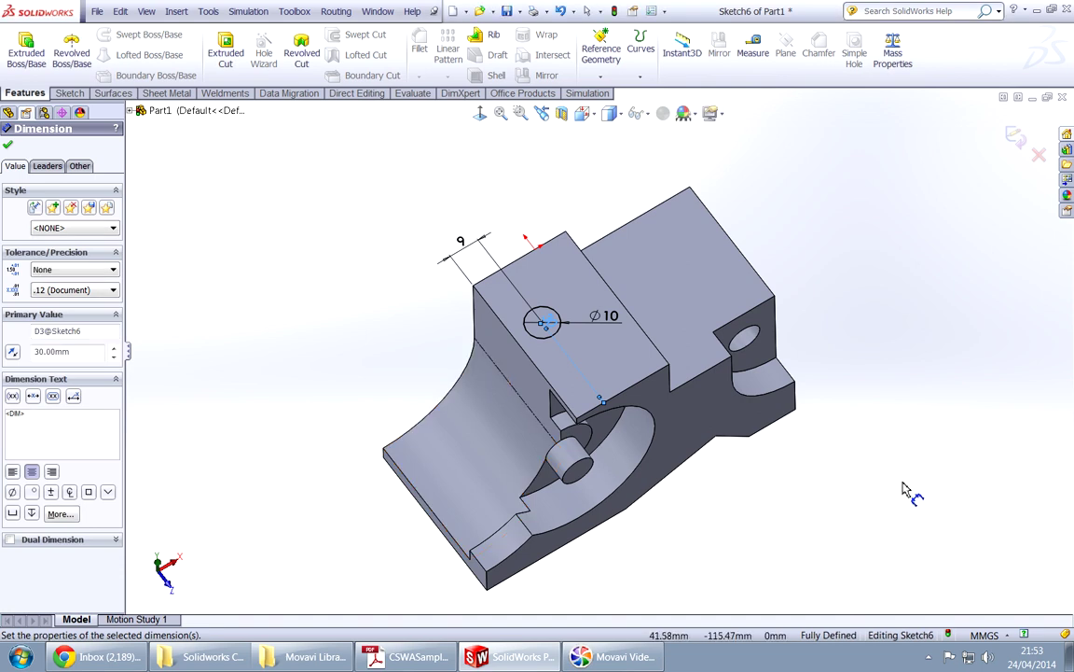
Cut the 10 mm circle through all of the part in one direction, downward from the top face.
{"action": "key", "text": "c"}
{"action": "right_click", "coordinate": [903, 481]}
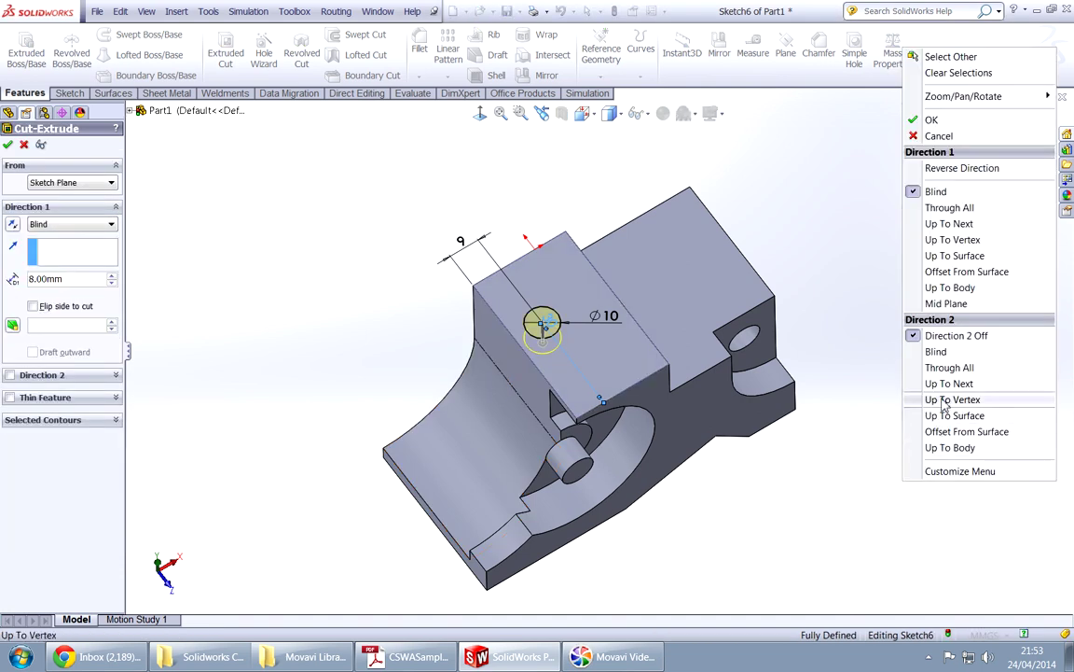
{"action": "left_click", "coordinate": [949, 368]}
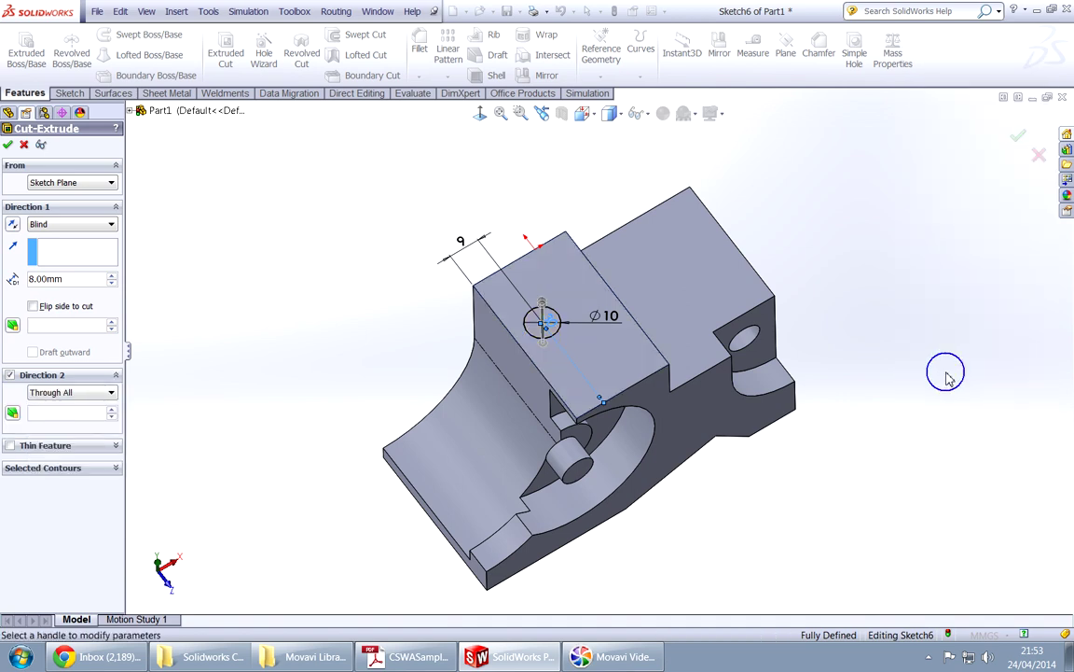
{"action": "right_click", "coordinate": [947, 377]}
{"action": "left_click", "coordinate": [949, 363]}
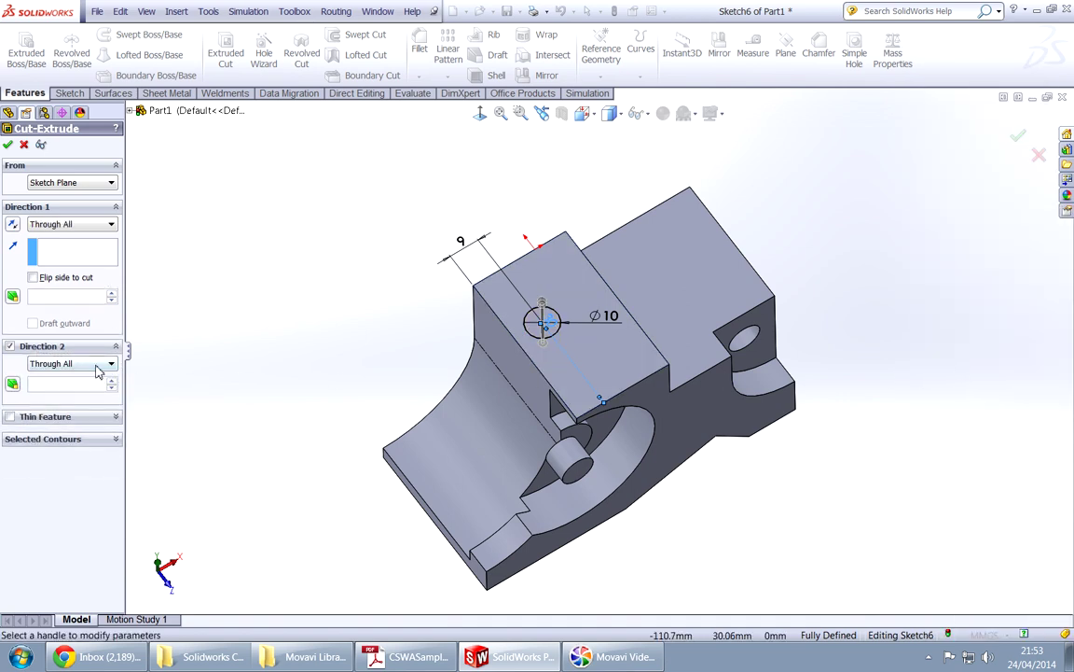
{"action": "left_click", "coordinate": [10, 347]}
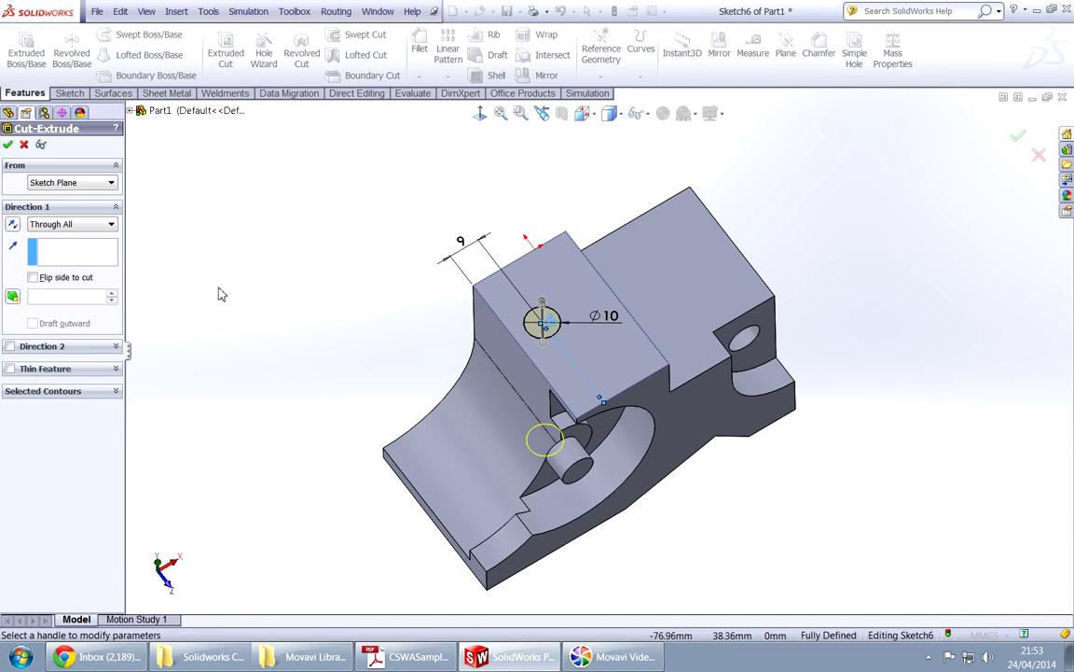
{"action": "right_click", "coordinate": [229, 226]}
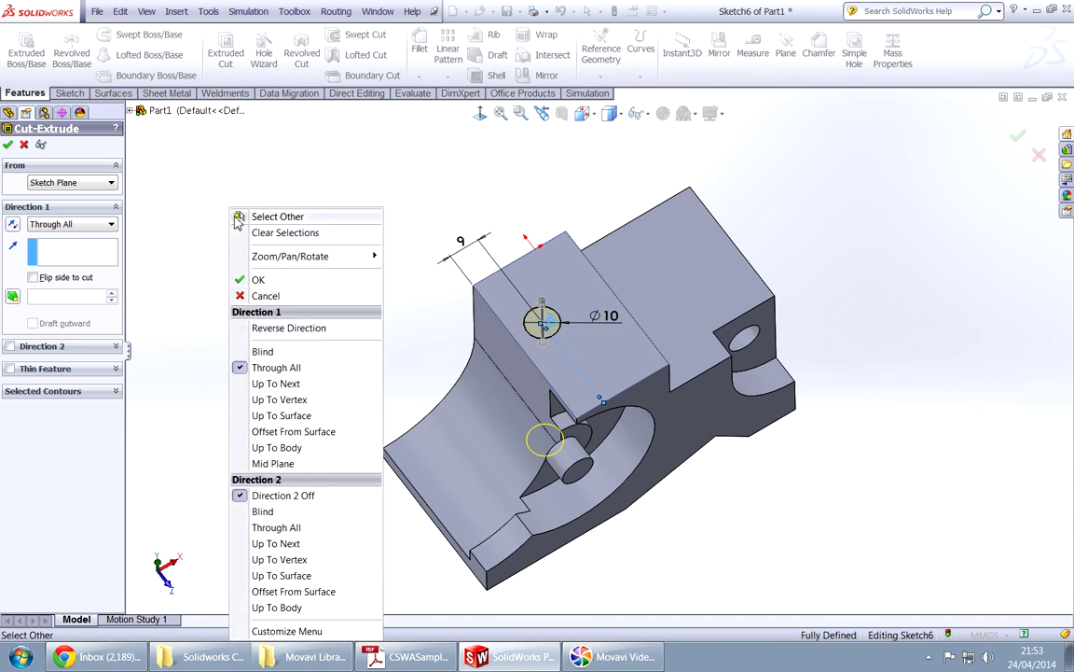
{"action": "left_click", "coordinate": [216, 166]}
{"action": "middle_click_drag", "start_coordinate": [216, 171], "coordinate": [333, 261]}
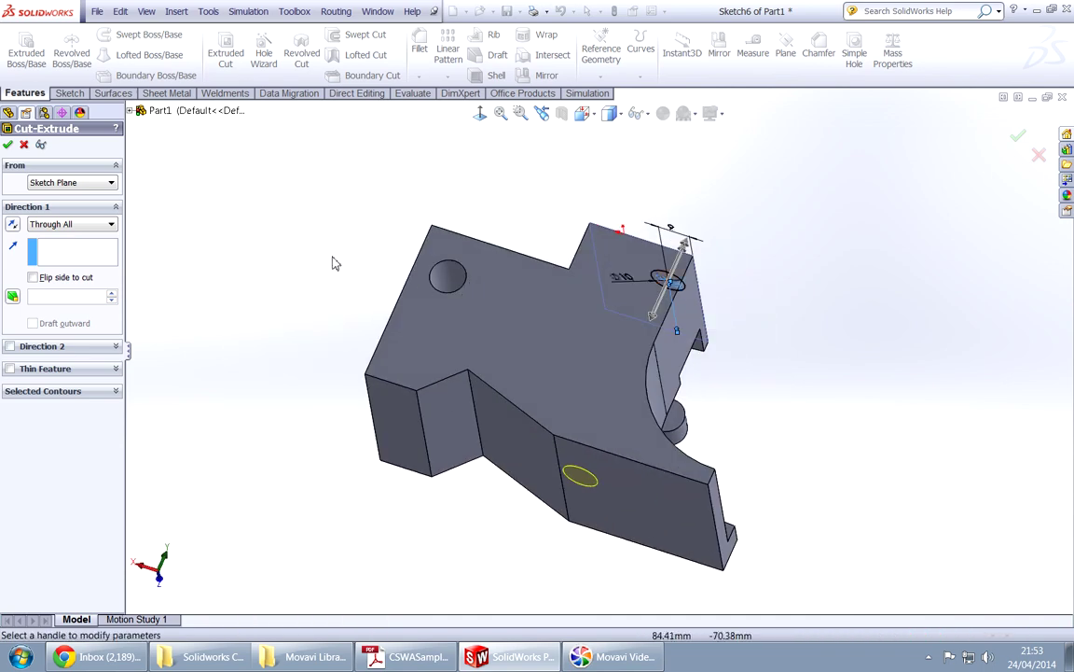
{"action": "left_click", "coordinate": [7, 145]}
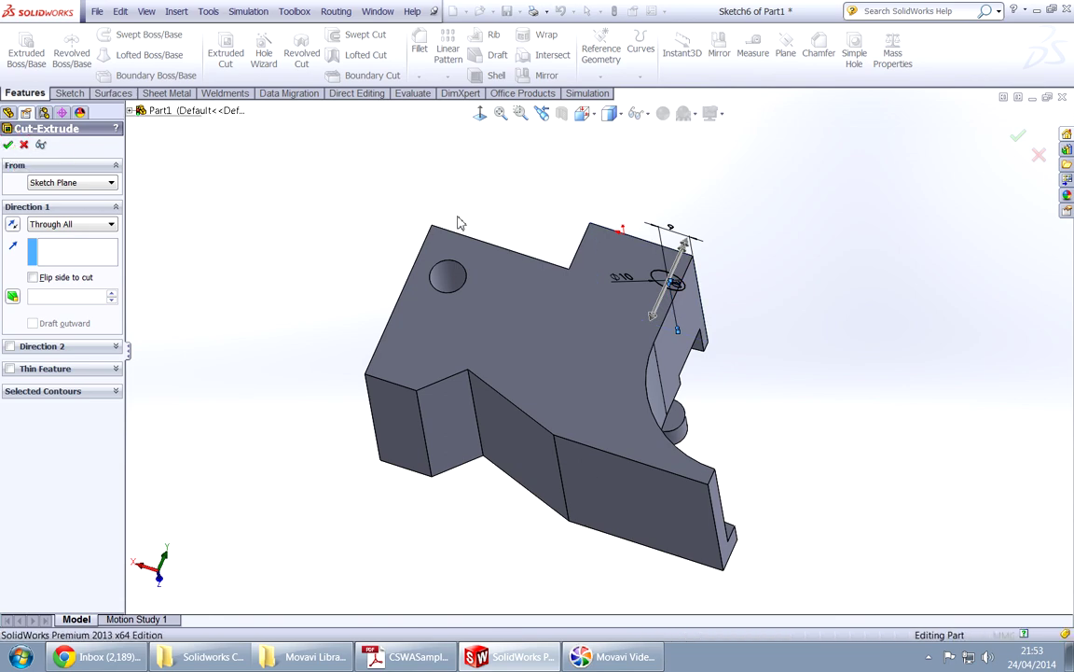
{"action": "middle_click_drag", "start_coordinate": [437, 211], "coordinate": [304, 355]}
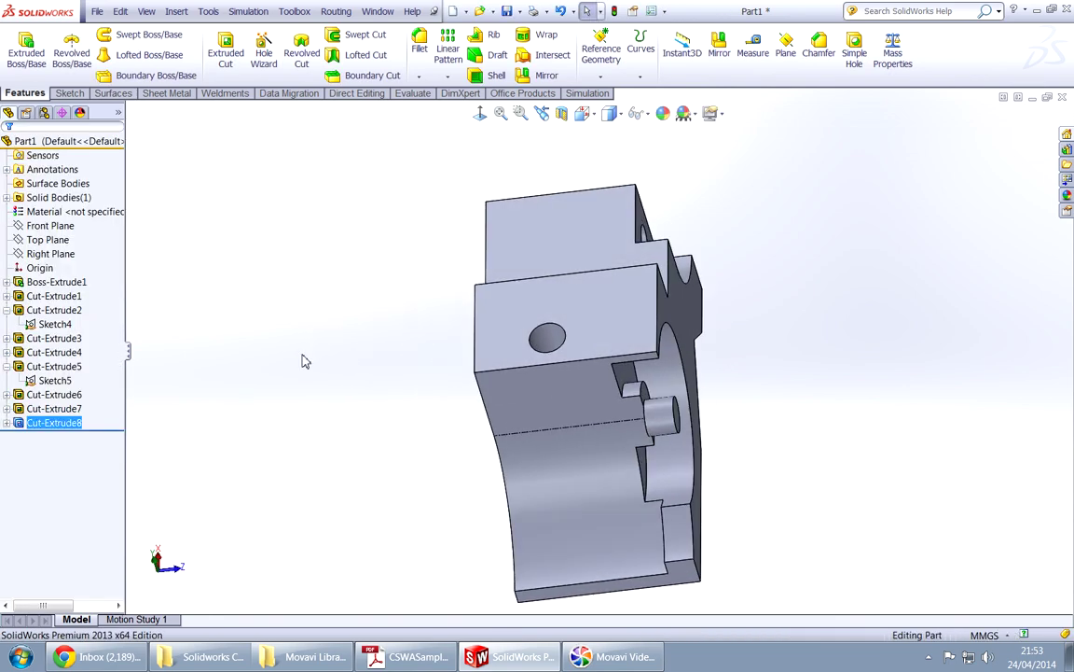
Start a sketch on the top face containing the hole and check the back notch's dimensions in the exam drawing's views.
{"action": "key", "text": "alt+Tab"}
{"action": "key", "text": "alt+Tab"}
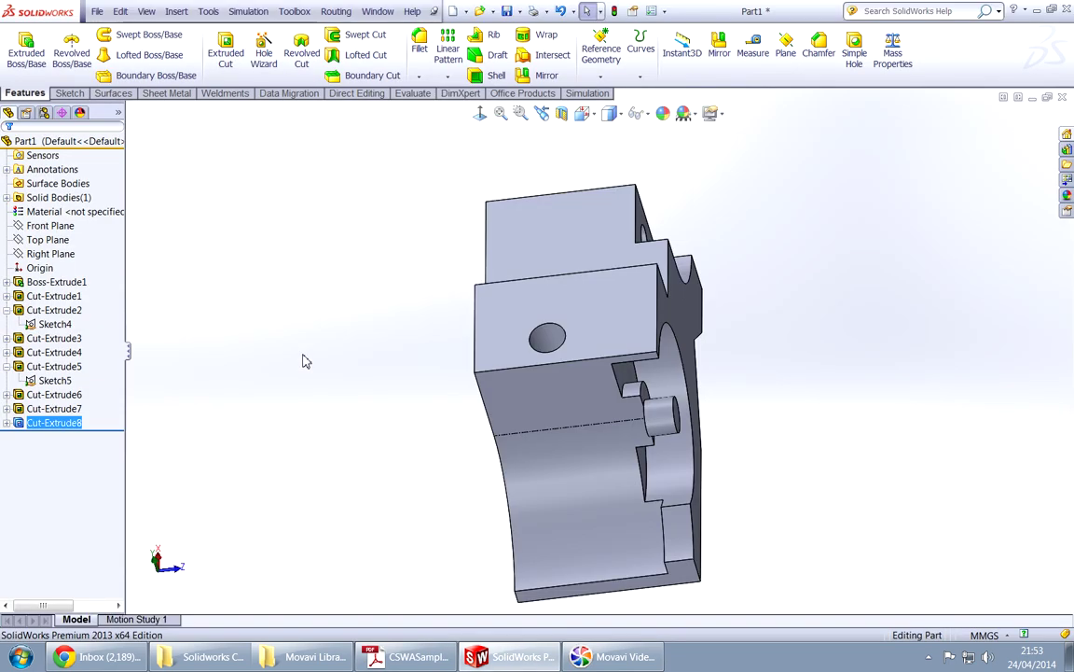
{"action": "middle_click_drag", "start_coordinate": [393, 363], "coordinate": [420, 455]}
{"action": "left_click", "coordinate": [525, 340]}
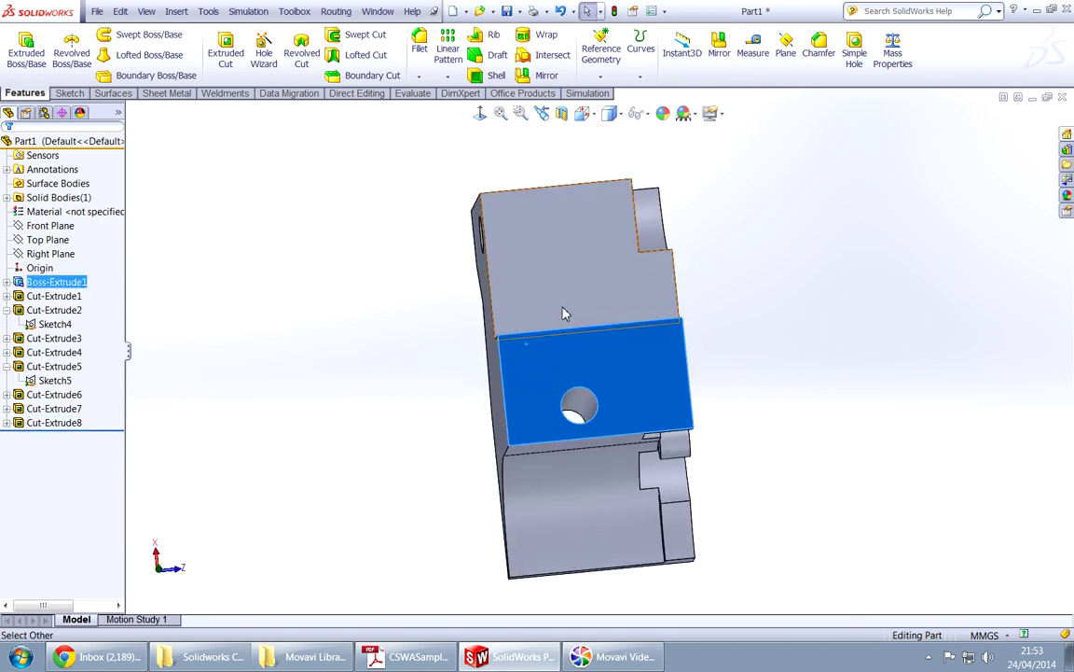
{"action": "key", "text": "alt+Tab"}
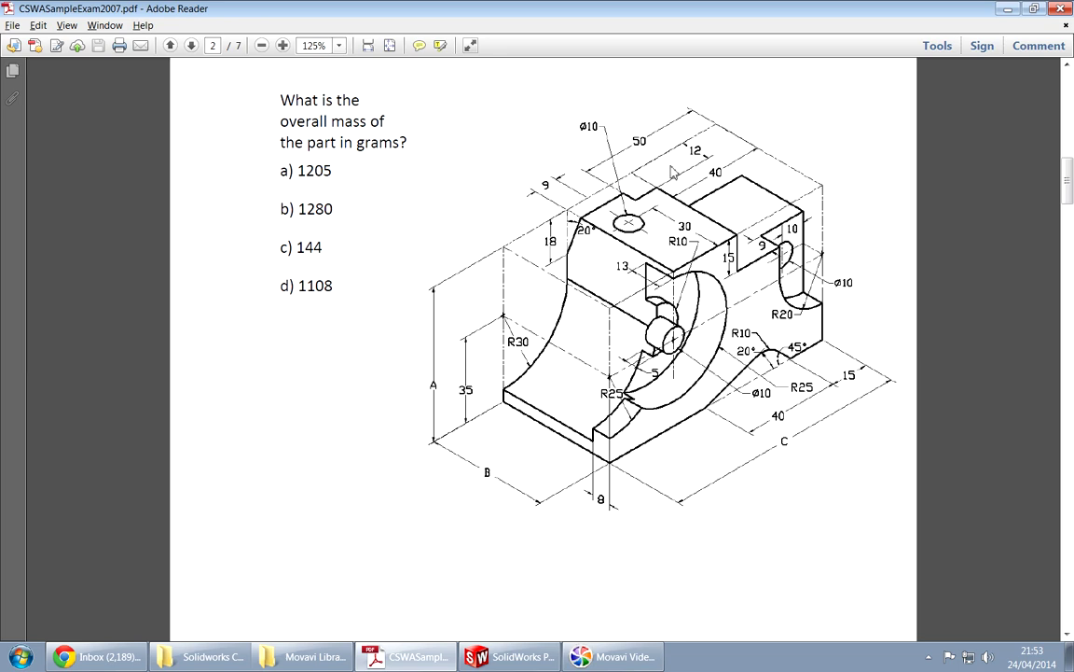
{"action": "scroll", "coordinate": [606, 279], "scroll_direction": "up", "scroll_amount": 10}
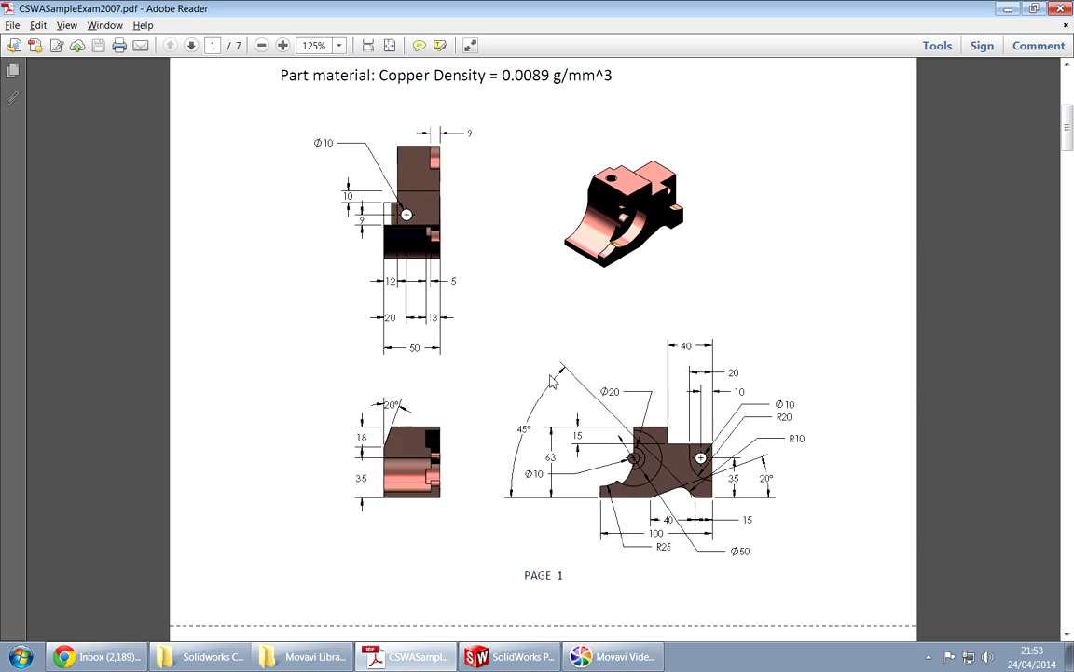
{"action": "left_click", "coordinate": [503, 382]}
{"action": "scroll", "coordinate": [503, 401], "scroll_direction": "down", "scroll_amount": 10}
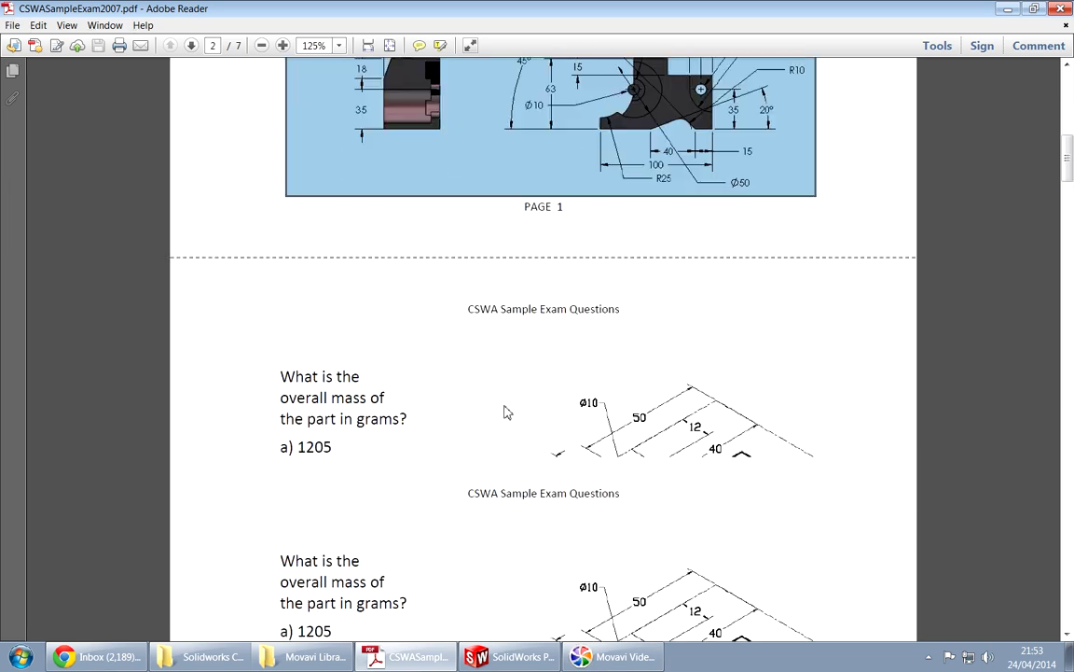
{"action": "key", "text": "alt+Tab"}
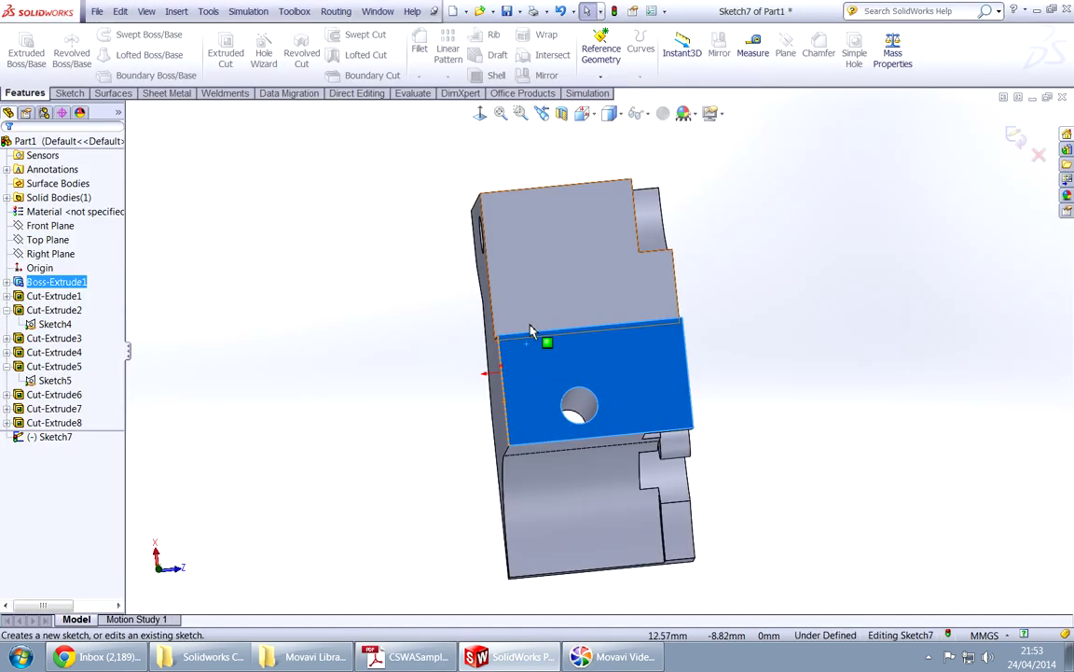
Draw a 50 mm by 12 mm corner rectangle along the back edge, starting at the part's back corner opposite the concave side.
{"action": "right_click_drag", "start_coordinate": [346, 315], "coordinate": [348, 376]}
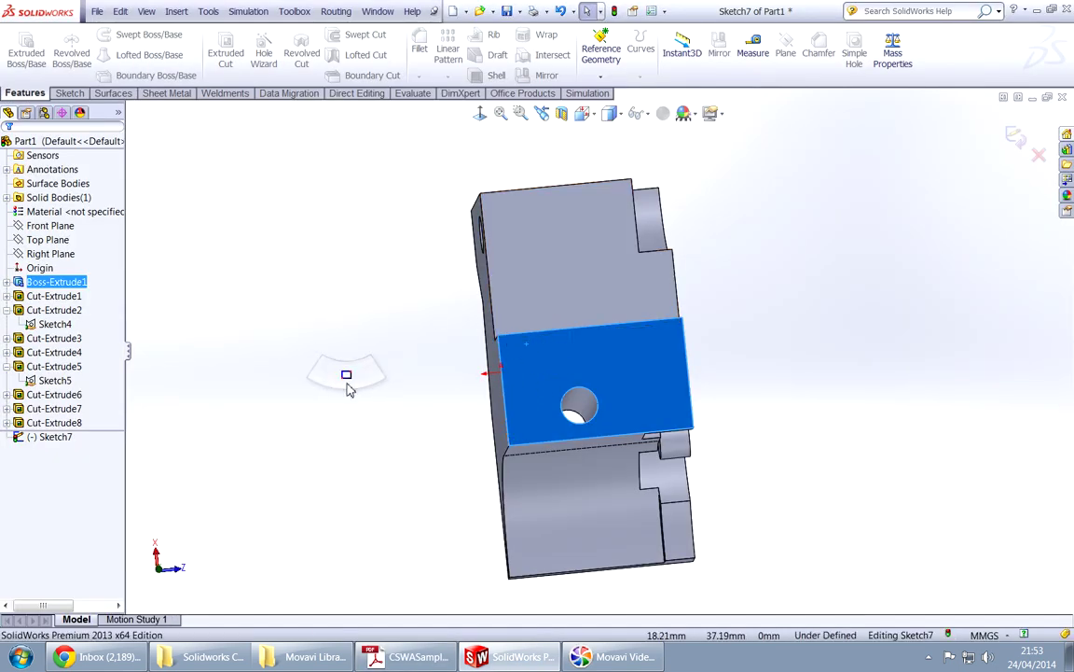
{"action": "left_click", "coordinate": [481, 114]}
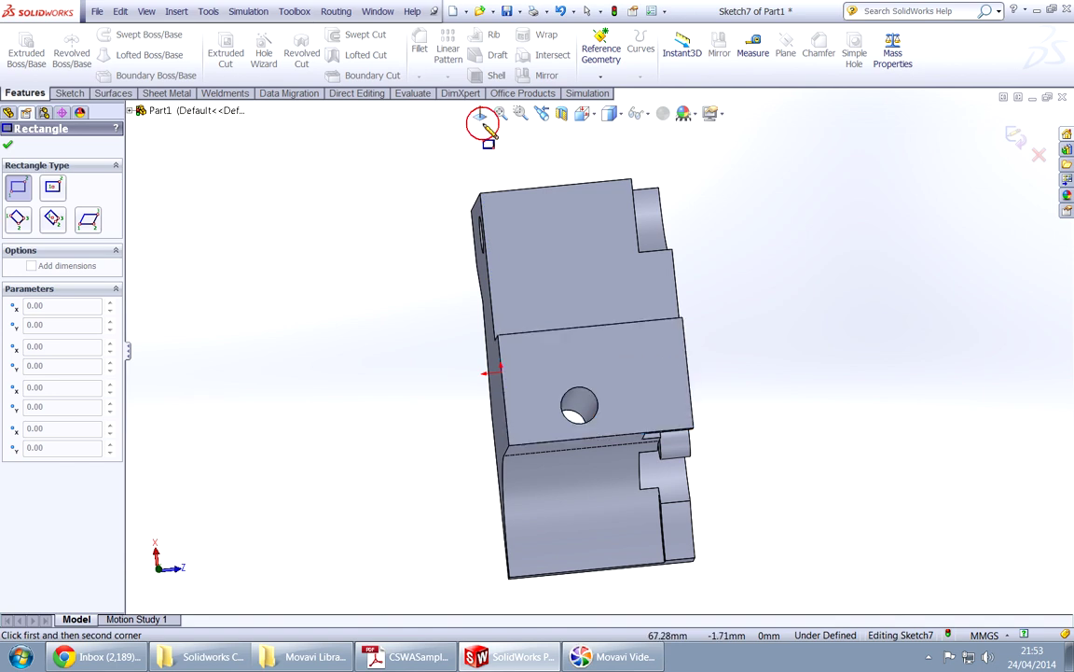
{"action": "key", "text": "Escape"}
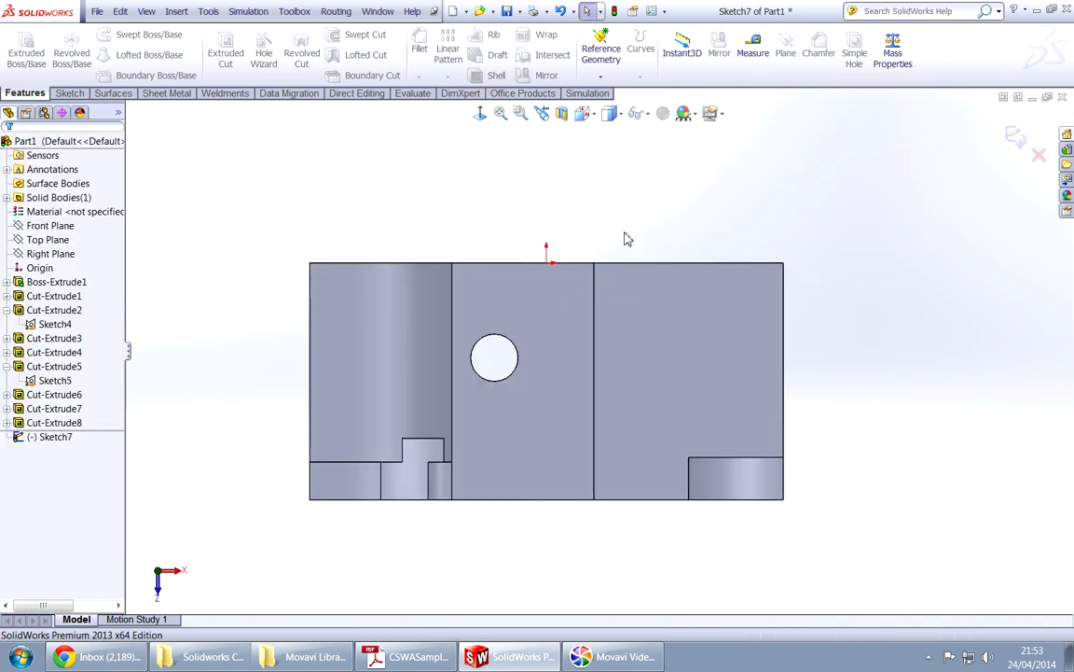
{"action": "left_click", "coordinate": [481, 114]}
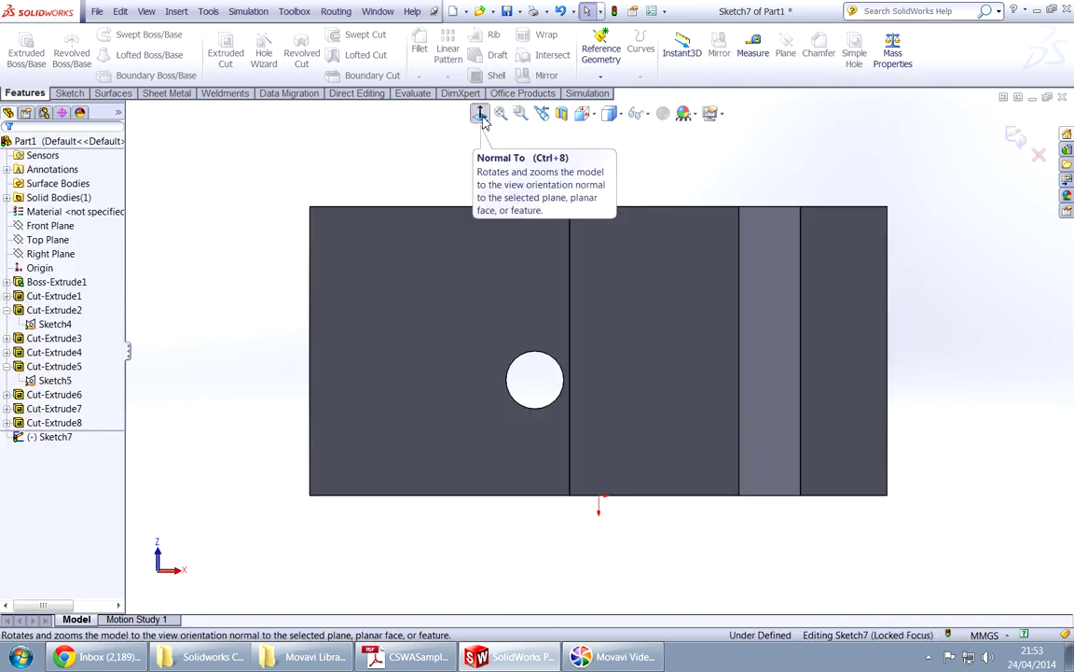
{"action": "left_click", "coordinate": [481, 114]}
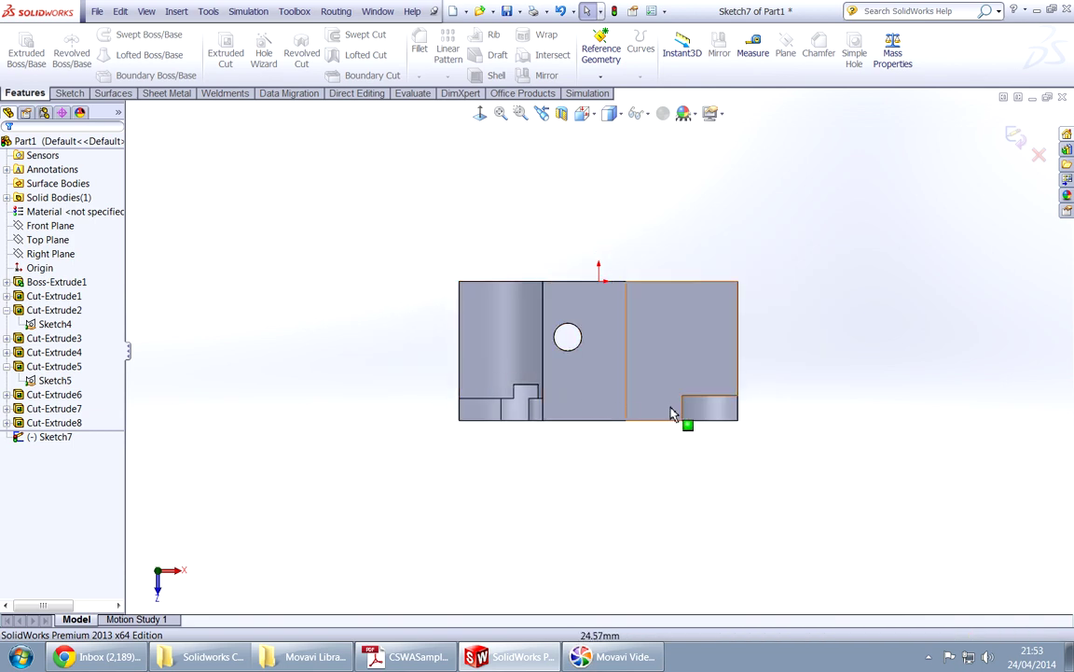
{"action": "scroll", "coordinate": [774, 415], "scroll_direction": "down", "scroll_amount": 3}
{"action": "middle_click_drag", "start_coordinate": [492, 506], "coordinate": [491, 480]}
{"action": "left_click", "coordinate": [478, 114]}
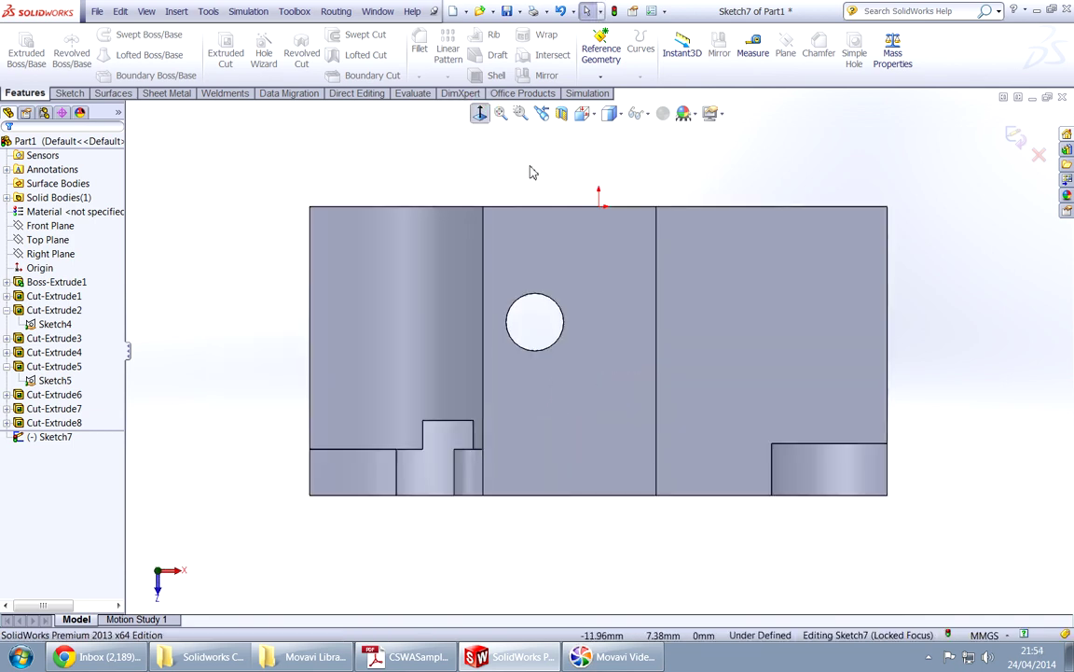
{"action": "left_click", "coordinate": [500, 114]}
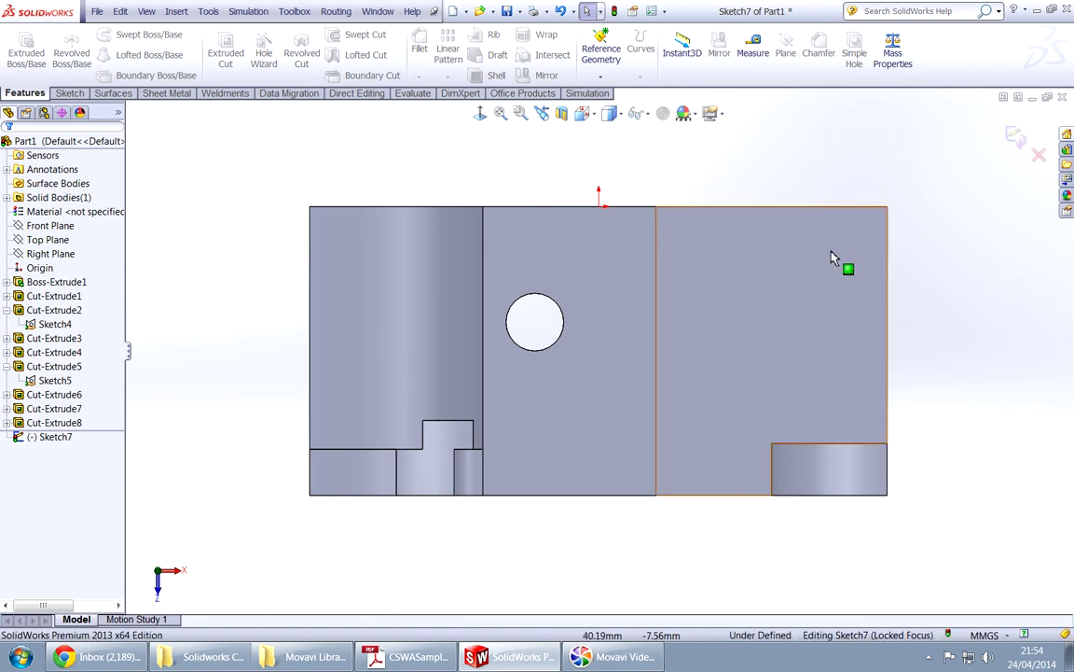
{"action": "right_click", "coordinate": [911, 173]}
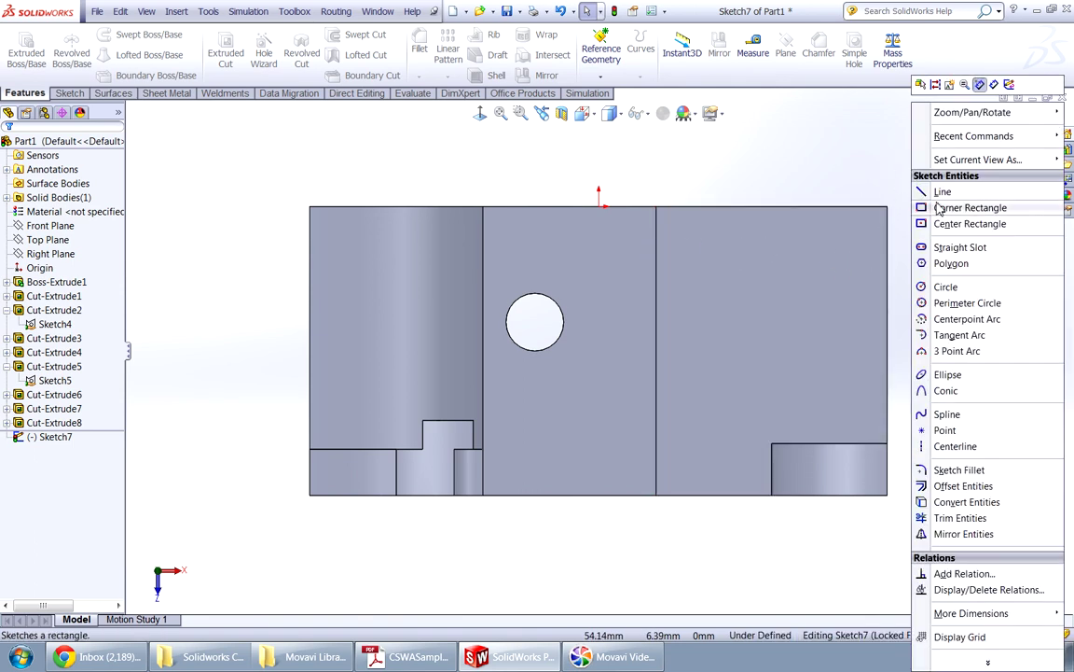
{"action": "left_click", "coordinate": [970, 209]}
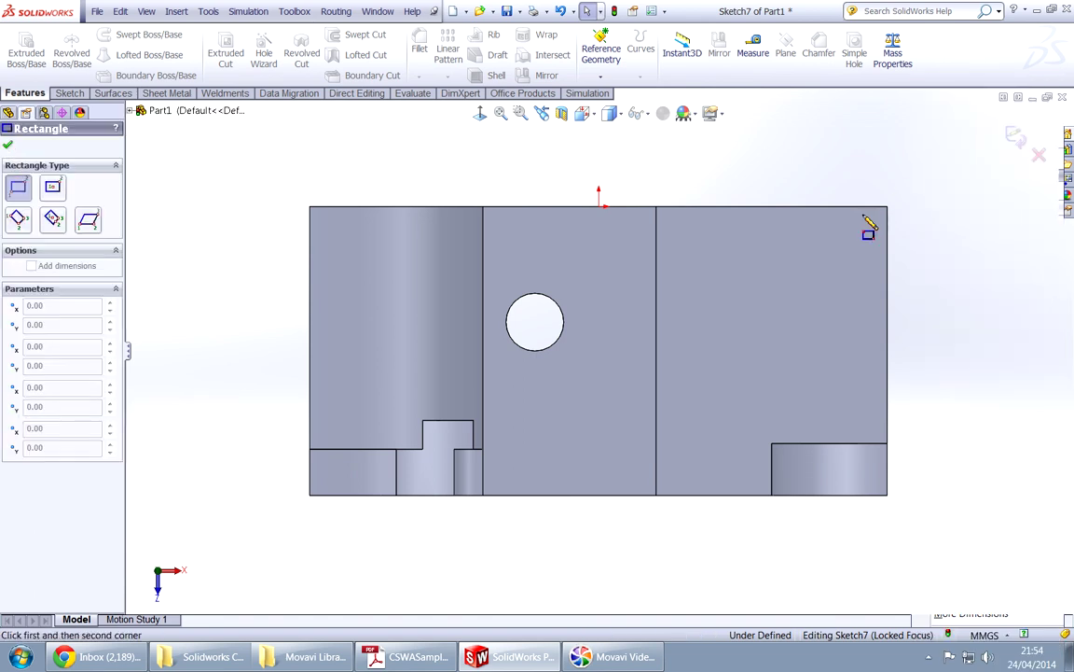
{"action": "left_click", "coordinate": [888, 207]}
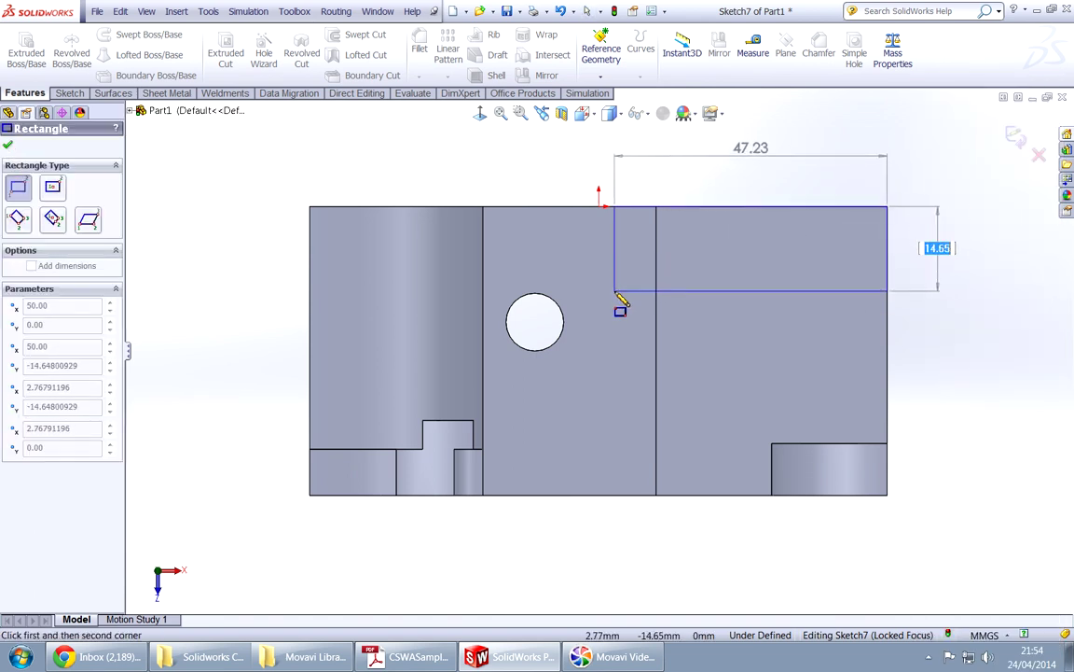
{"action": "middle_click_drag", "start_coordinate": [621, 296], "coordinate": [629, 240]}
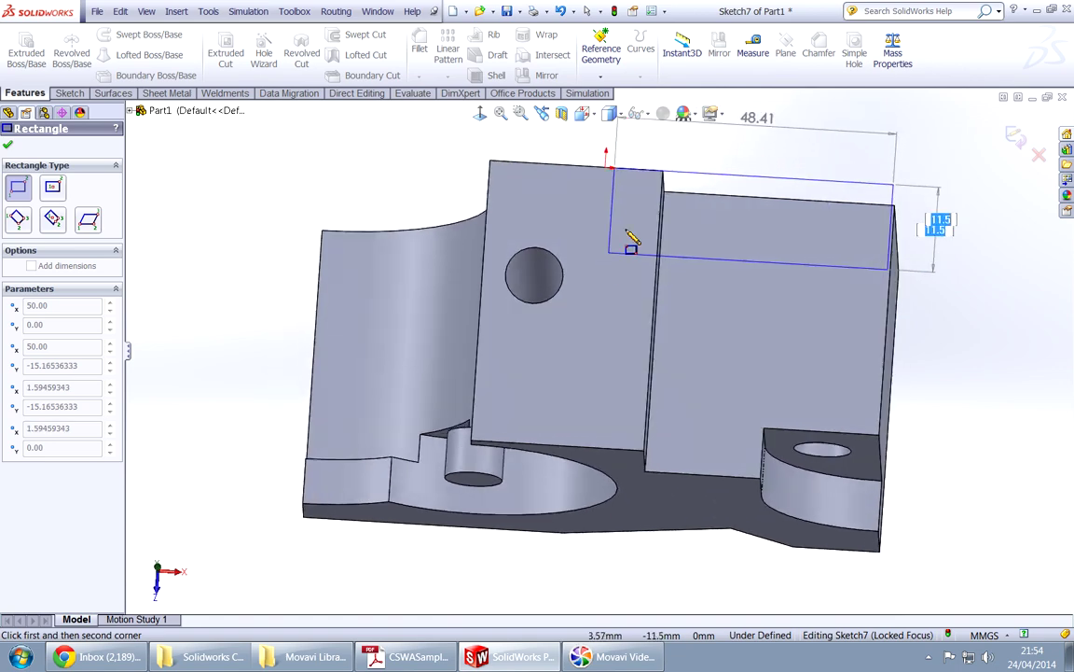
{"action": "key", "text": "alt+Tab"}
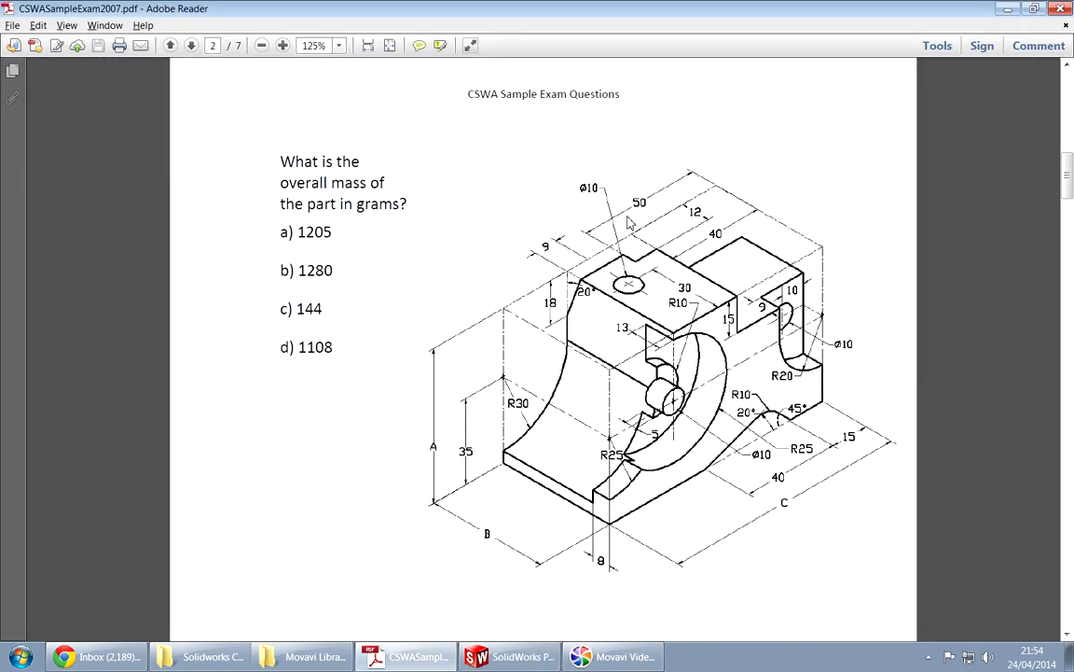
{"action": "key", "text": "alt+Tab"}
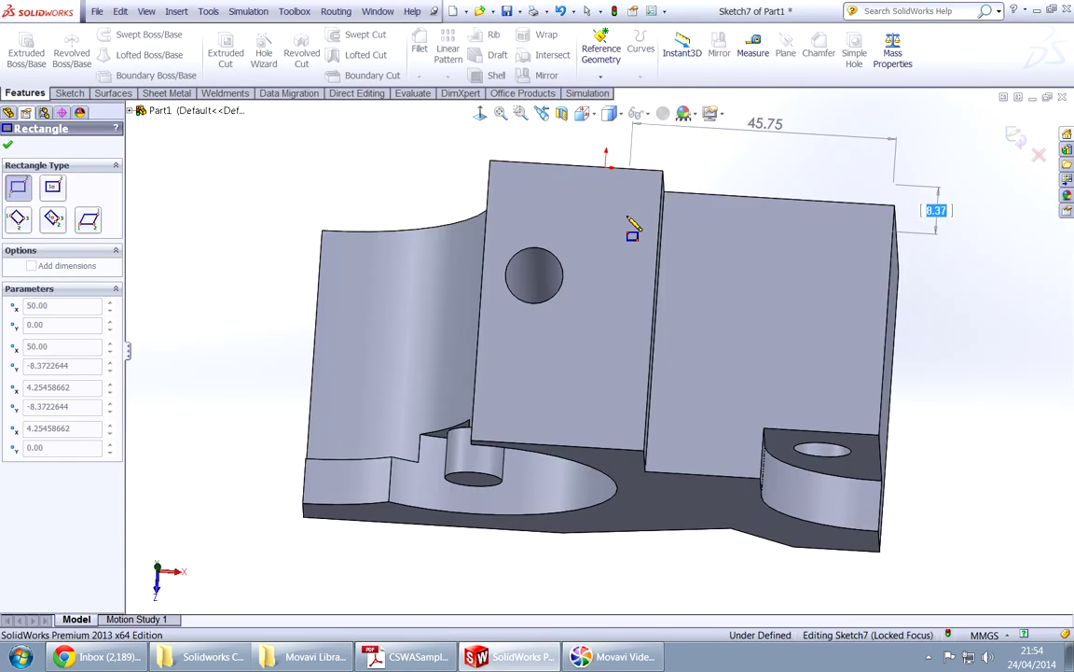
{"action": "key", "text": "Tab"}
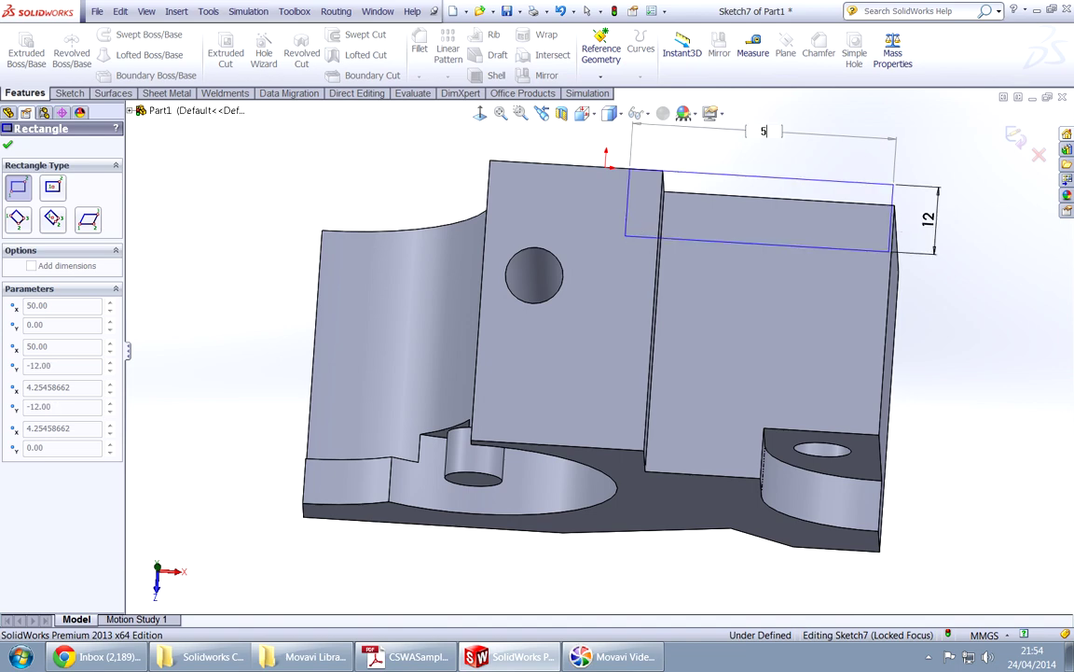
{"action": "key", "text": "Return"}
Check the notch in the exam drawing, then cut the 50 by 12 mm rectangle through all.
{"action": "key", "text": "alt+Tab"}
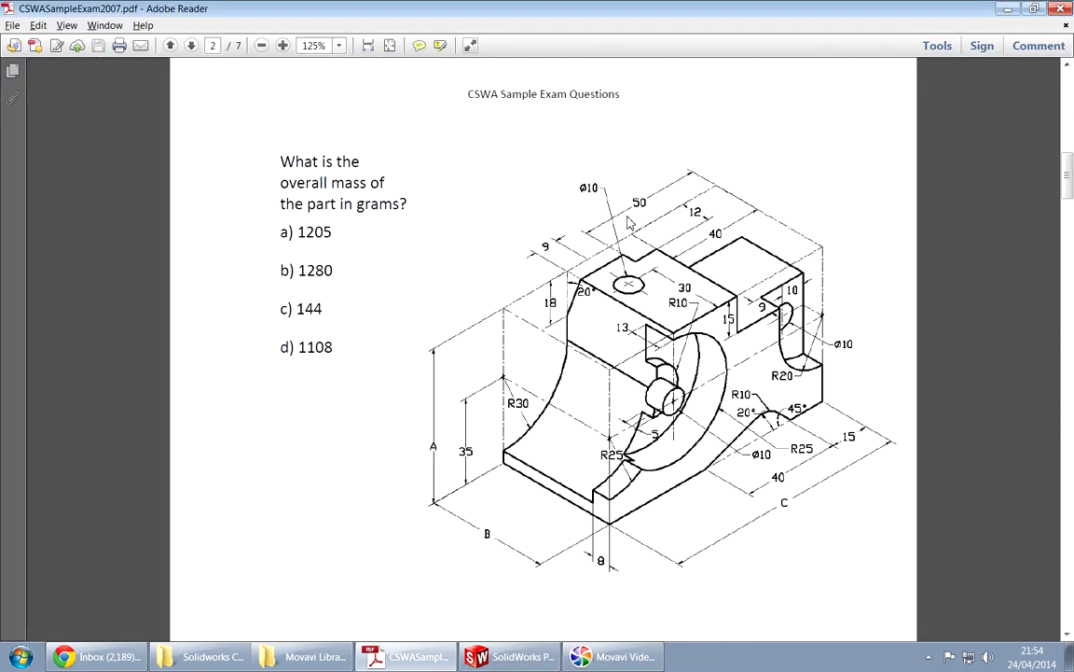
{"action": "scroll", "coordinate": [631, 222], "scroll_direction": "up", "scroll_amount": 10}
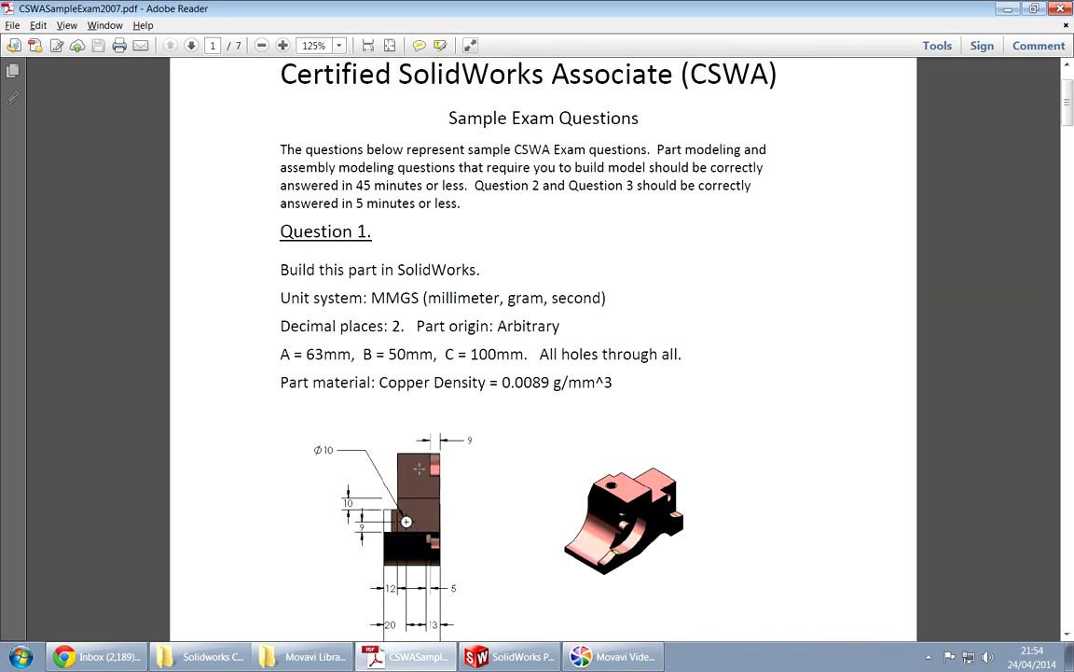
{"action": "key", "text": "alt+Tab"}
{"action": "left_click", "coordinate": [989, 367]}
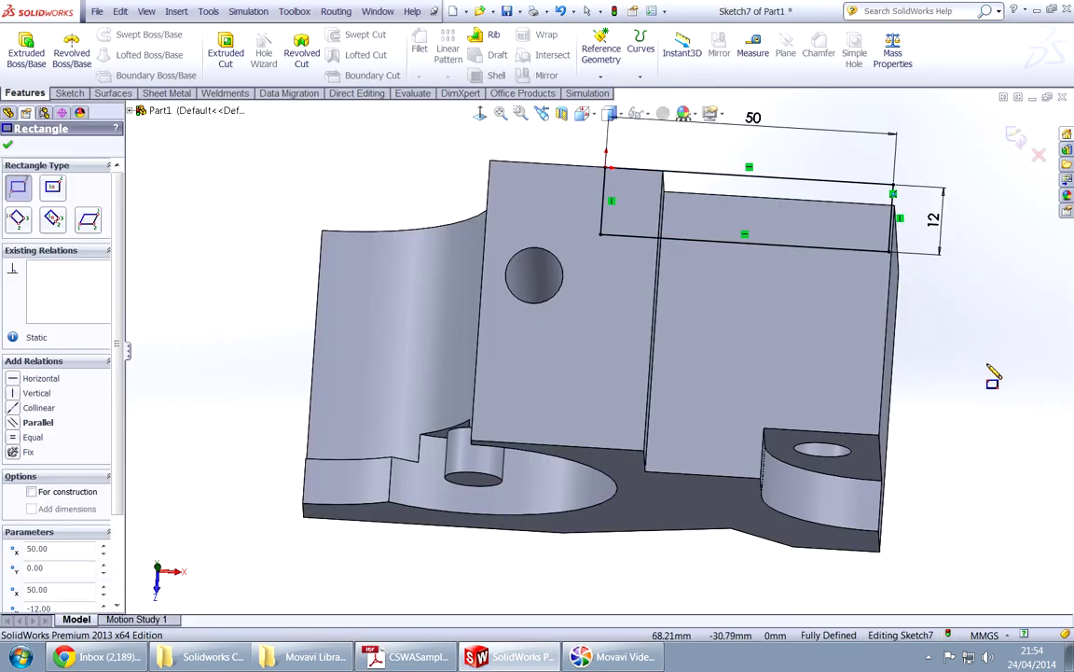
{"action": "key", "text": "Escape"}
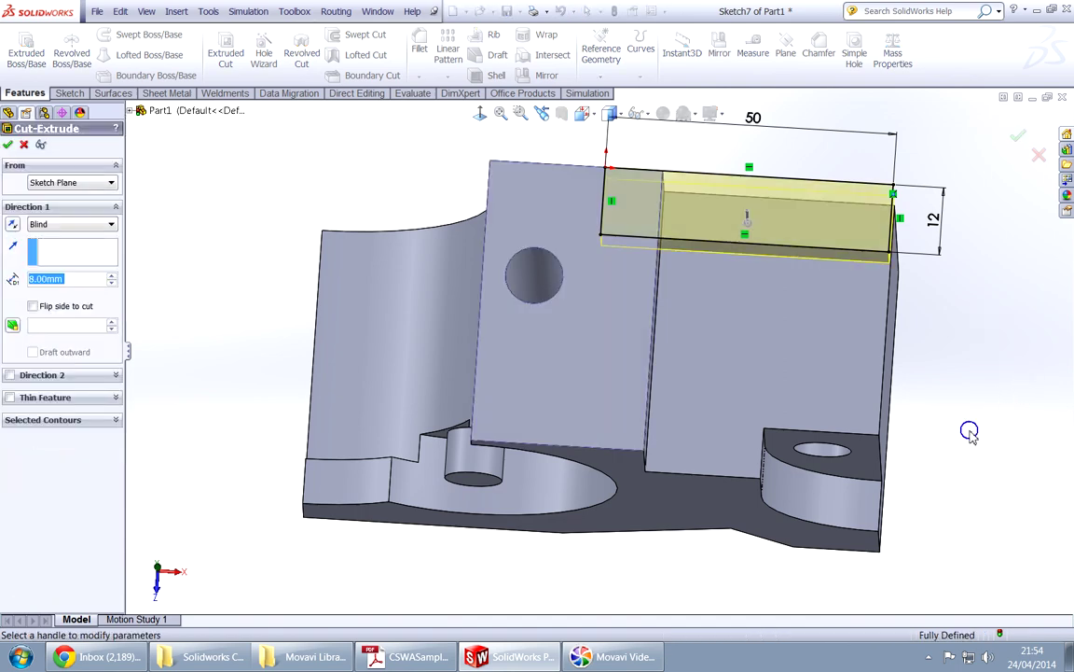
{"action": "right_click", "coordinate": [968, 440]}
{"action": "left_click", "coordinate": [968, 367]}
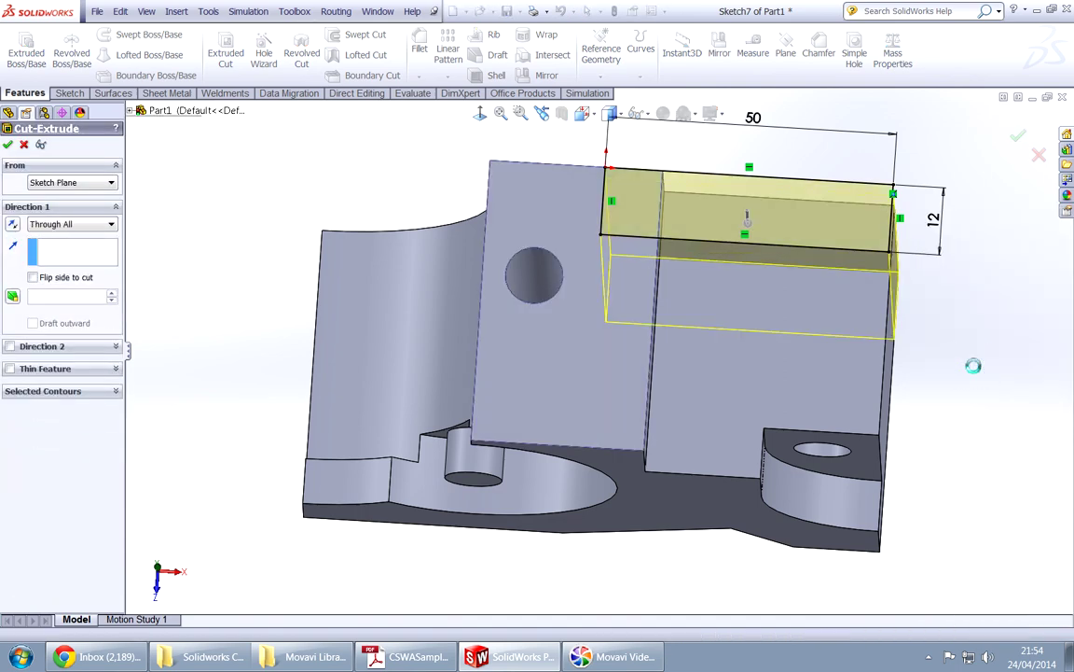
{"action": "right_click", "coordinate": [974, 370]}
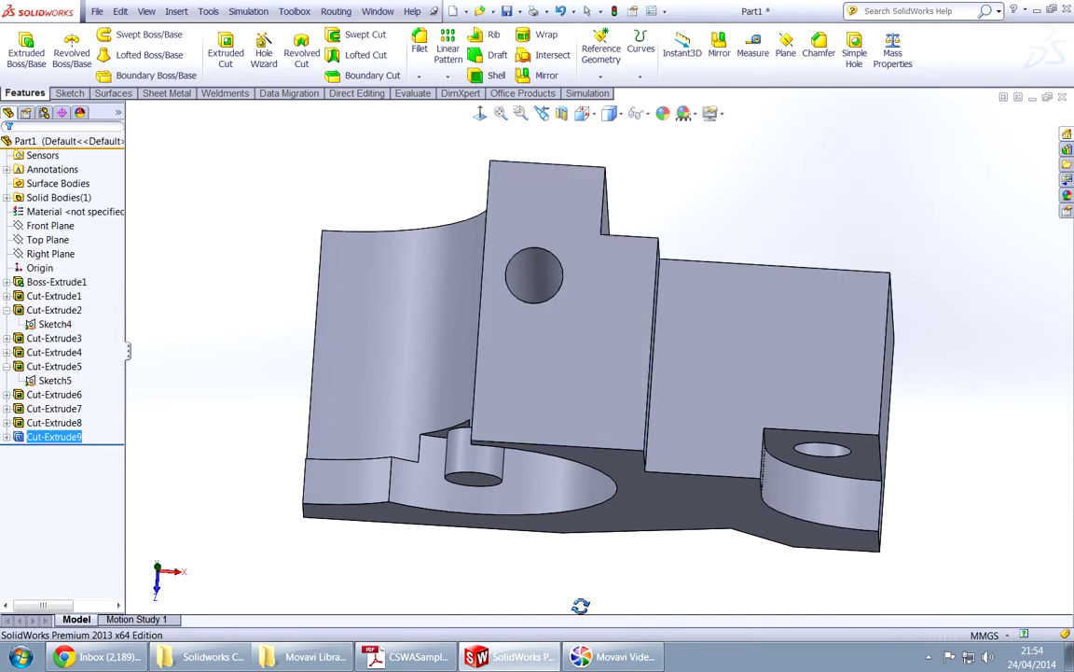
Start a sketch on the flat face above the concave surface and check the sloped corner's dimensions in the exam drawing.
{"action": "middle_click_drag", "start_coordinate": [580, 606], "coordinate": [605, 368]}
{"action": "left_click", "coordinate": [545, 290]}
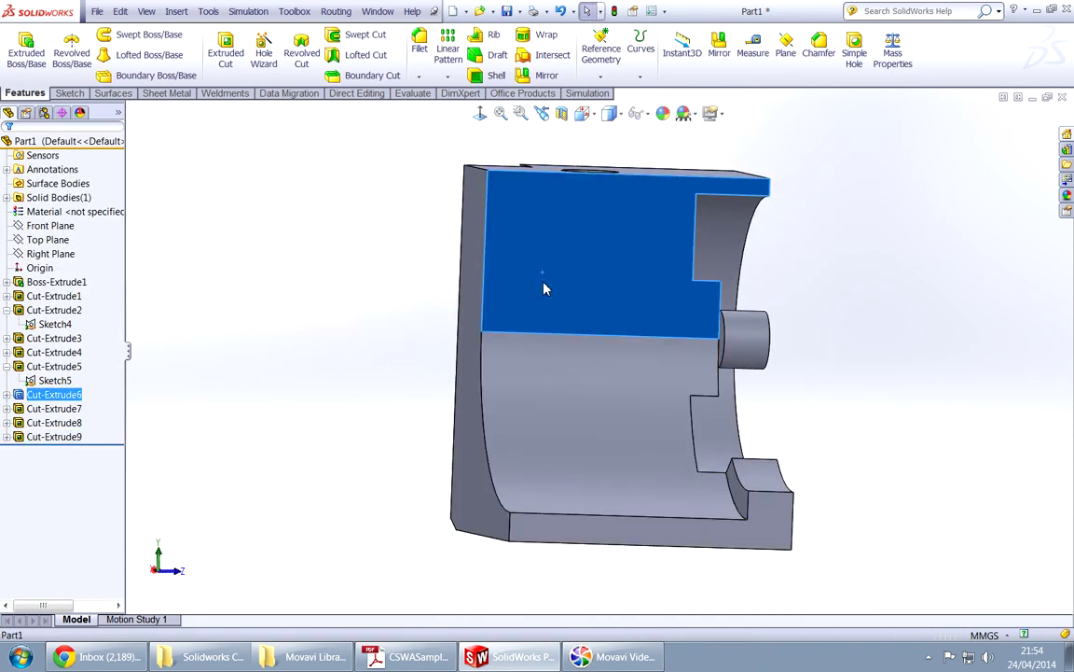
{"action": "left_click", "coordinate": [592, 236]}
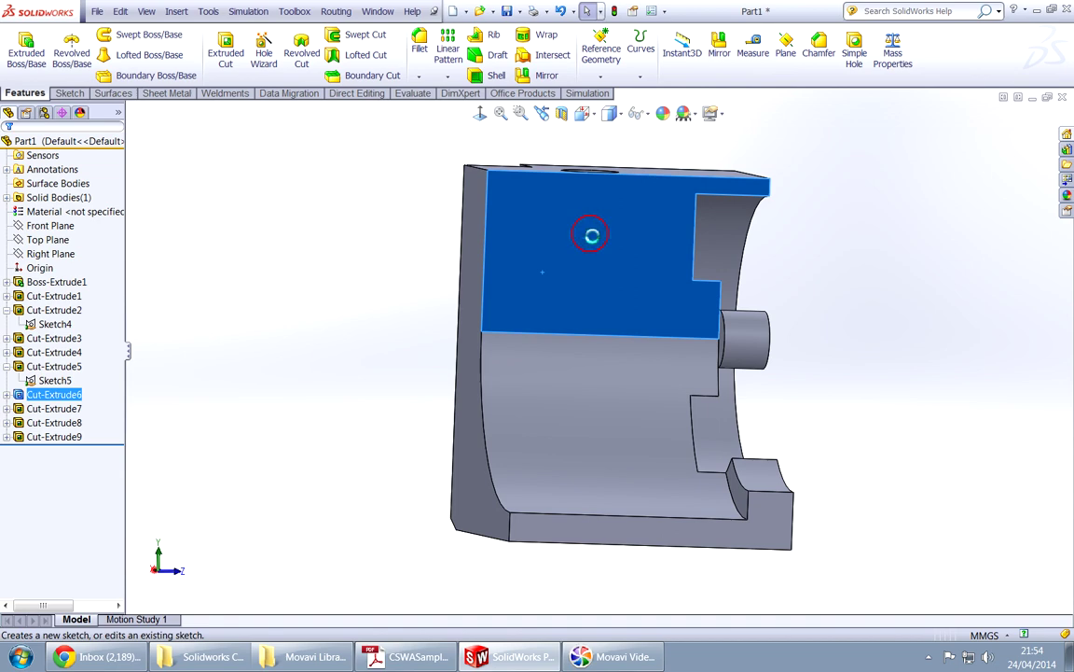
{"action": "mouse_move", "coordinate": [419, 319]}
{"action": "middle_mouse_down"}
{"action": "mouse_move", "coordinate": [494, 370]}
{"action": "mouse_move", "coordinate": [502, 427]}
{"action": "mouse_move", "coordinate": [428, 343]}
{"action": "middle_mouse_up"}
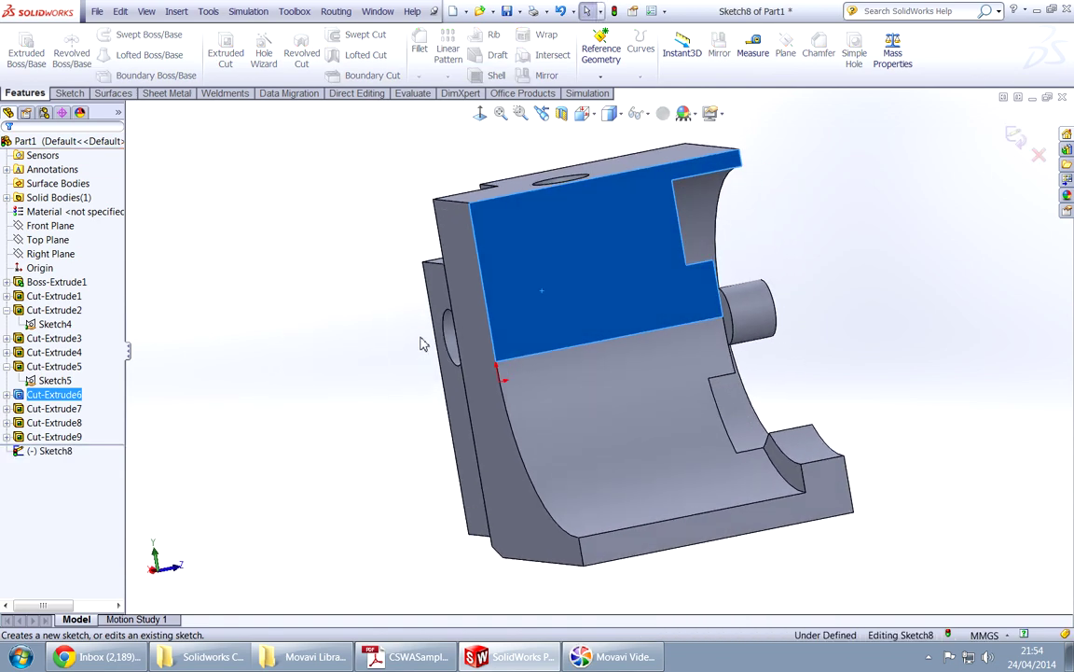
{"action": "left_click", "coordinate": [479, 115]}
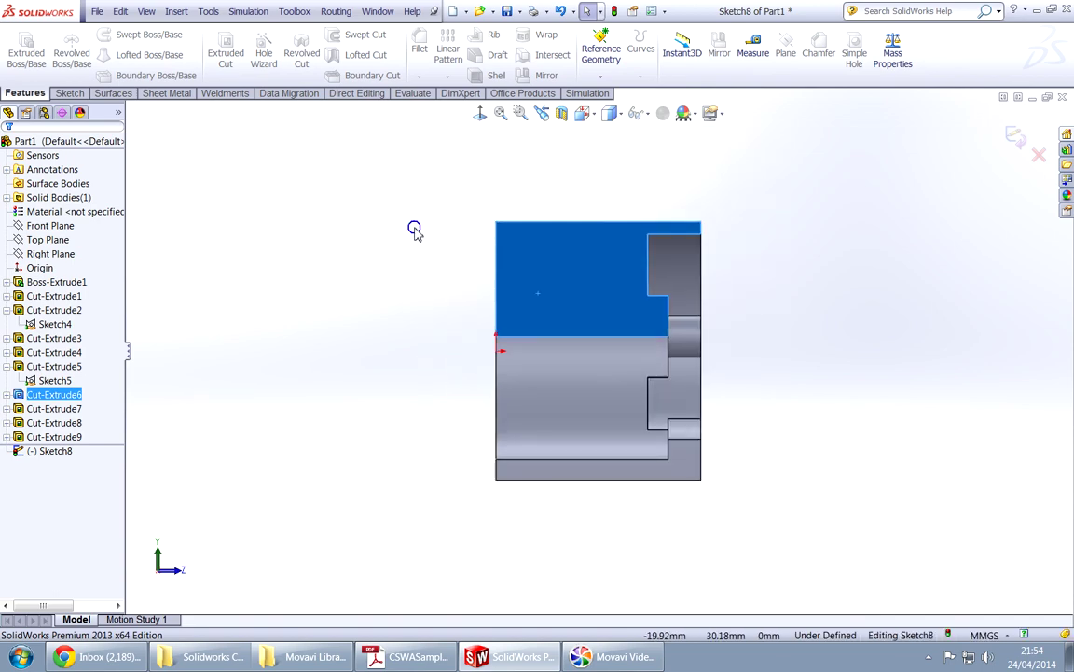
{"action": "right_click_drag", "start_coordinate": [415, 231], "coordinate": [354, 228]}
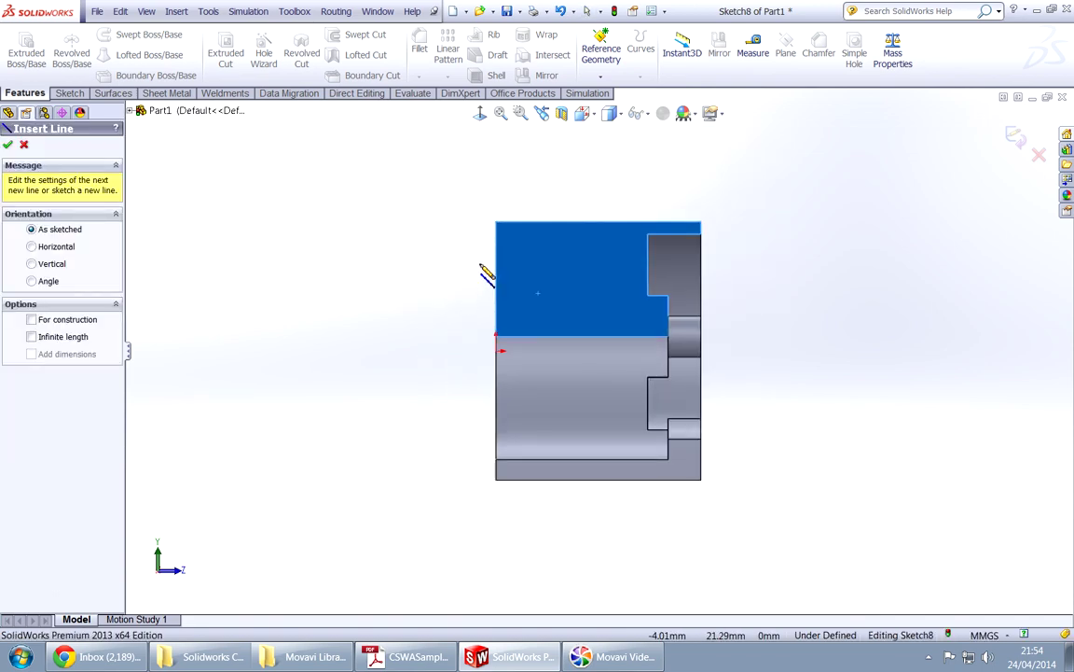
{"action": "key", "text": "alt+Tab"}
{"action": "scroll", "coordinate": [472, 444], "scroll_direction": "down", "scroll_amount": 10}
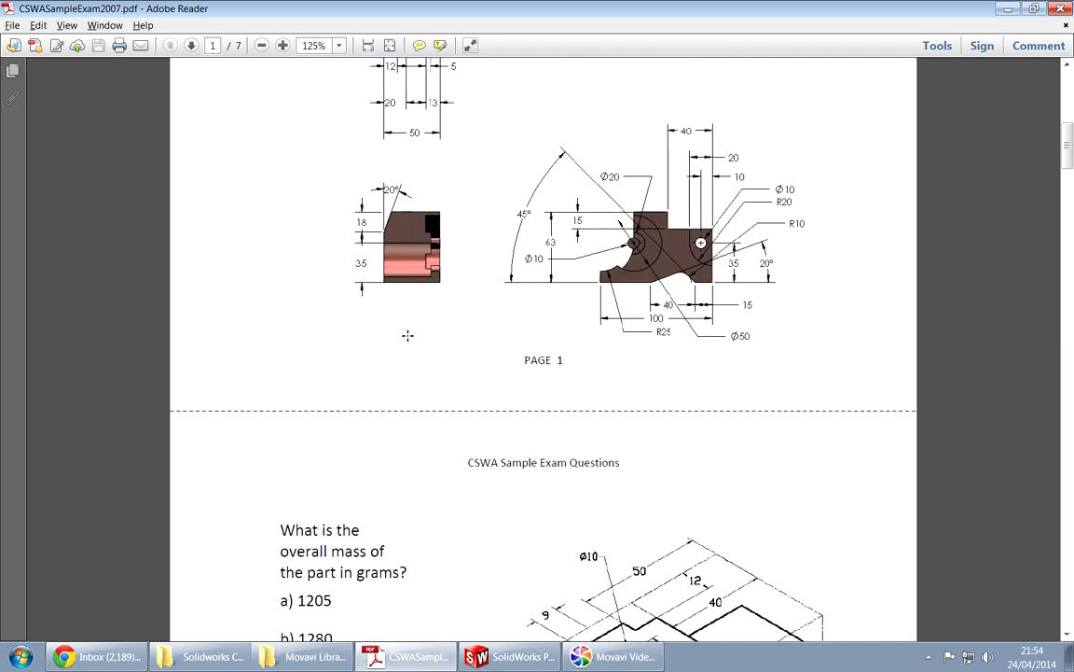
{"action": "key", "text": "alt+Tab"}
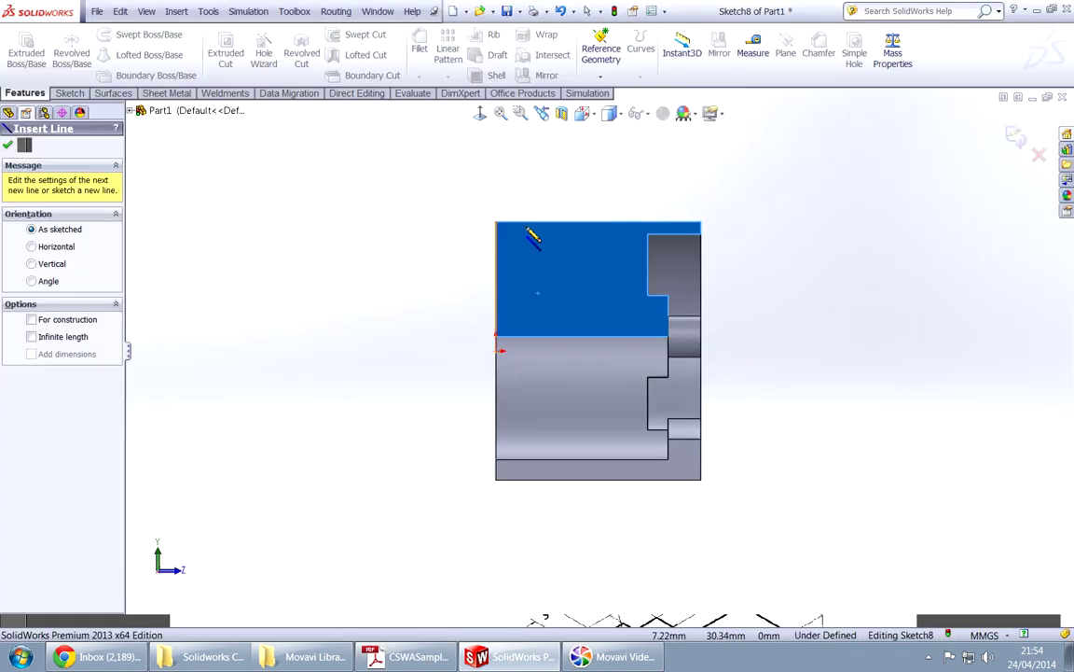
Sketch a closed triangle at the face's upper back corner, 18 mm down the back edge and about 7.2 mm along the top edge.
{"action": "left_click", "coordinate": [495, 224]}
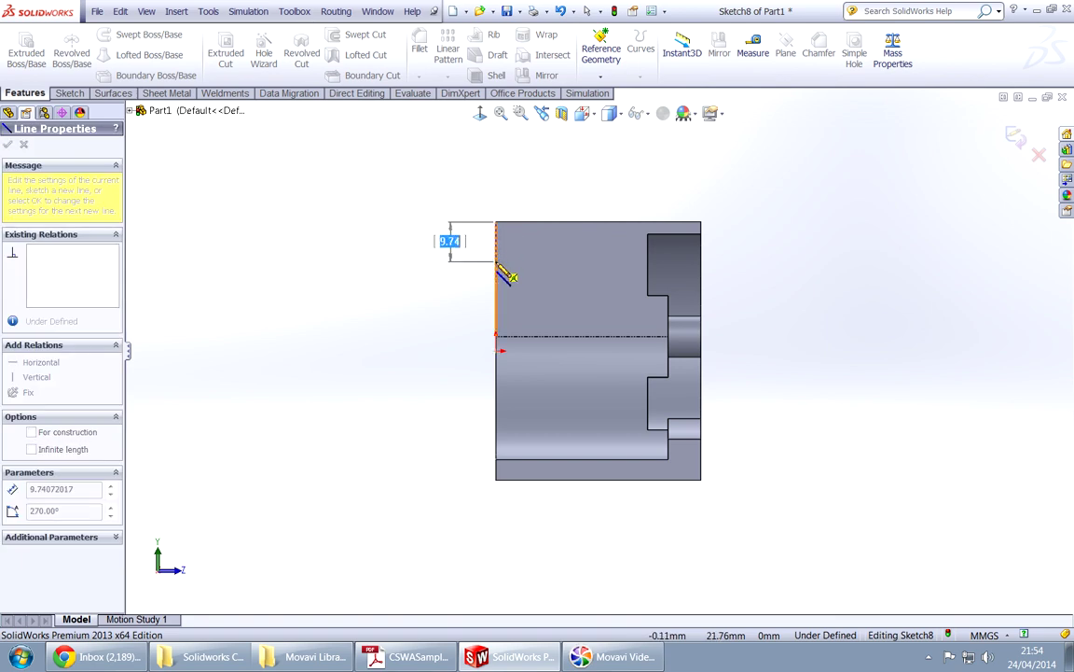
{"action": "type", "text": "18"}
{"action": "key", "text": "Return"}
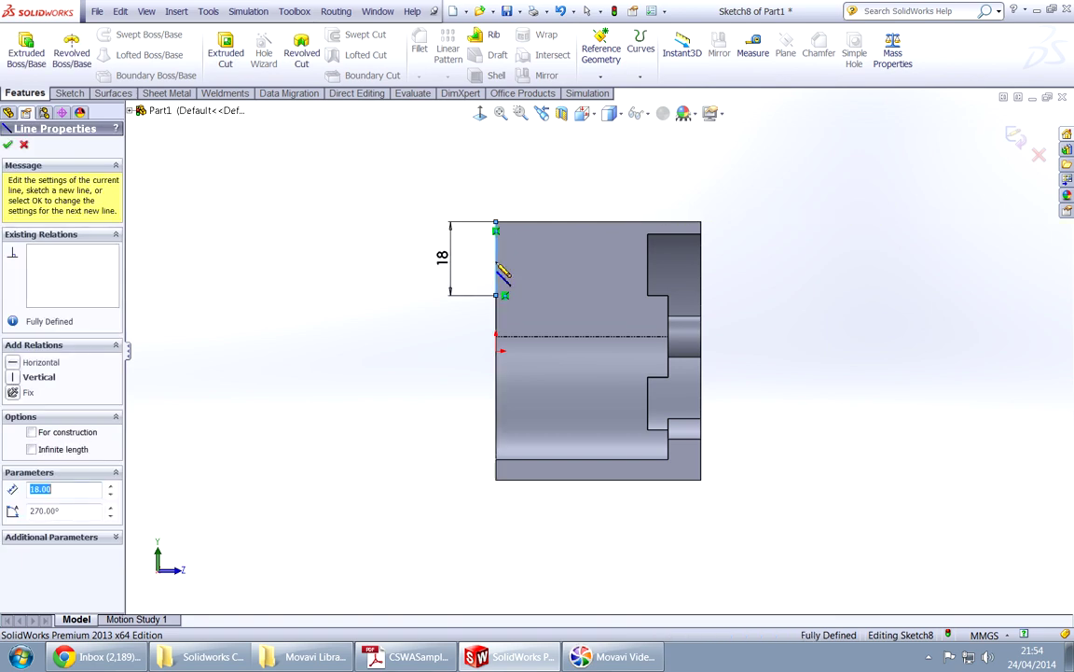
{"action": "left_click", "coordinate": [525, 221]}
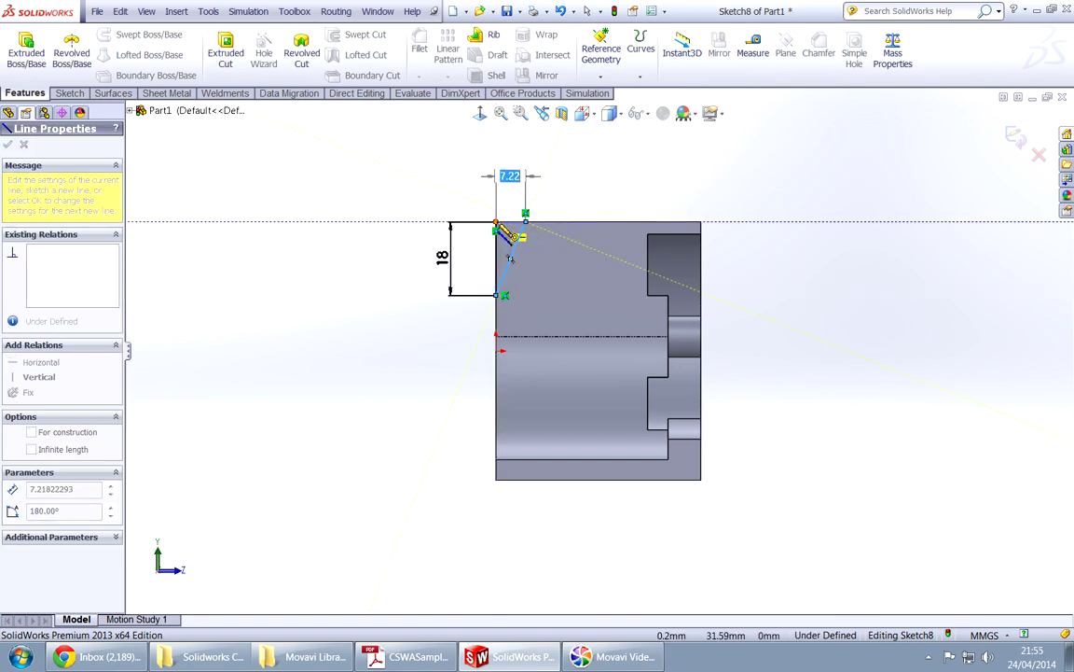
Dimension the angle between the triangle's sloped and vertical lines as 20 degrees and check it against the exam drawing.
{"action": "right_click_drag", "start_coordinate": [461, 188], "coordinate": [459, 129]}
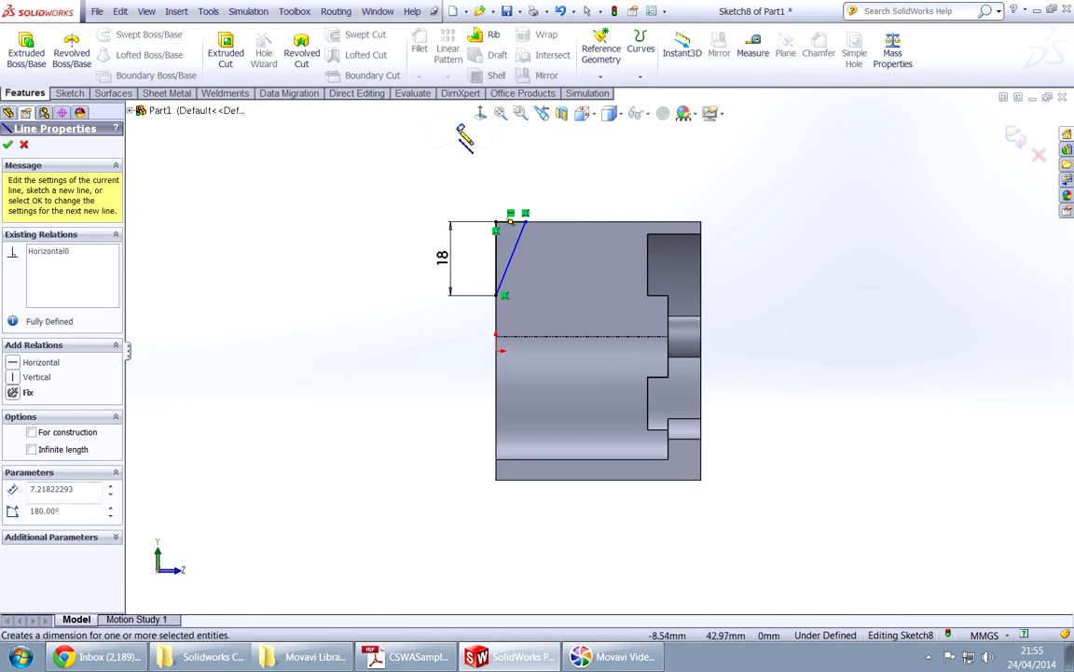
{"action": "left_click", "coordinate": [509, 254]}
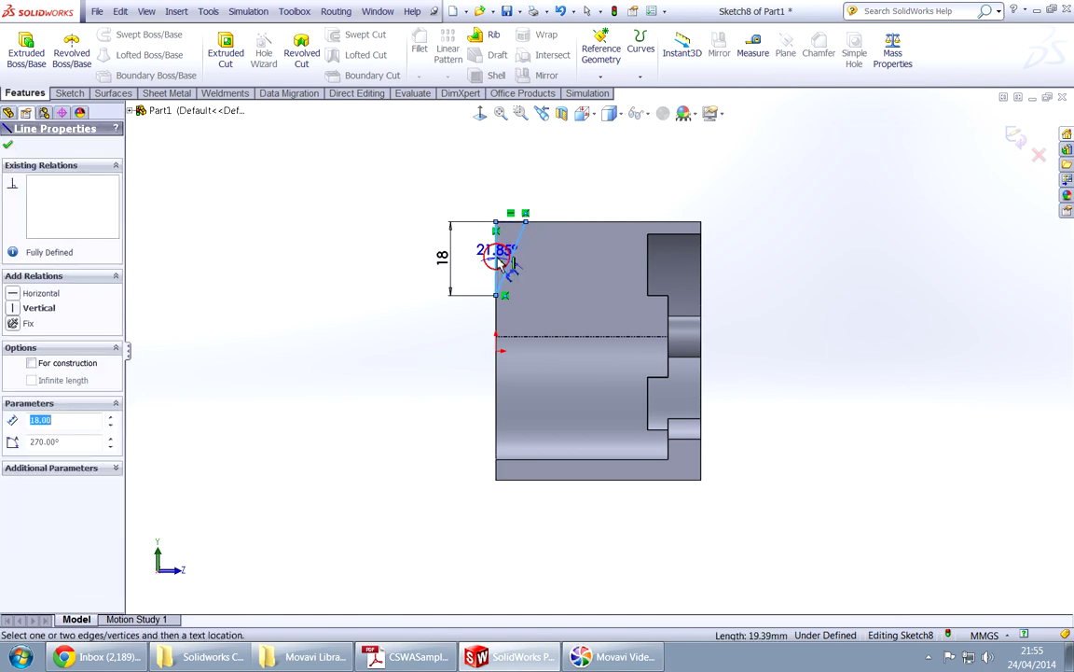
{"action": "left_click", "coordinate": [524, 183]}
{"action": "type", "text": "20"}
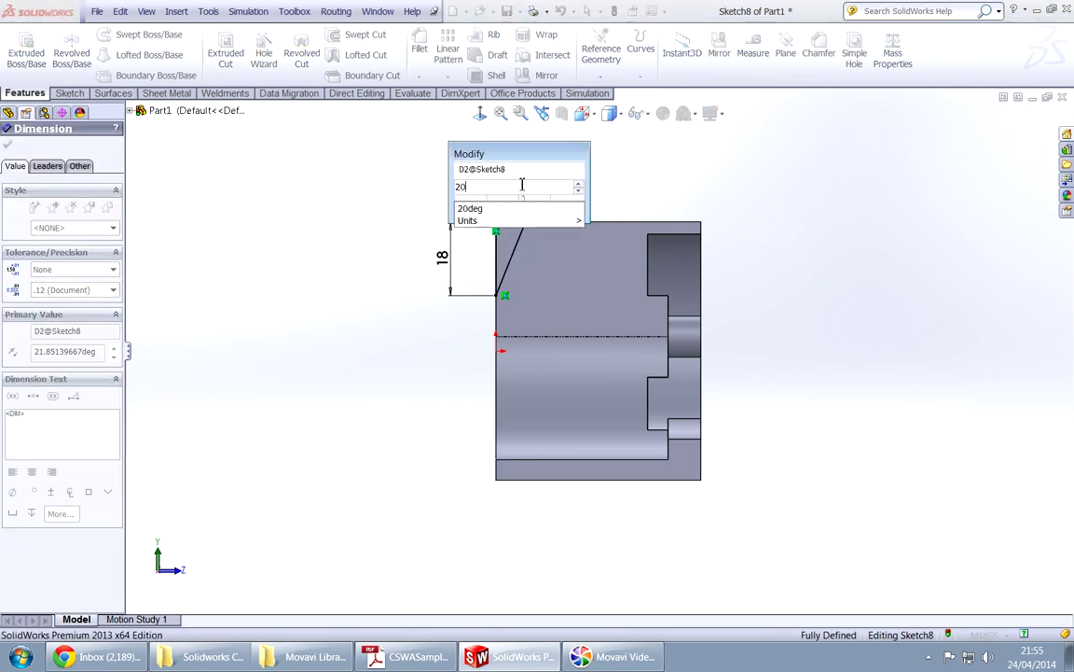
{"action": "key", "text": "Return"}
{"action": "key", "text": "alt+Tab"}
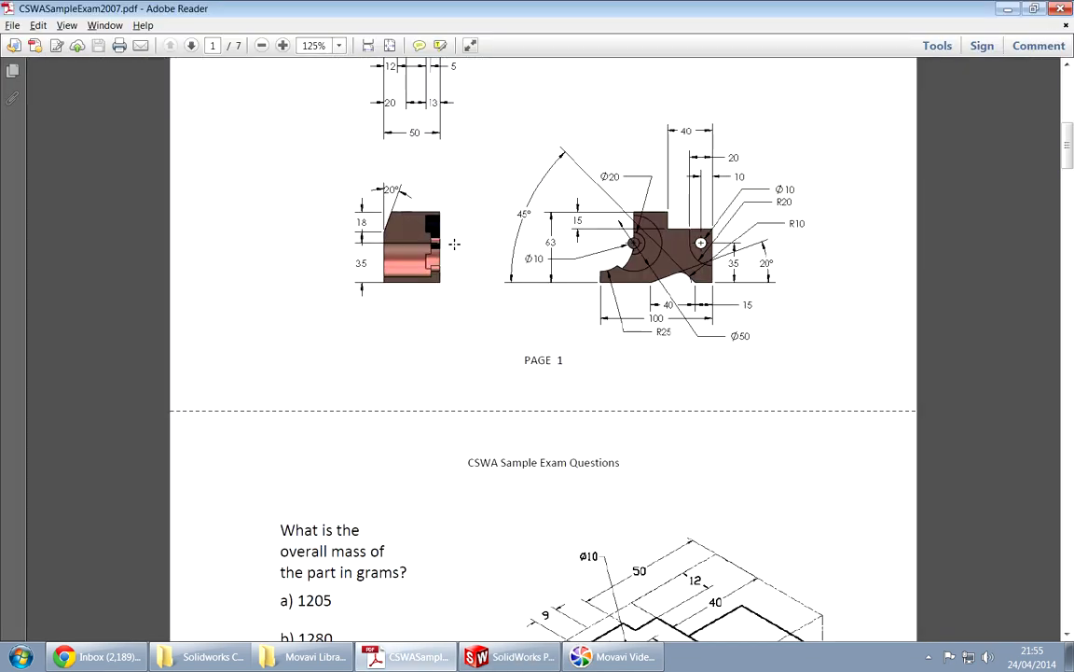
{"action": "key", "text": "alt+Tab"}
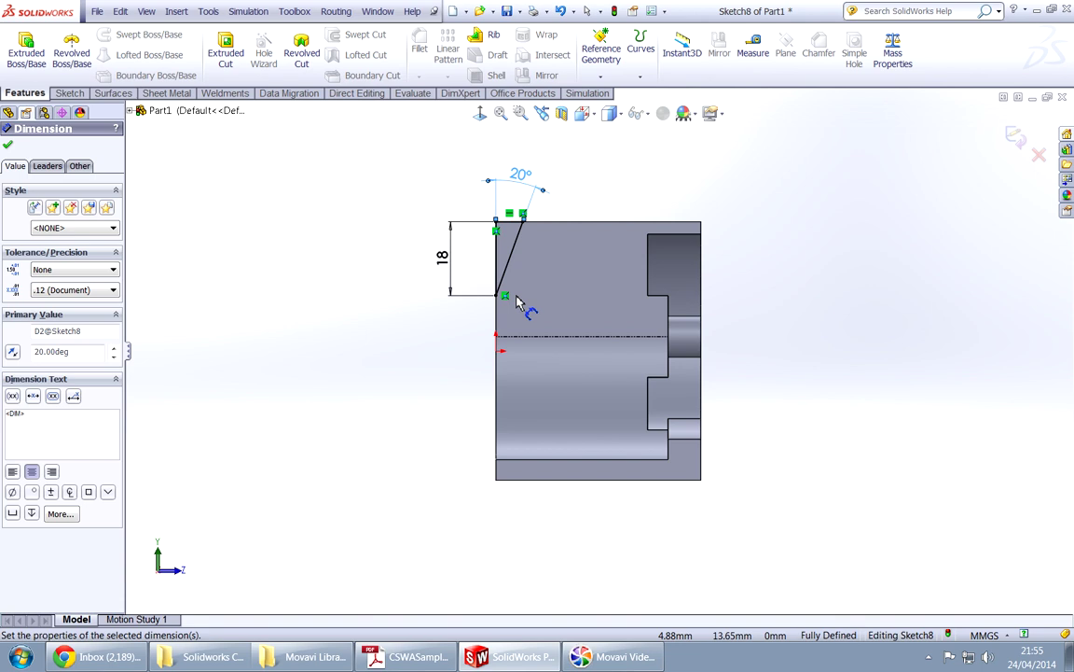
Cut the triangular corner profile through all of the part.
{"action": "key", "text": "c"}
{"action": "right_click", "coordinate": [517, 296]}
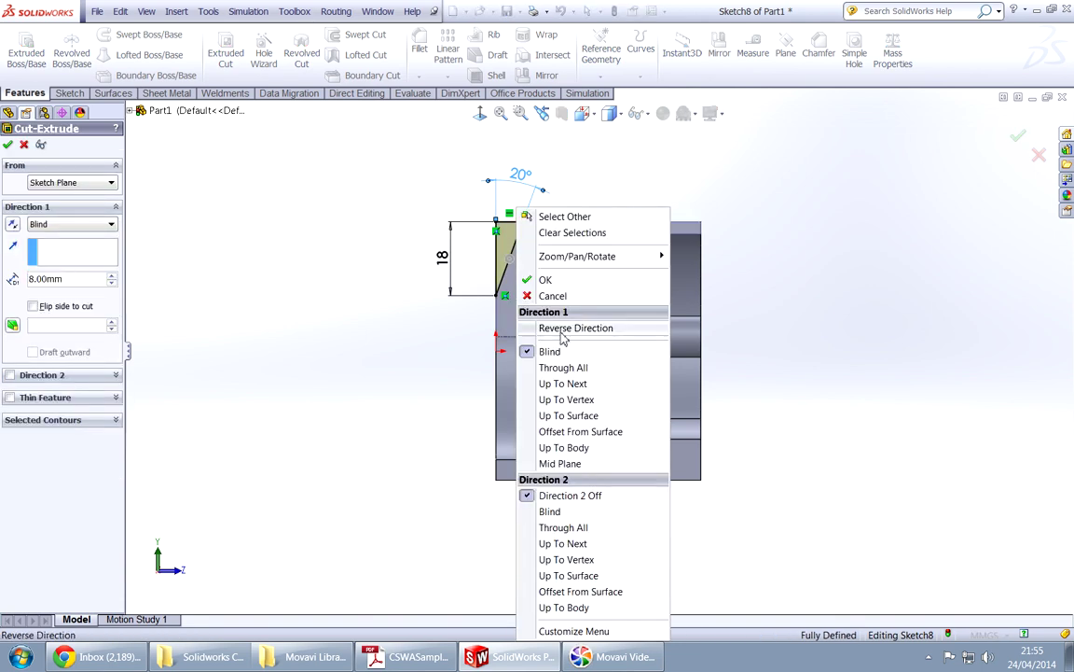
{"action": "left_click", "coordinate": [566, 367]}
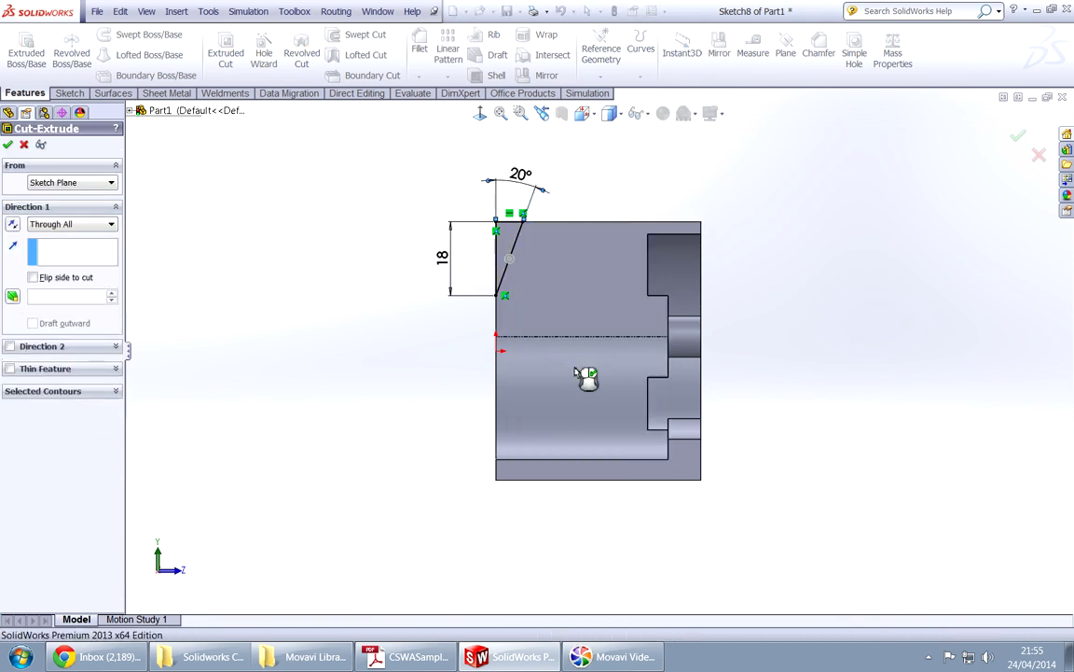
{"action": "right_click", "coordinate": [578, 377]}
{"action": "middle_click_drag", "start_coordinate": [536, 377], "coordinate": [486, 467]}
Examine the exam drawing's orthographic and isometric views for features still missing from the part.
{"action": "key", "text": "alt+Tab"}
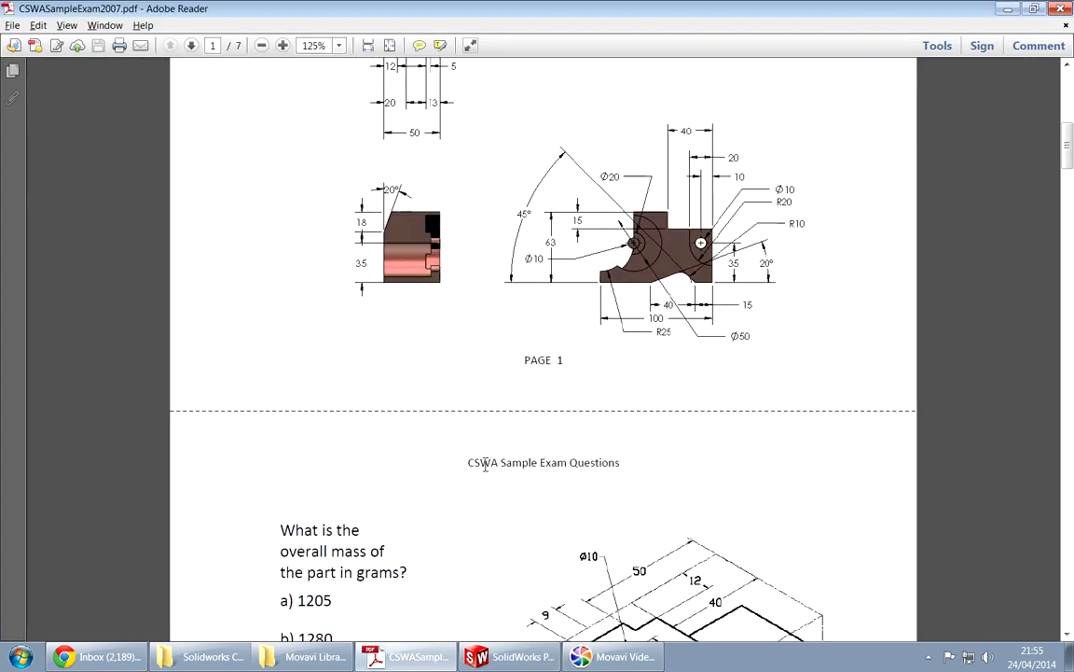
{"action": "scroll", "coordinate": [492, 398], "scroll_direction": "up", "scroll_amount": 5}
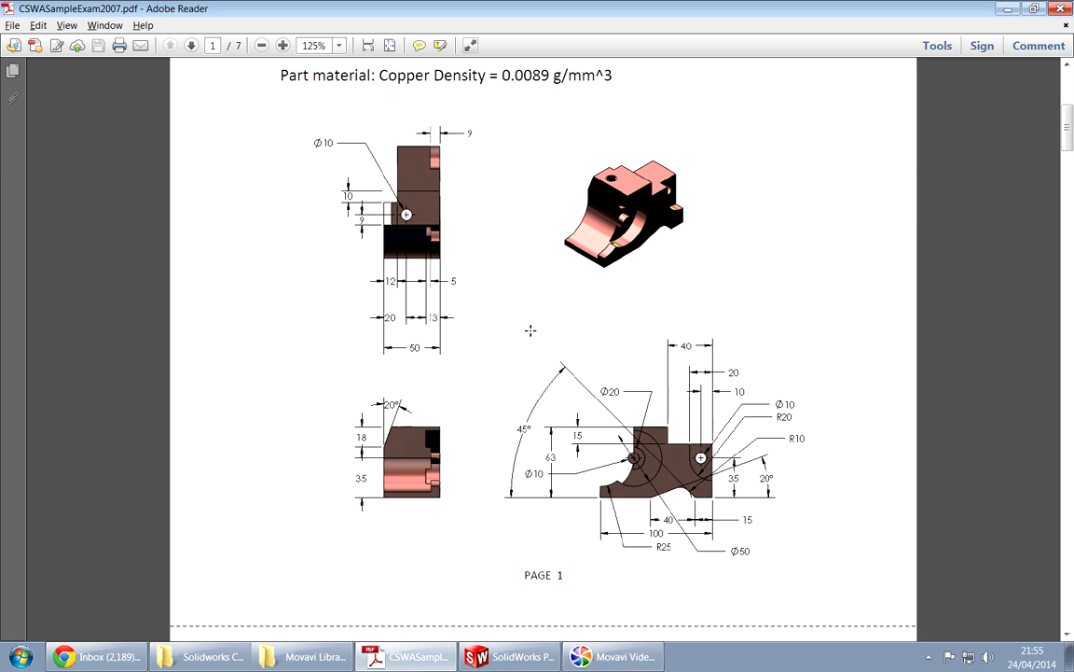
{"action": "scroll", "coordinate": [530, 330], "scroll_direction": "down", "scroll_amount": 5}
{"action": "scroll", "coordinate": [530, 330], "scroll_direction": "up", "scroll_amount": 6}
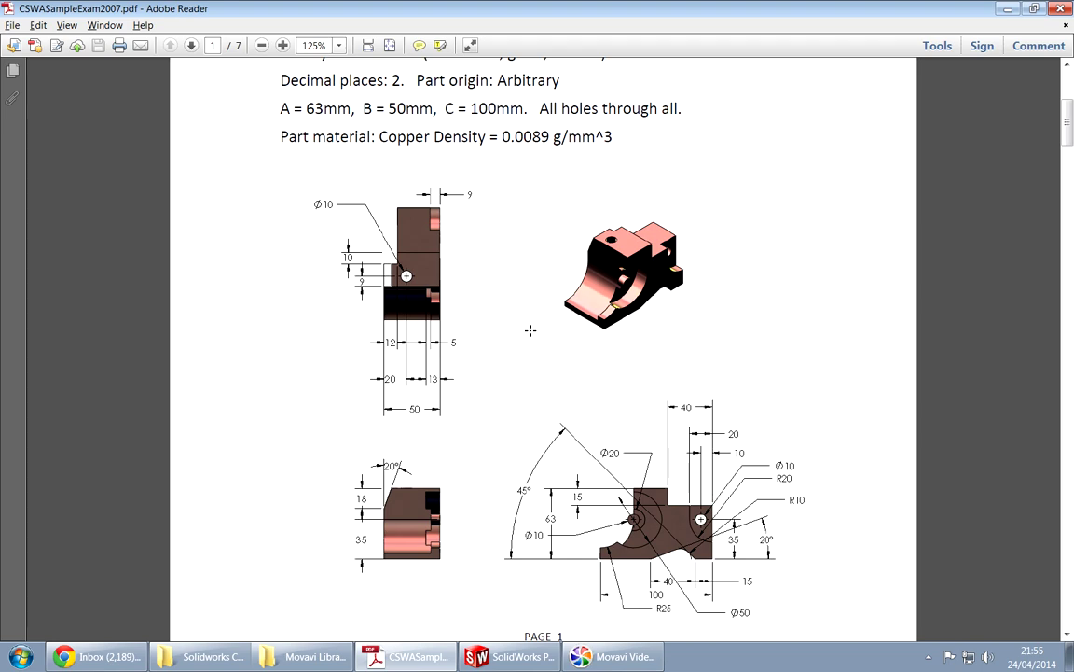
{"action": "scroll", "coordinate": [530, 330], "scroll_direction": "down", "scroll_amount": 15}
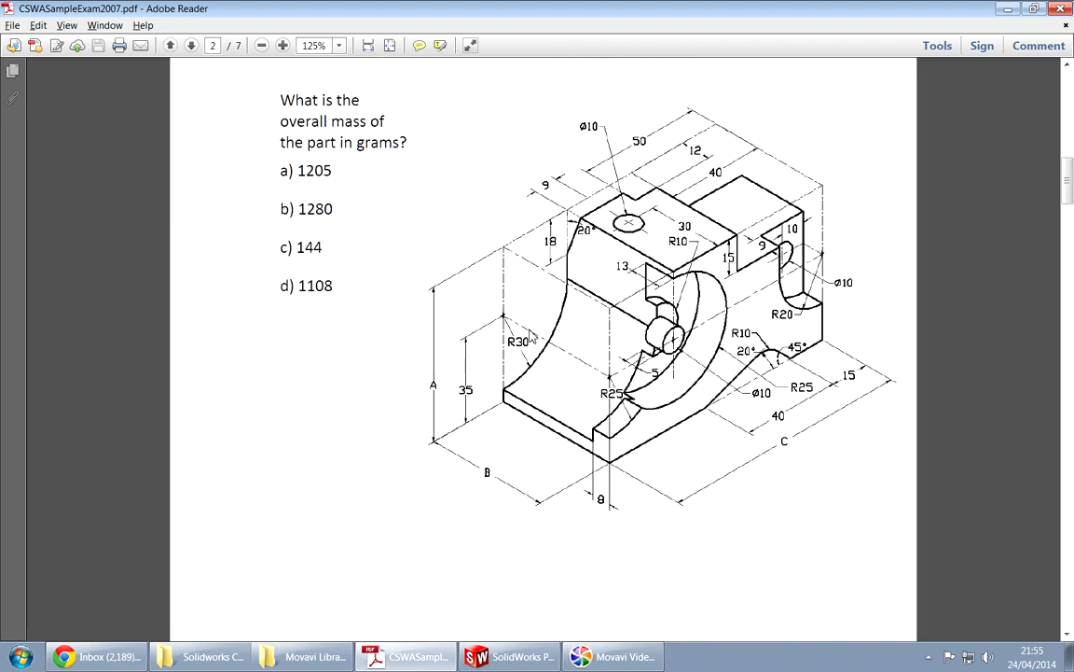
{"action": "key", "text": "alt"}
{"action": "key", "text": "alt+Tab"}
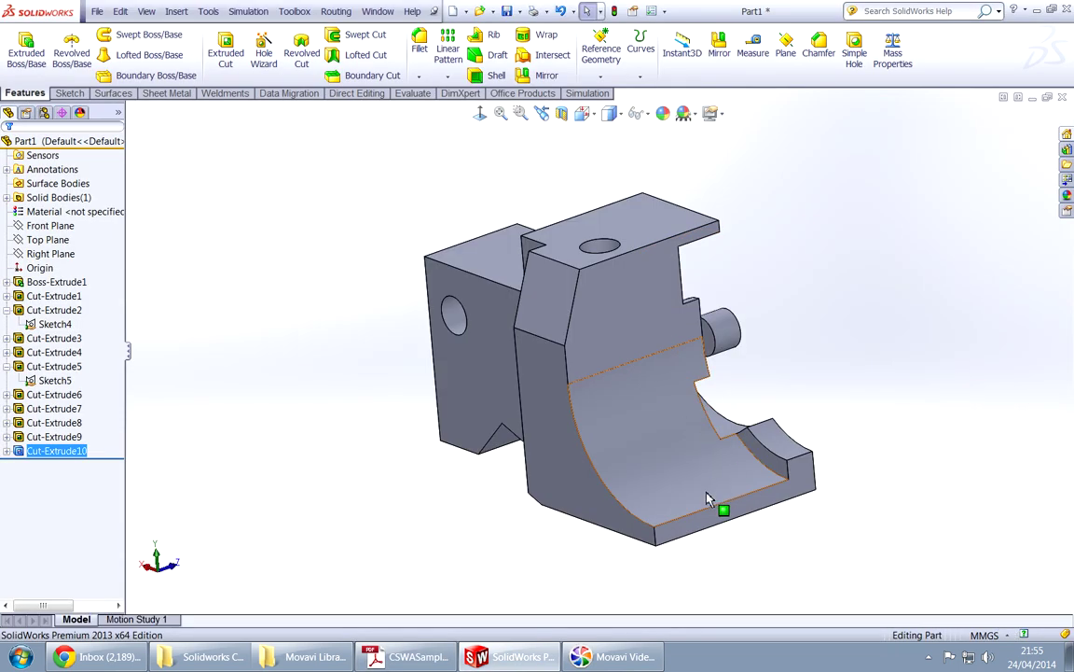
Fillet the inner edge between the two sloped faces on the part's underside with a 10 mm radius.
{"action": "middle_click_drag", "start_coordinate": [724, 494], "coordinate": [642, 433]}
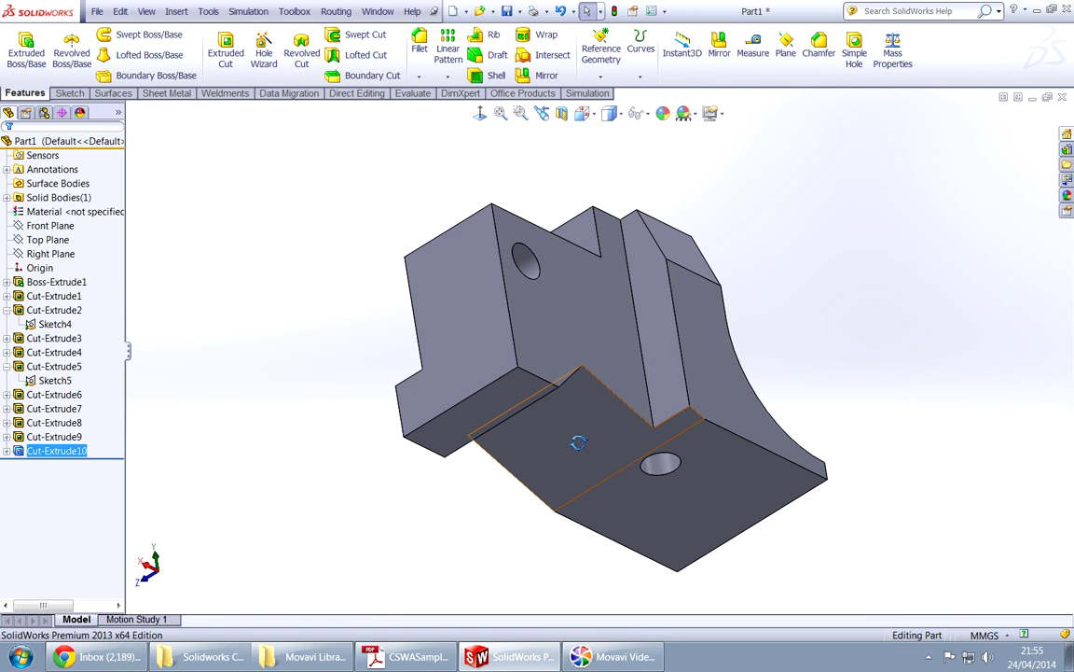
{"action": "middle_click_drag", "start_coordinate": [575, 438], "coordinate": [537, 307]}
{"action": "left_click", "coordinate": [537, 307]}
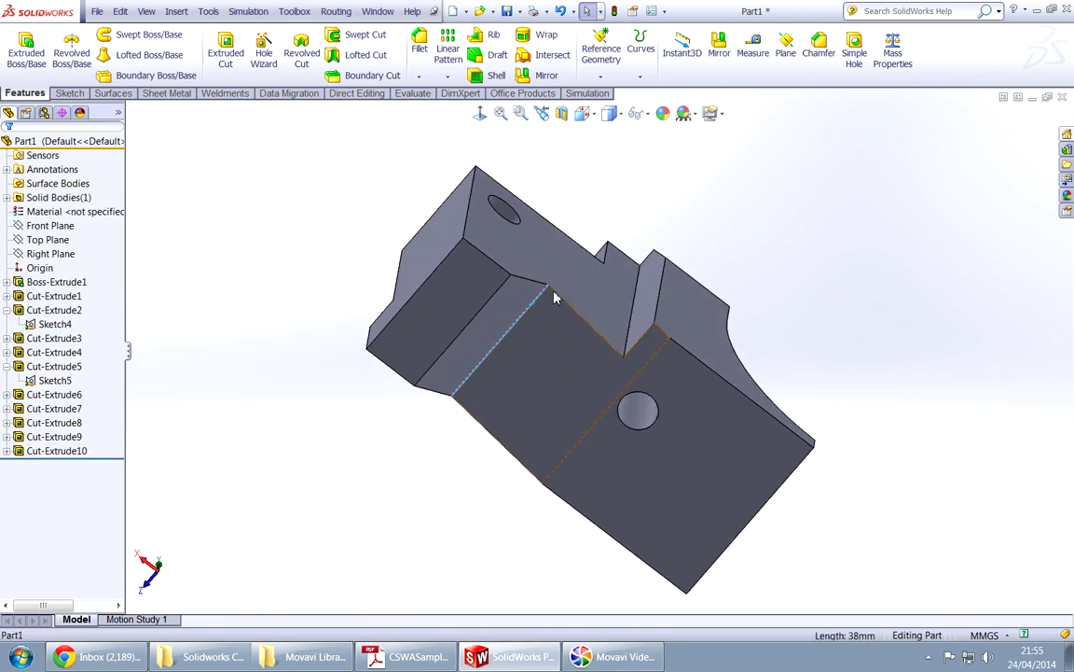
{"action": "left_click", "coordinate": [631, 272]}
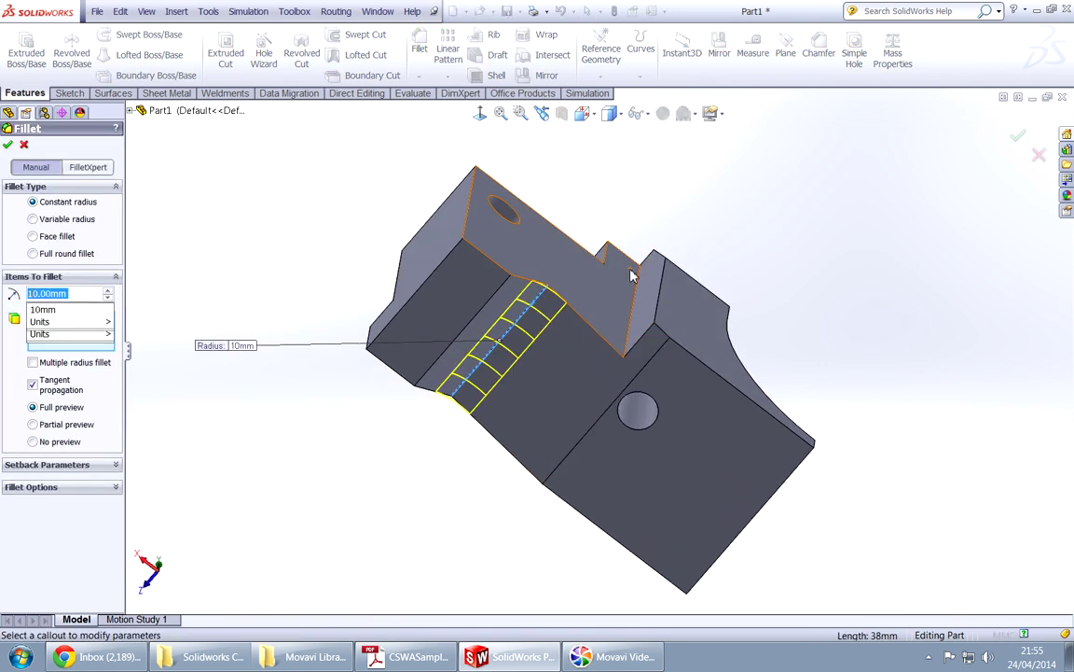
{"action": "key", "text": "Return"}
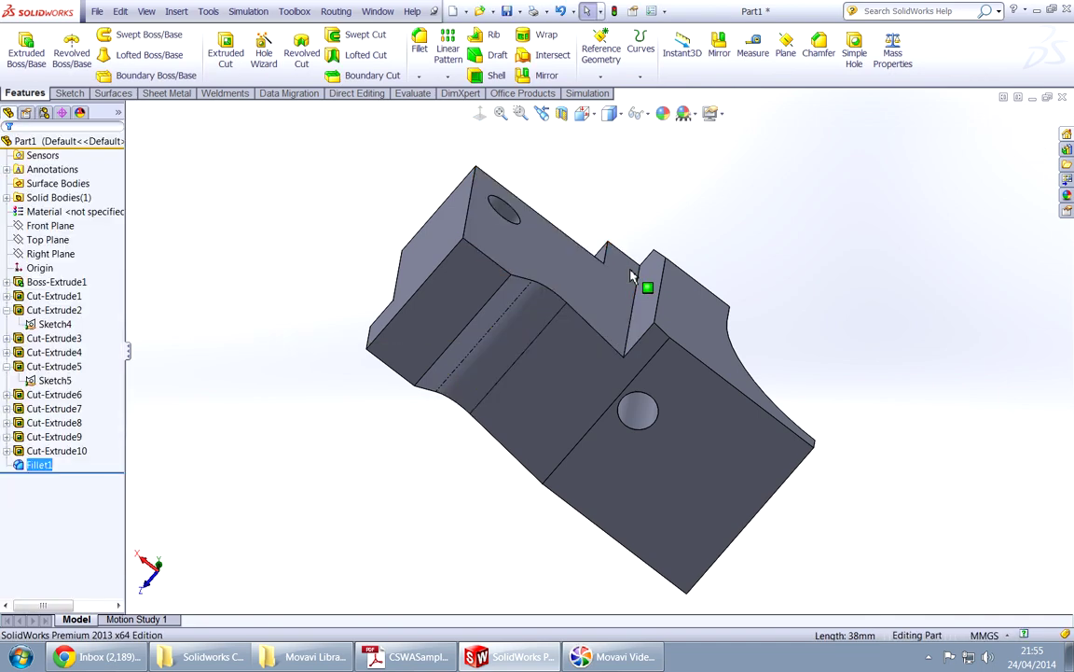
Compare the part with the exam's isometric drawing and read the material specification in Question 1.
{"action": "mouse_move", "coordinate": [642, 280]}
{"action": "middle_mouse_down"}
{"action": "mouse_move", "coordinate": [576, 280]}
{"action": "mouse_move", "coordinate": [553, 487]}
{"action": "mouse_move", "coordinate": [550, 391]}
{"action": "mouse_move", "coordinate": [522, 401]}
{"action": "mouse_move", "coordinate": [611, 484]}
{"action": "mouse_move", "coordinate": [625, 350]}
{"action": "middle_mouse_up"}
{"action": "key", "text": "alt+Tab"}
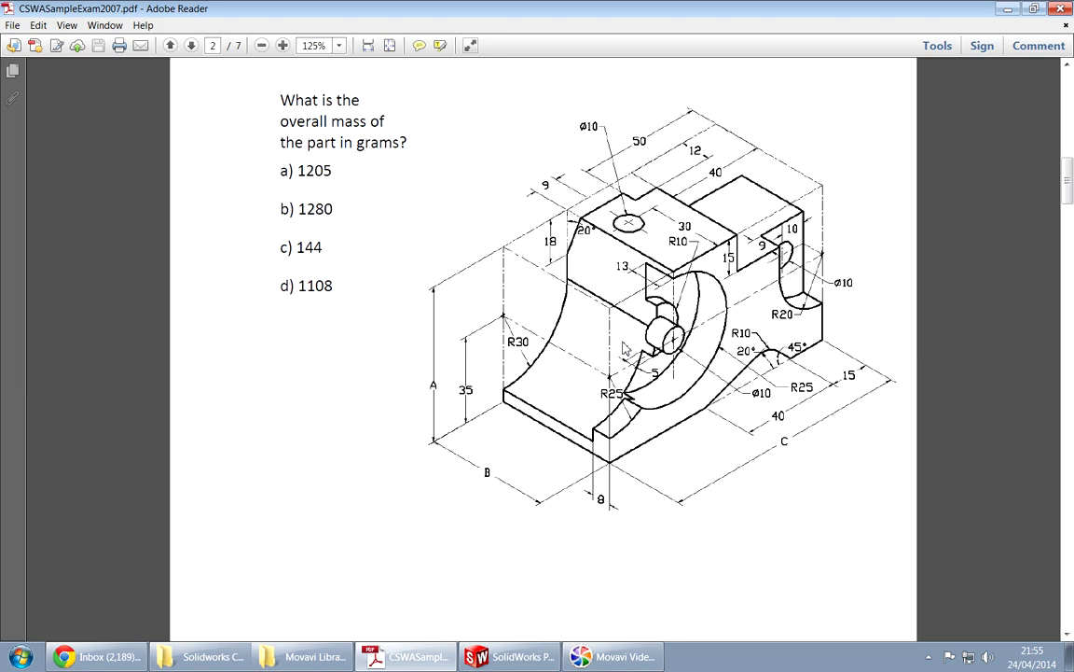
{"action": "key", "text": "alt+Tab"}
{"action": "mouse_move", "coordinate": [635, 360]}
{"action": "middle_mouse_down"}
{"action": "mouse_move", "coordinate": [612, 395]}
{"action": "mouse_move", "coordinate": [631, 383]}
{"action": "middle_mouse_up"}
{"action": "key", "text": "alt+Tab"}
{"action": "scroll", "coordinate": [734, 426], "scroll_direction": "up", "scroll_amount": 20}
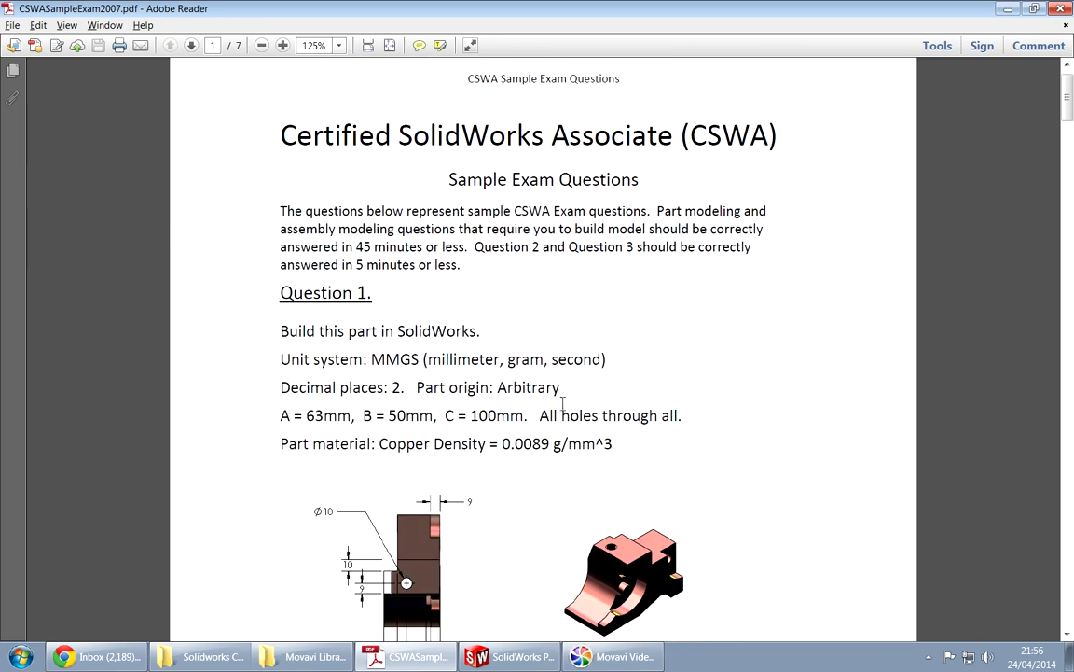
{"action": "key", "text": "alt+Tab"}
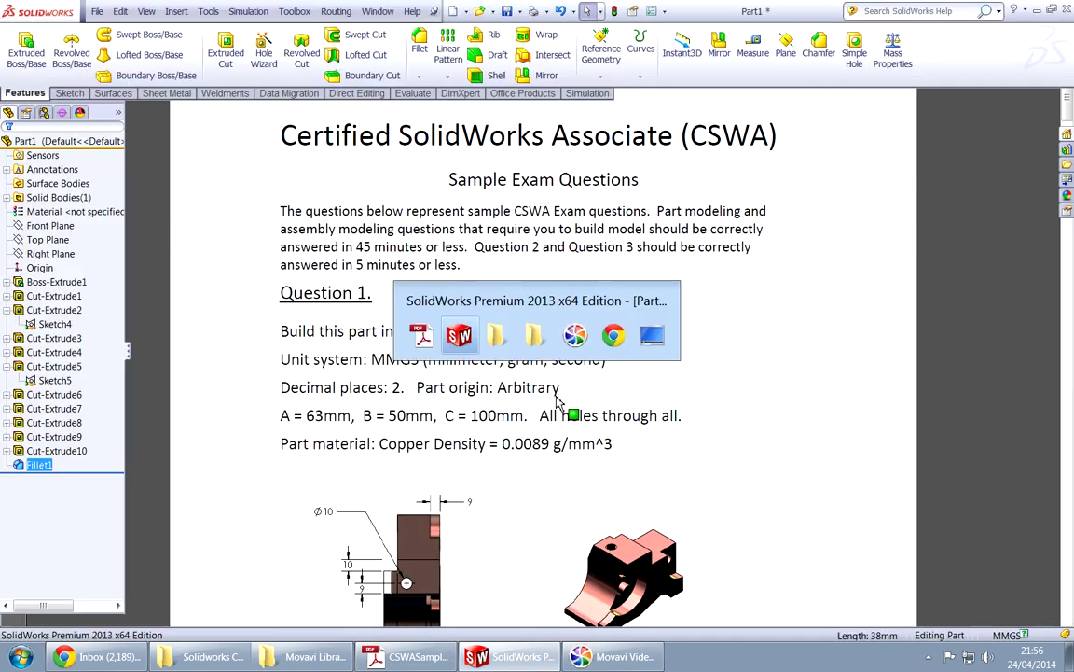
Apply Copper from the Copper Alloys category as the part's material.
{"action": "right_click", "coordinate": [56, 212]}
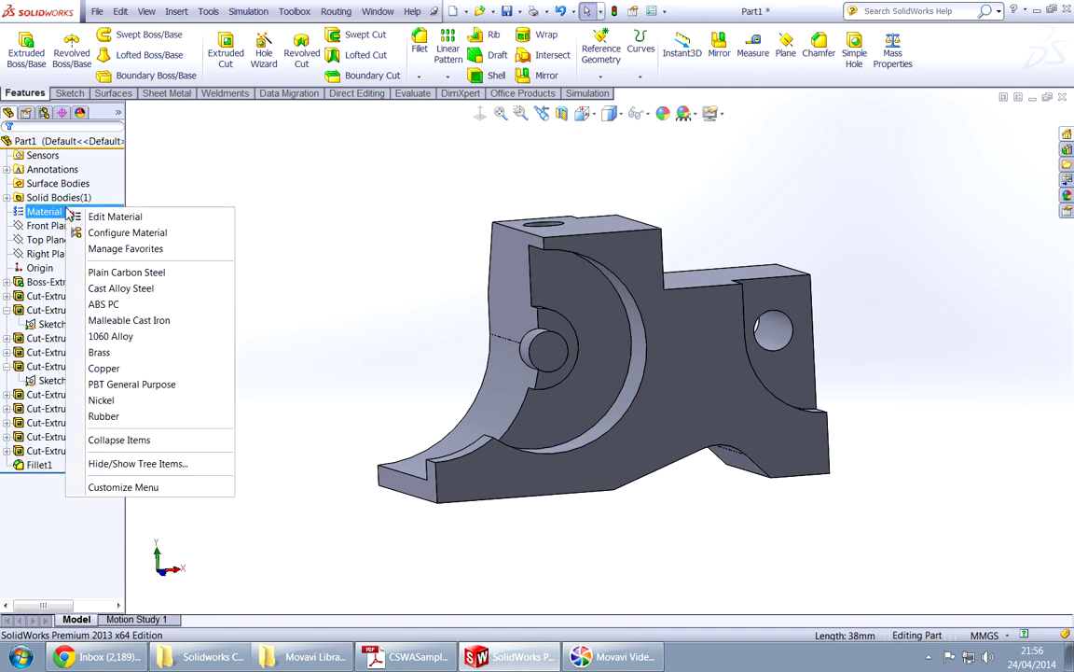
{"action": "left_click", "coordinate": [113, 217]}
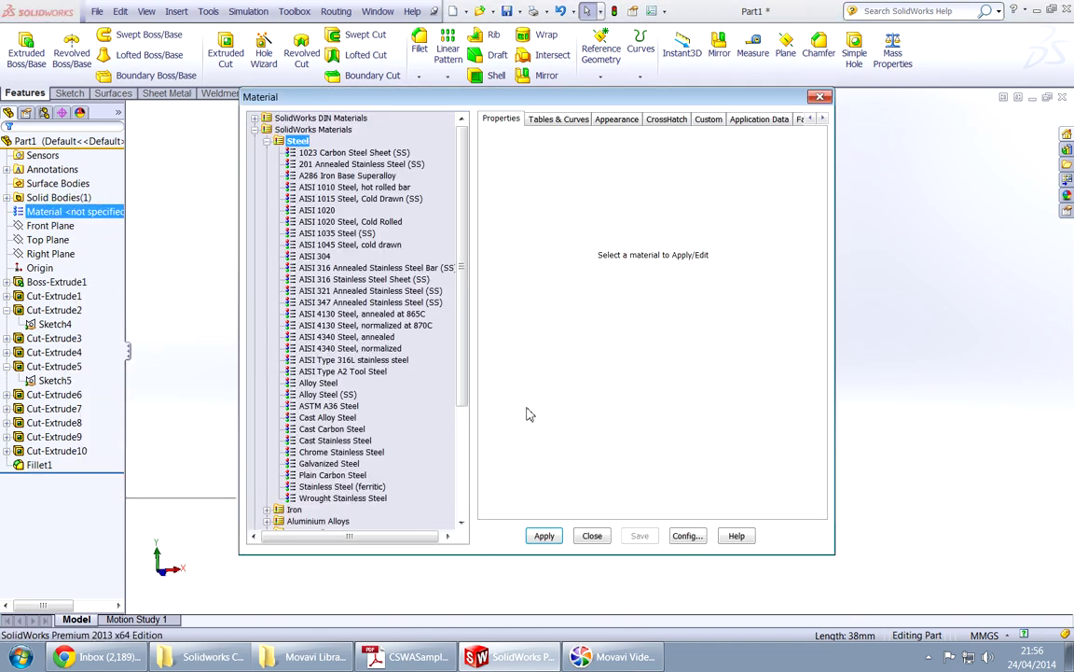
{"action": "left_click_drag", "start_coordinate": [462, 353], "coordinate": [462, 460]}
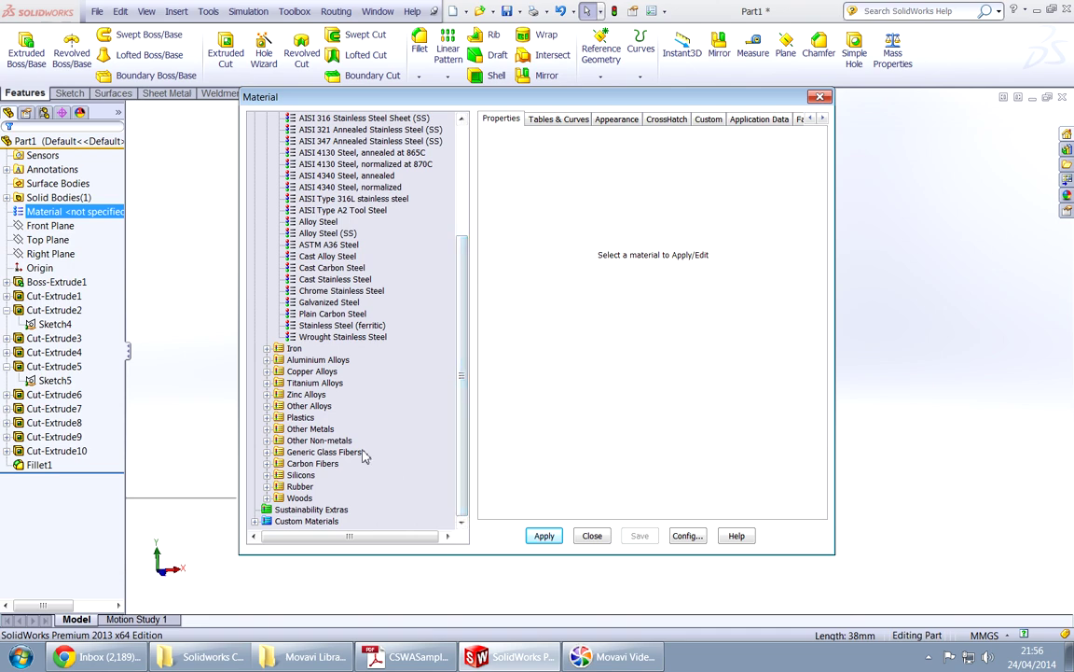
{"action": "left_click", "coordinate": [268, 372]}
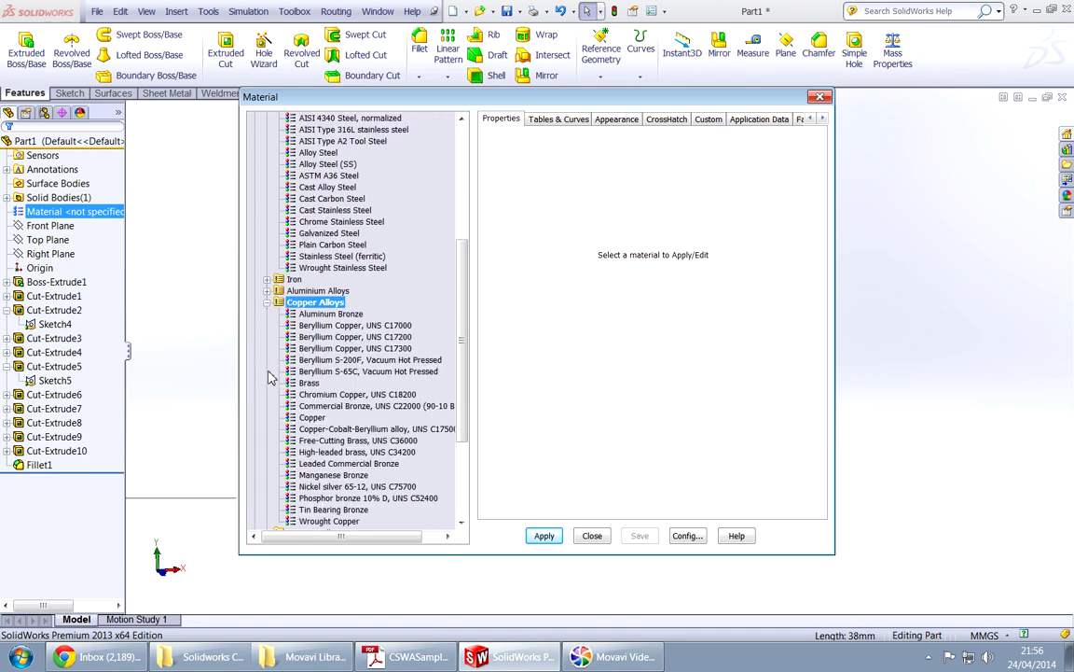
{"action": "left_click_drag", "start_coordinate": [461, 395], "coordinate": [467, 436]}
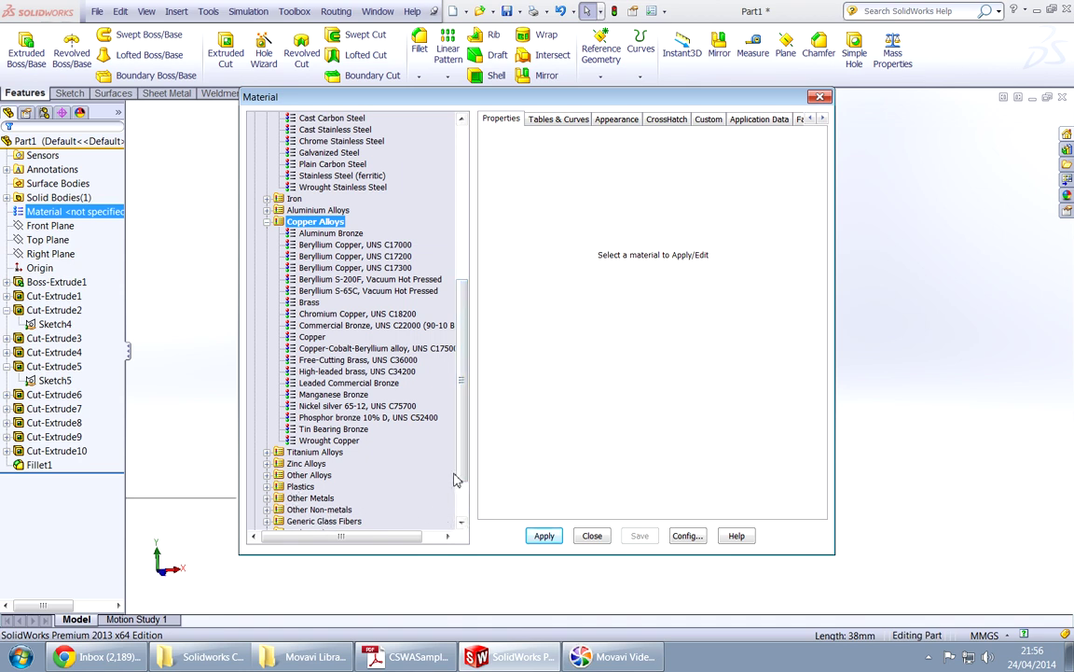
{"action": "left_click", "coordinate": [265, 498]}
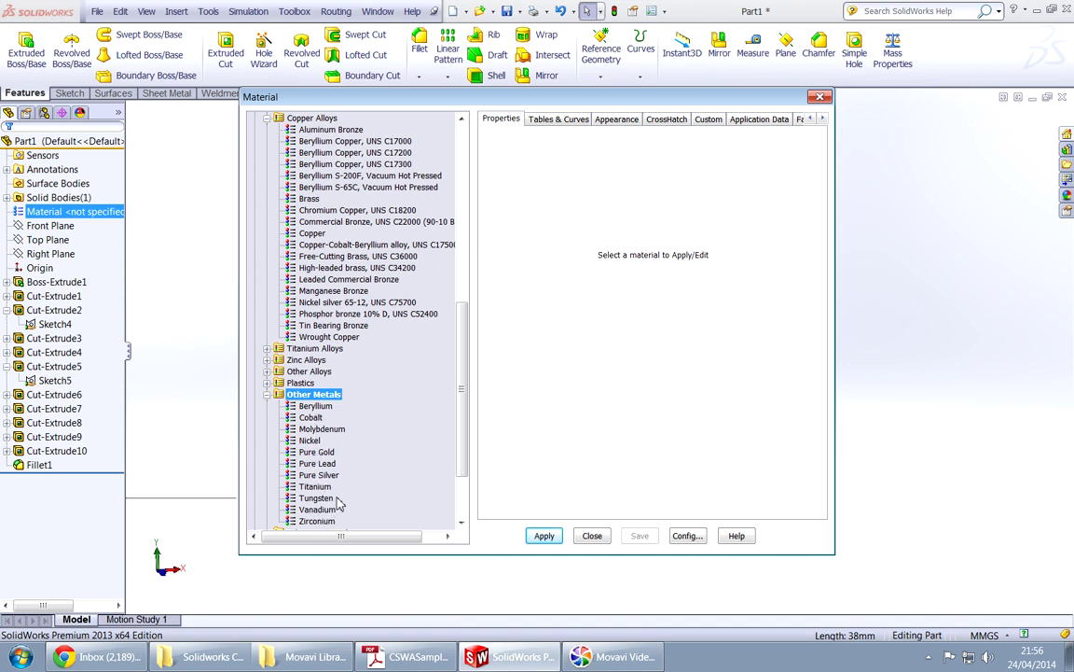
{"action": "left_click", "coordinate": [312, 233]}
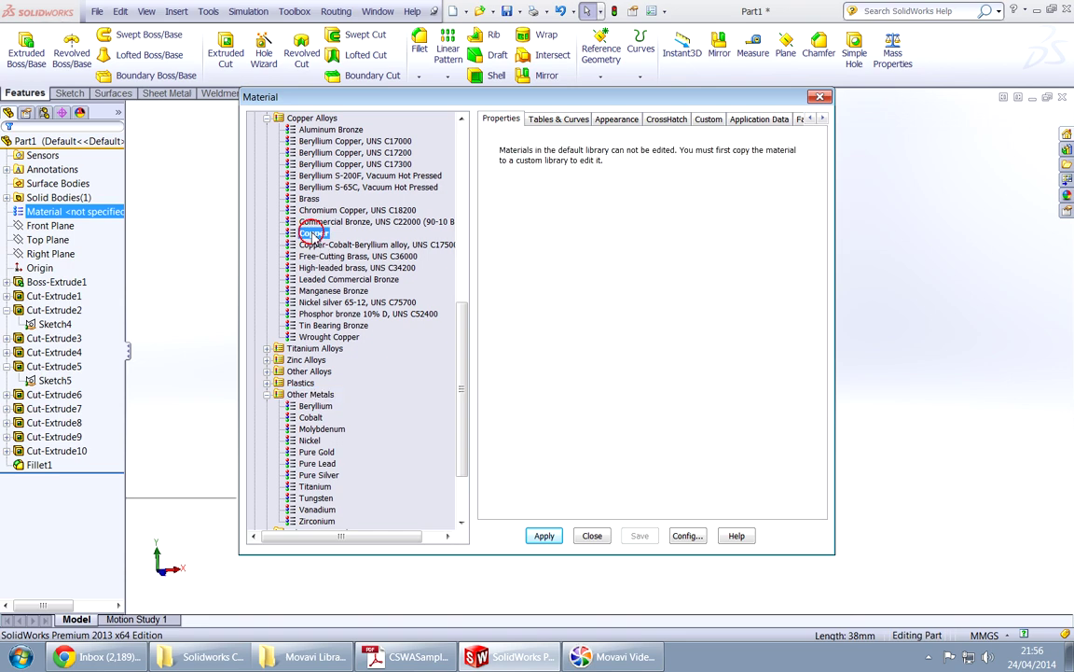
{"action": "left_click", "coordinate": [545, 536]}
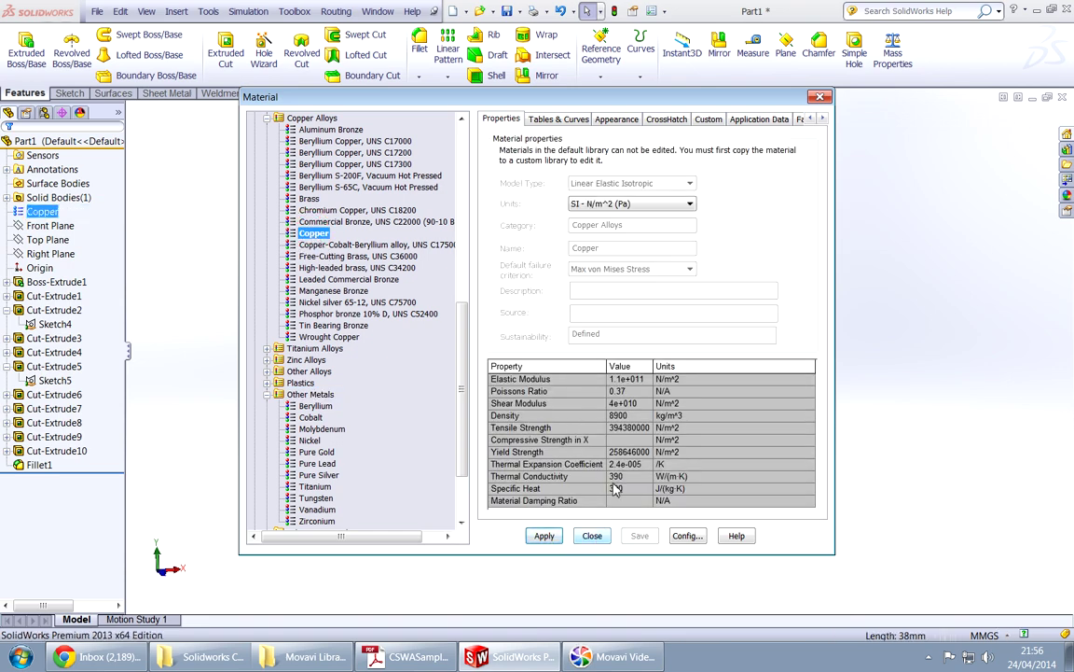
{"action": "left_click", "coordinate": [592, 535]}
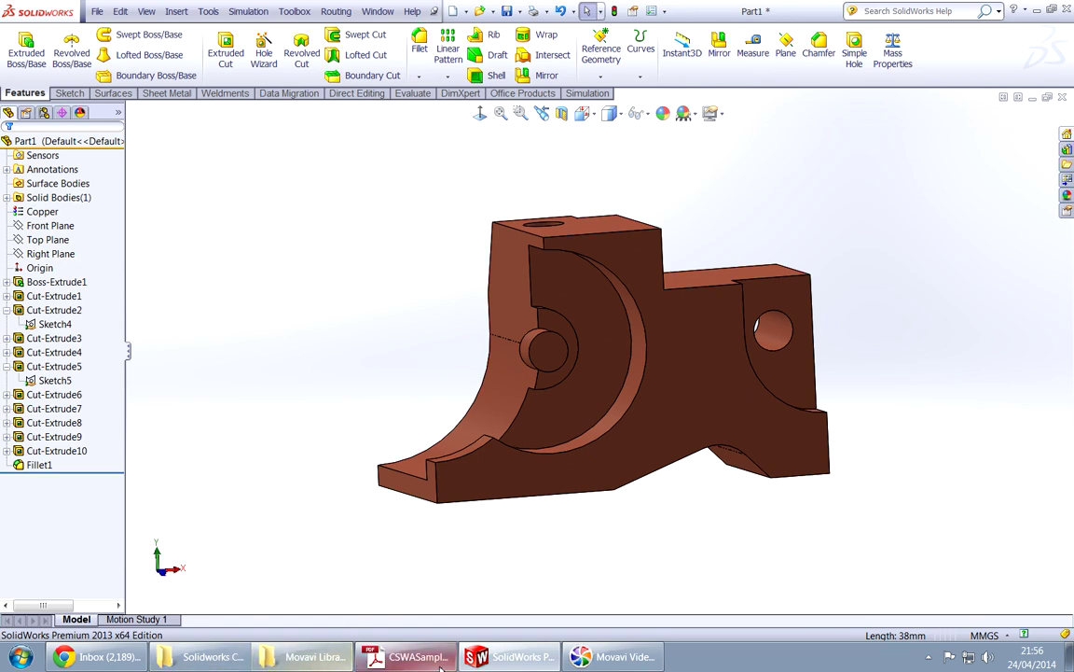